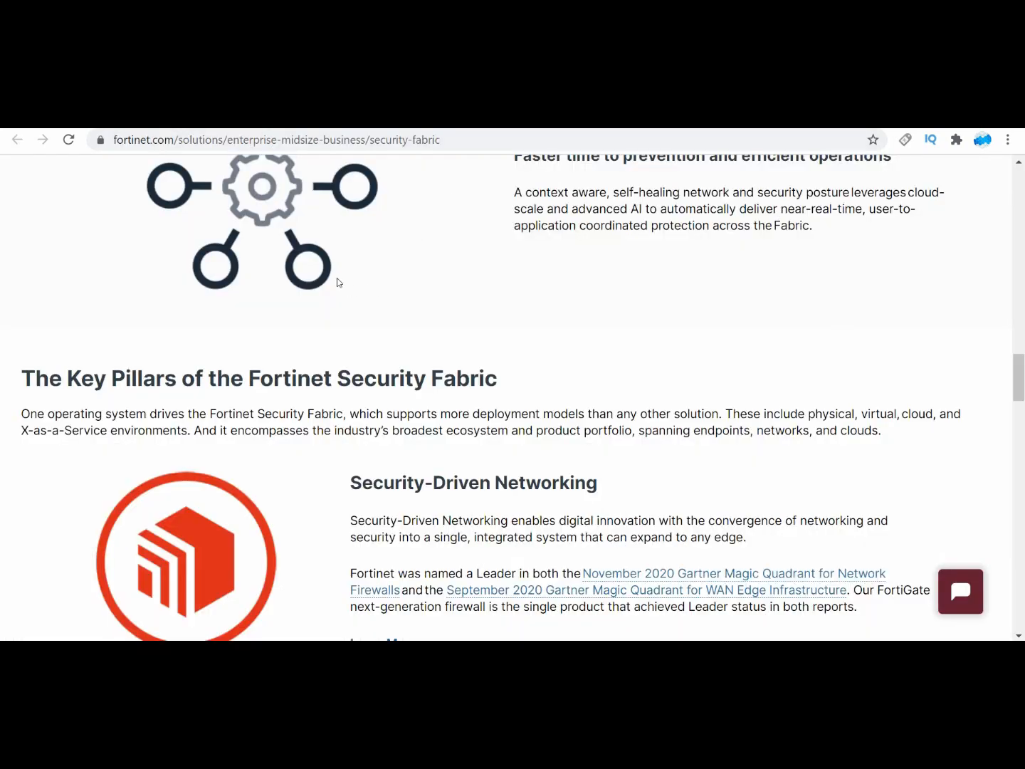
Step: Examine the Fortinet Security Fabric page, including the overview and the Broad, Integrated and Automated key attributes
{"action": "scroll", "coordinate": [335, 270], "scroll_direction": "up", "scroll_amount": 6}
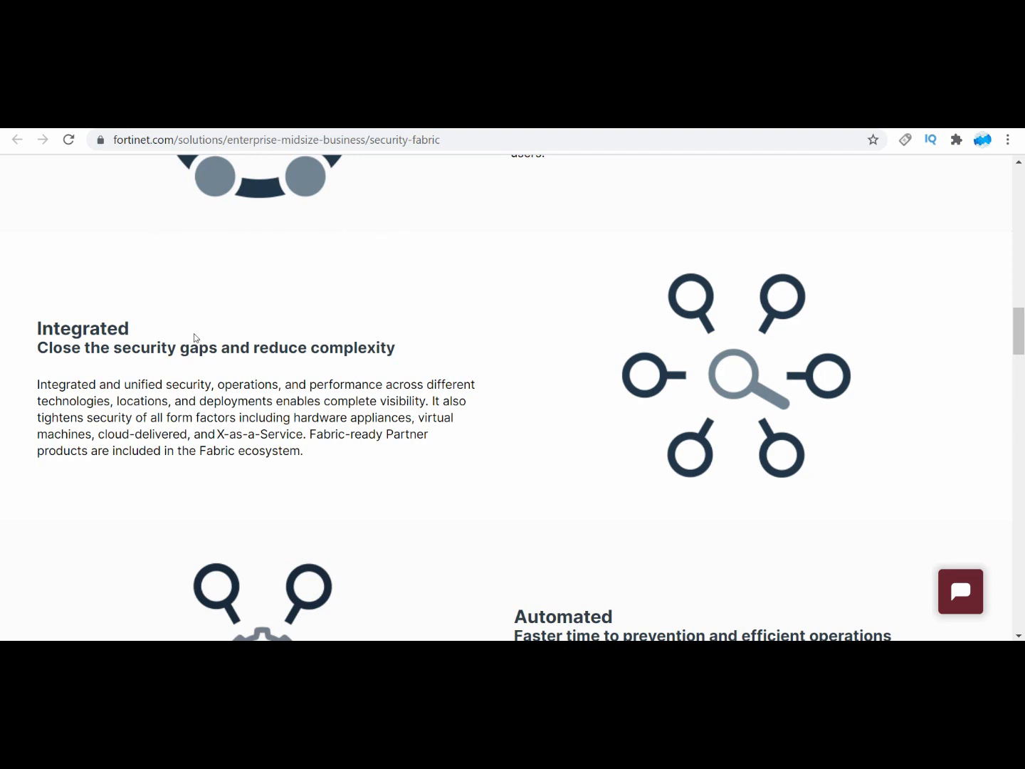
{"action": "scroll", "coordinate": [316, 342], "scroll_direction": "up", "scroll_amount": 10}
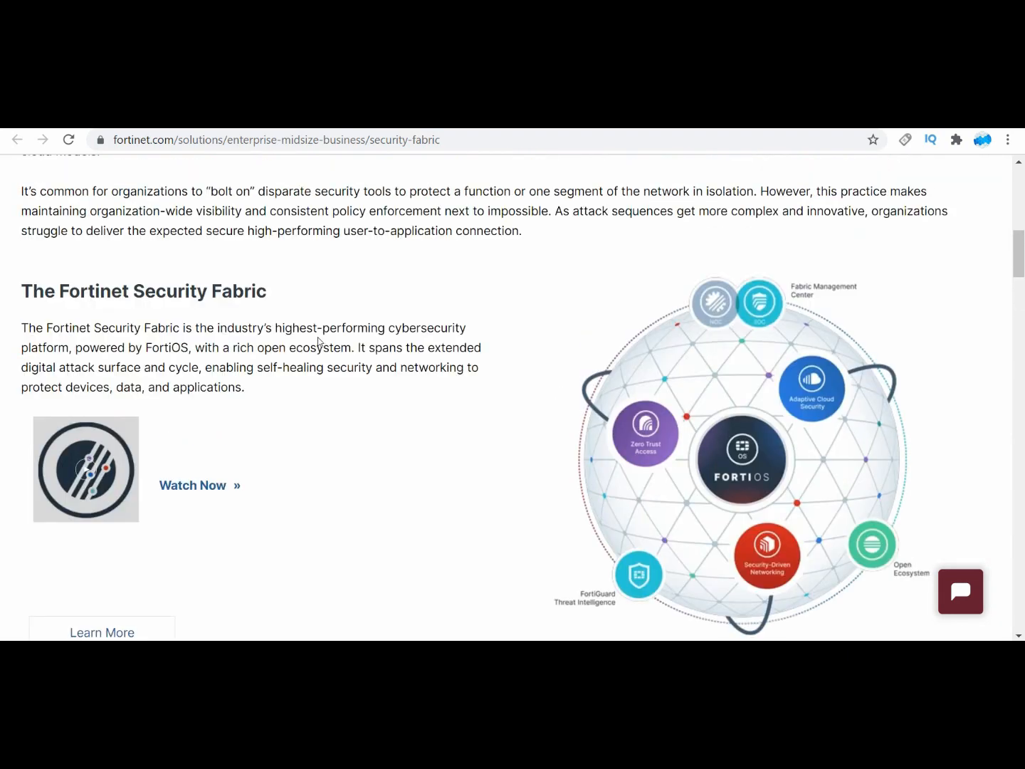
{"action": "scroll", "coordinate": [316, 335], "scroll_direction": "up", "scroll_amount": 8}
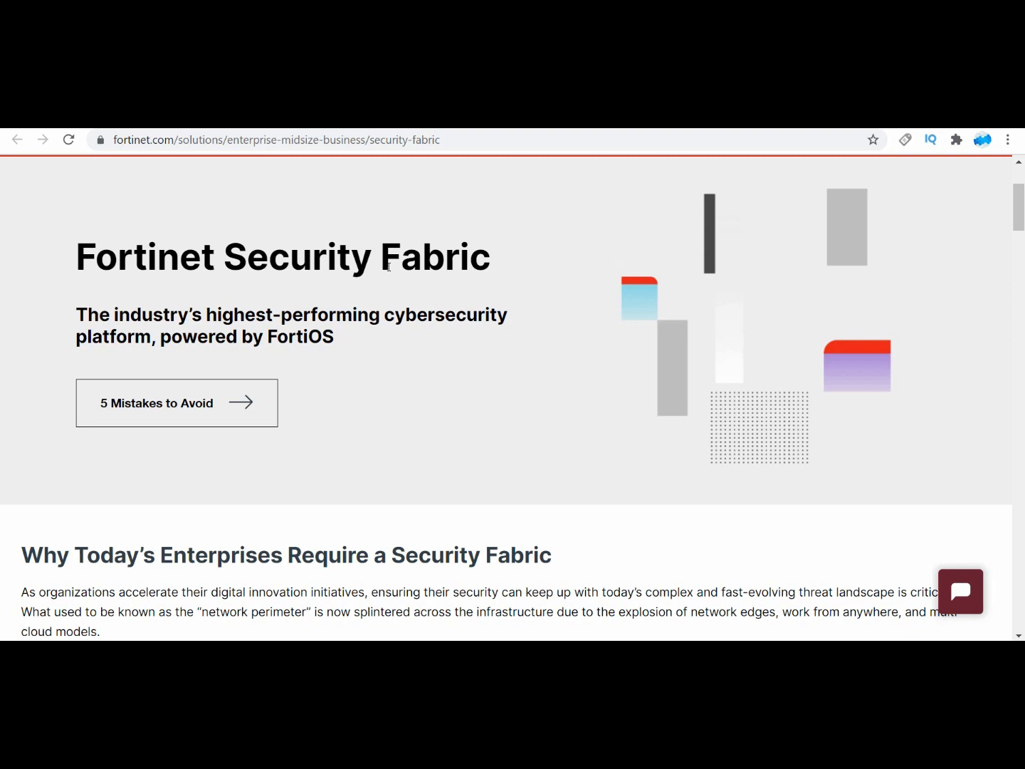
{"action": "scroll", "coordinate": [408, 360], "scroll_direction": "down", "scroll_amount": 10}
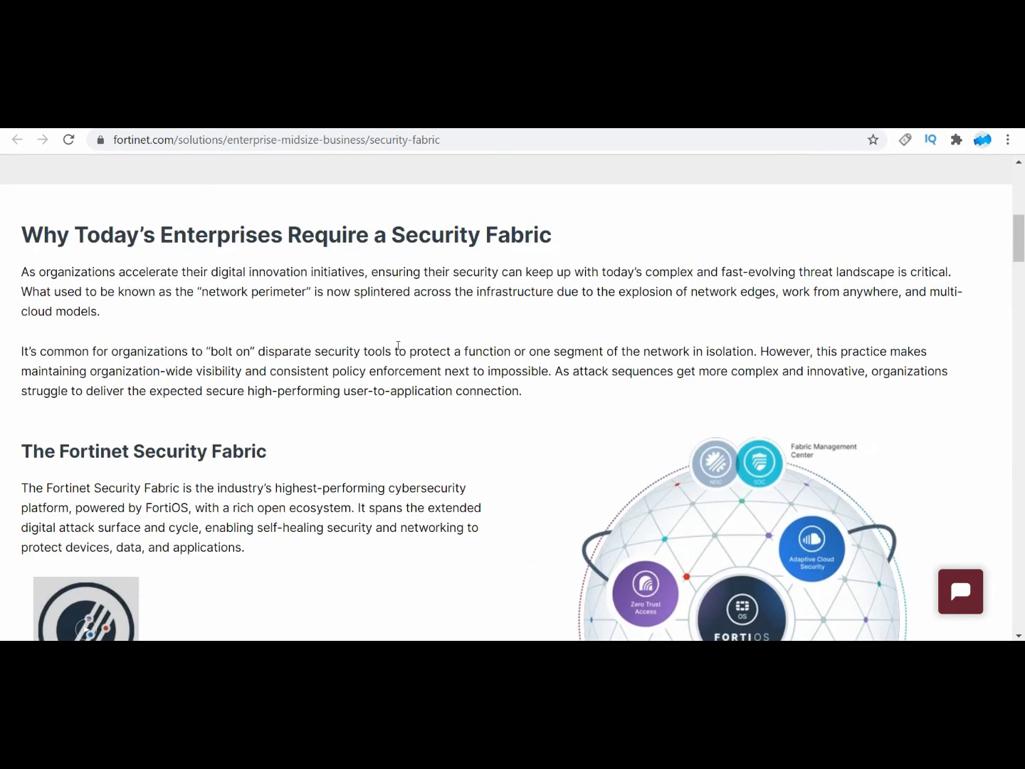
{"action": "scroll", "coordinate": [398, 335], "scroll_direction": "down", "scroll_amount": 2}
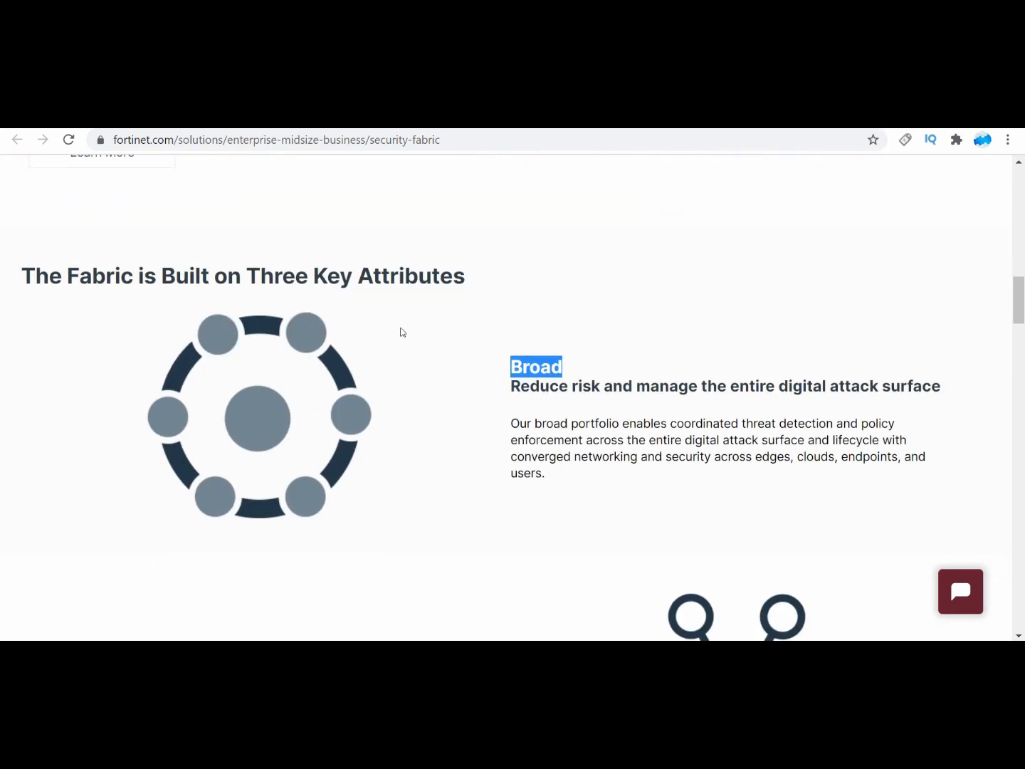
{"action": "scroll", "coordinate": [484, 374], "scroll_direction": "down", "scroll_amount": 3}
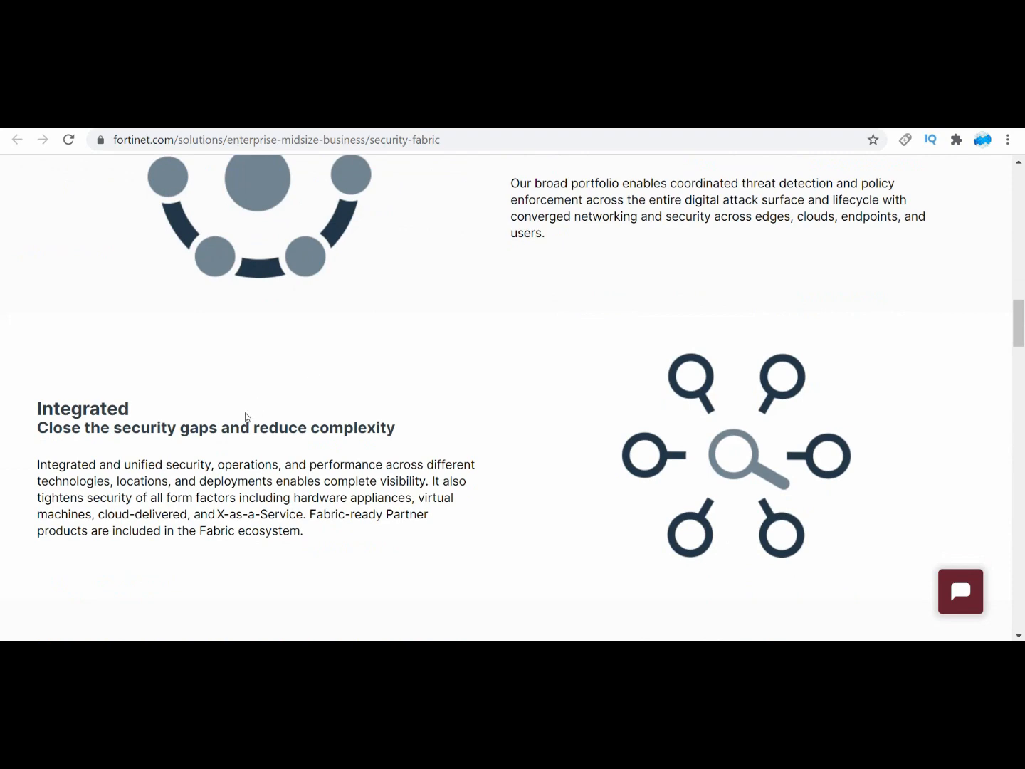
{"action": "scroll", "coordinate": [247, 415], "scroll_direction": "down", "scroll_amount": 3}
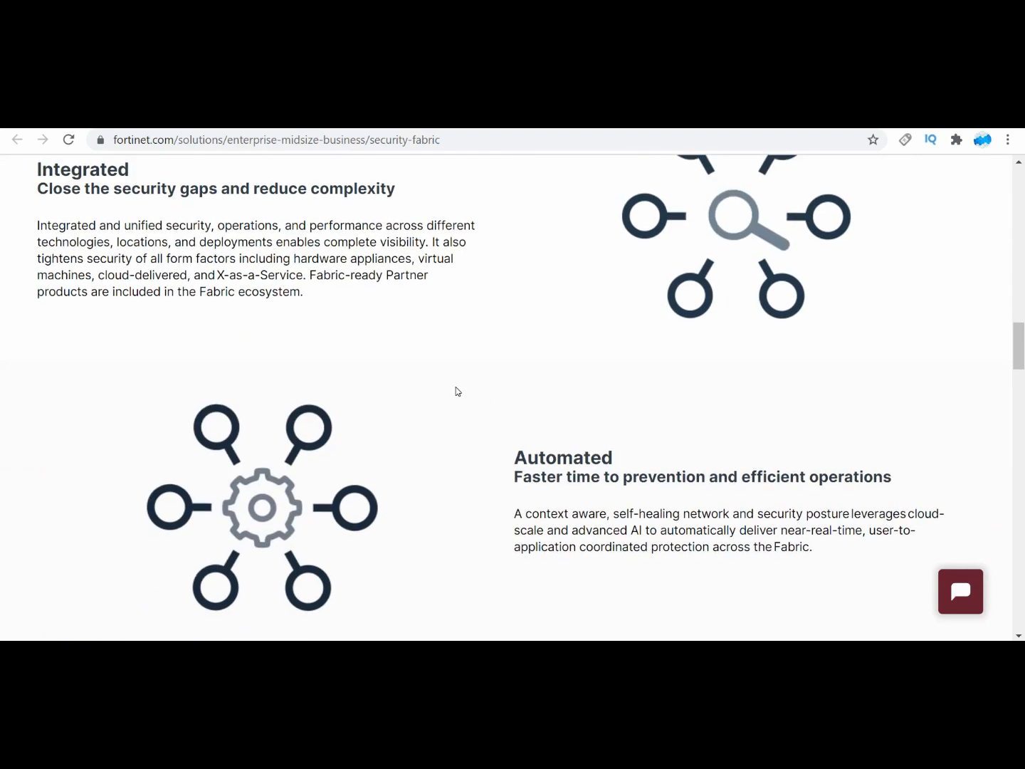
{"action": "scroll", "coordinate": [456, 389], "scroll_direction": "up", "scroll_amount": 5}
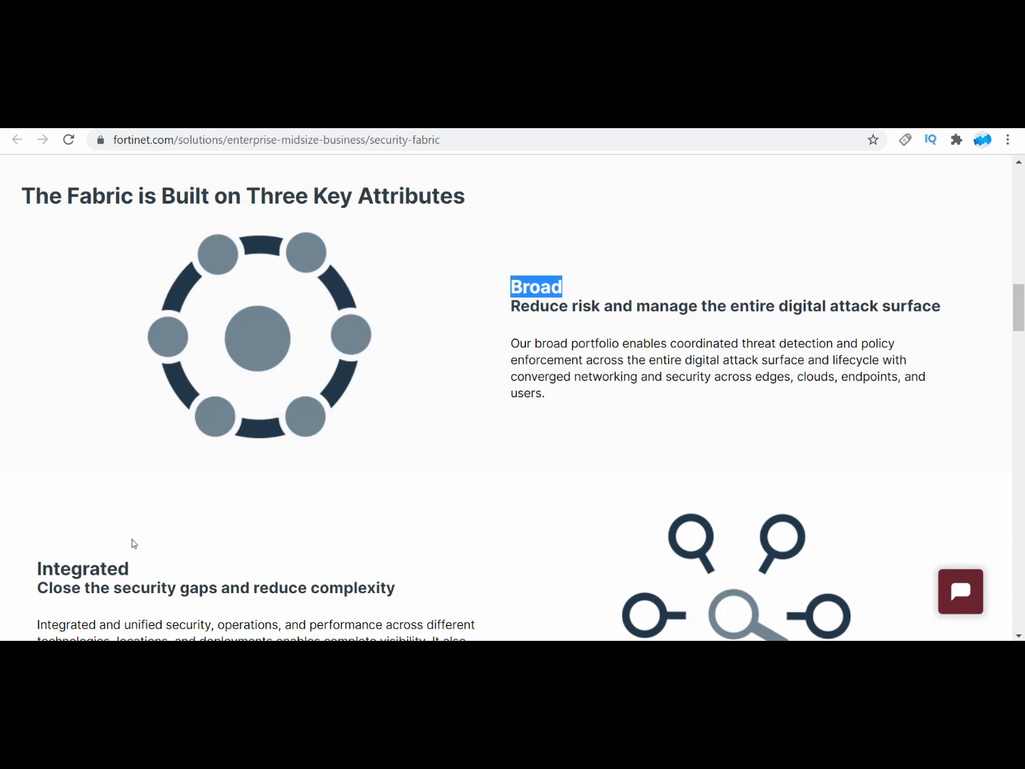
{"action": "scroll", "coordinate": [153, 535], "scroll_direction": "down", "scroll_amount": 3}
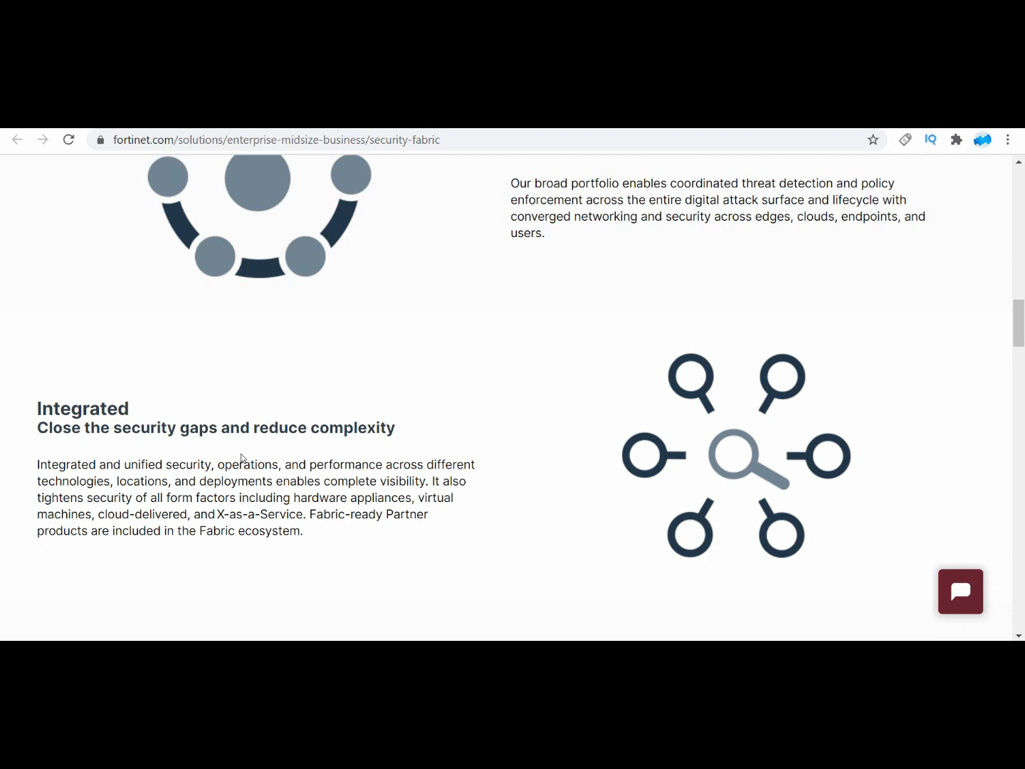
{"action": "scroll", "coordinate": [246, 452], "scroll_direction": "down", "scroll_amount": 3}
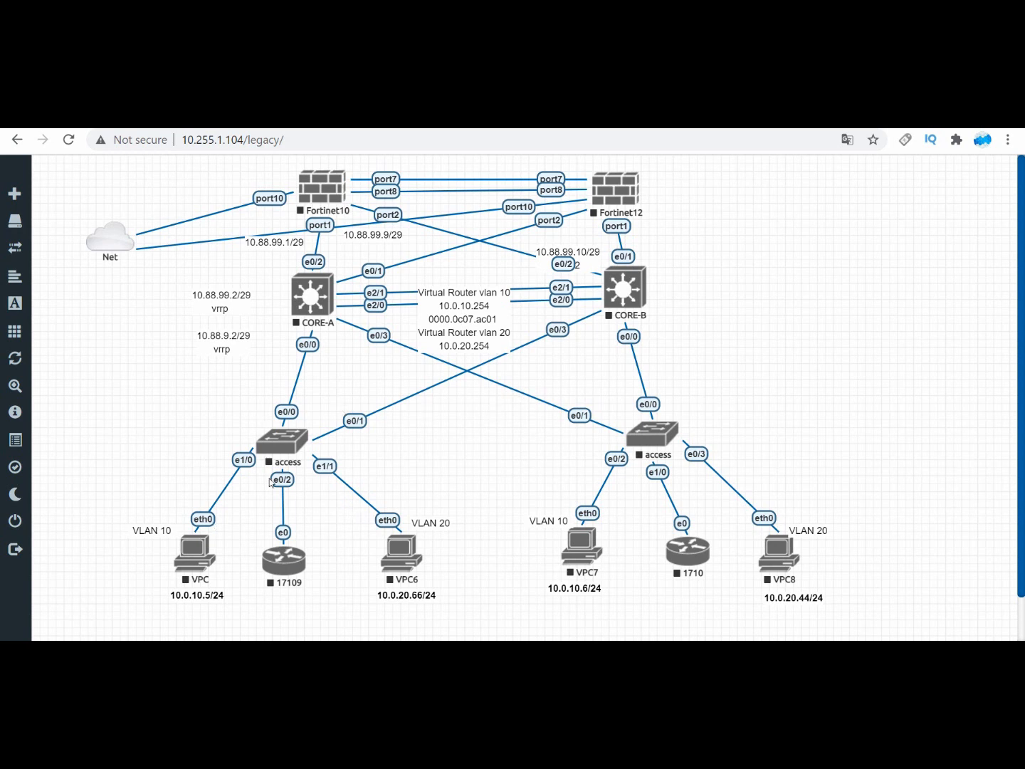
{"action": "mouse_move", "coordinate": [30, 502]}
{"action": "left_click_drag", "start_coordinate": [703, 239], "coordinate": [812, 324]}
{"action": "left_click_drag", "start_coordinate": [855, 267], "coordinate": [857, 311]}
{"action": "left_click_drag", "start_coordinate": [855, 254], "coordinate": [941, 329]}
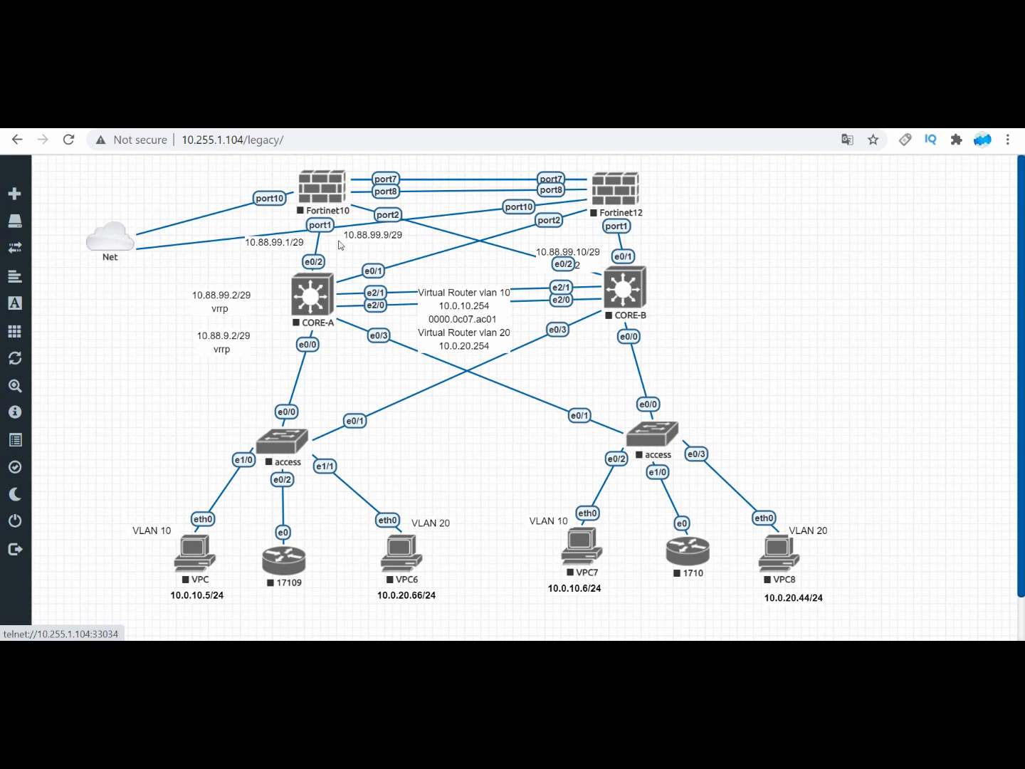
{"action": "left_click", "coordinate": [316, 274]}
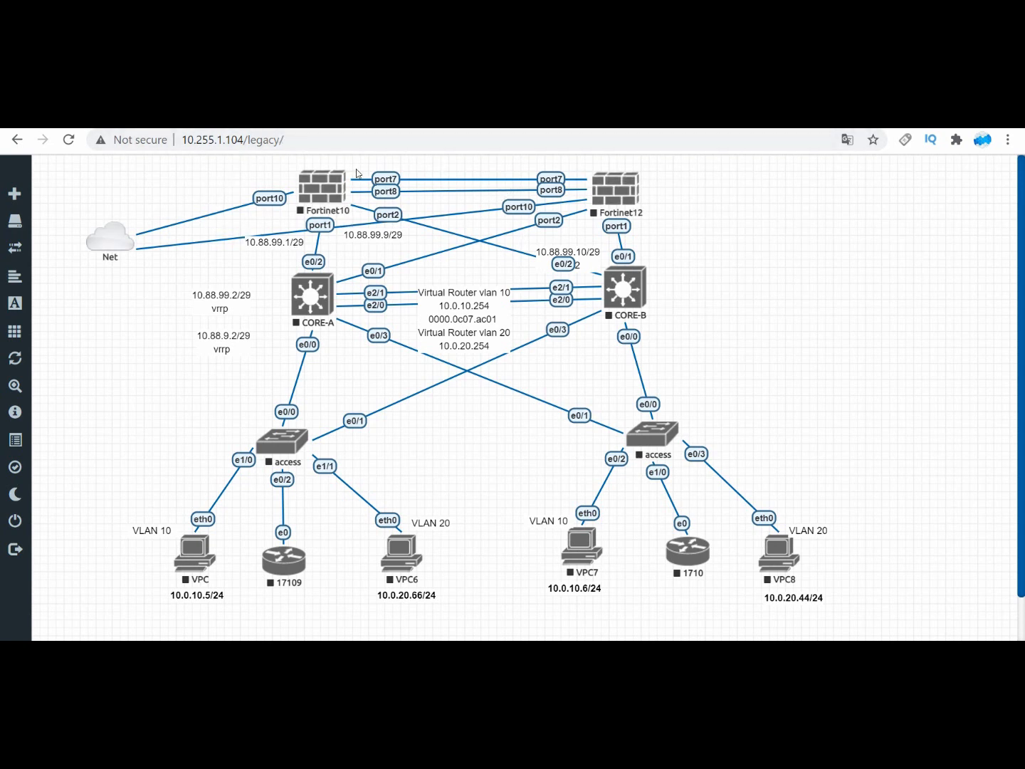
{"action": "mouse_move", "coordinate": [325, 172]}
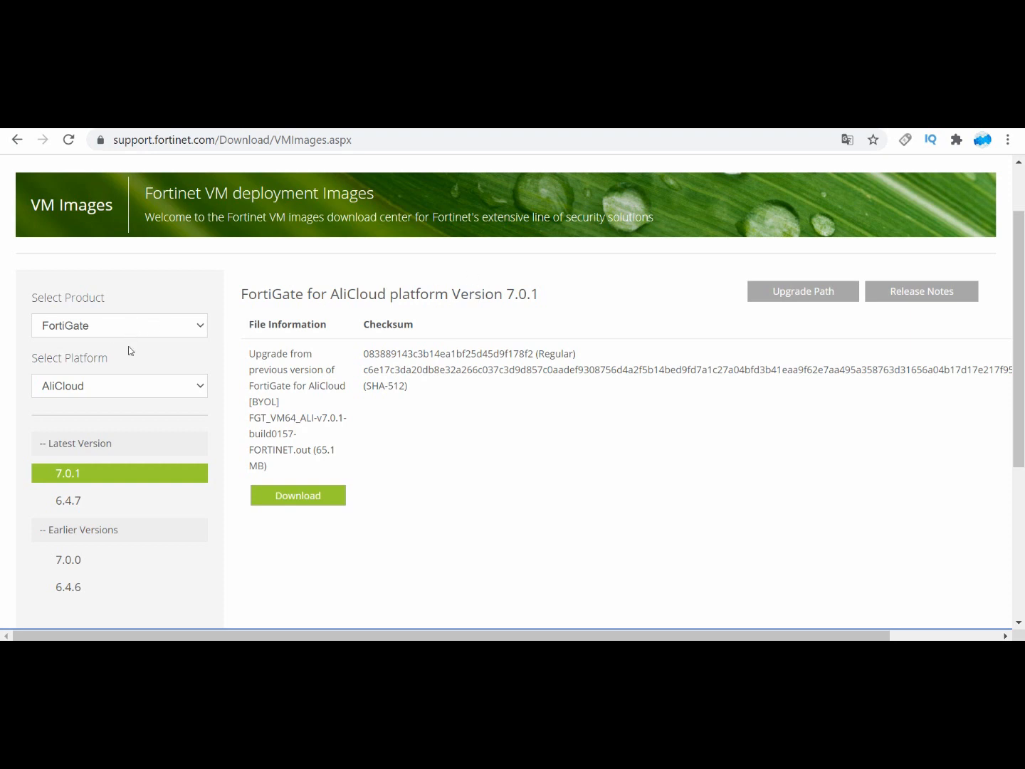
Step: Select a different platform for the FortiGate VM images on the Fortinet support download page
{"action": "left_click", "coordinate": [125, 386]}
{"action": "left_click", "coordinate": [77, 487]}
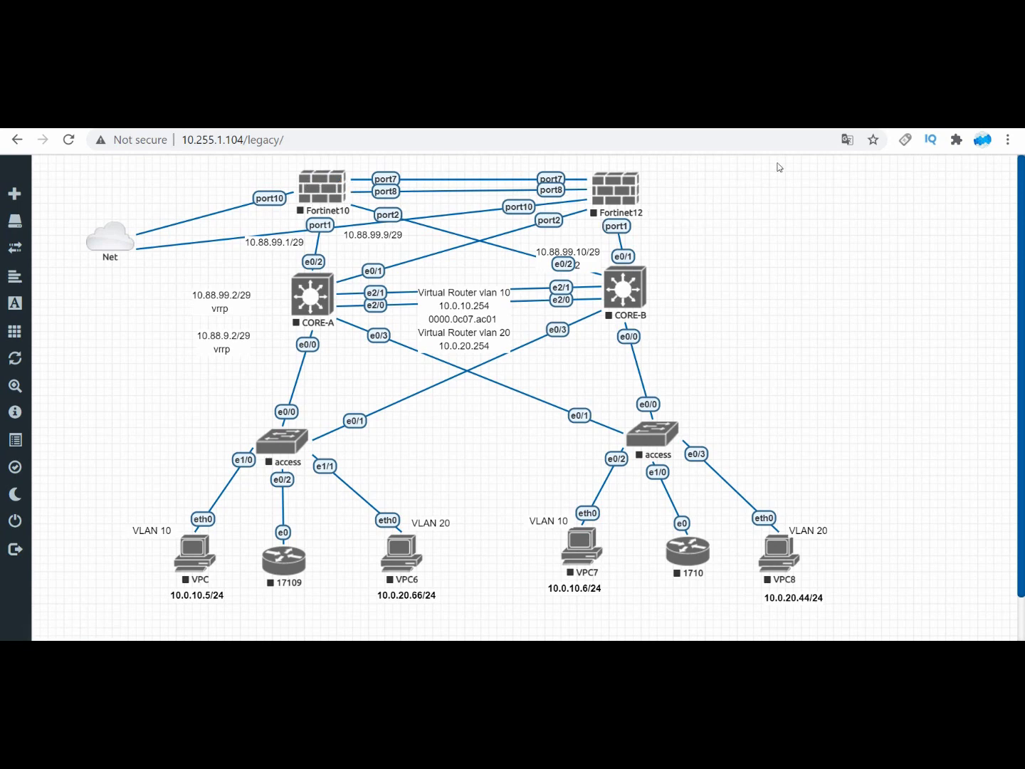
Step: Search Google for putty in a new browser tab and open the Download PuTTY result from putty.org
{"action": "key", "text": "ctrl+t"}
{"action": "type", "text": "g"}
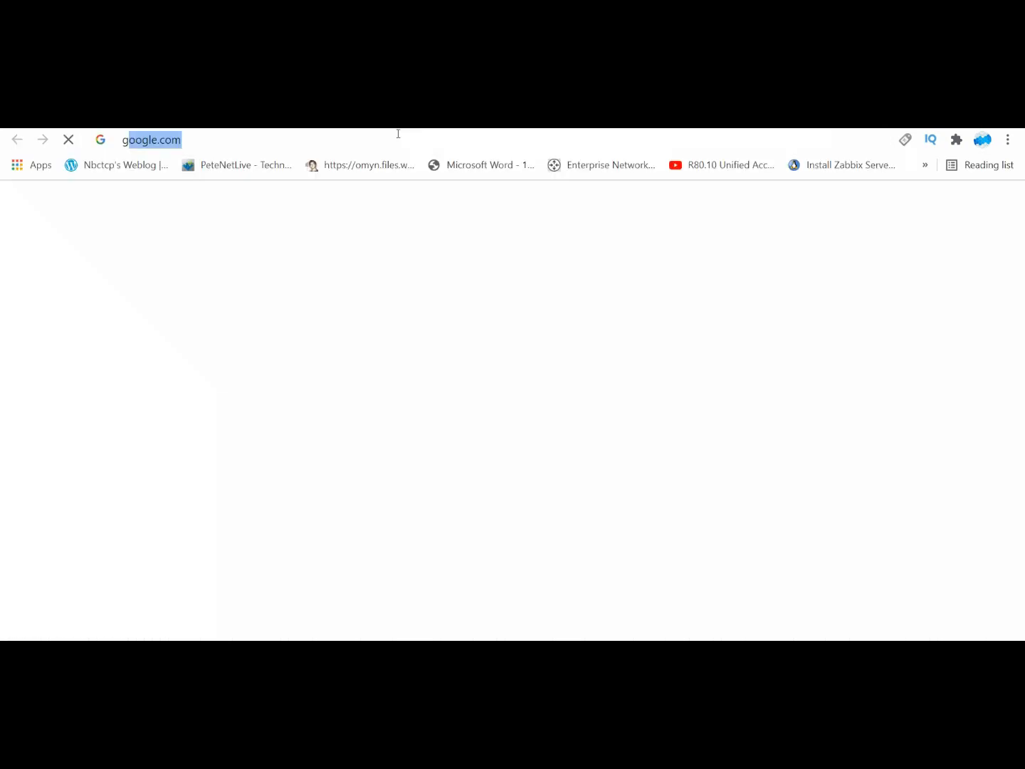
{"action": "key", "text": "Return"}
{"action": "type", "text": "putty"}
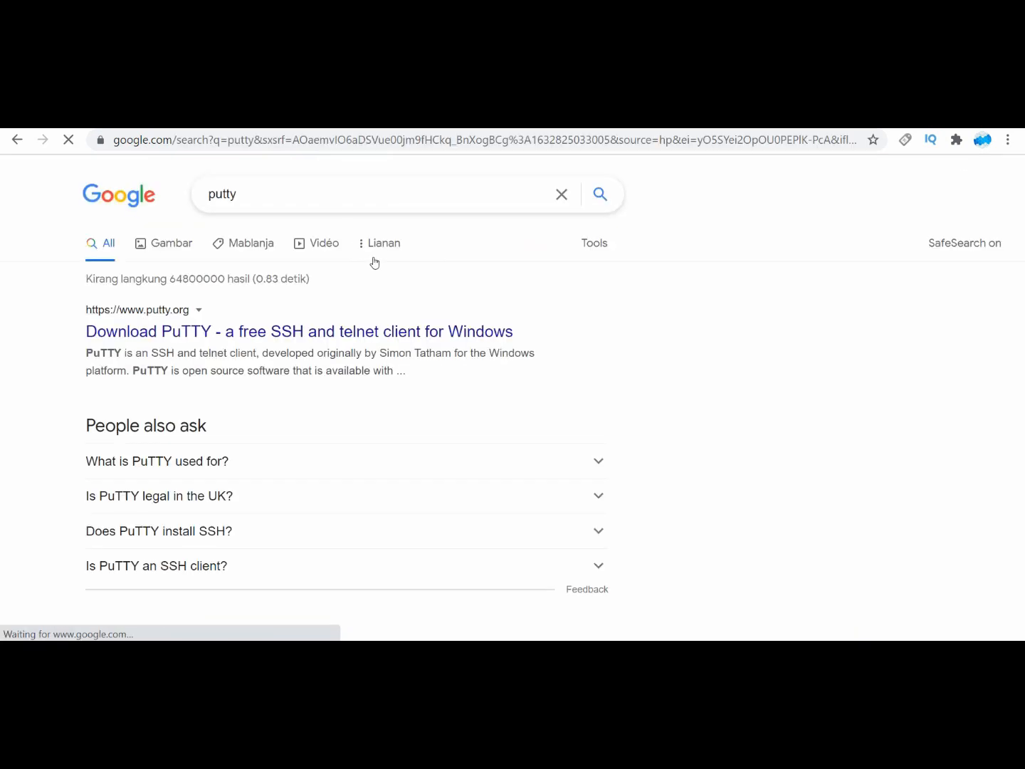
{"action": "left_click", "coordinate": [228, 331]}
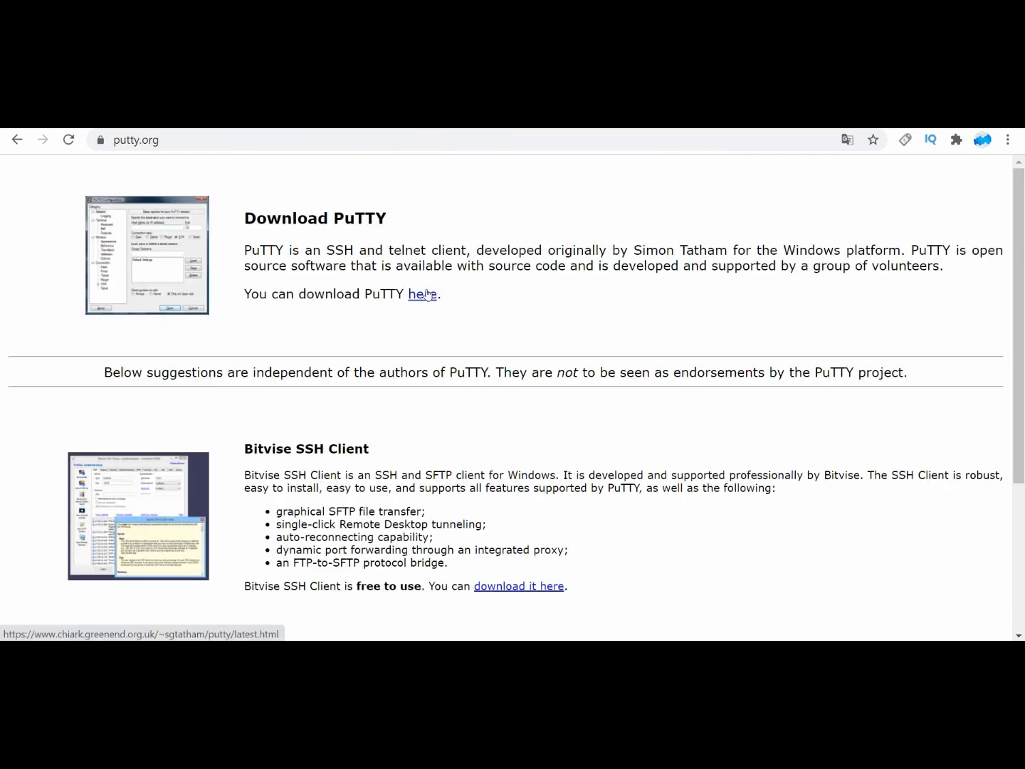
Step: Return to the Google results, search for winscp, and open the official WinSCP download page
{"action": "left_click", "coordinate": [16, 138]}
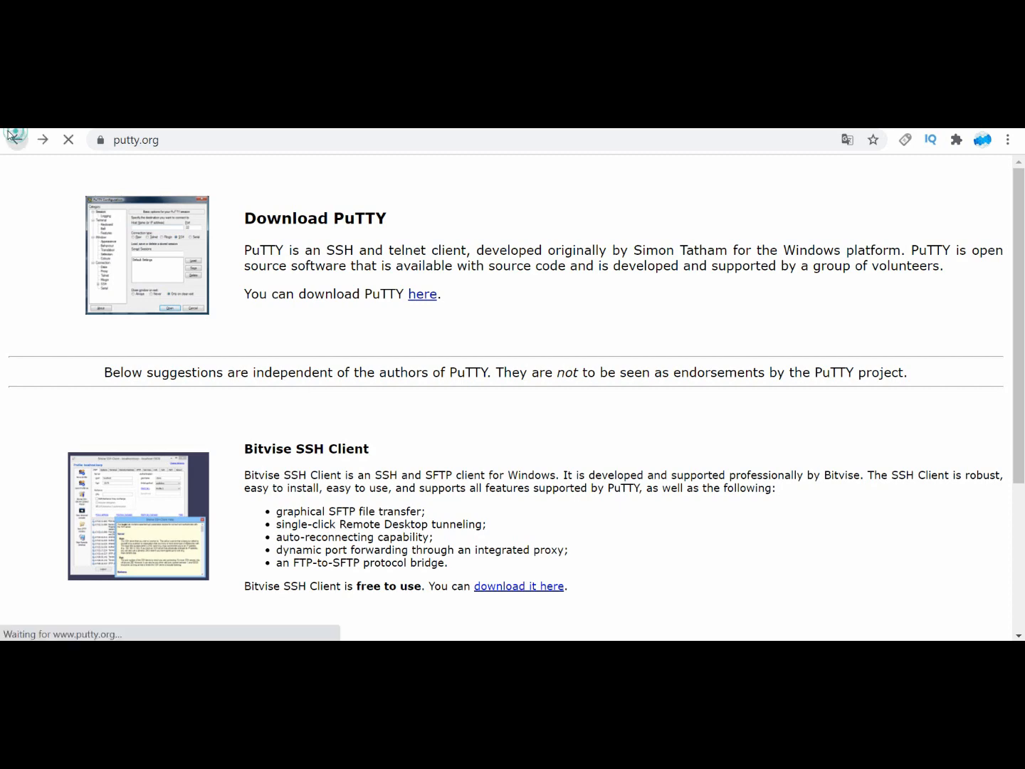
{"action": "double_click", "coordinate": [305, 181]}
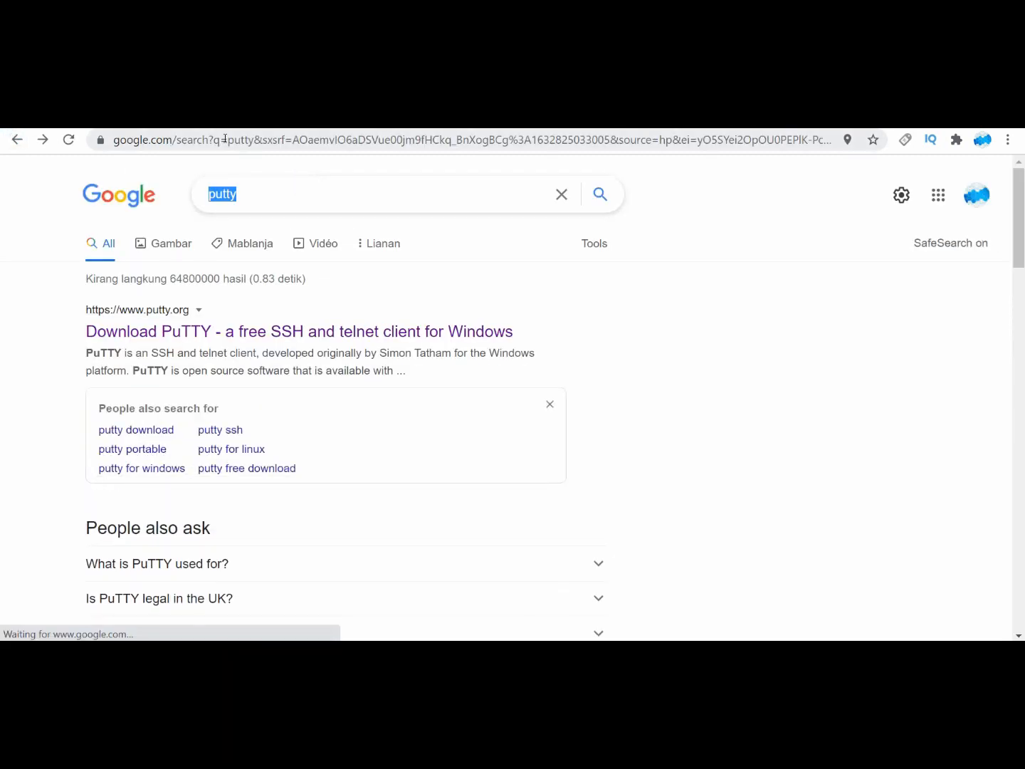
{"action": "type", "text": "winscp"}
{"action": "key", "text": "Return"}
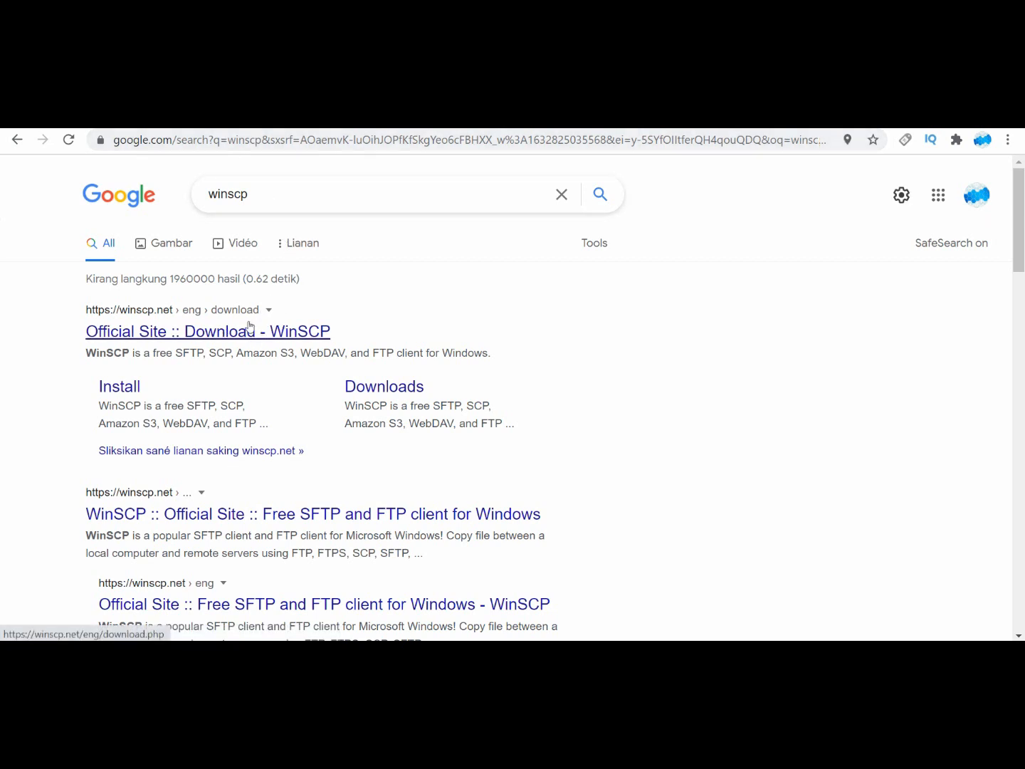
{"action": "left_click", "coordinate": [239, 330]}
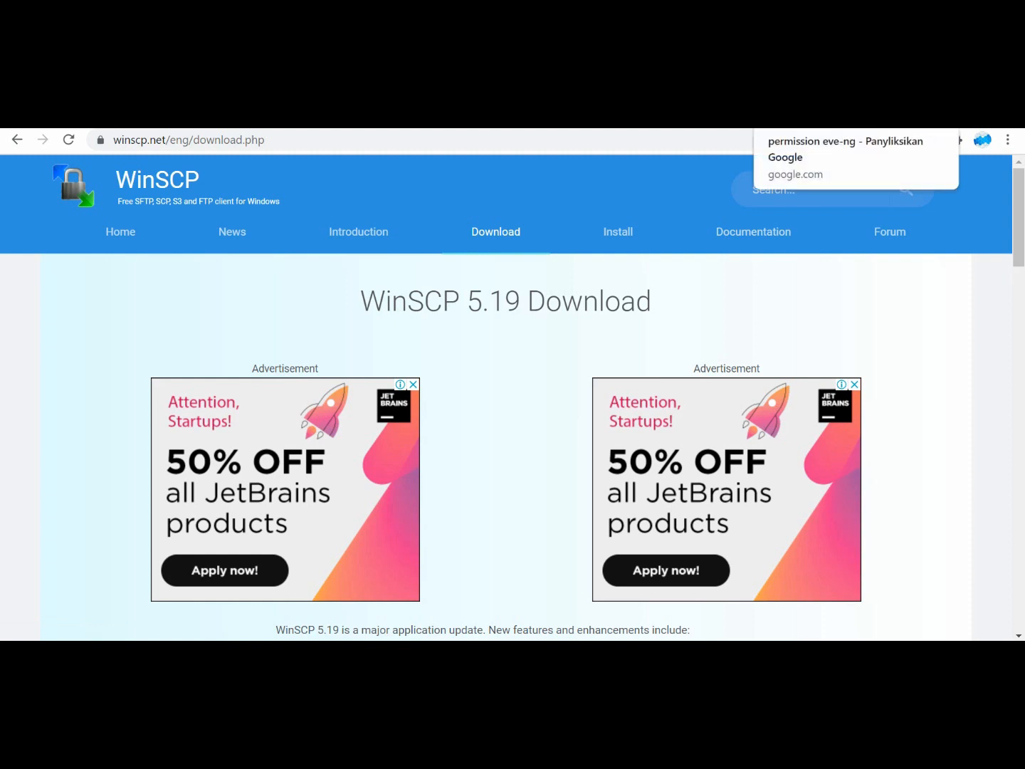
Step: Open the Google mirror download for the EVE-NG ISO from the Installation ISO section of the EVE-NG download page
{"action": "left_click", "coordinate": [798, 119]}
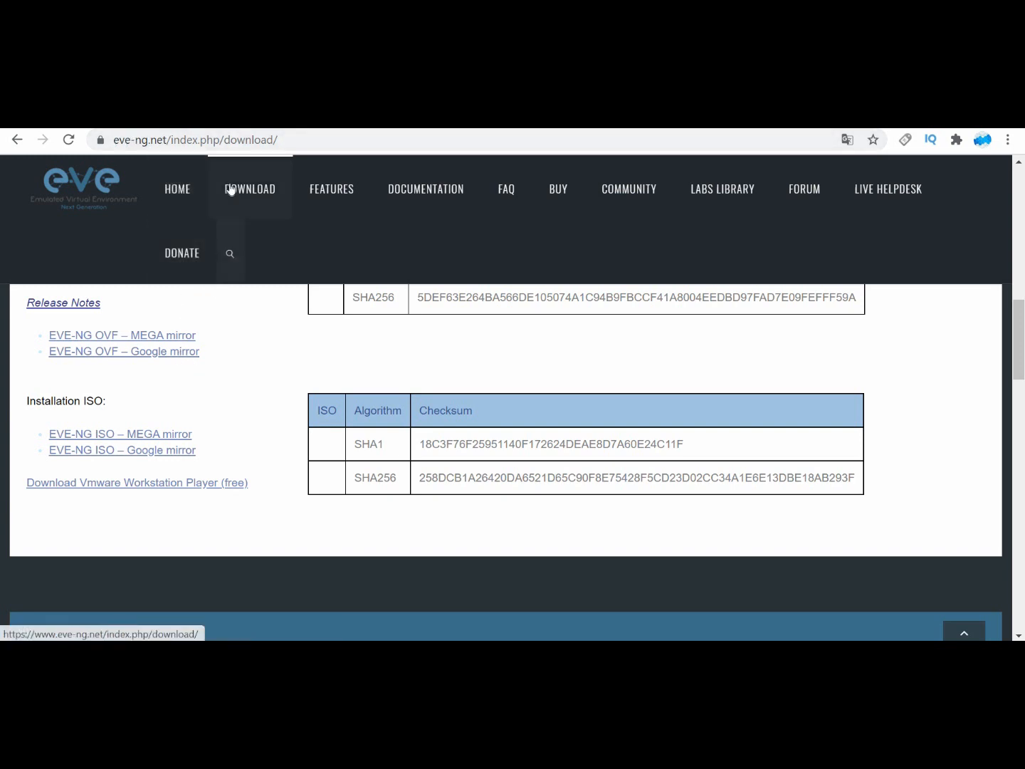
{"action": "scroll", "coordinate": [210, 366], "scroll_direction": "down", "scroll_amount": 1}
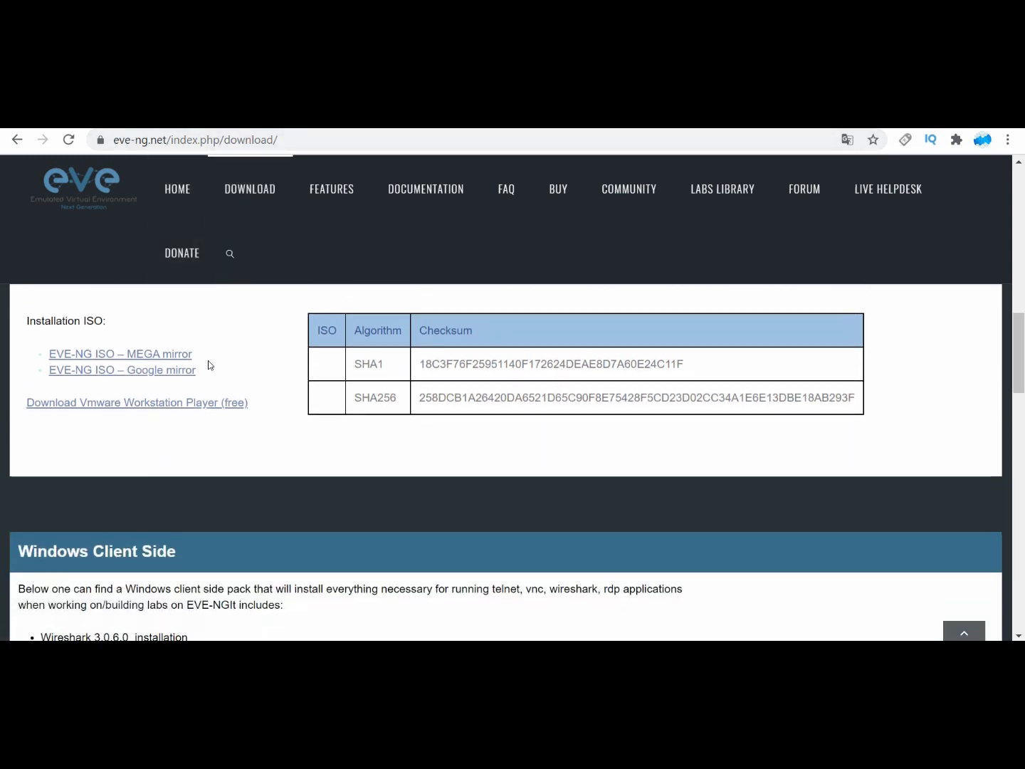
{"action": "left_click", "coordinate": [144, 372]}
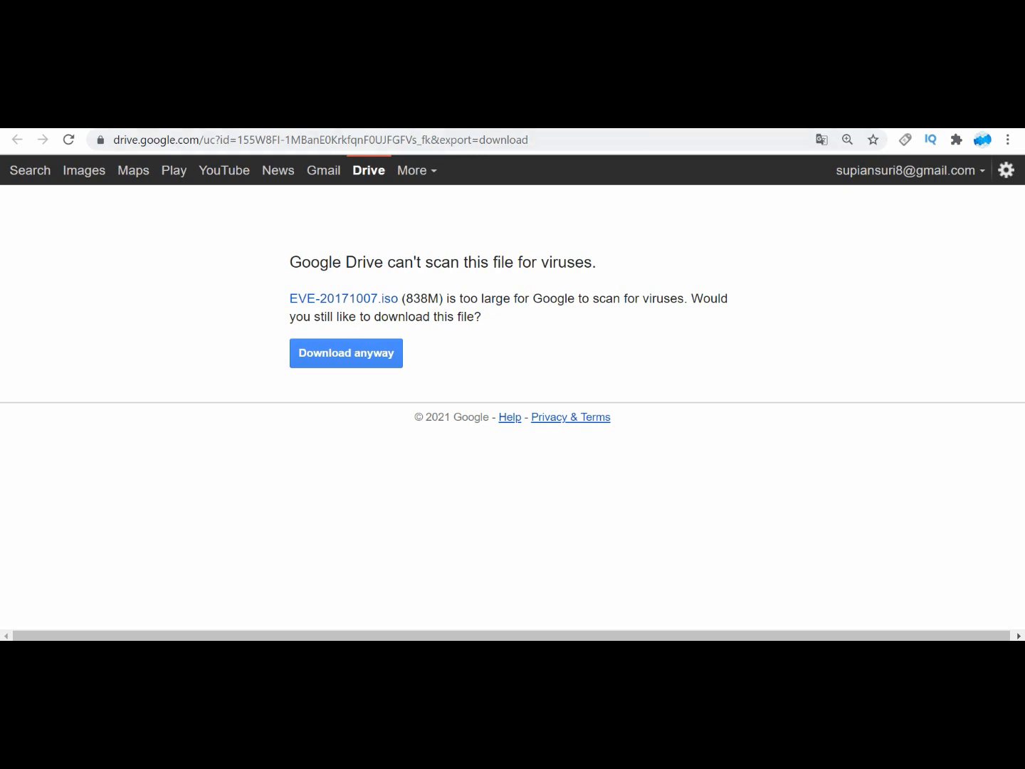
Step: Open the free VMware Workstation Player download linked on the EVE-NG page and view its selectable versions
{"action": "left_click", "coordinate": [772, 119]}
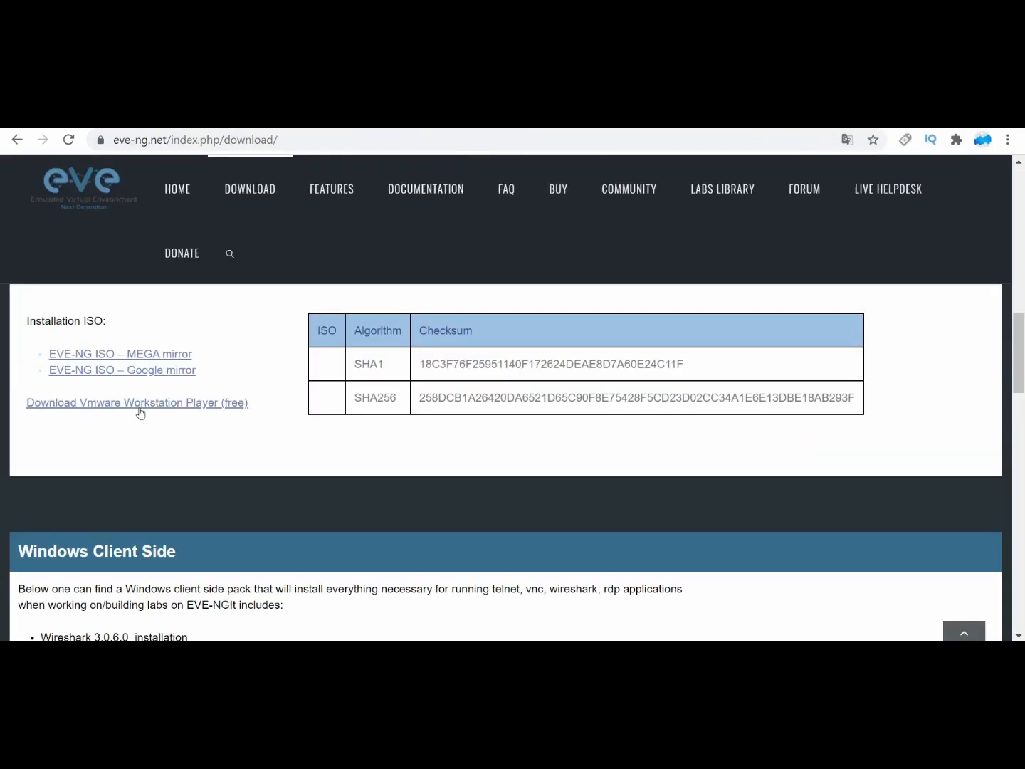
{"action": "left_click", "coordinate": [232, 404]}
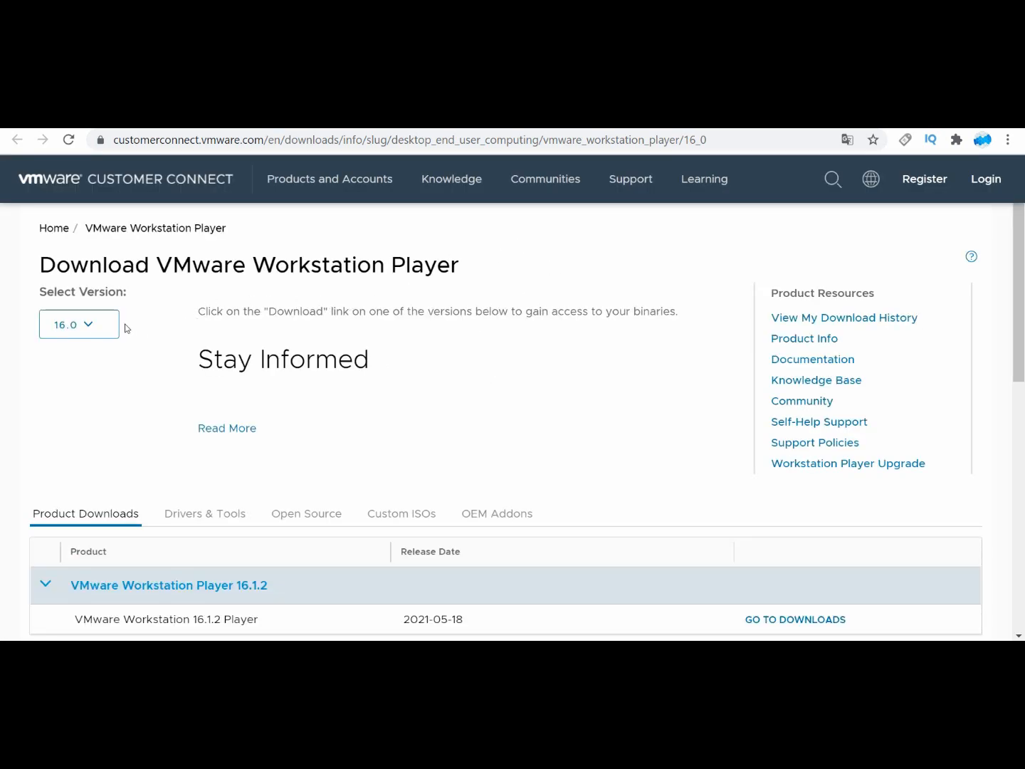
{"action": "left_click", "coordinate": [86, 325]}
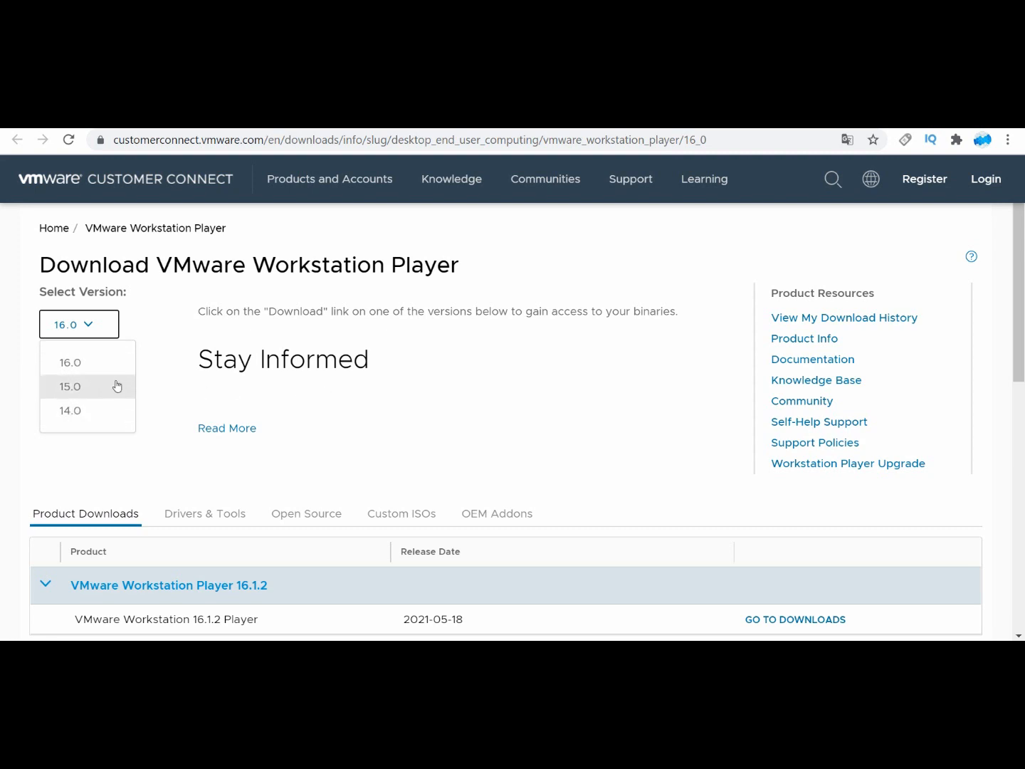
{"action": "left_click", "coordinate": [535, 369]}
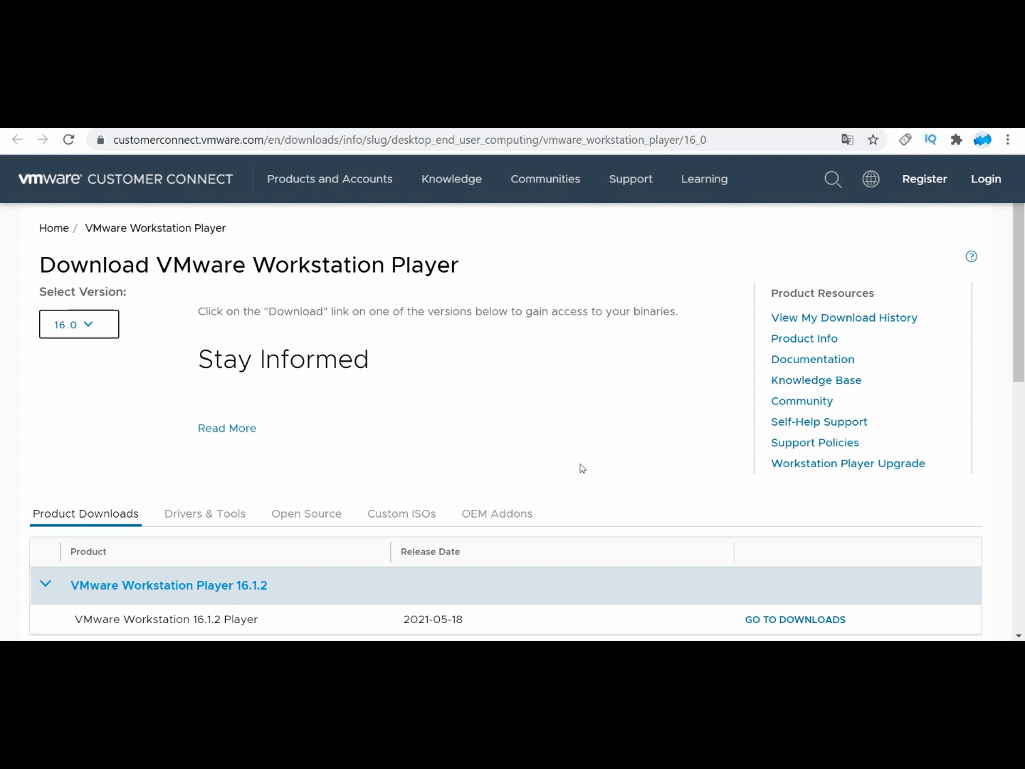
Step: Switch to the EVE-COMM-VM window in VMware Workstation Player, view its console maximized, and restore and minimize it
{"action": "left_click", "coordinate": [582, 650]}
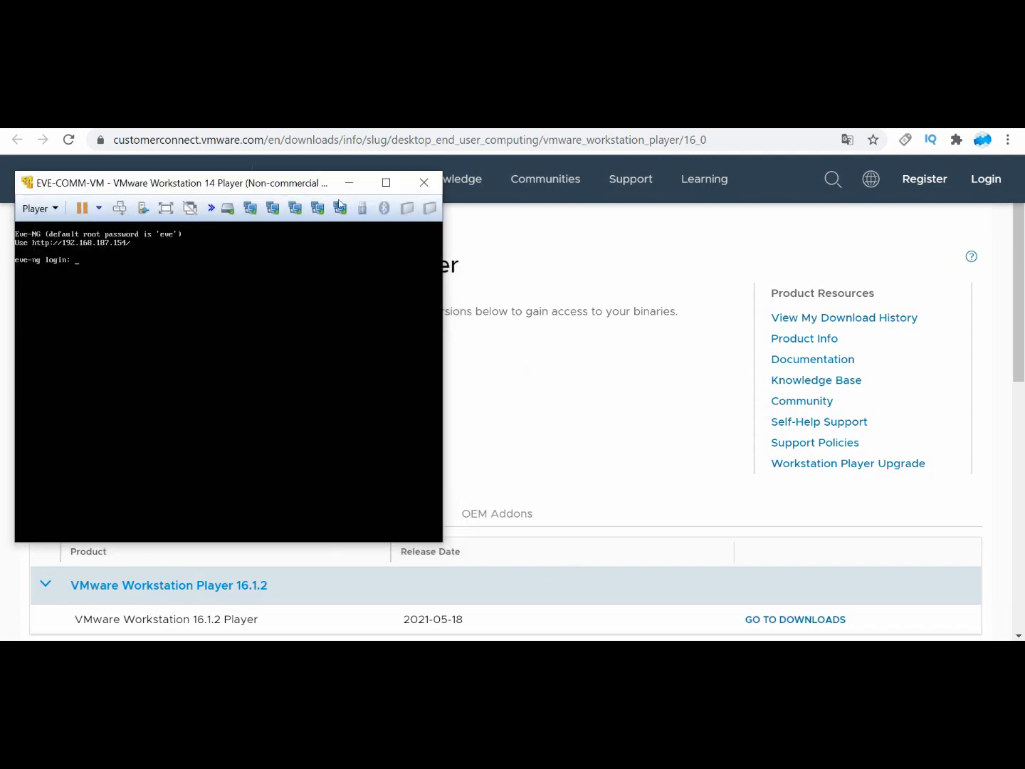
{"action": "left_click", "coordinate": [379, 187]}
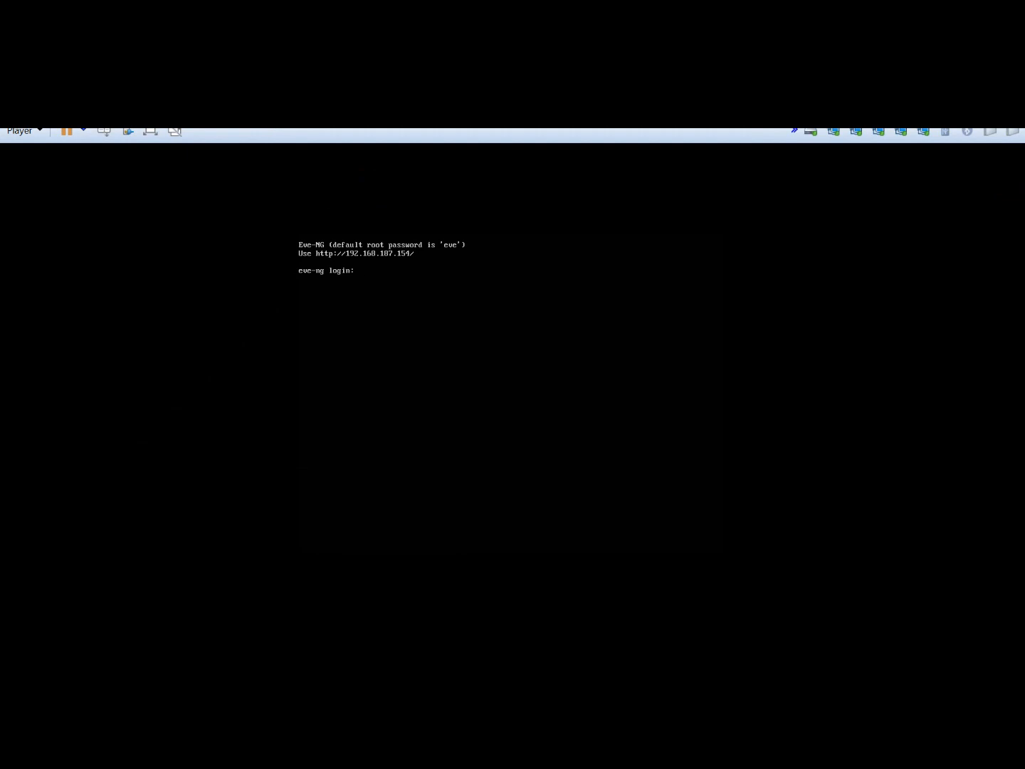
{"action": "left_click_drag", "start_coordinate": [256, 111], "coordinate": [246, 214]}
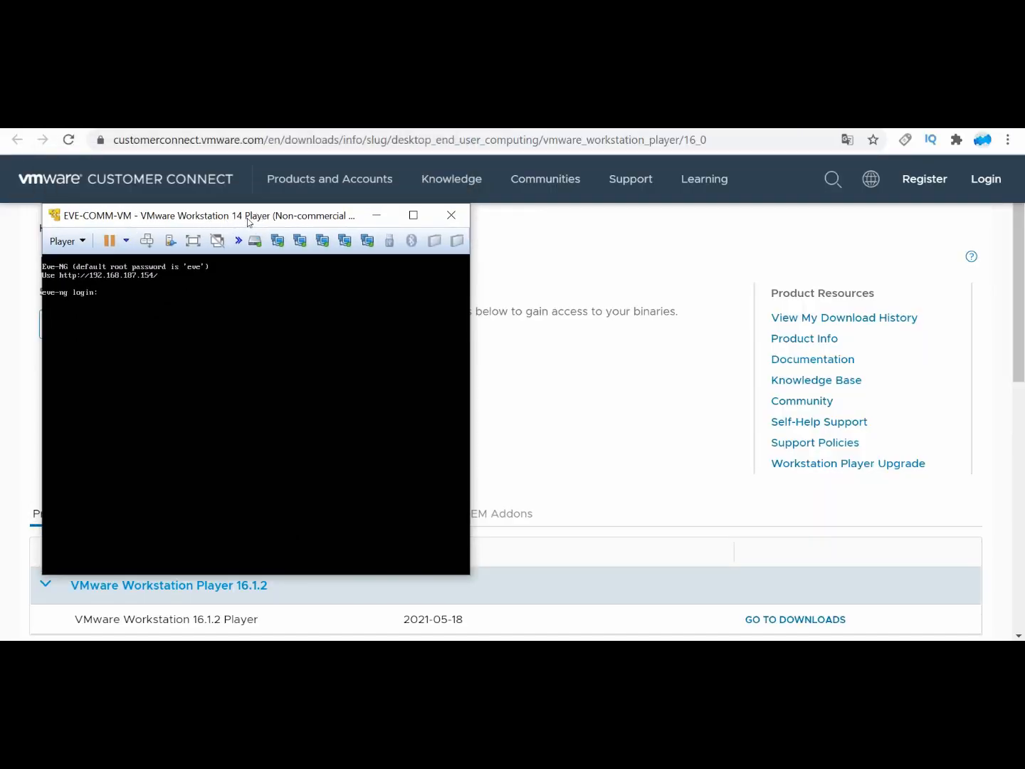
{"action": "left_click", "coordinate": [376, 215]}
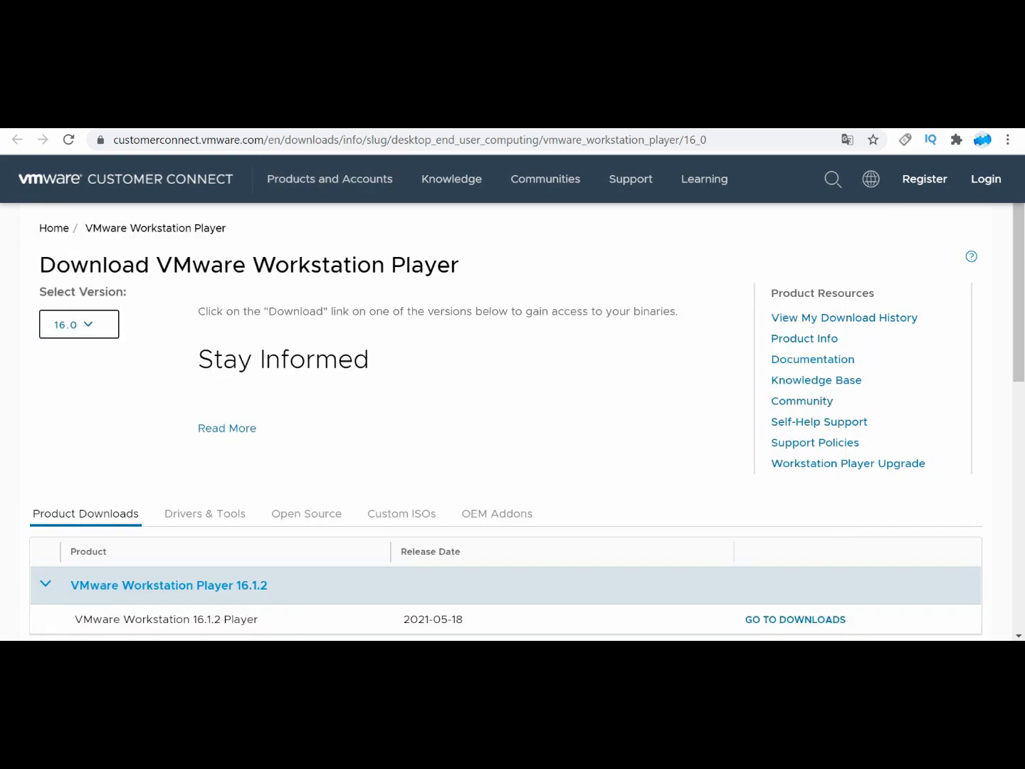
Step: Return to the EVE-NG download page and examine the Windows Client Side pack contents and its download links
{"action": "left_click", "coordinate": [791, 122]}
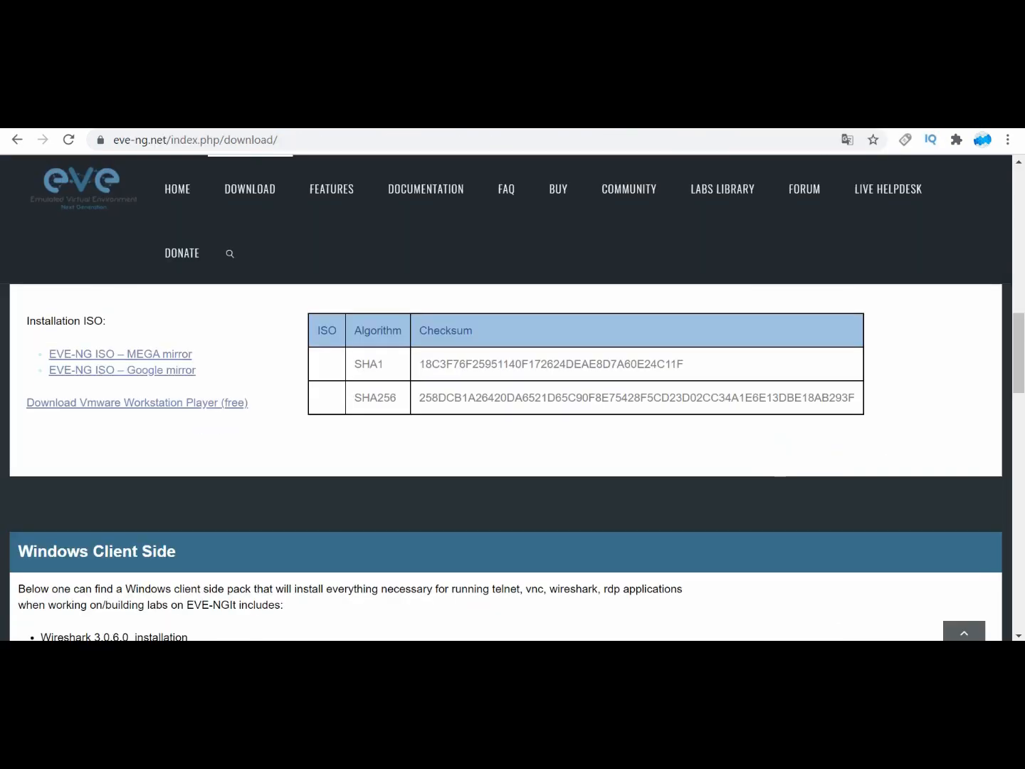
{"action": "scroll", "coordinate": [252, 398], "scroll_direction": "down", "scroll_amount": 2}
{"action": "scroll", "coordinate": [251, 384], "scroll_direction": "down", "scroll_amount": 1}
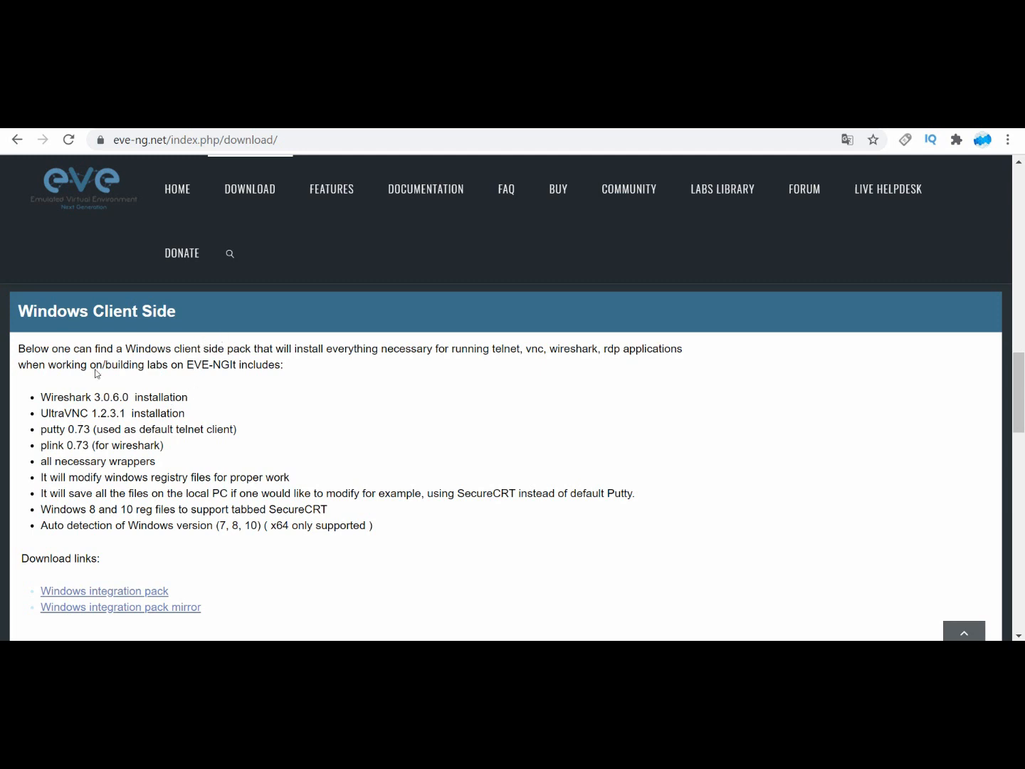
{"action": "scroll", "coordinate": [94, 474], "scroll_direction": "down", "scroll_amount": 1}
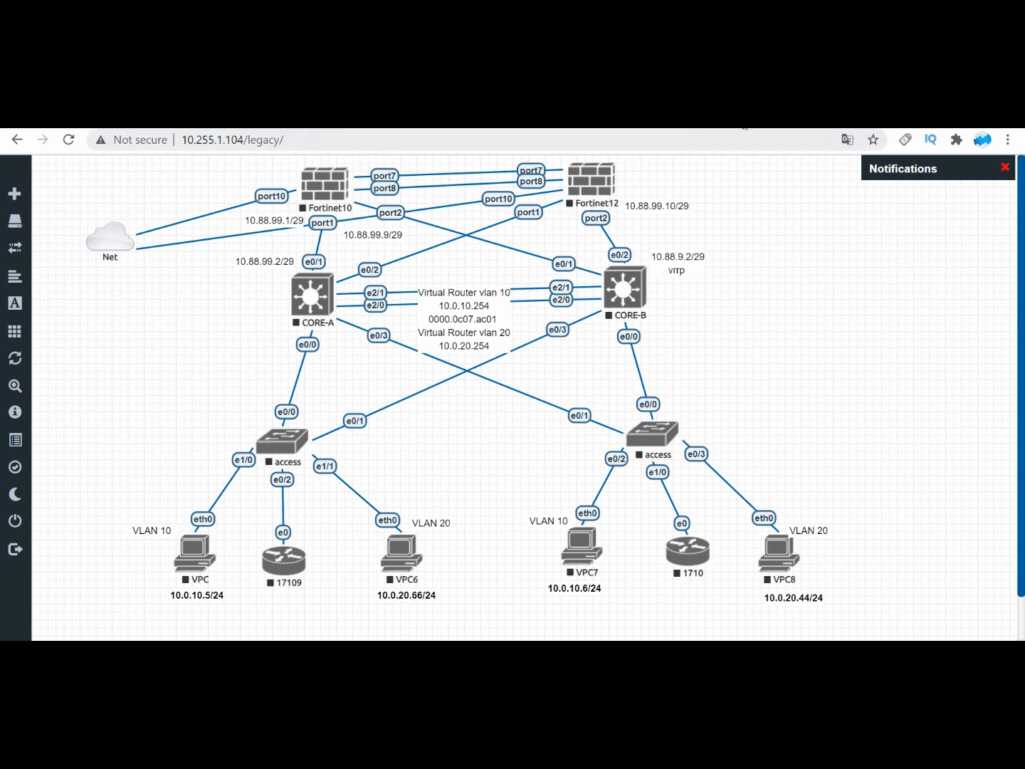
Step: Return to the EVE-NG download page and examine the Apple OSX and Linux client side packs and their download links
{"action": "left_click", "coordinate": [776, 126]}
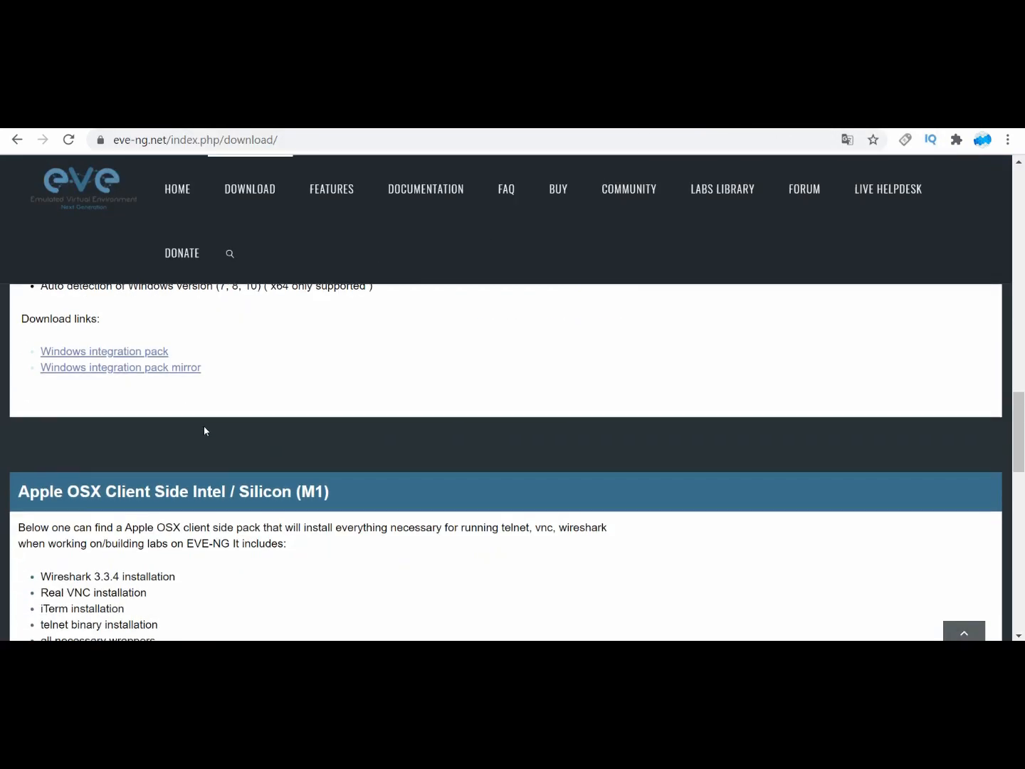
{"action": "scroll", "coordinate": [207, 427], "scroll_direction": "down", "scroll_amount": 2}
{"action": "scroll", "coordinate": [212, 419], "scroll_direction": "down", "scroll_amount": 3}
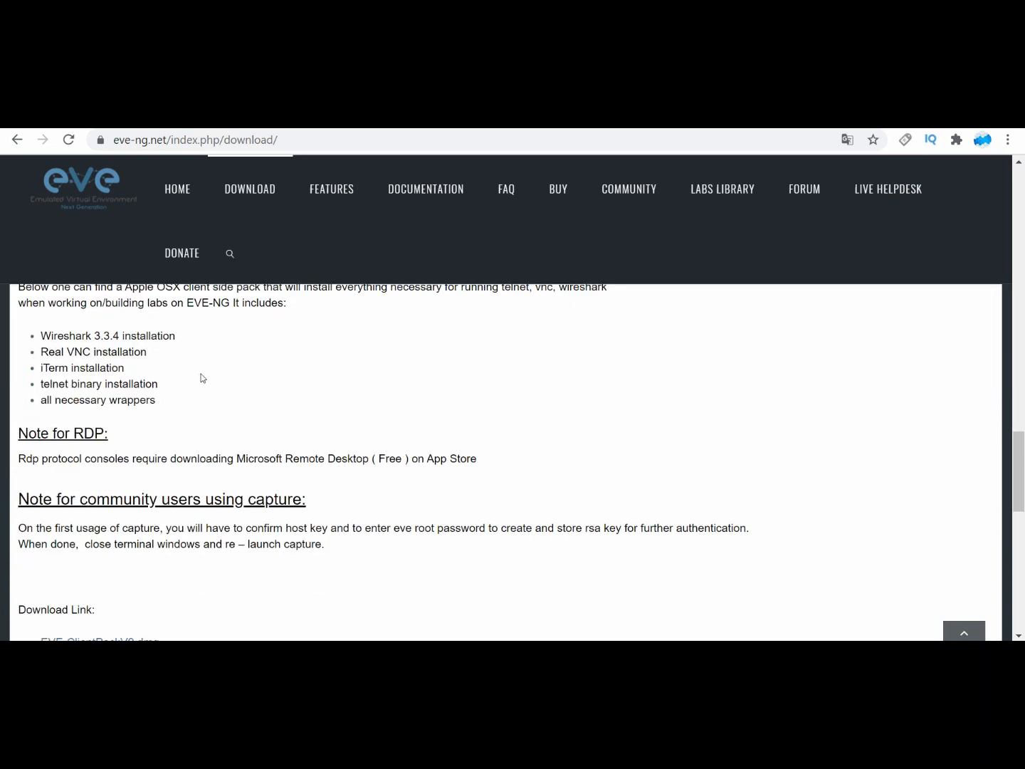
{"action": "scroll", "coordinate": [202, 378], "scroll_direction": "up", "scroll_amount": 4}
{"action": "scroll", "coordinate": [204, 378], "scroll_direction": "up", "scroll_amount": 1}
{"action": "scroll", "coordinate": [208, 378], "scroll_direction": "down", "scroll_amount": 3}
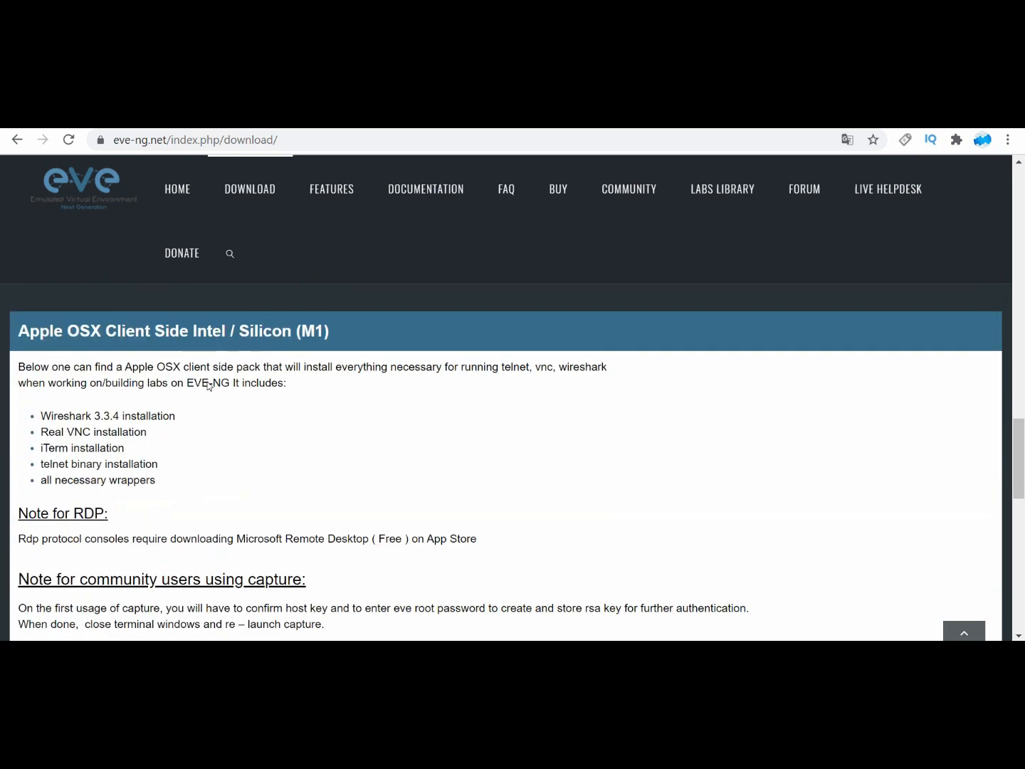
{"action": "scroll", "coordinate": [192, 382], "scroll_direction": "down", "scroll_amount": 4}
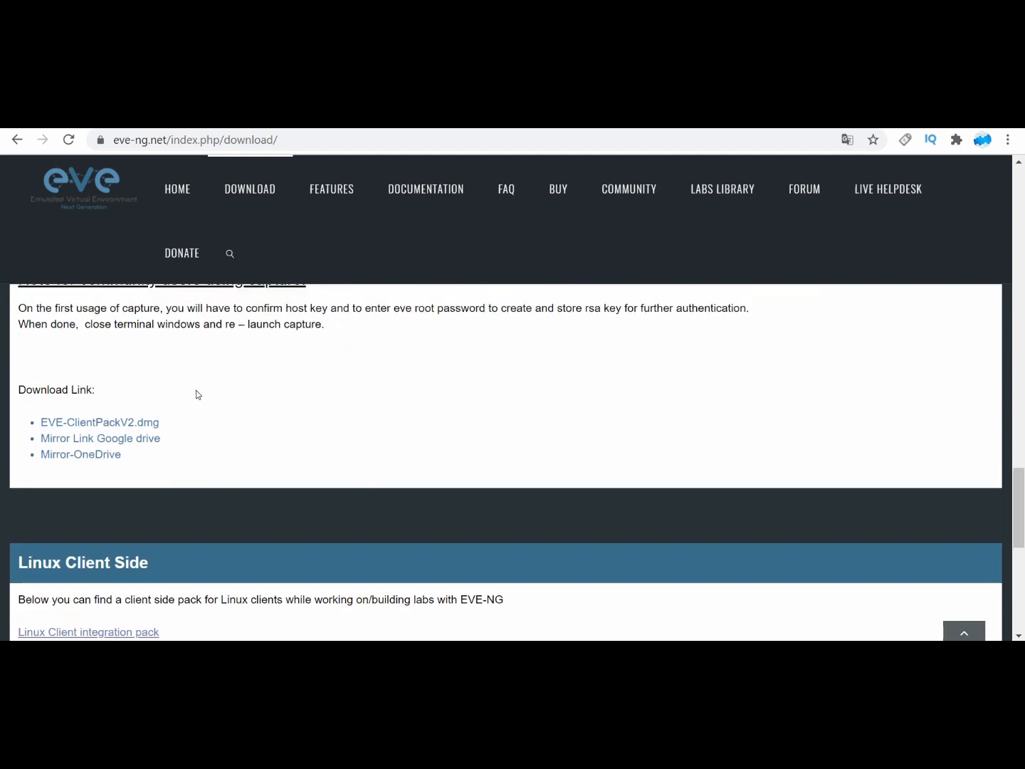
{"action": "scroll", "coordinate": [198, 393], "scroll_direction": "up", "scroll_amount": 7}
{"action": "scroll", "coordinate": [198, 388], "scroll_direction": "down", "scroll_amount": 7}
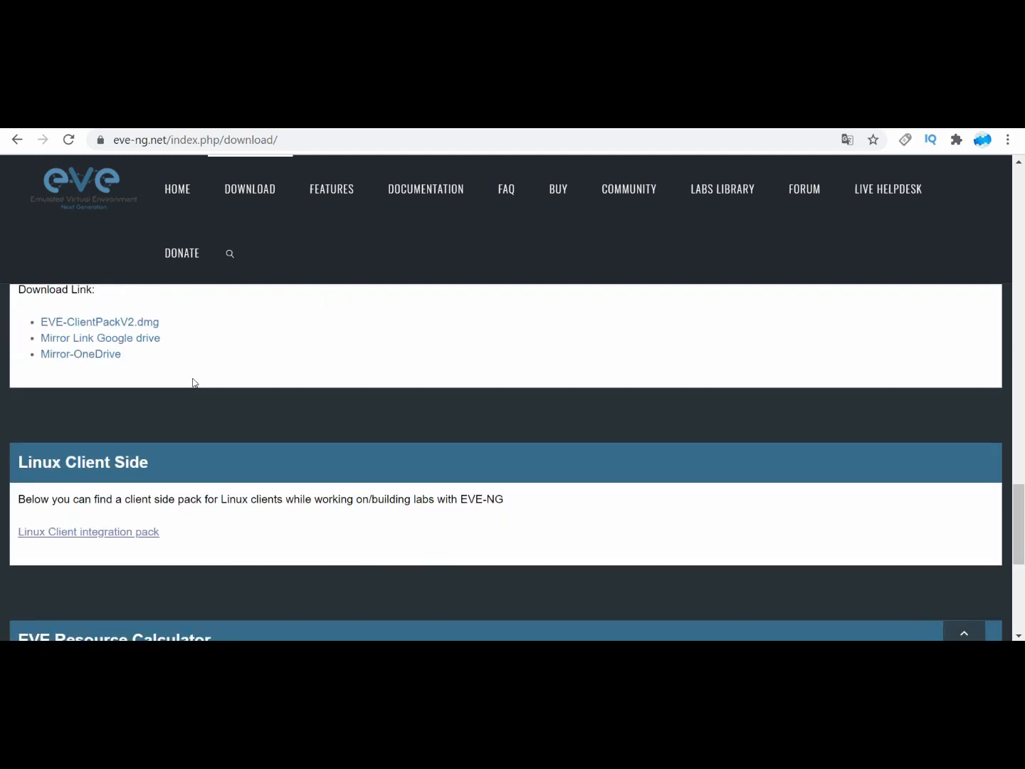
{"action": "scroll", "coordinate": [211, 383], "scroll_direction": "up", "scroll_amount": 7}
{"action": "scroll", "coordinate": [215, 389], "scroll_direction": "down", "scroll_amount": 6}
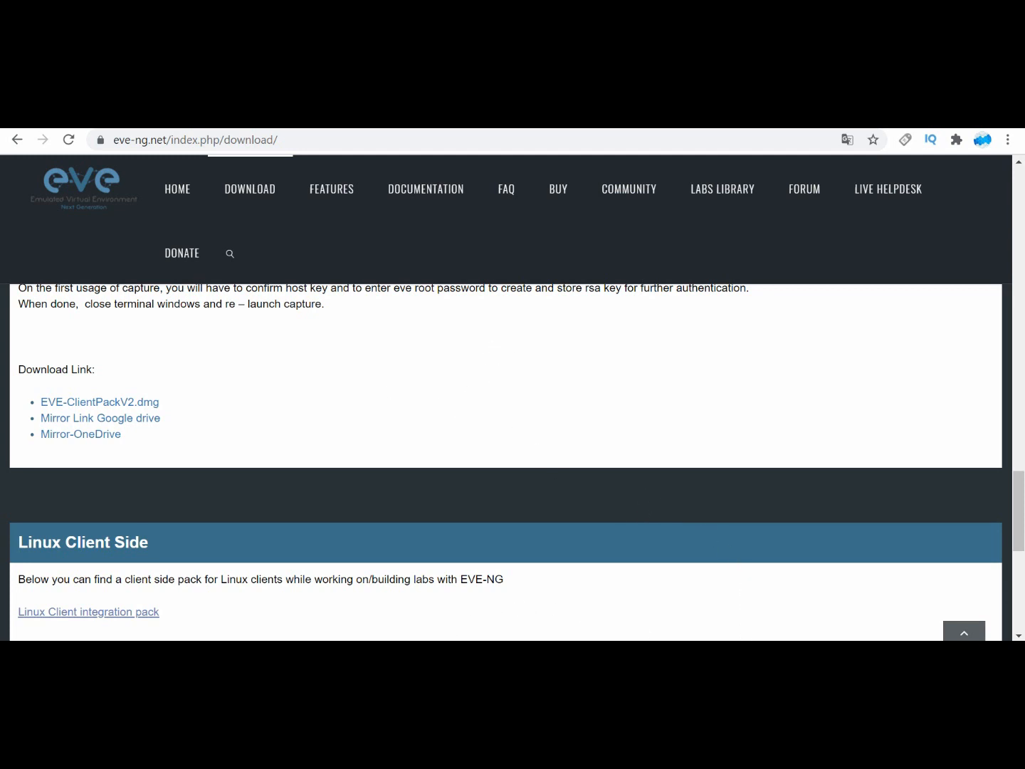
Step: Switch to WinSCP, check the EVE-COMM-VM console, and inspect the fortinet-firewall6.4.4 folder in /opt/unetlab/addons/qemu before returning to qemu
{"action": "left_click", "coordinate": [449, 653]}
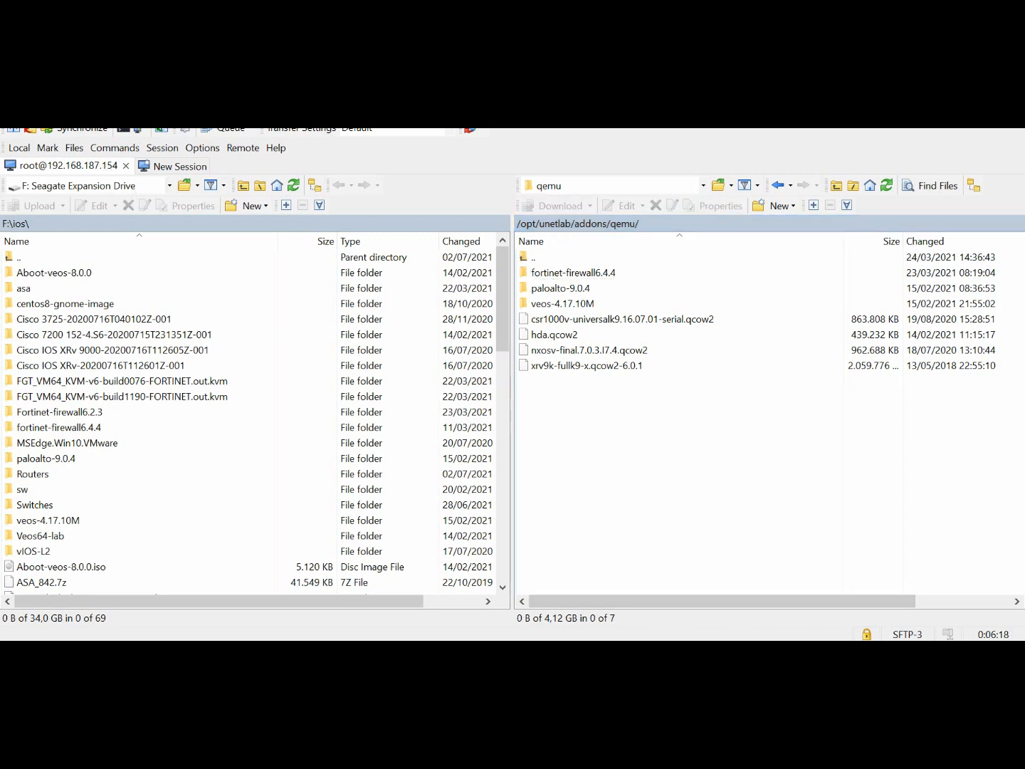
{"action": "left_click", "coordinate": [577, 649]}
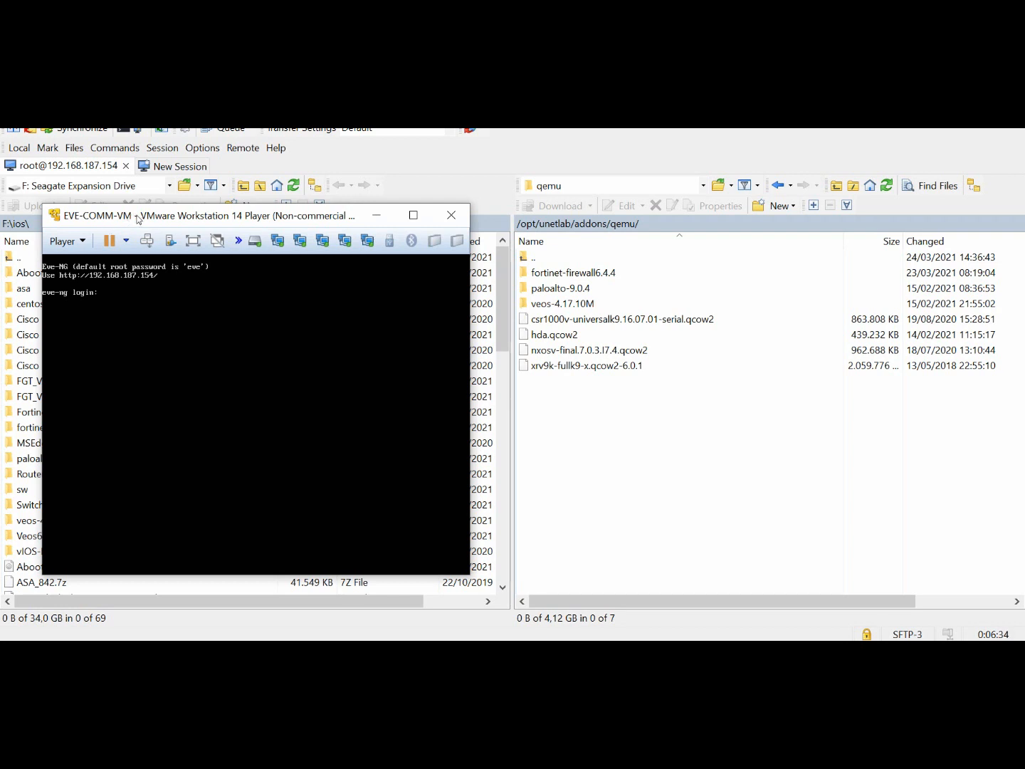
{"action": "left_click", "coordinate": [368, 215]}
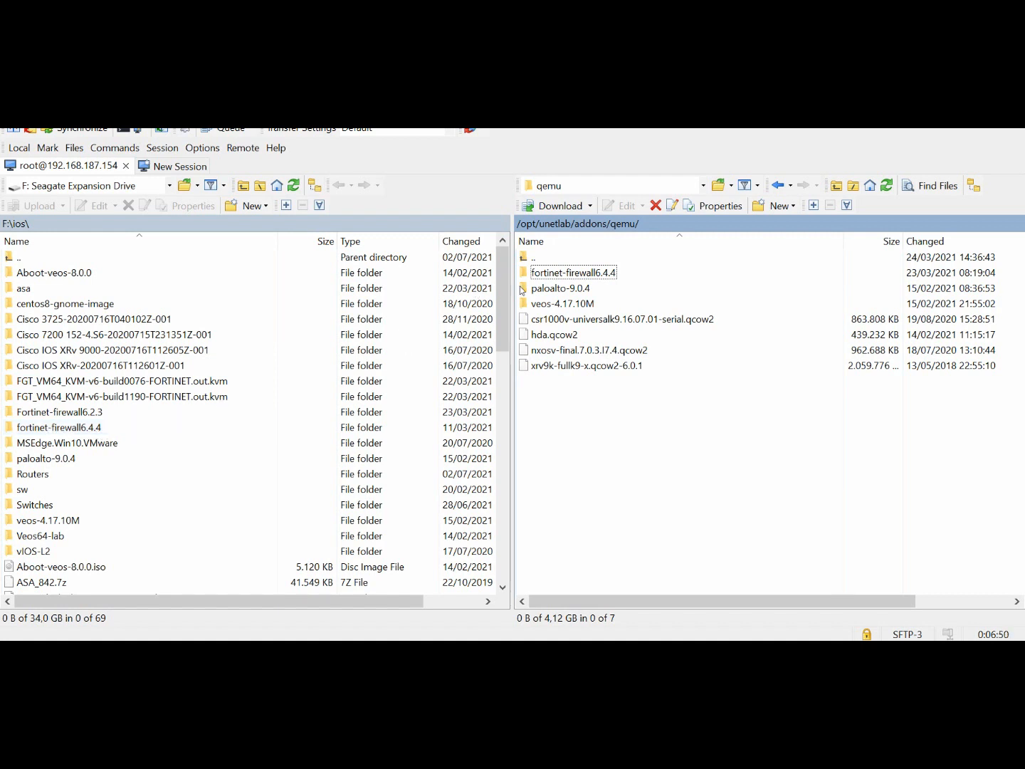
{"action": "double_click", "coordinate": [554, 274]}
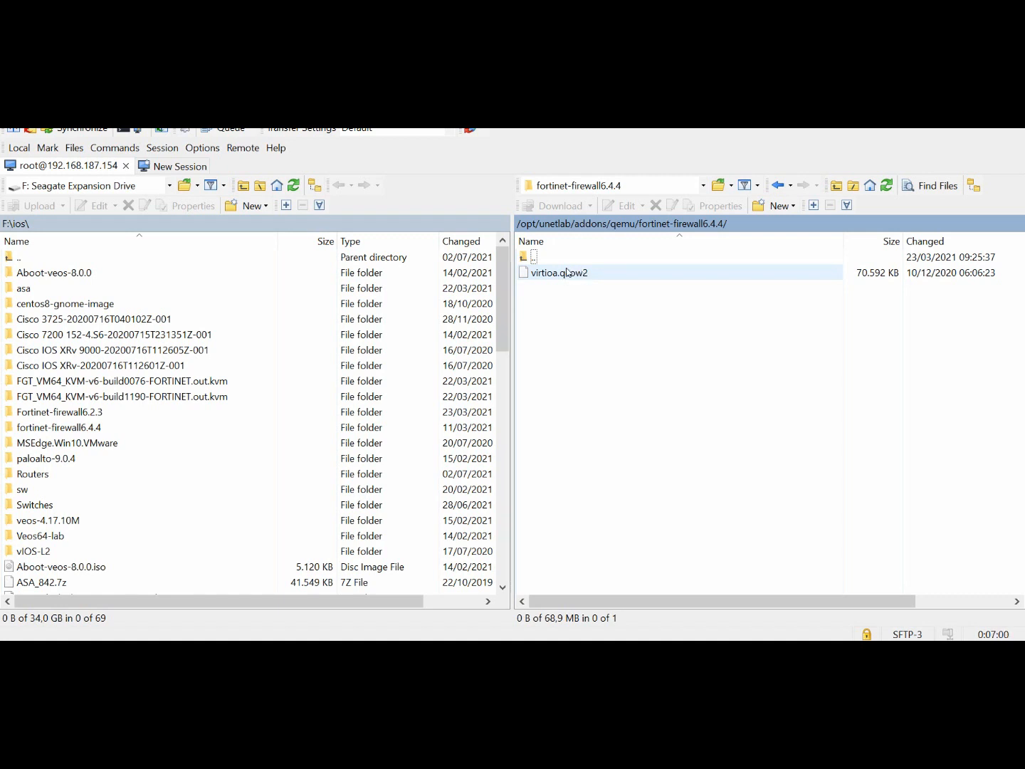
{"action": "double_click", "coordinate": [531, 257]}
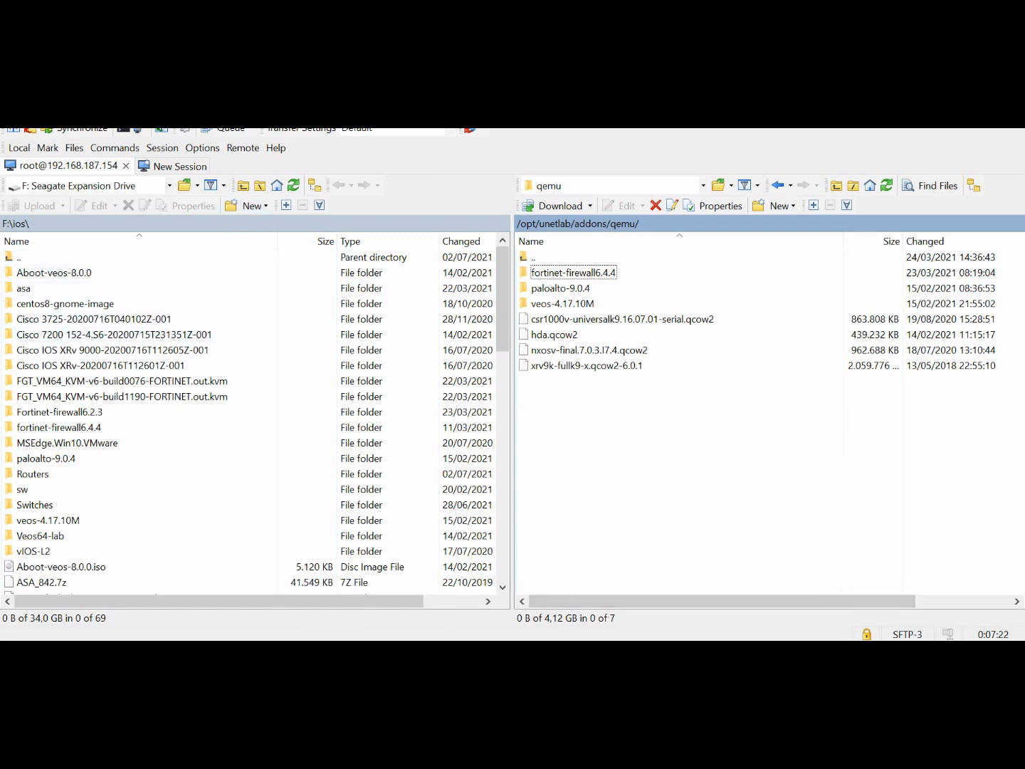
Step: Launch PuTTY and open an SSH session to 192.168.187.154 on port 22
{"action": "key", "text": "super"}
{"action": "type", "text": "p"}
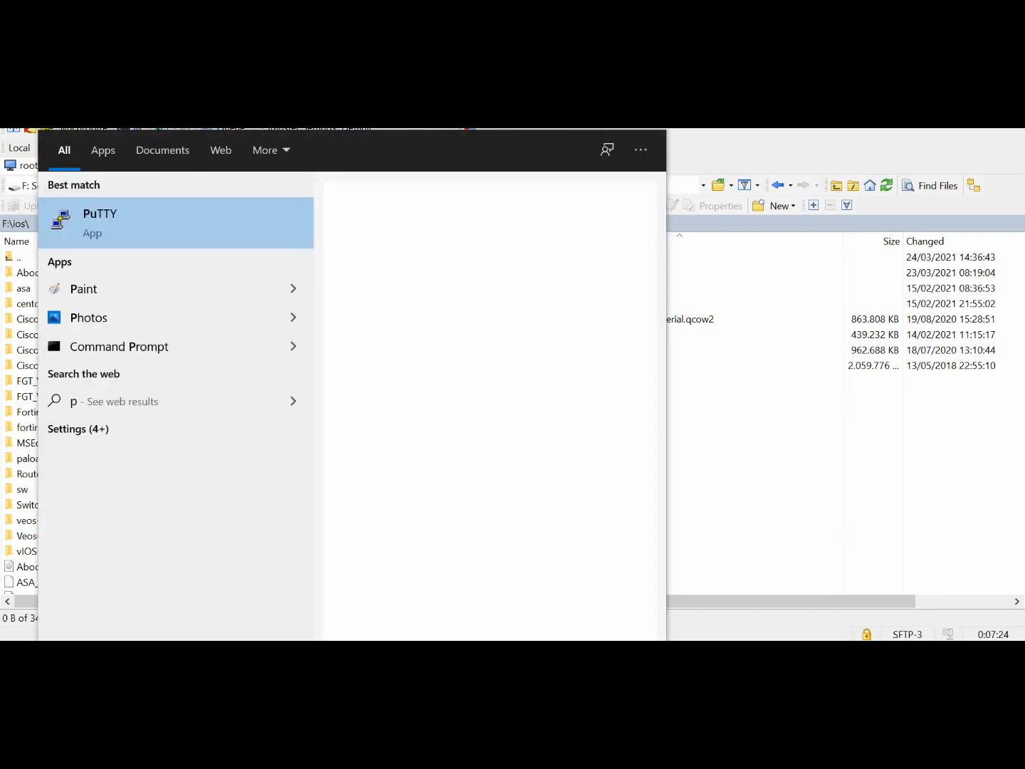
{"action": "type", "text": "utty"}
{"action": "key", "text": "Return"}
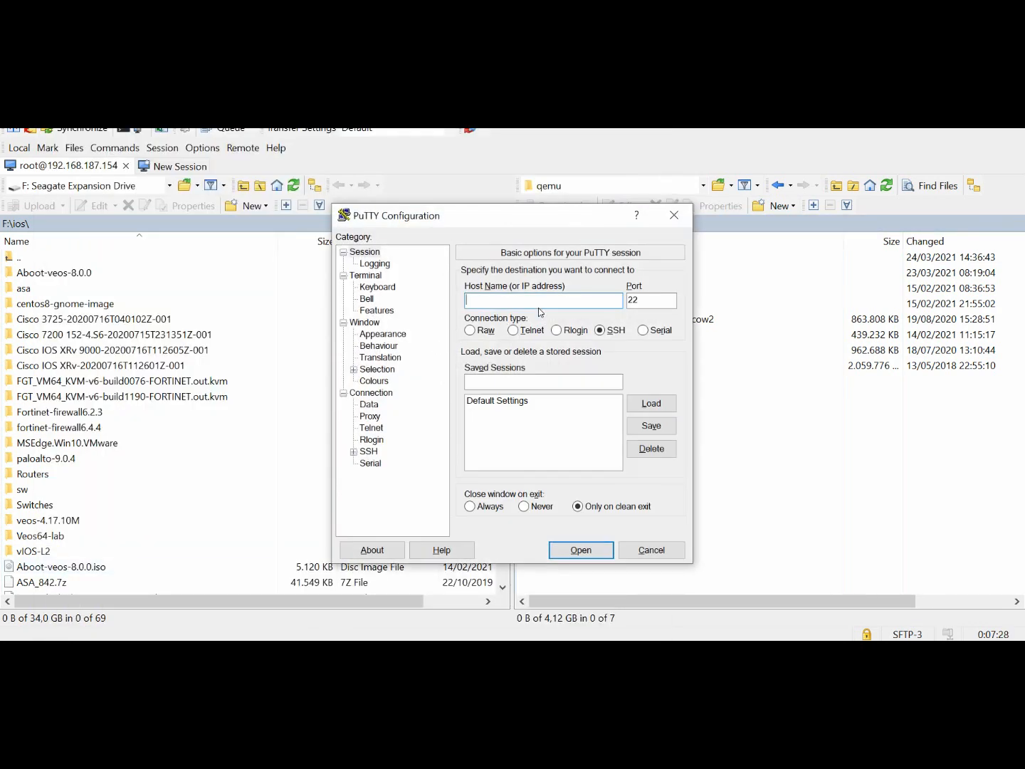
{"action": "left_click_drag", "start_coordinate": [510, 217], "coordinate": [502, 250]}
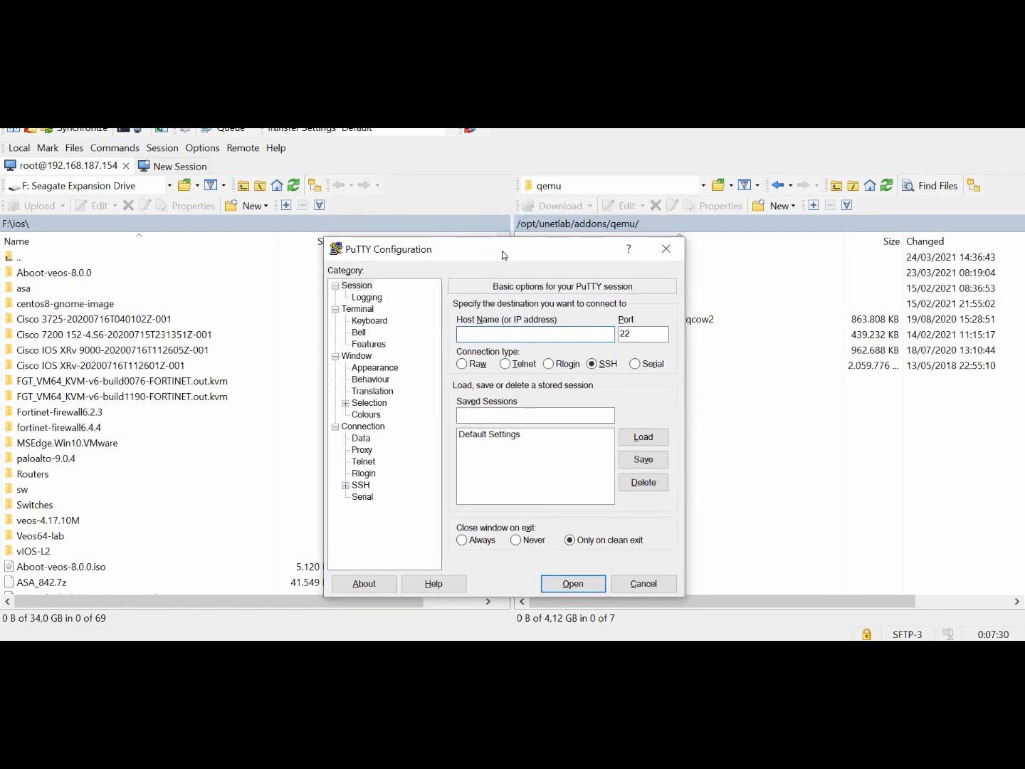
{"action": "type", "text": "192.168.187.154"}
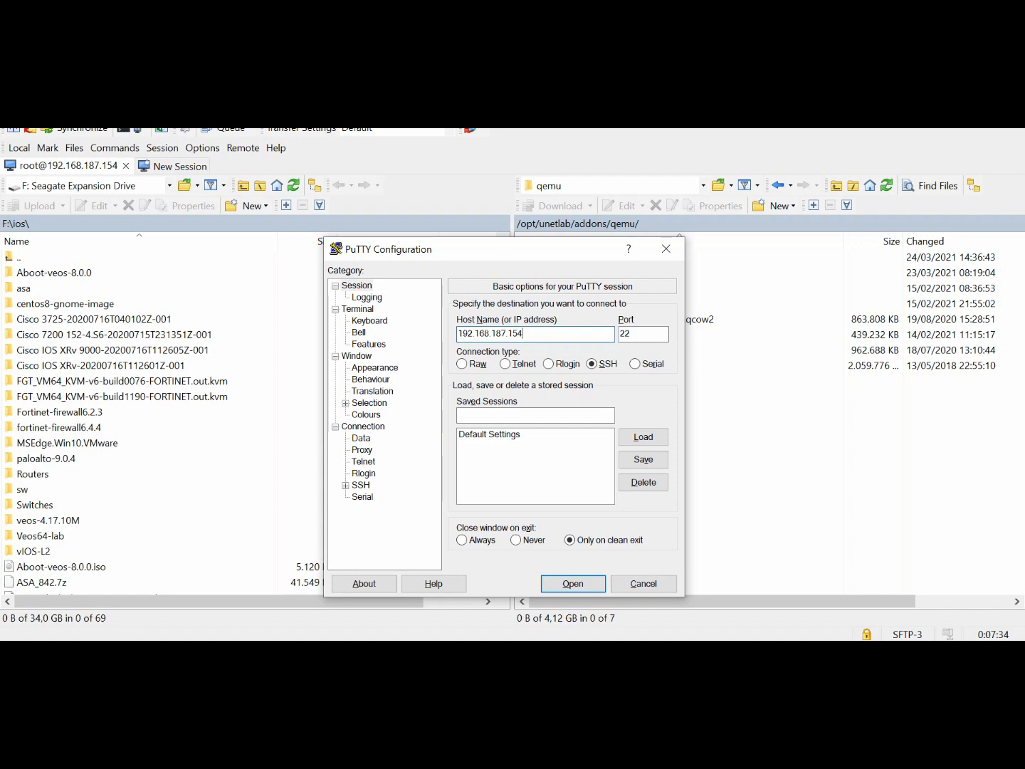
{"action": "key", "text": "Return"}
Step: Log in to the EVE-NG server as root with the account password and move the terminal window aside
{"action": "type", "text": "root"}
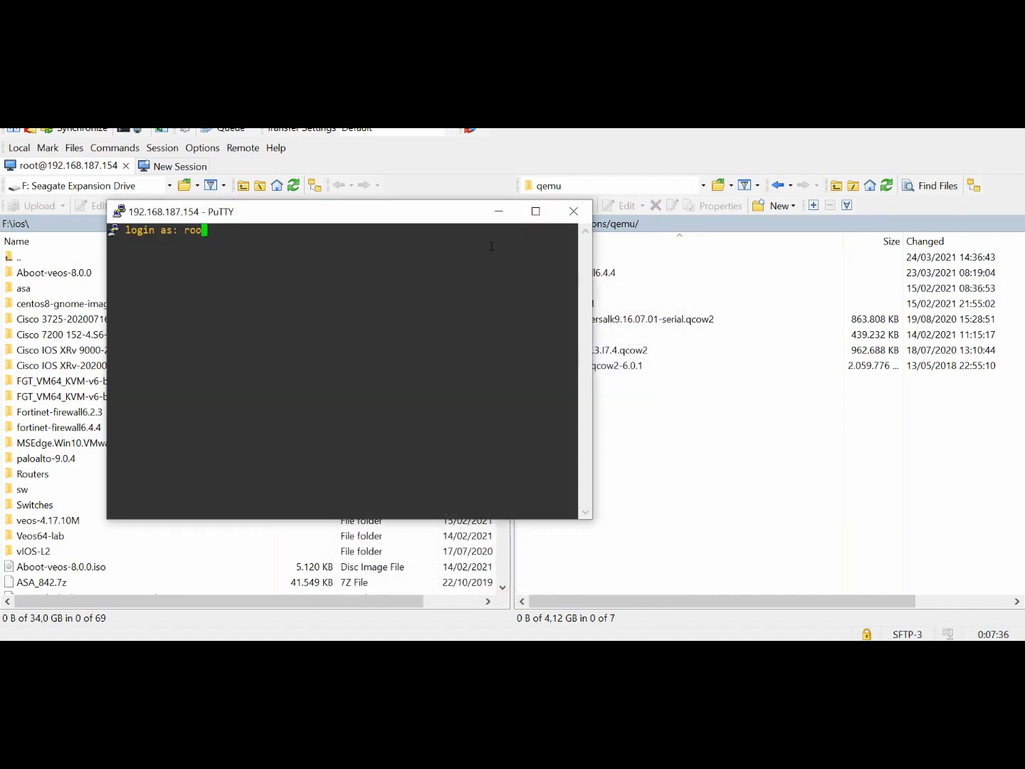
{"action": "key", "text": "Return"}
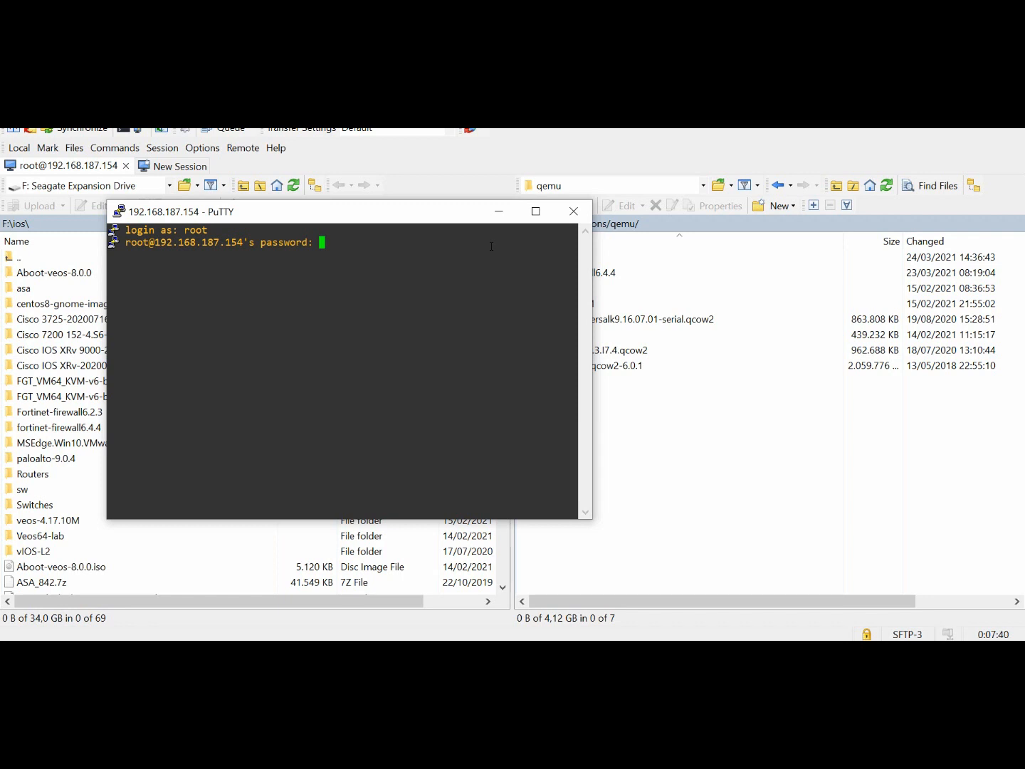
{"action": "key", "text": "Return"}
{"action": "key", "text": "Return"}
{"action": "key", "text": "Return"}
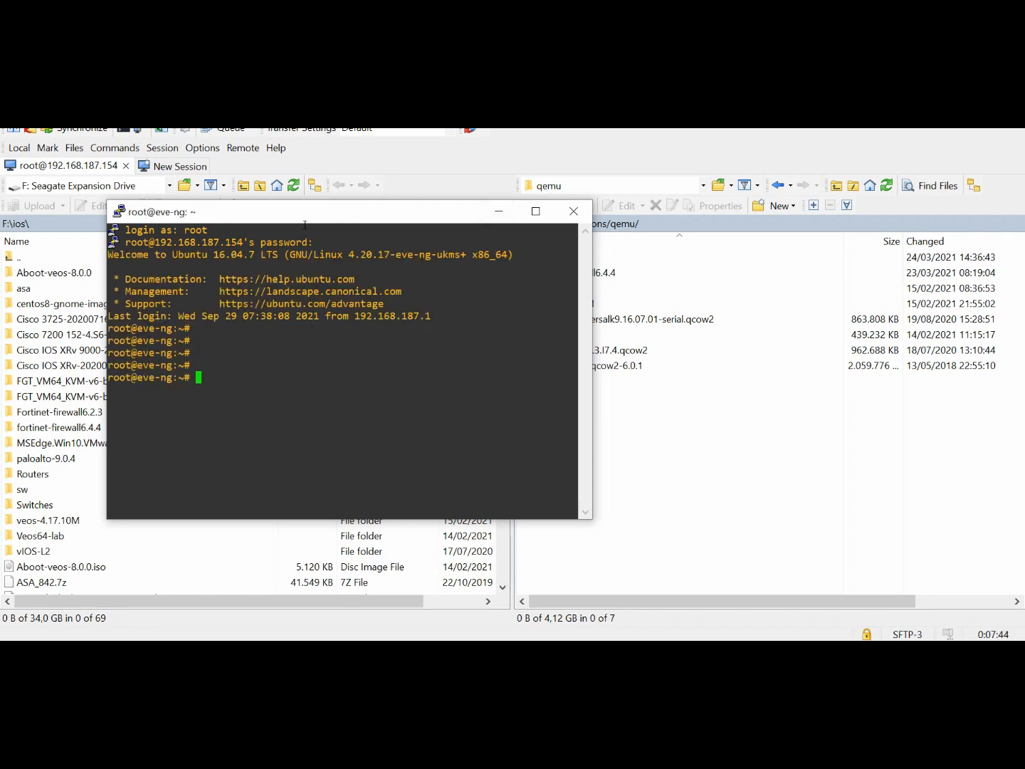
{"action": "left_click_drag", "start_coordinate": [298, 217], "coordinate": [488, 222]}
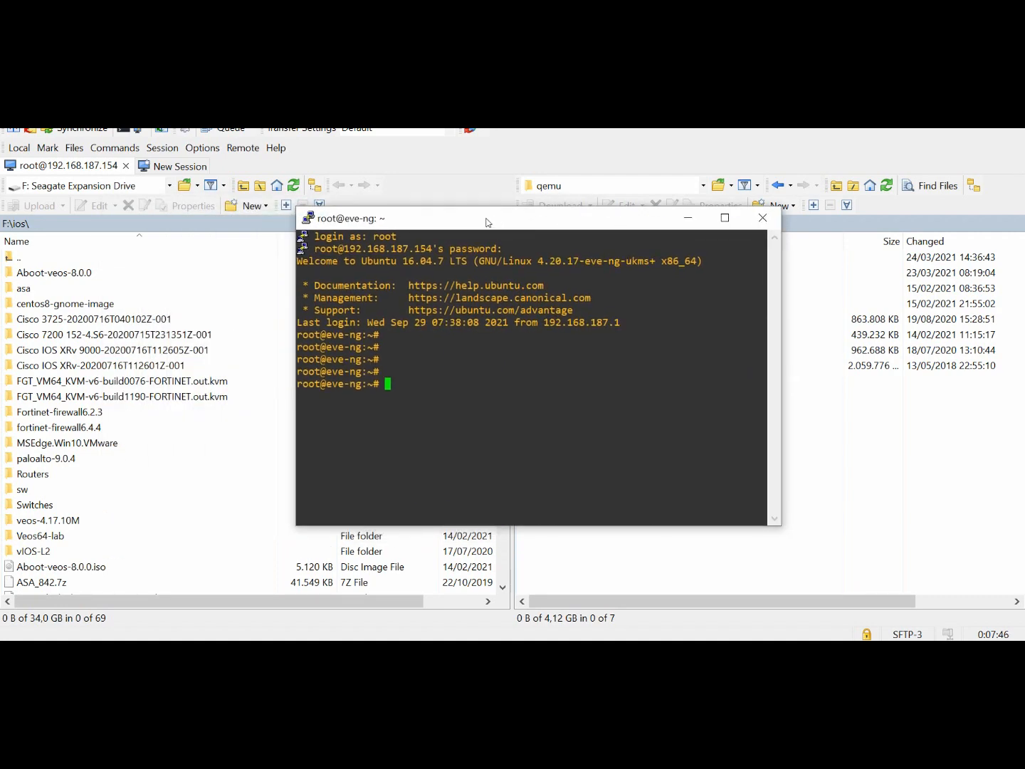
Step: Switch to Chrome and copy the command /opt/unetlab/wrappers/unl_wrapper -a fixpermissions from the "permission eve-ng" Google results
{"action": "left_click", "coordinate": [490, 653]}
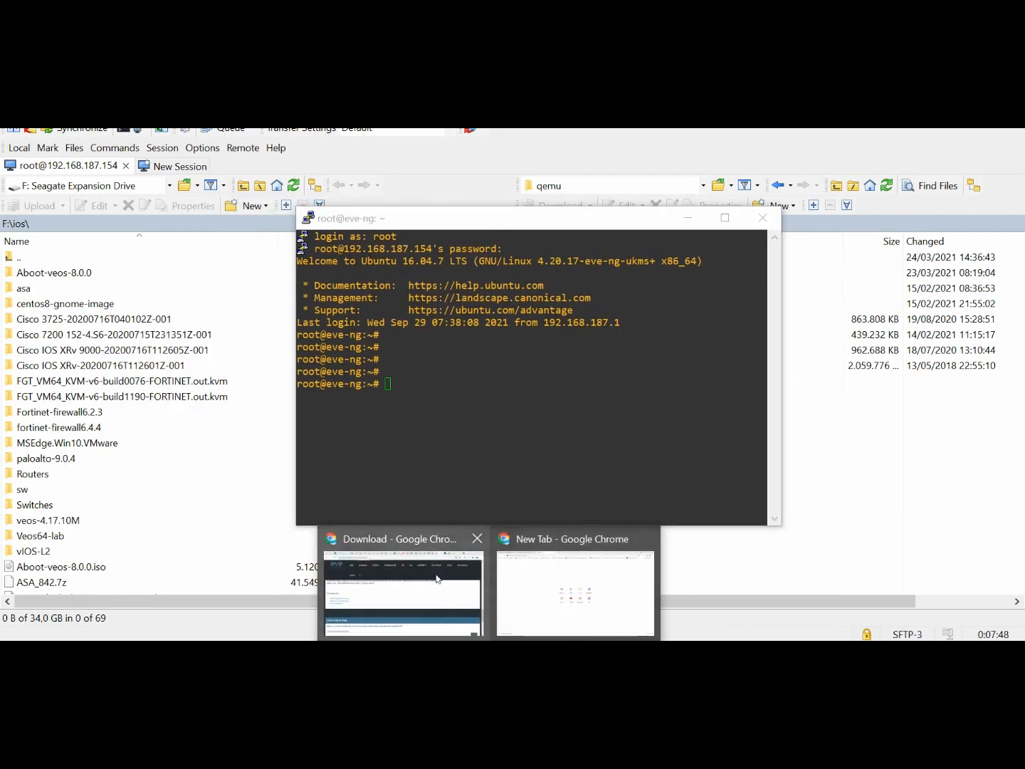
{"action": "left_click", "coordinate": [436, 580]}
{"action": "left_click", "coordinate": [749, 119]}
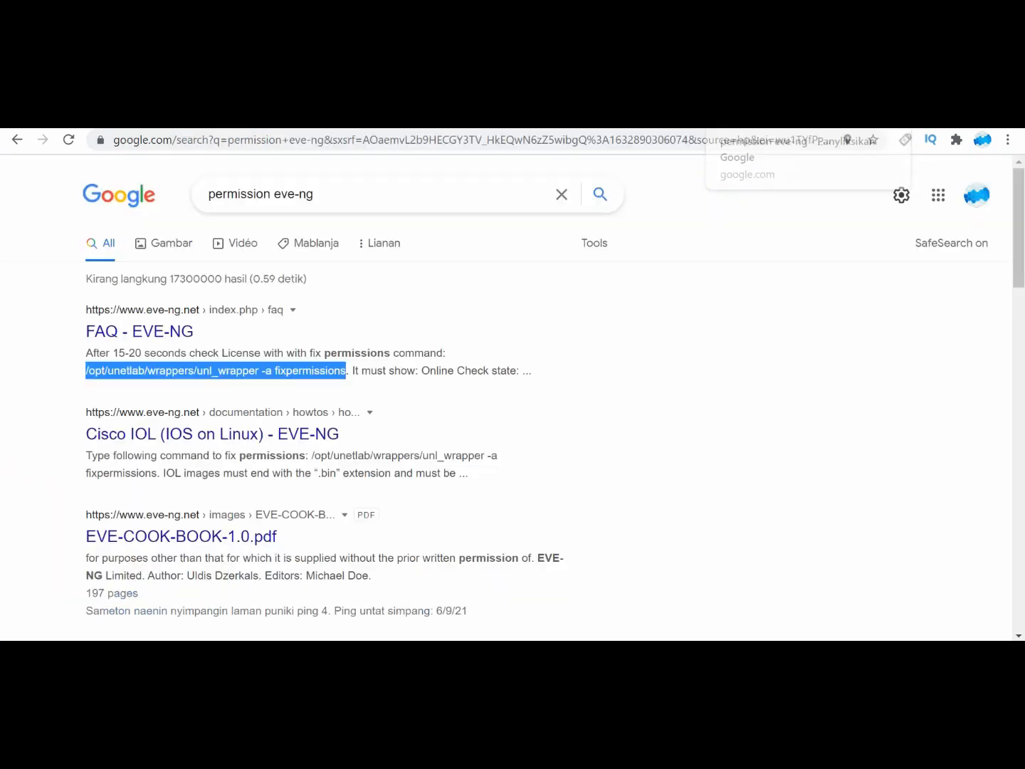
{"action": "right_click", "coordinate": [214, 372]}
{"action": "left_click", "coordinate": [240, 388]}
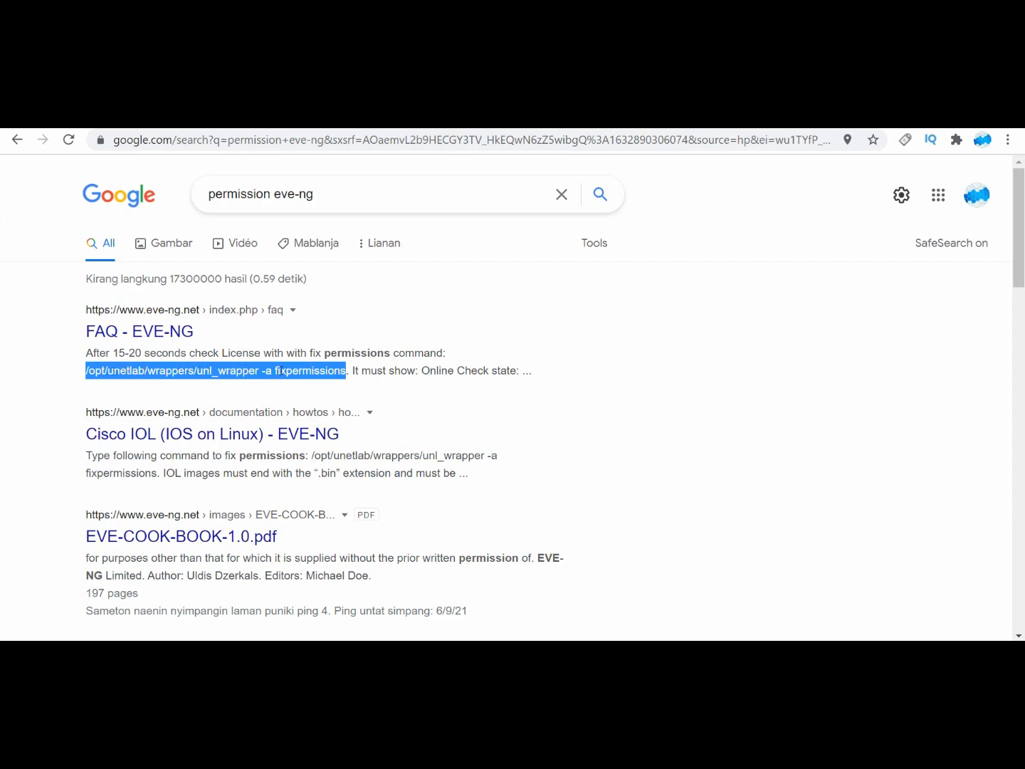
{"action": "right_click", "coordinate": [280, 371]}
{"action": "left_click", "coordinate": [311, 390]}
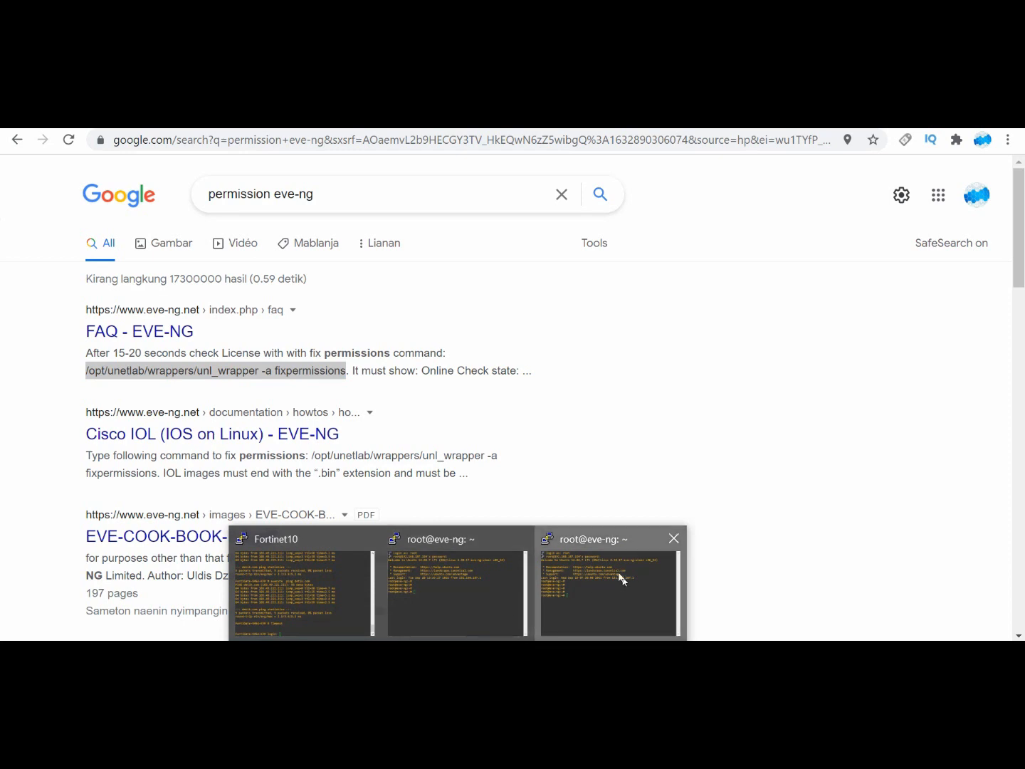
Step: Return to the newest root@eve-ng PuTTY session, paste the copied fixpermissions command and run it
{"action": "left_click", "coordinate": [621, 575]}
{"action": "right_click", "coordinate": [538, 374]}
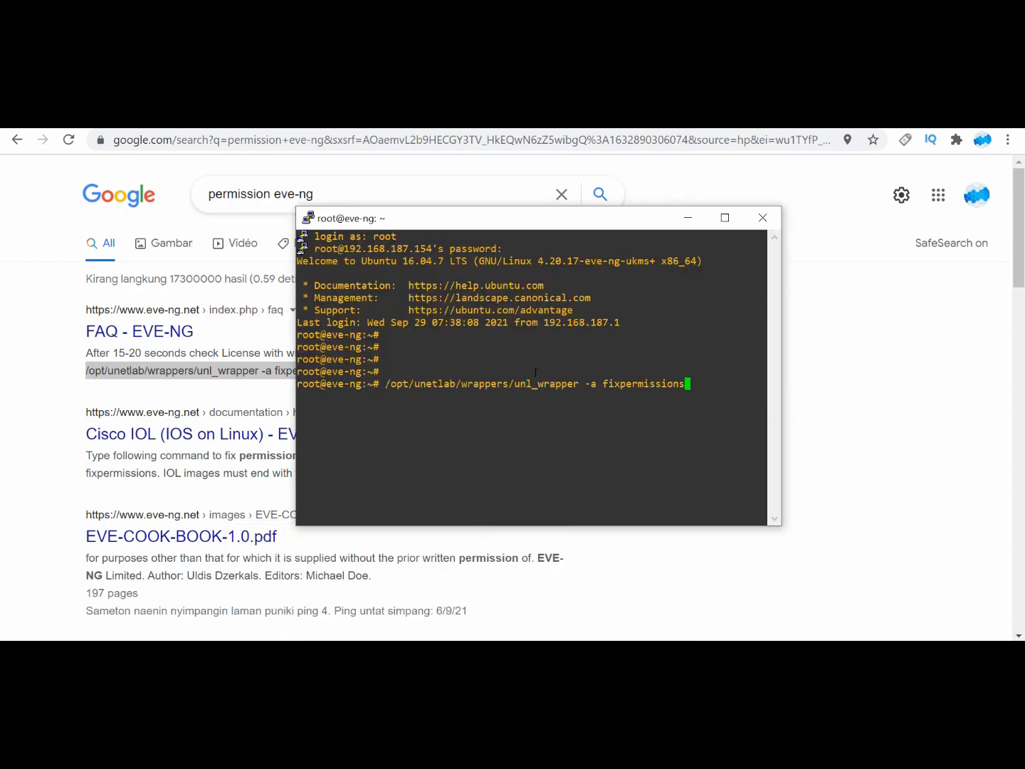
{"action": "key", "text": "Return"}
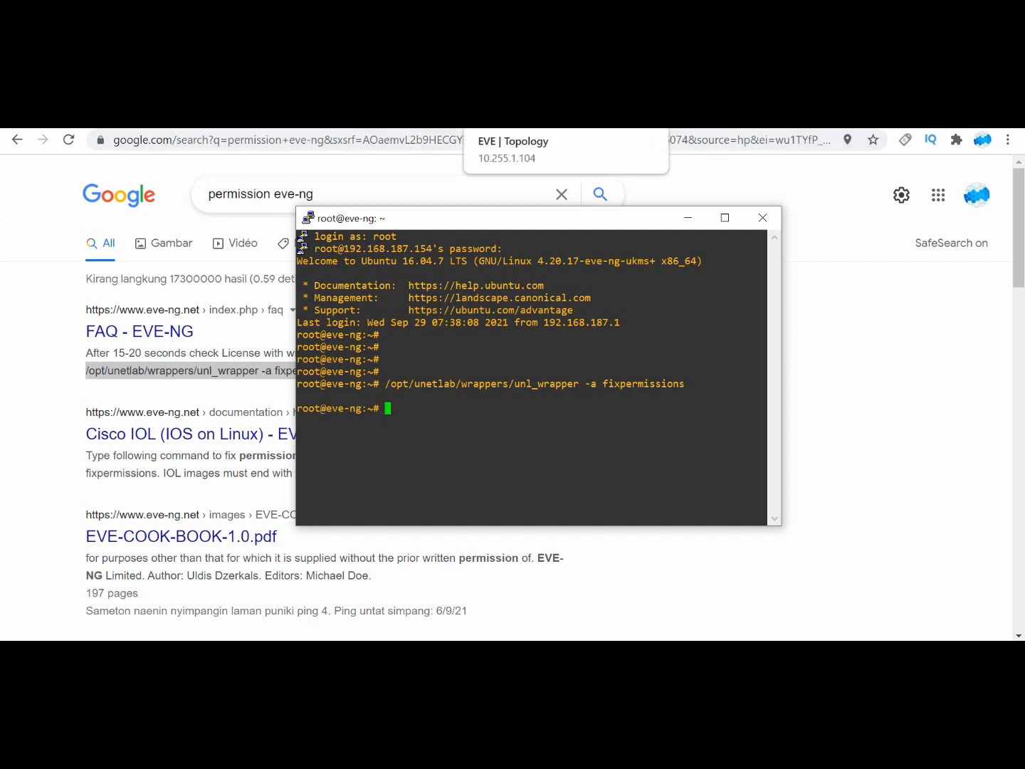
Step: Start the Fortinet10 firewall in the EVE topology and open its Telnet console in a PuTTY window moved aside
{"action": "left_click", "coordinate": [512, 122]}
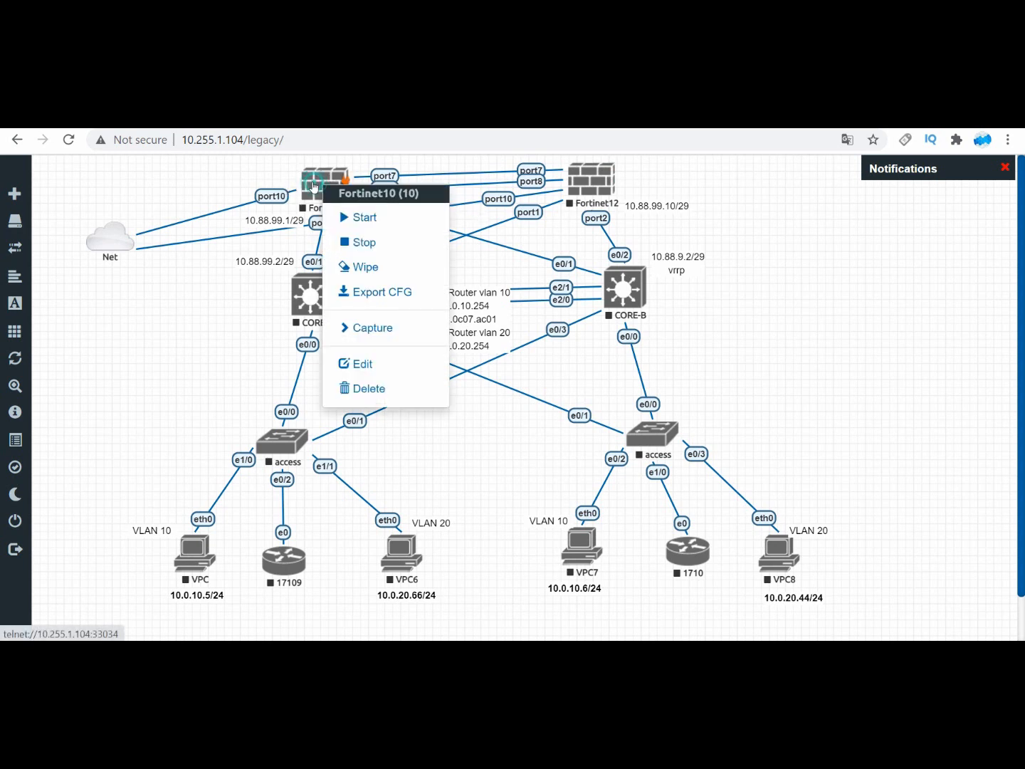
{"action": "right_click", "coordinate": [326, 187]}
{"action": "left_click", "coordinate": [352, 218]}
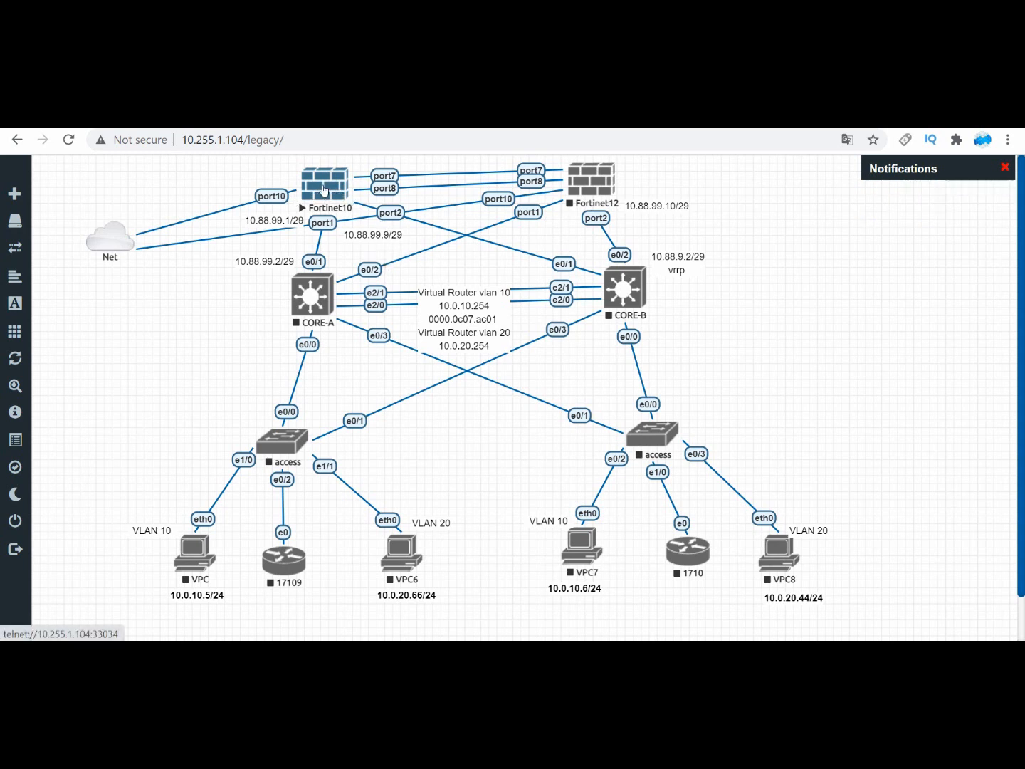
{"action": "left_click", "coordinate": [330, 187]}
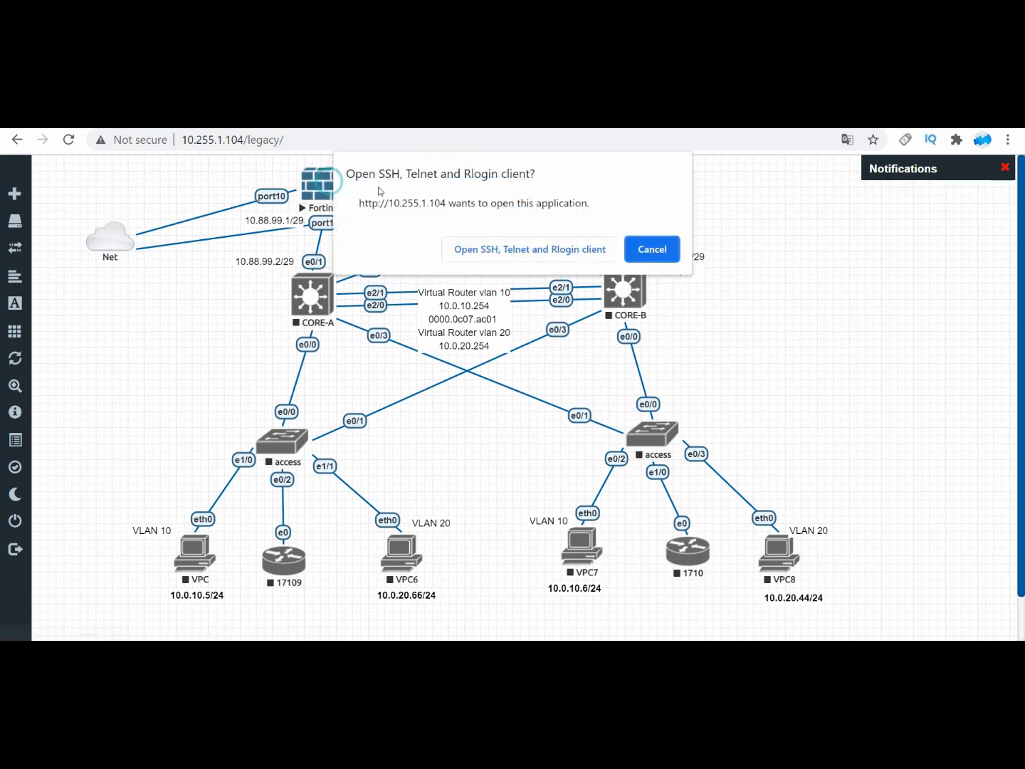
{"action": "left_click", "coordinate": [514, 249]}
{"action": "left_click_drag", "start_coordinate": [339, 232], "coordinate": [652, 218]}
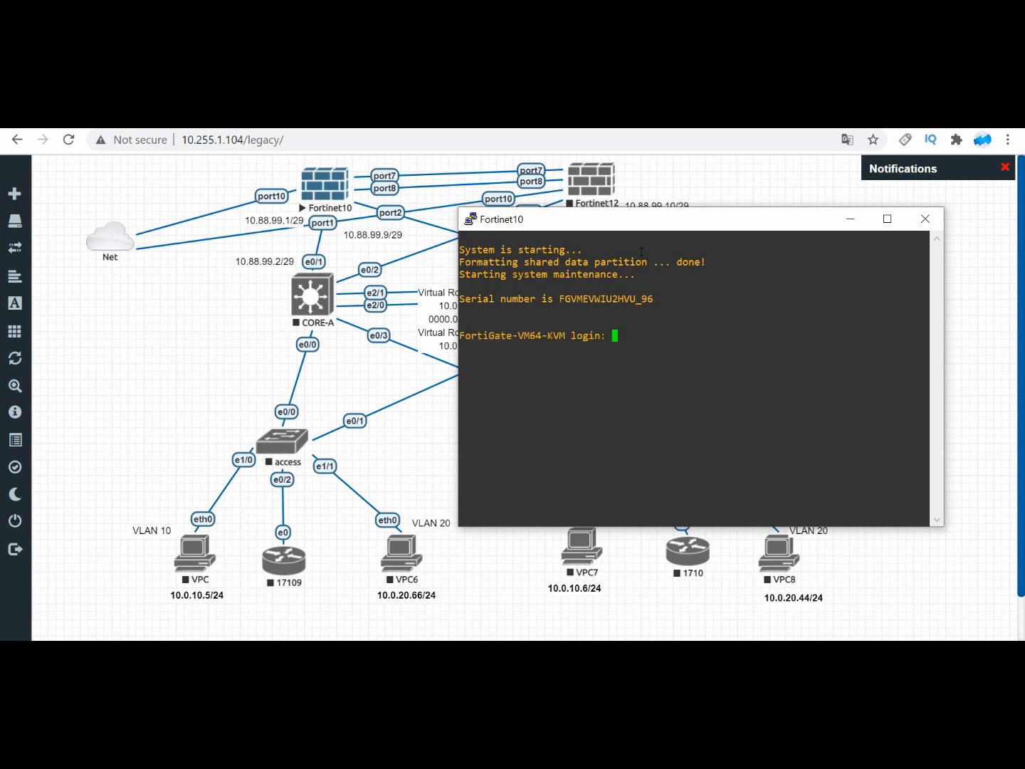
Step: Log in to the Fortinet10 console as admin with a blank password, and enter and confirm a new account password
{"action": "left_click", "coordinate": [661, 309]}
{"action": "type", "text": "admin"}
{"action": "key", "text": "Return"}
{"action": "key", "text": "Return"}
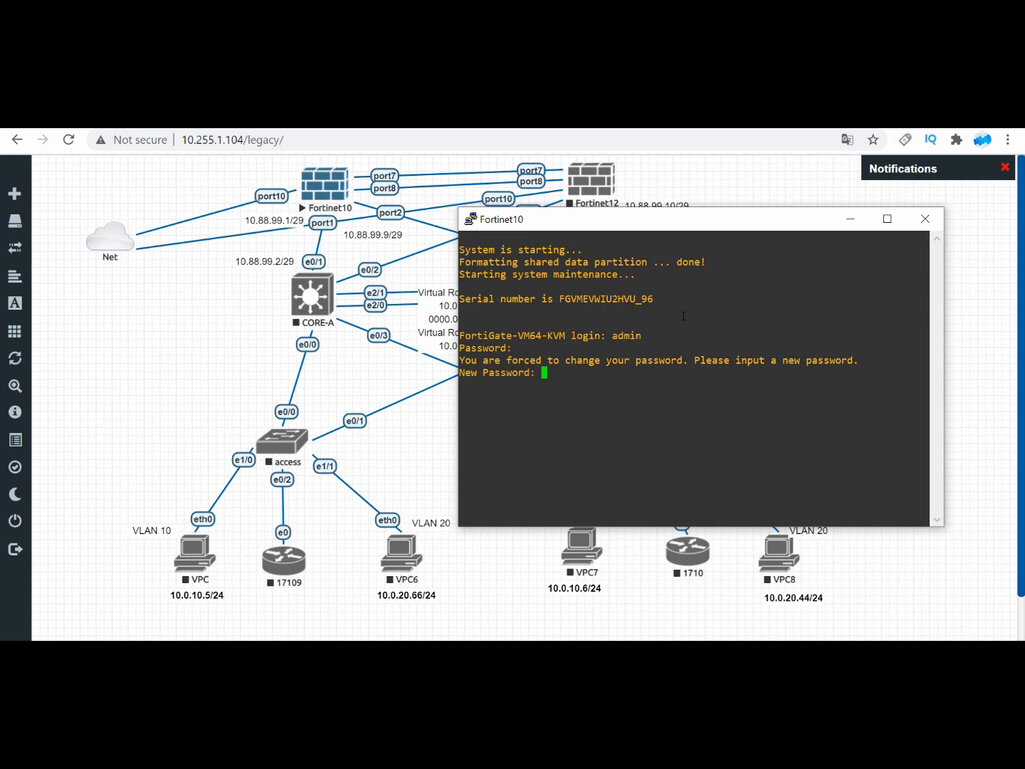
{"action": "key", "text": "Return"}
{"action": "key", "text": "Return"}
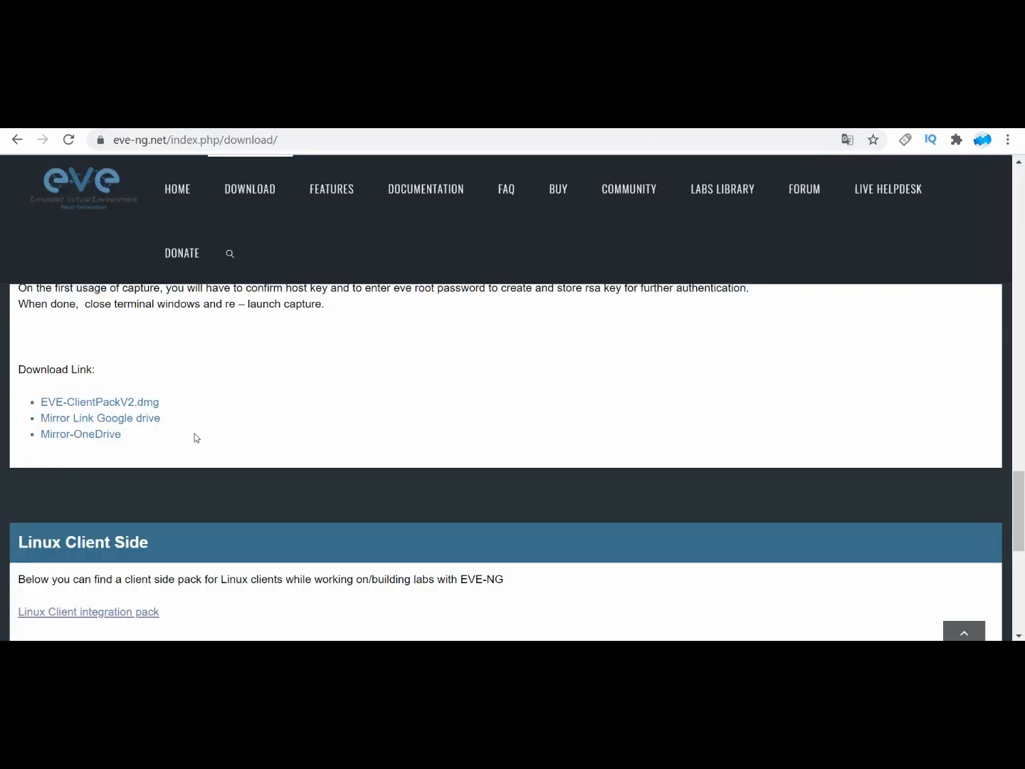
Step: Review the Windows Client Side pack on the EVE-NG download page, and bring up the Fortinet10 console and the open PuTTY sessions
{"action": "scroll", "coordinate": [168, 428], "scroll_direction": "up", "scroll_amount": 10}
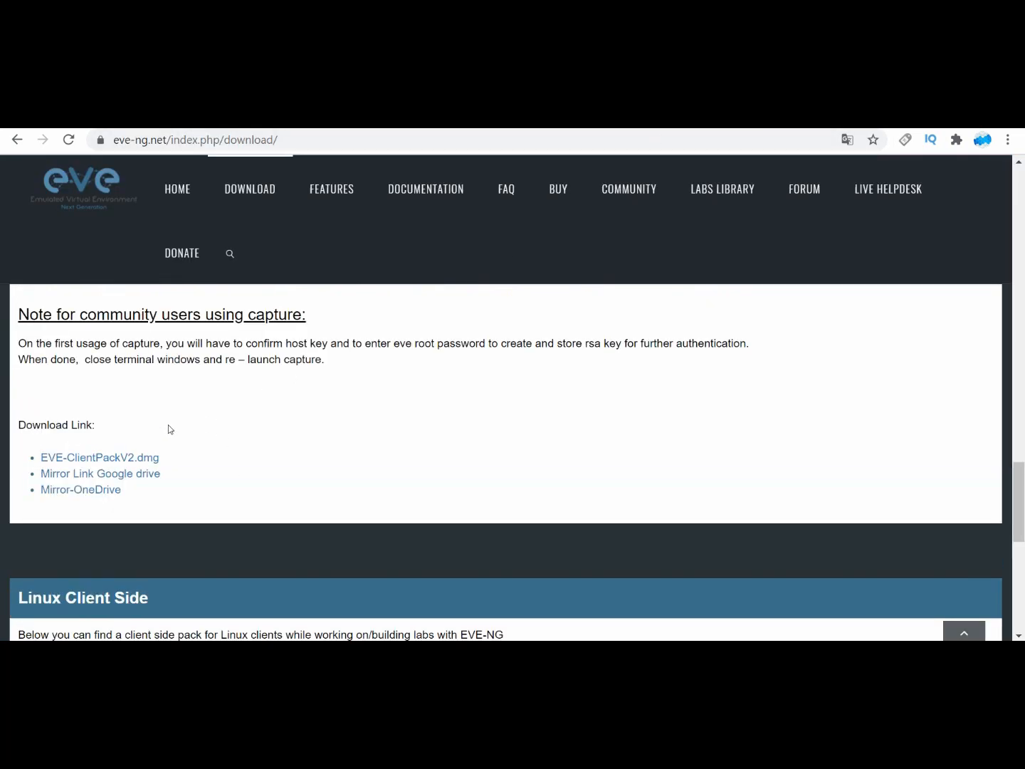
{"action": "scroll", "coordinate": [168, 420], "scroll_direction": "up", "scroll_amount": 1}
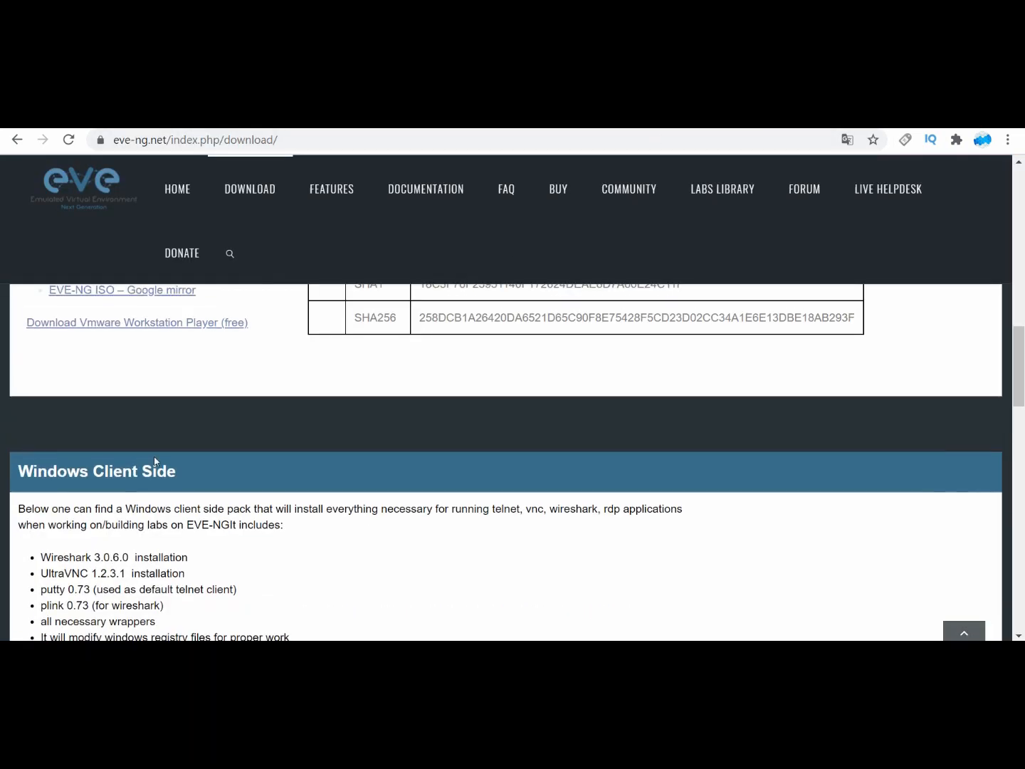
{"action": "scroll", "coordinate": [196, 473], "scroll_direction": "down", "scroll_amount": 2}
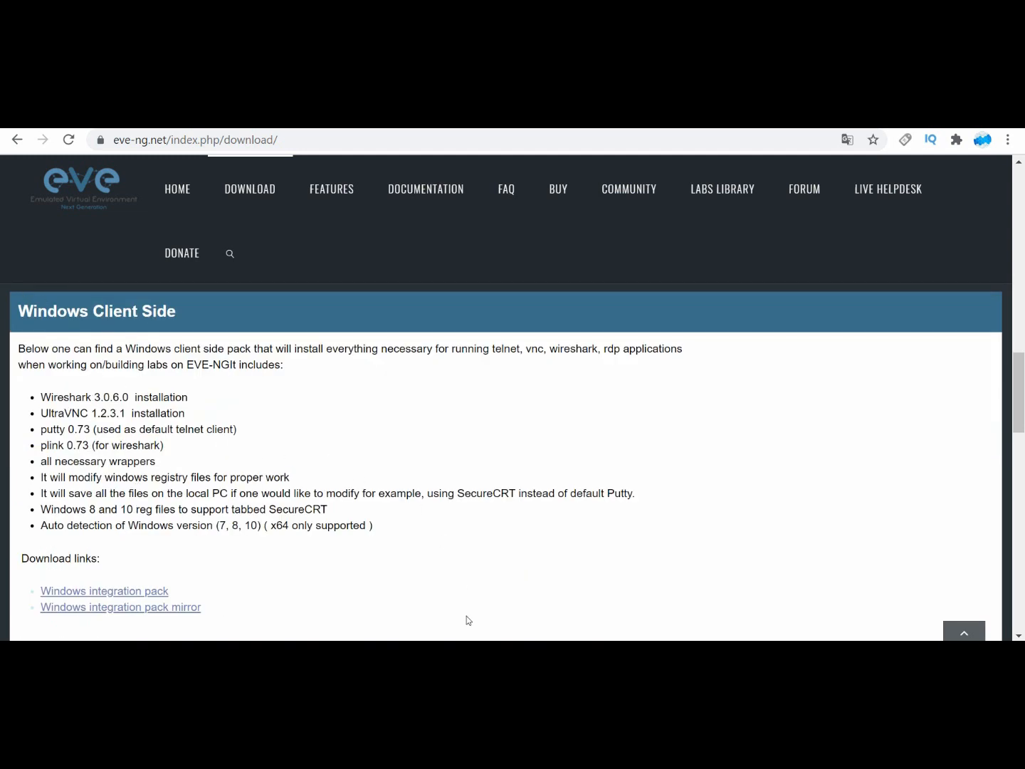
{"action": "mouse_move", "coordinate": [509, 619]}
{"action": "left_click", "coordinate": [655, 576]}
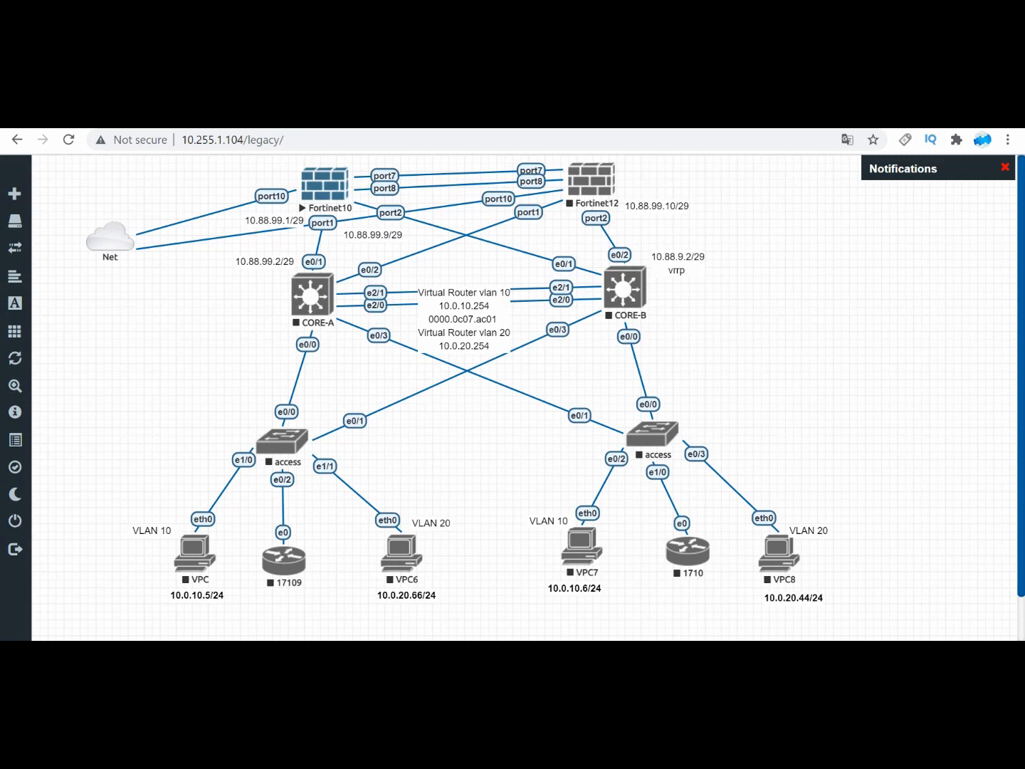
{"action": "mouse_move", "coordinate": [569, 584]}
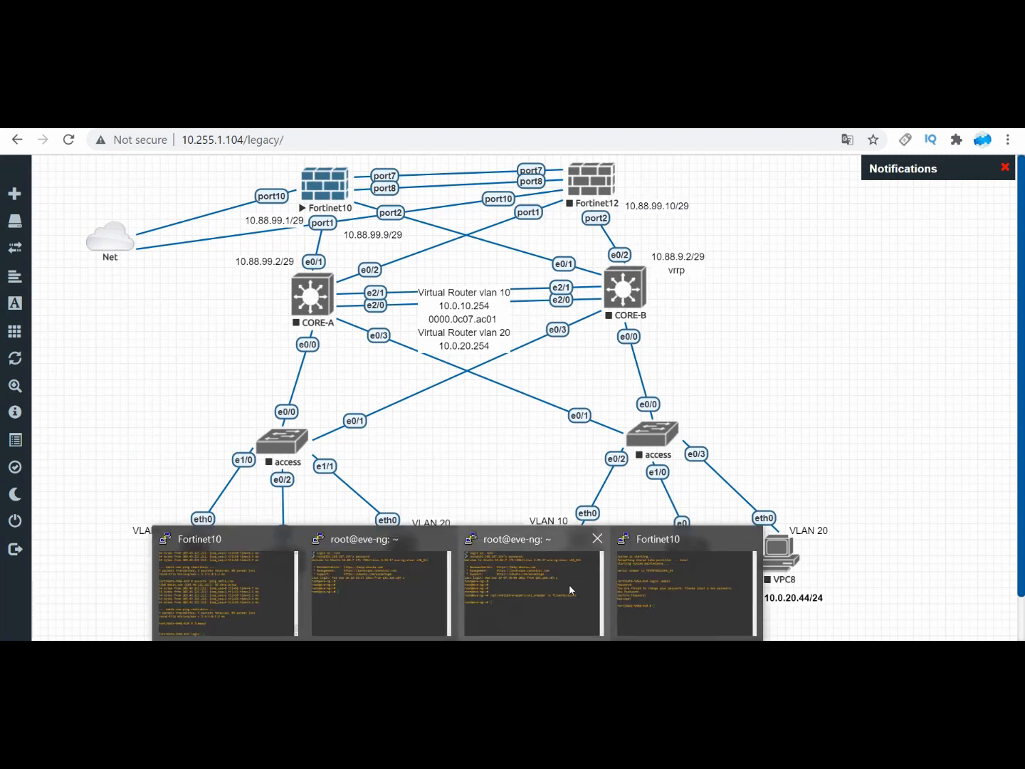
Step: Bring up the logged-in Fortinet10 console and display the interface configuration with show system interface
{"action": "left_click", "coordinate": [635, 576]}
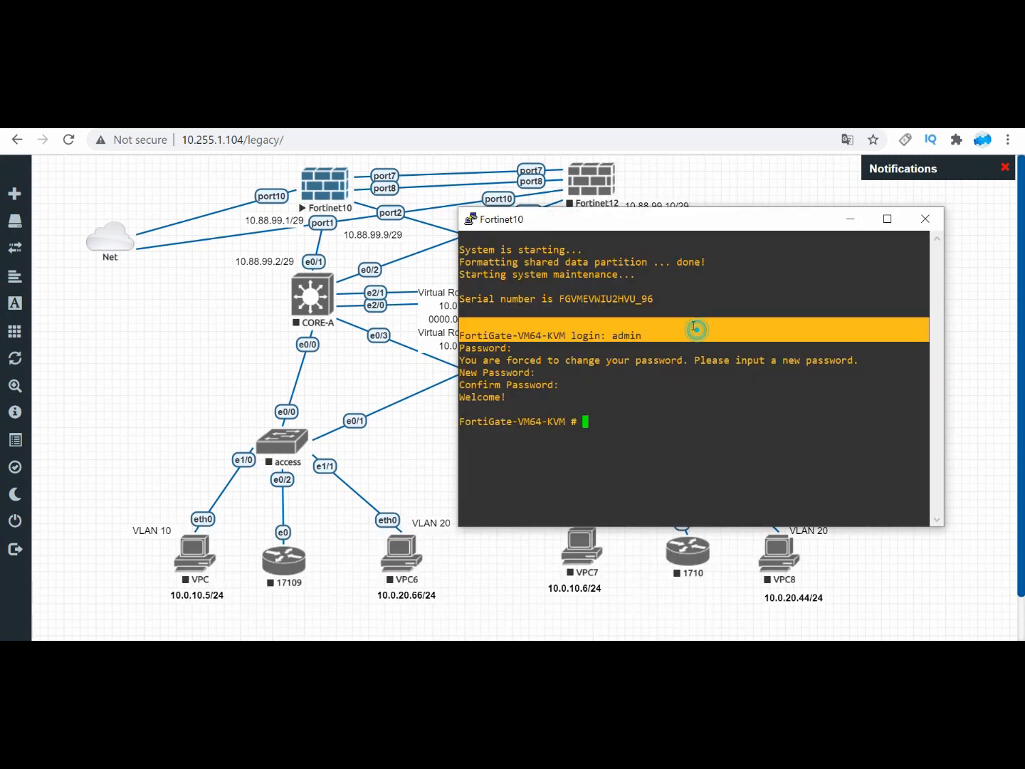
{"action": "key", "text": "Return"}
{"action": "key", "text": "Return"}
{"action": "key", "text": "Return"}
{"action": "key", "text": "Return"}
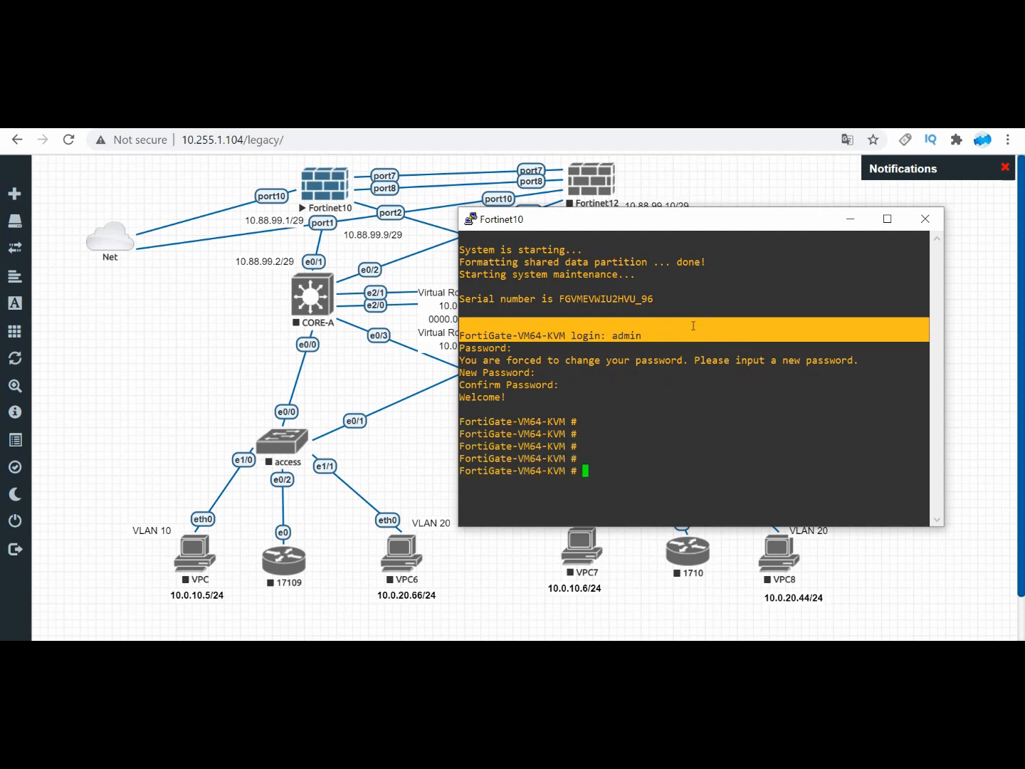
{"action": "type", "text": "show system  interface"}
{"action": "key", "text": "Return"}
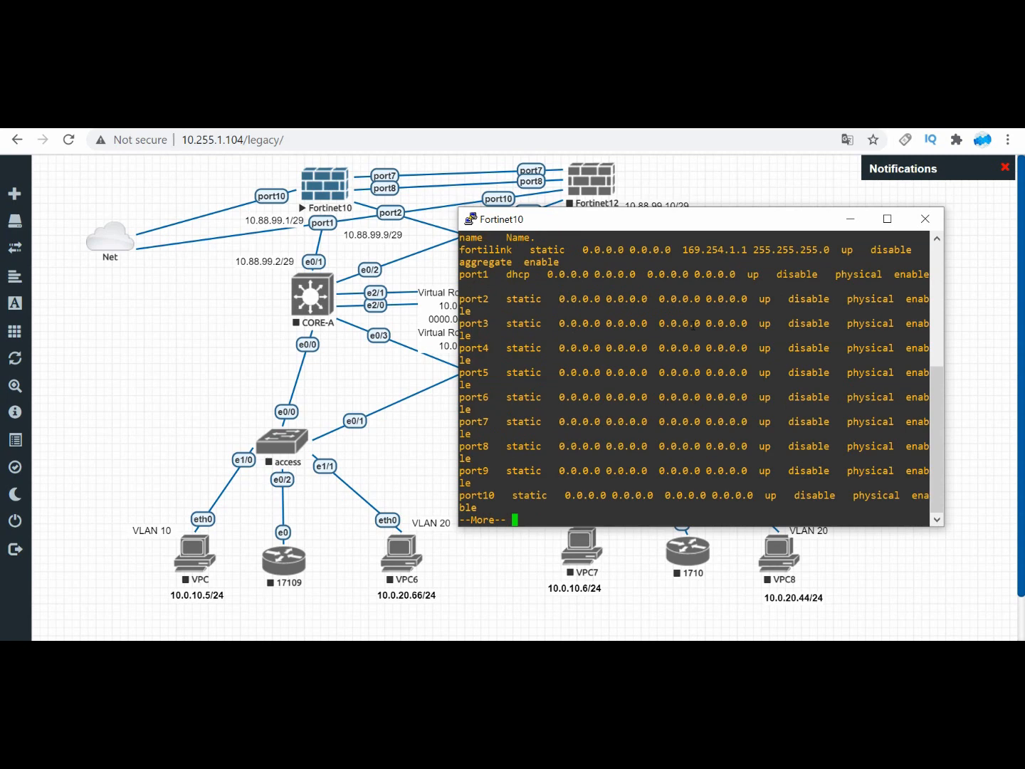
Step: Page through the interface configuration output for the firewall ports, and quit the listing back to the prompt
{"action": "key", "text": "Return"}
{"action": "key", "text": "Return"}
{"action": "key", "text": "Return"}
{"action": "key", "text": "Return"}
{"action": "key", "text": "Return"}
{"action": "key", "text": "Return"}
{"action": "key", "text": "Return"}
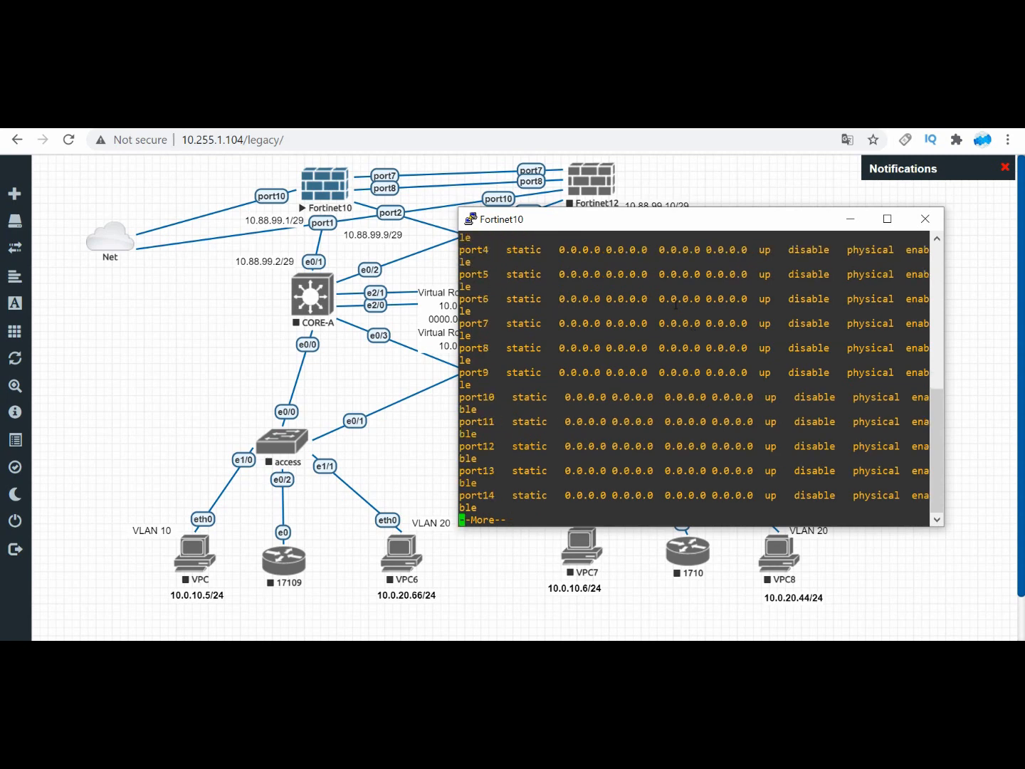
{"action": "key", "text": "Return"}
{"action": "key", "text": "Return"}
{"action": "key", "text": "Return"}
{"action": "key", "text": "Return"}
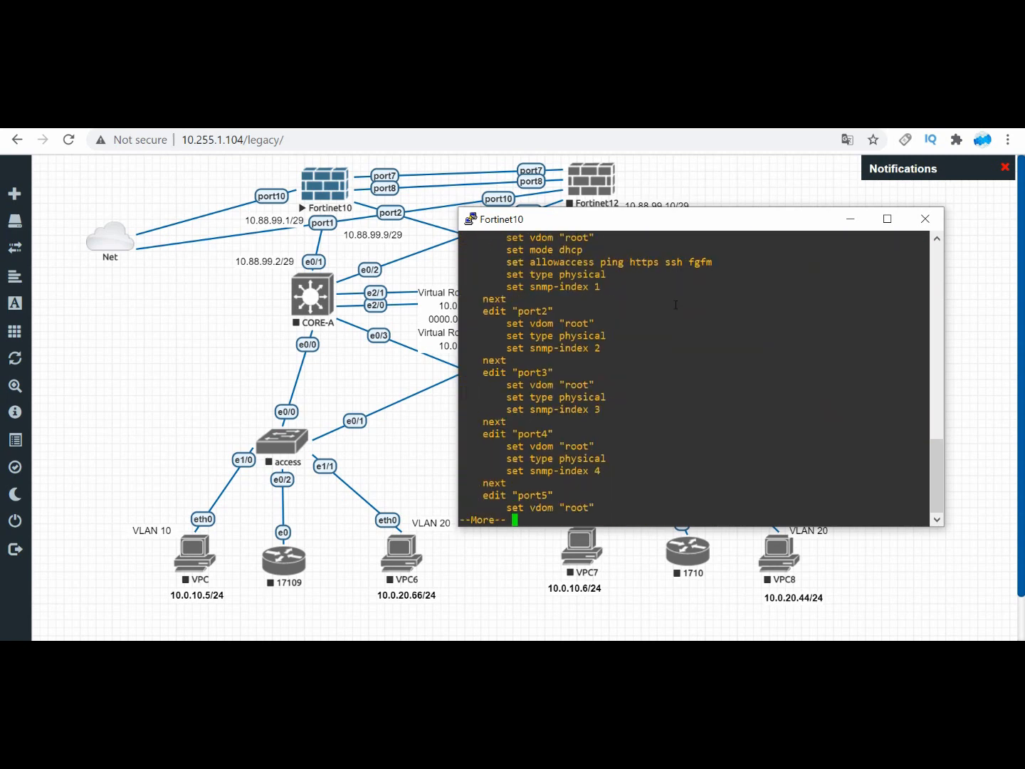
{"action": "key", "text": "q"}
{"action": "key", "text": "Return"}
{"action": "key", "text": "Return"}
{"action": "key", "text": "Return"}
Step: Enter config system interface on the FortiGate and reposition the console so the topology's Net cloud and port10 link remain visible
{"action": "type", "text": "conf"}
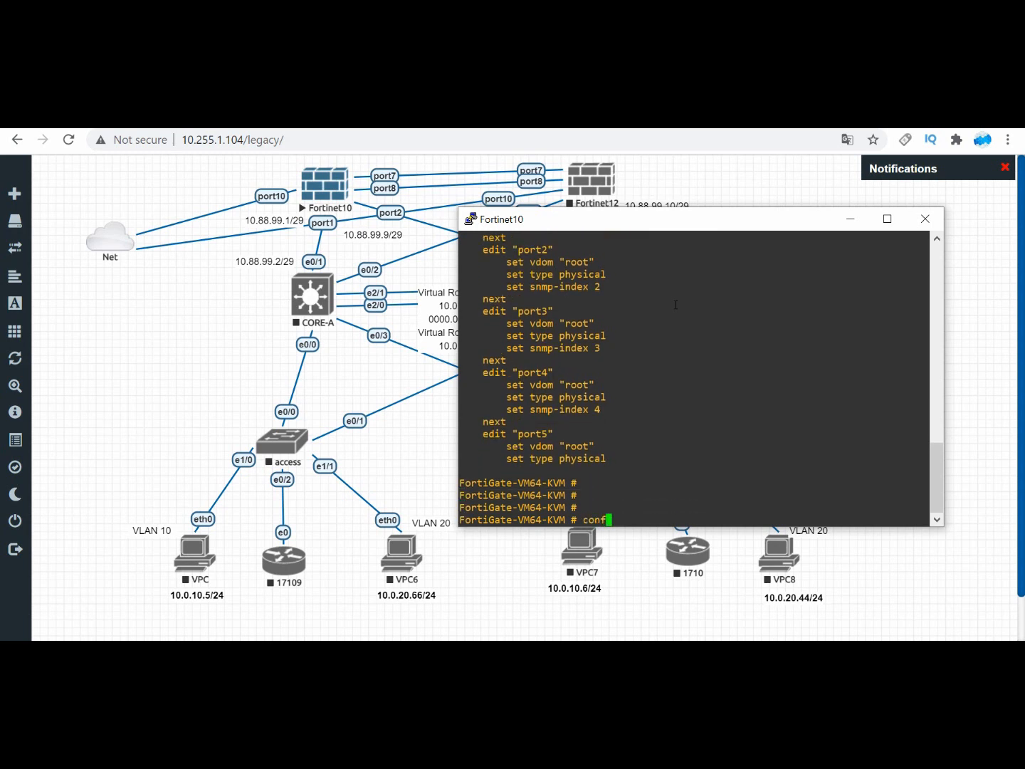
{"action": "type", "text": "ig  system  interface"}
{"action": "key", "text": "Return"}
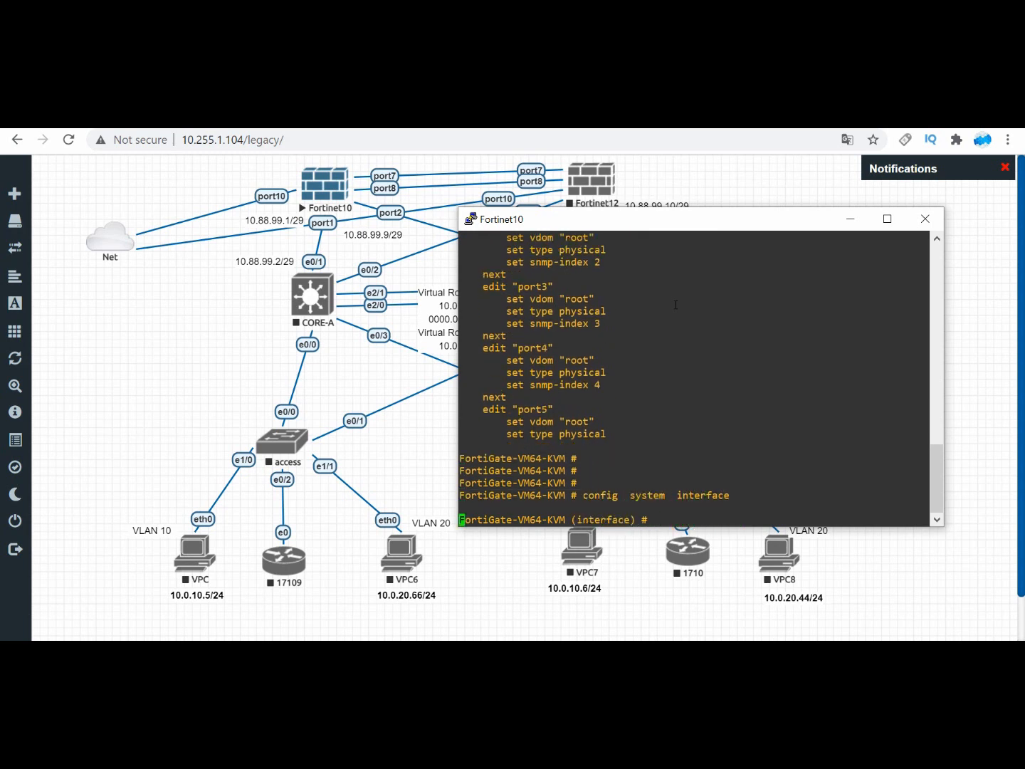
{"action": "key", "text": "Return"}
{"action": "key", "text": "Return"}
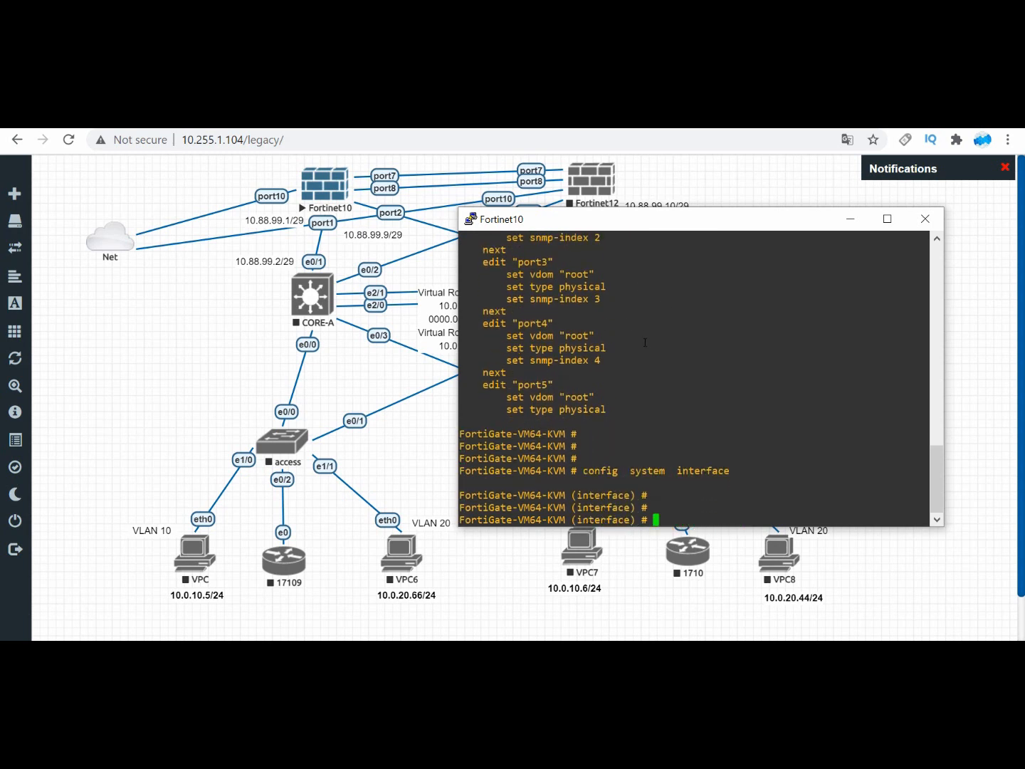
{"action": "left_click_drag", "start_coordinate": [661, 226], "coordinate": [695, 273]}
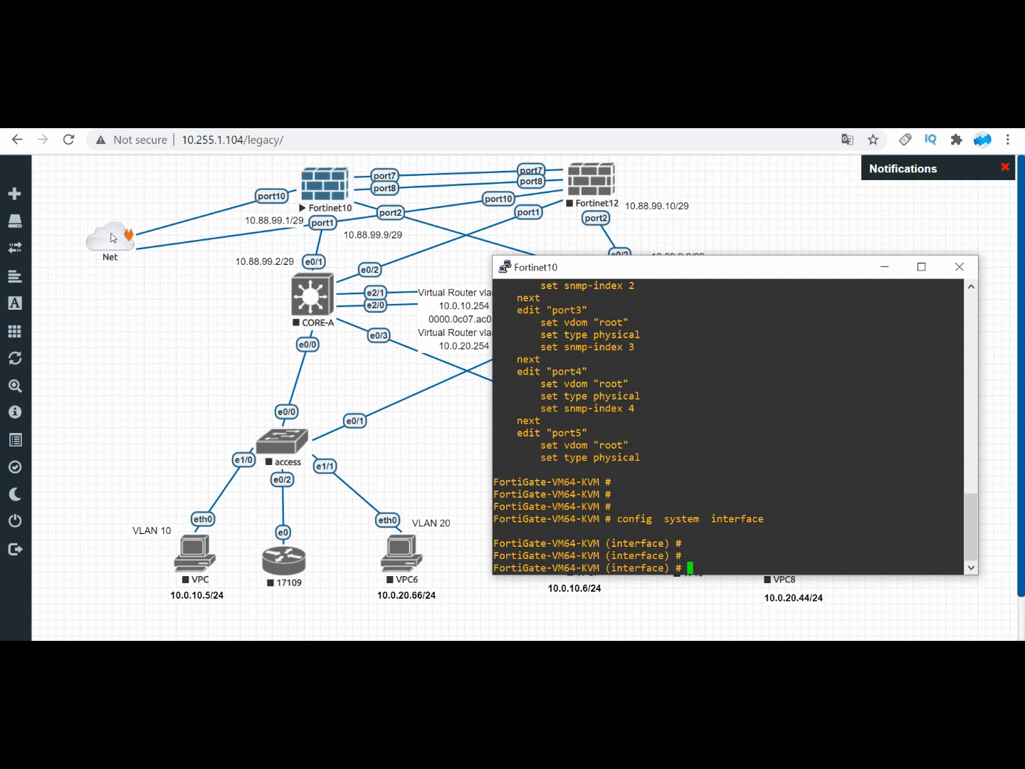
{"action": "left_click_drag", "start_coordinate": [618, 272], "coordinate": [560, 250]}
{"action": "left_click_drag", "start_coordinate": [591, 339], "coordinate": [596, 327]}
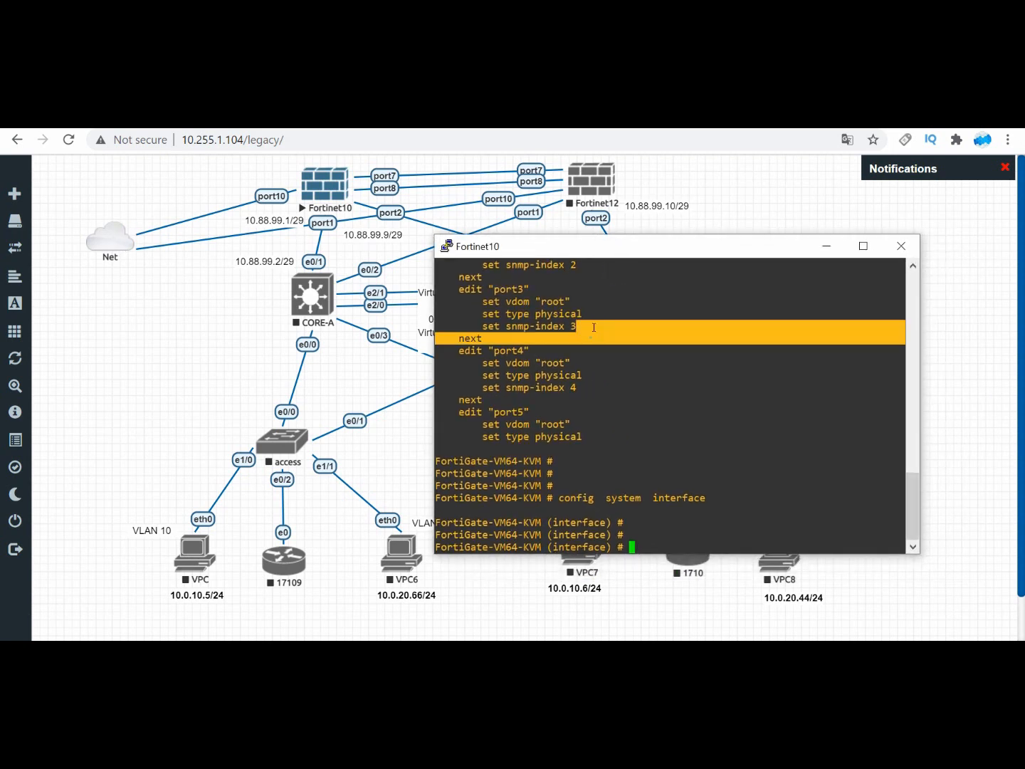
Step: Edit port10 in the interface configuration and set its addressing mode to static
{"action": "type", "text": "edit port10"}
{"action": "key", "text": "Return"}
{"action": "key", "text": "Return"}
{"action": "key", "text": "Return"}
{"action": "type", "text": "set"}
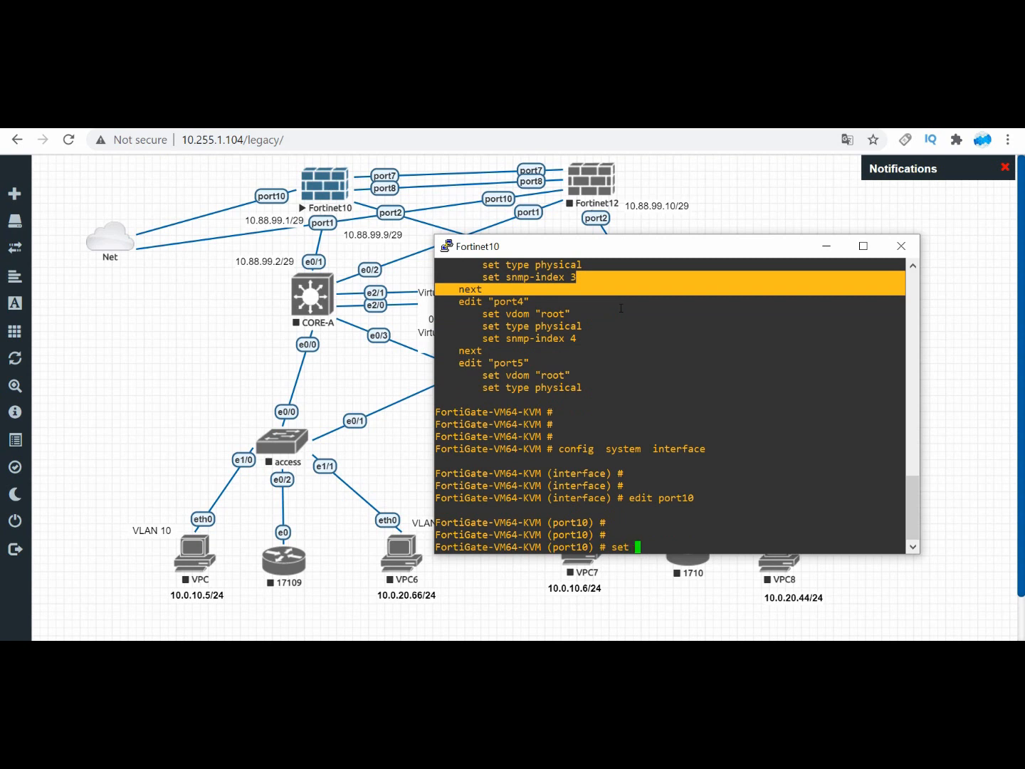
{"action": "type", "text": " mode static"}
{"action": "key", "text": "Return"}
{"action": "key", "text": "Return"}
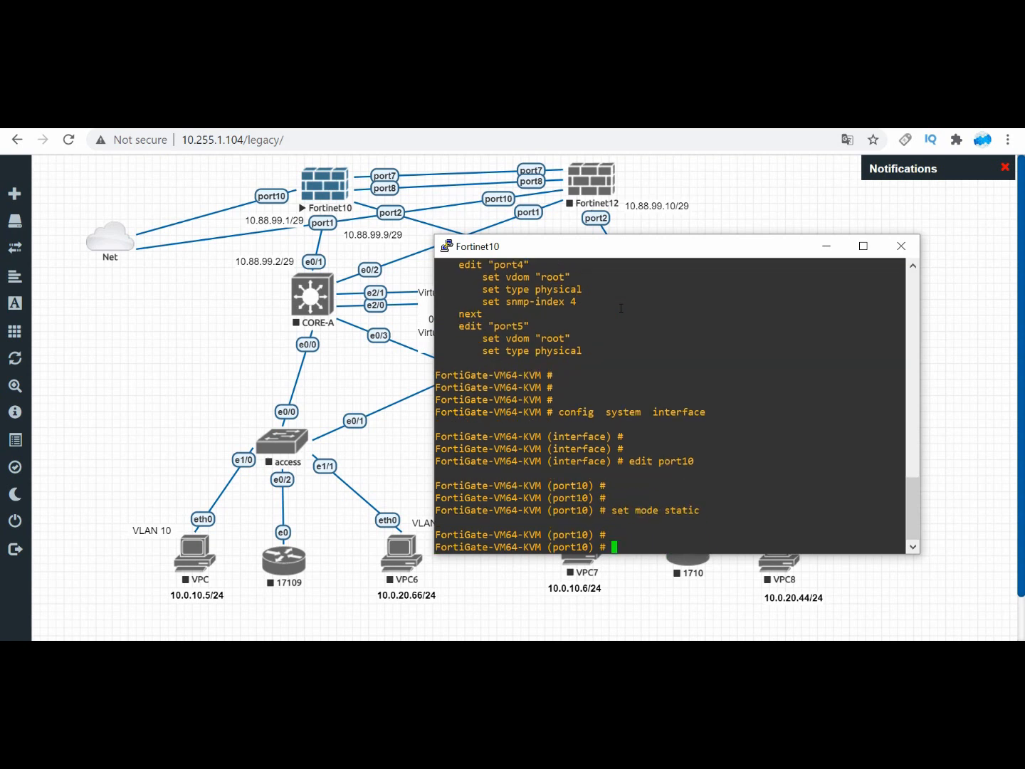
Step: Assign the IP address 10.255.1.128/23 to port10
{"action": "type", "text": "set ip 10.255.1.128/23"}
{"action": "key", "text": "Return"}
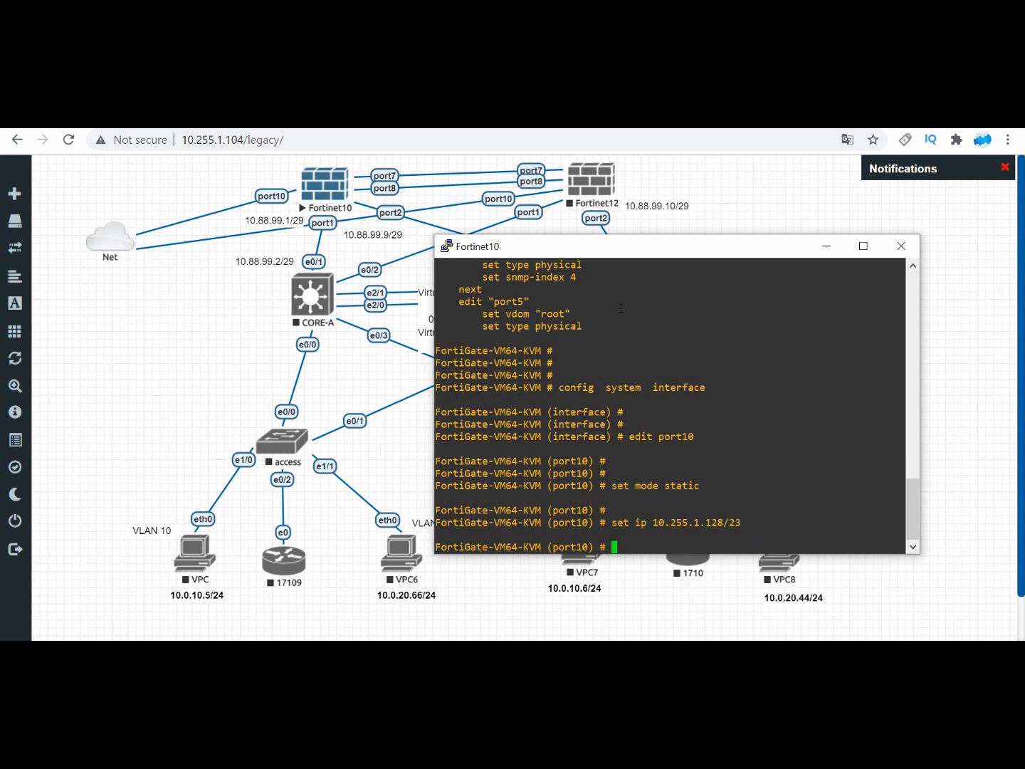
{"action": "key", "text": "Return"}
{"action": "key", "text": "Return"}
{"action": "key", "text": "Return"}
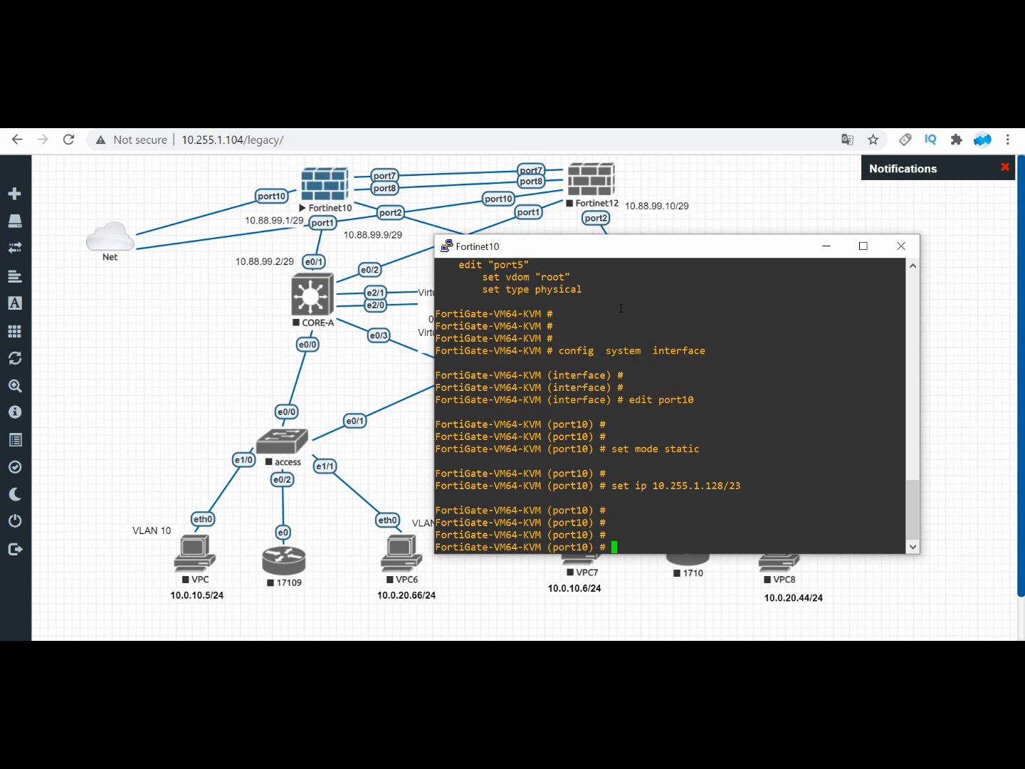
{"action": "type", "text": "set mode dhcp"}
{"action": "key", "text": "BackSpace"}
{"action": "key", "text": "BackSpace"}
{"action": "key", "text": "BackSpace"}
{"action": "key", "text": "BackSpace"}
{"action": "key", "text": "BackSpace"}
{"action": "key", "text": "BackSpace"}
{"action": "key", "text": "BackSpace"}
{"action": "key", "text": "BackSpace"}
{"action": "key", "text": "BackSpace"}
{"action": "key", "text": "BackSpace"}
{"action": "key", "text": "BackSpace"}
{"action": "key", "text": "BackSpace"}
{"action": "key", "text": "BackSpace"}
Step: End the port10 configuration and enter the static route configuration with config router static
{"action": "type", "text": "end"}
{"action": "key", "text": "Return"}
{"action": "type", "text": "config  "}
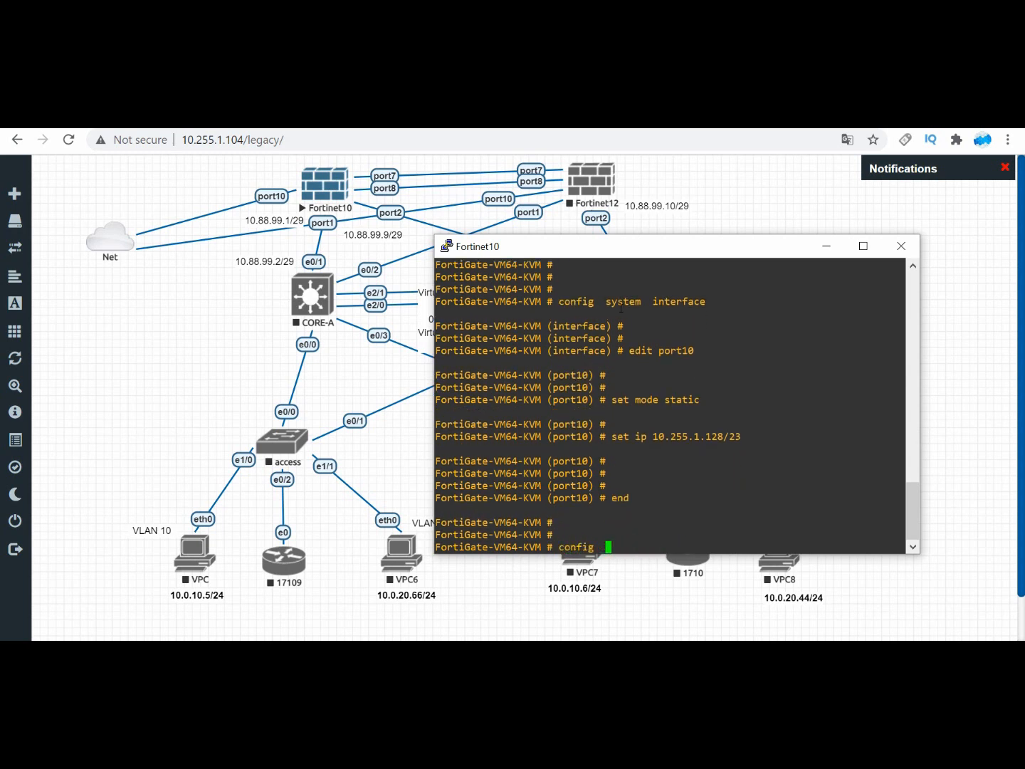
{"action": "type", "text": "router setting"}
{"action": "key", "text": "Tab"}
{"action": "key", "text": "Return"}
{"action": "key", "text": "Return"}
Step: Create static route entry 1 and set its gateway to 10.255.1.254
{"action": "type", "text": "edit"}
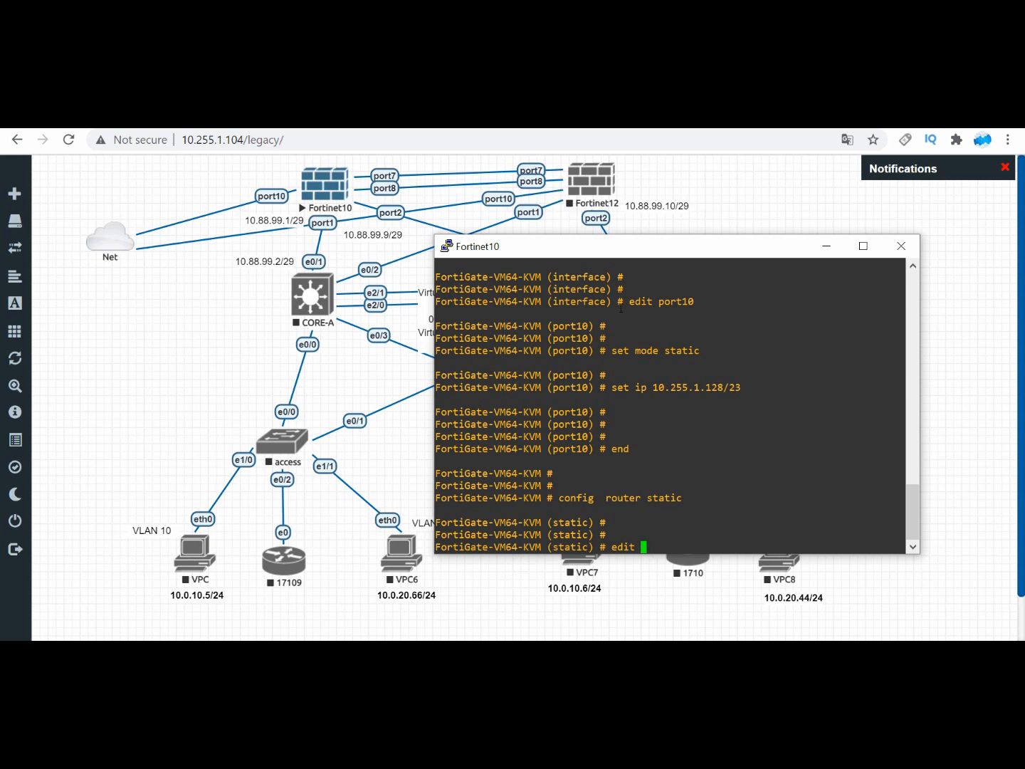
{"action": "key", "text": "question"}
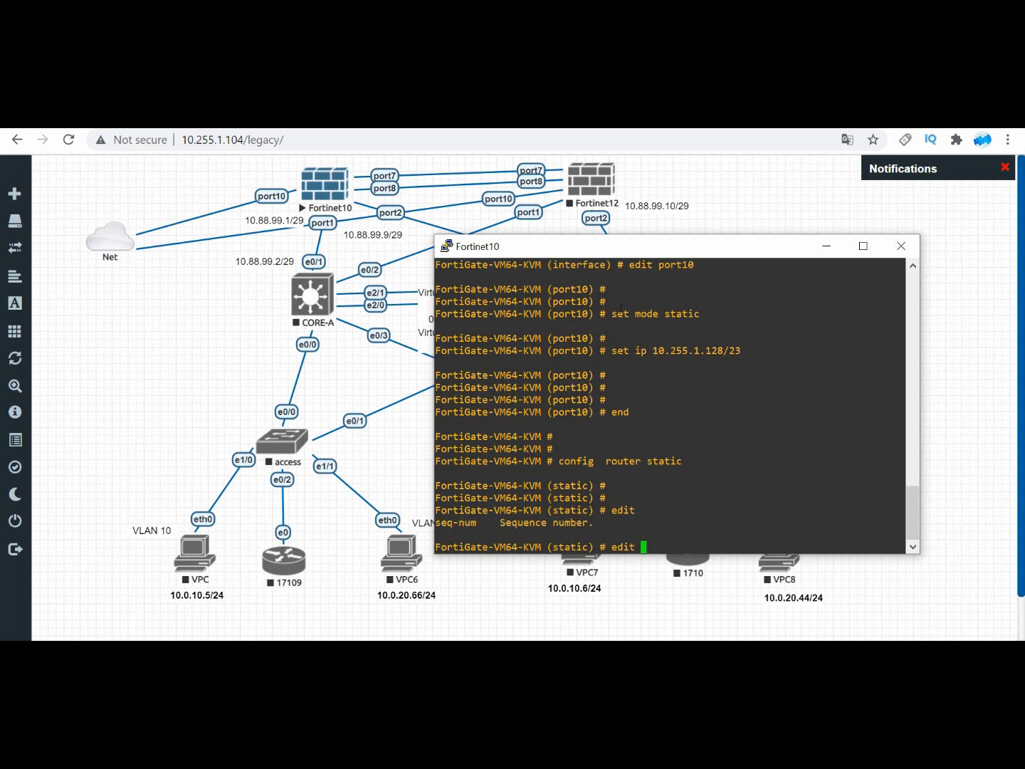
{"action": "type", "text": "1"}
{"action": "key", "text": "Return"}
{"action": "key", "text": "Return"}
{"action": "key", "text": "Return"}
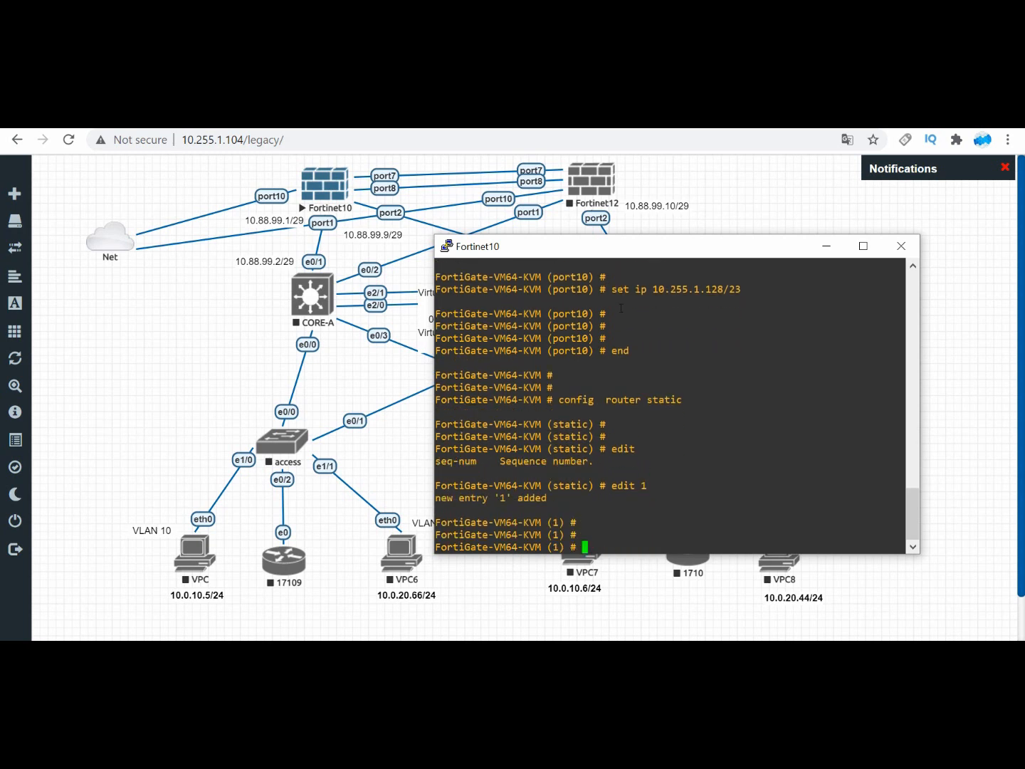
{"action": "type", "text": "set gateway  10.255.1.254"}
{"action": "key", "text": "Return"}
Step: List the device options for the static route, set its device to port10, and end the route configuration
{"action": "type", "text": "s"}
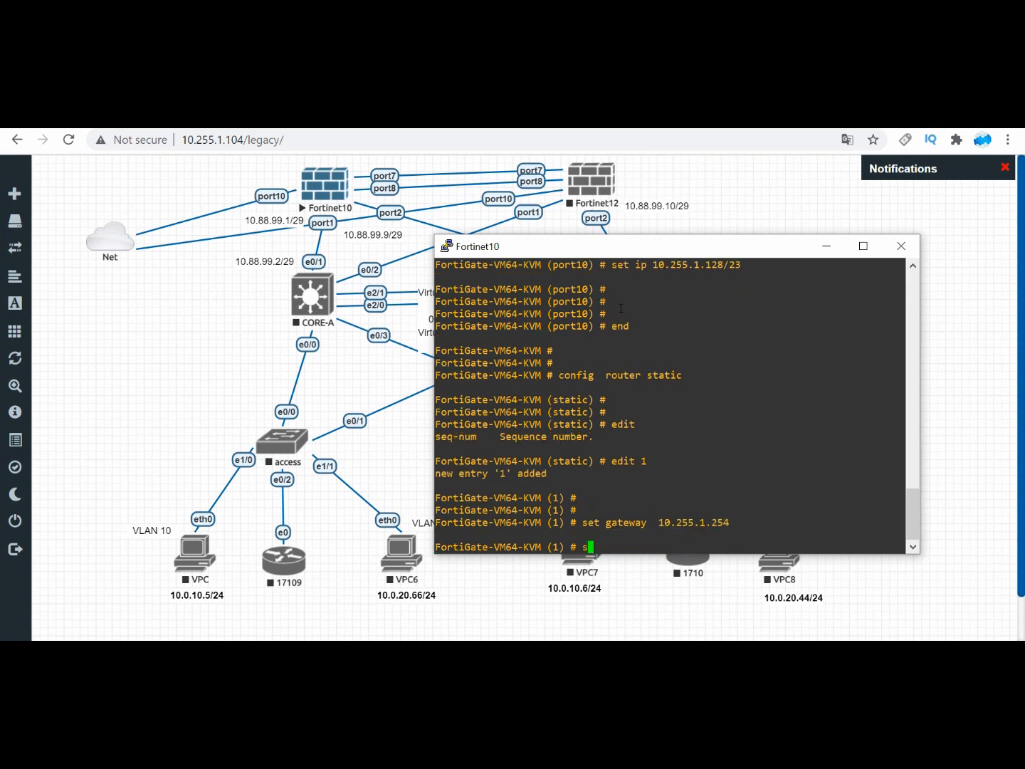
{"action": "type", "text": "et device  ?"}
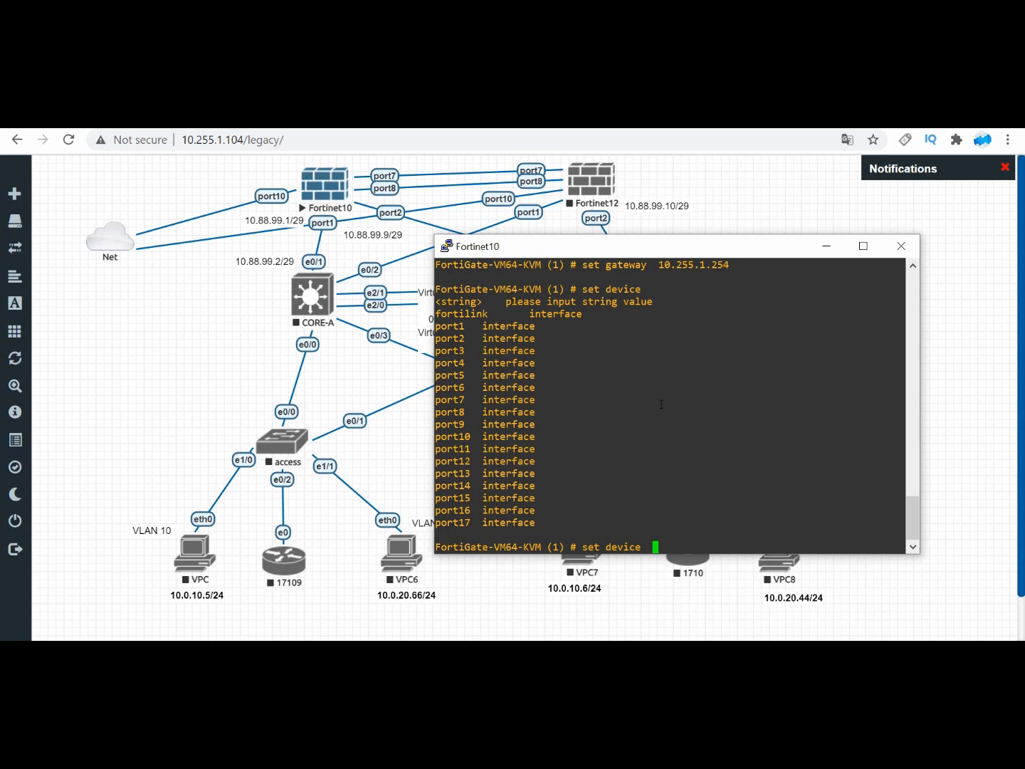
{"action": "type", "text": "0port10"}
{"action": "key", "text": "Return"}
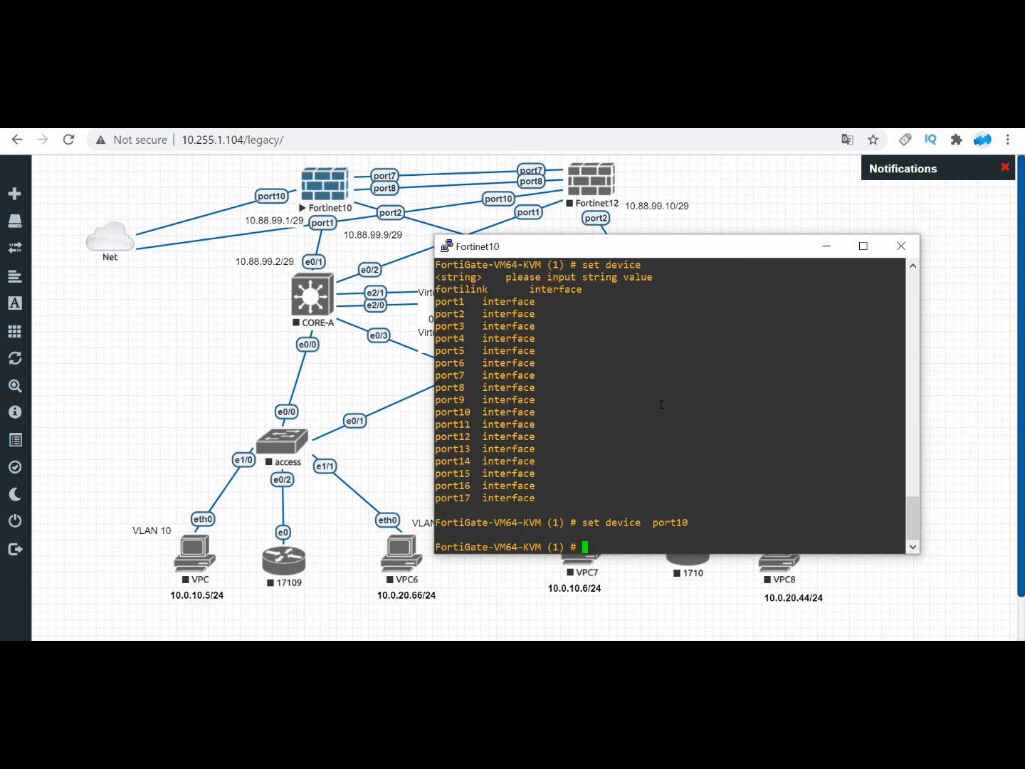
{"action": "key", "text": "Return"}
{"action": "key", "text": "Return"}
{"action": "type", "text": "end"}
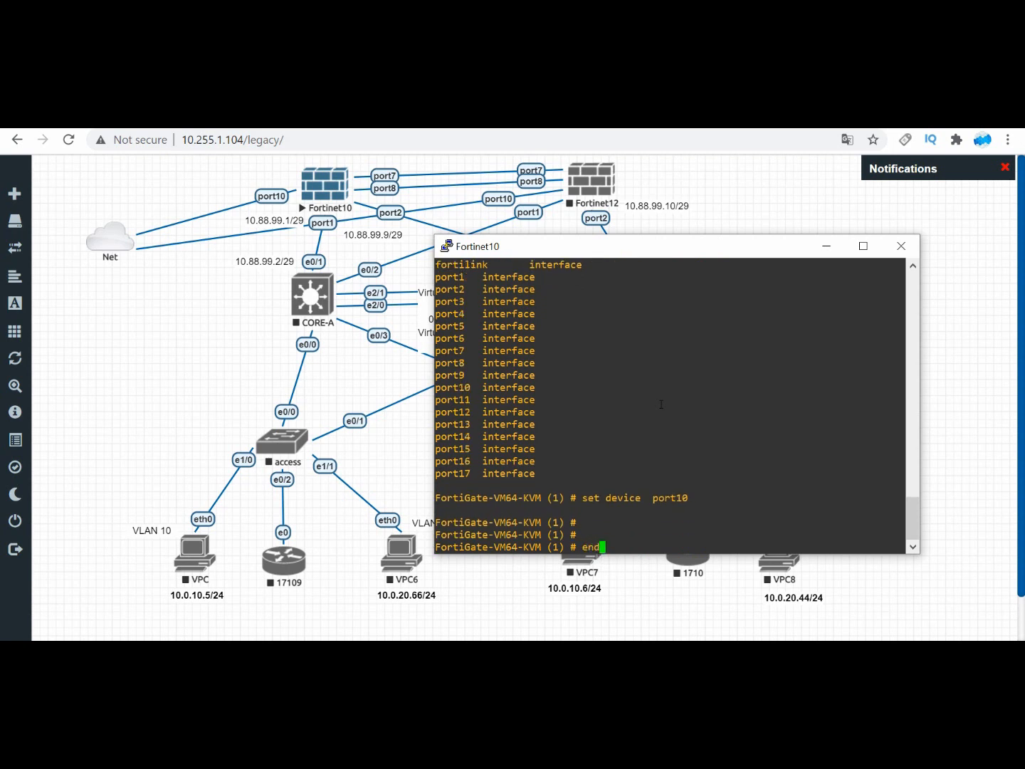
{"action": "key", "text": "Return"}
{"action": "key", "text": "Return"}
{"action": "key", "text": "Return"}
{"action": "key", "text": "Return"}
{"action": "key", "text": "Return"}
{"action": "key", "text": "Return"}
{"action": "key", "text": "Return"}
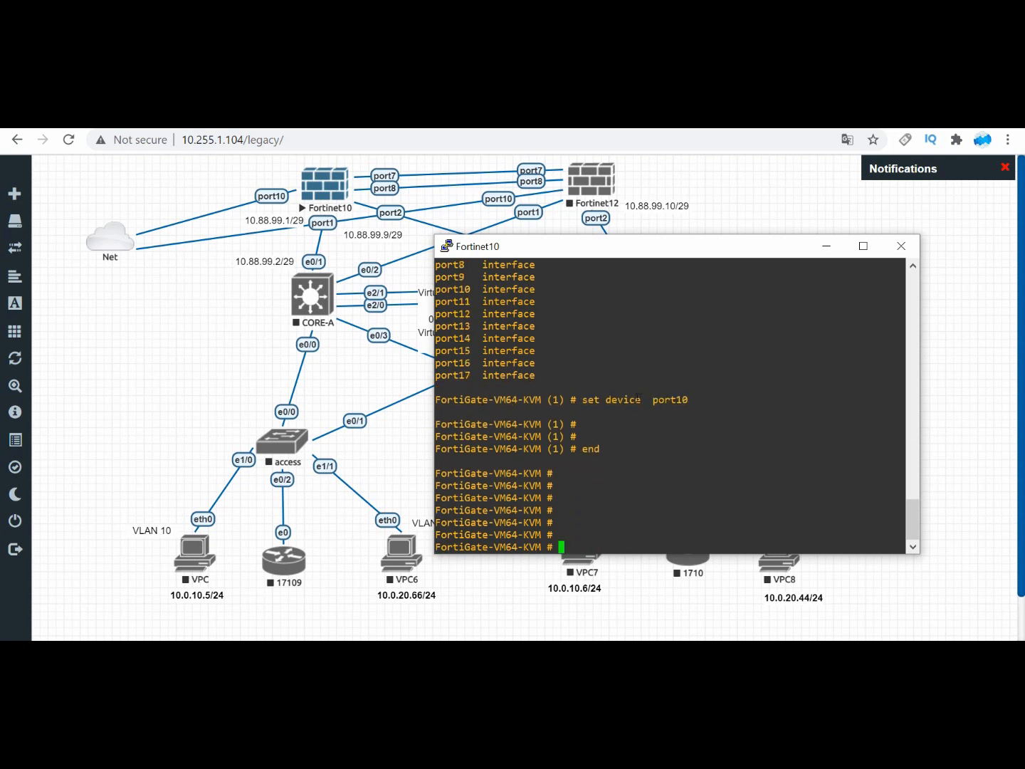
Step: Review the commands entered so far, and reopen port10 for editing under config system interface
{"action": "scroll", "coordinate": [636, 399], "scroll_direction": "up", "scroll_amount": 8}
{"action": "scroll", "coordinate": [633, 404], "scroll_direction": "up", "scroll_amount": 10}
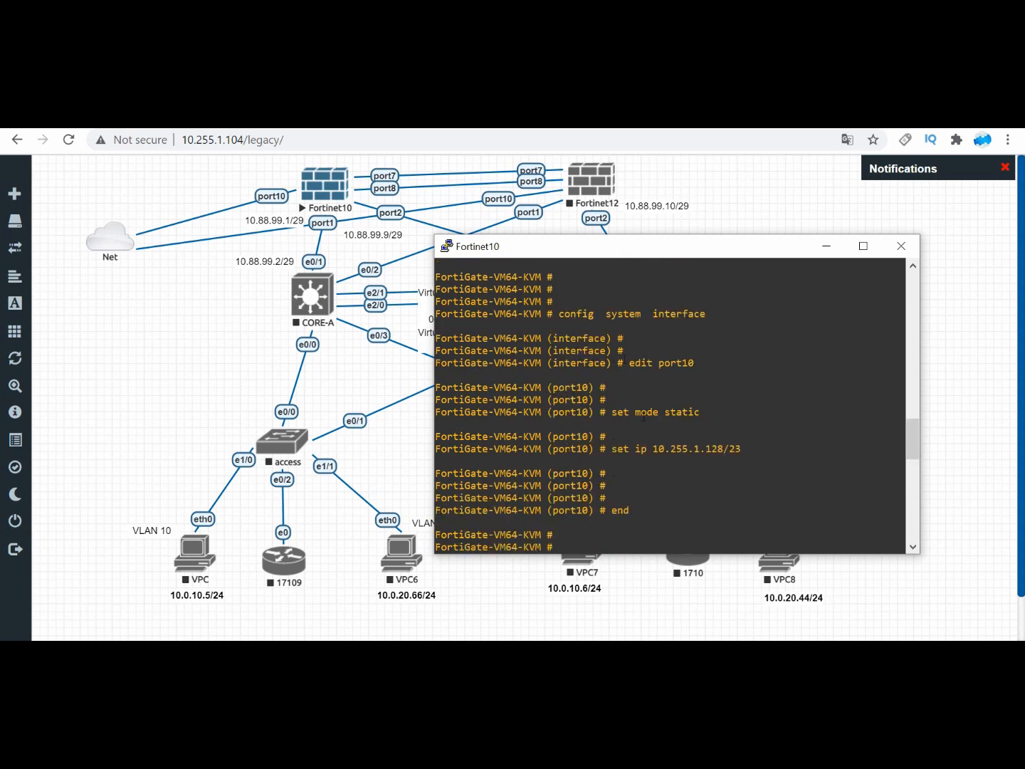
{"action": "scroll", "coordinate": [644, 419], "scroll_direction": "down", "scroll_amount": 10}
{"action": "scroll", "coordinate": [629, 419], "scroll_direction": "down", "scroll_amount": 10}
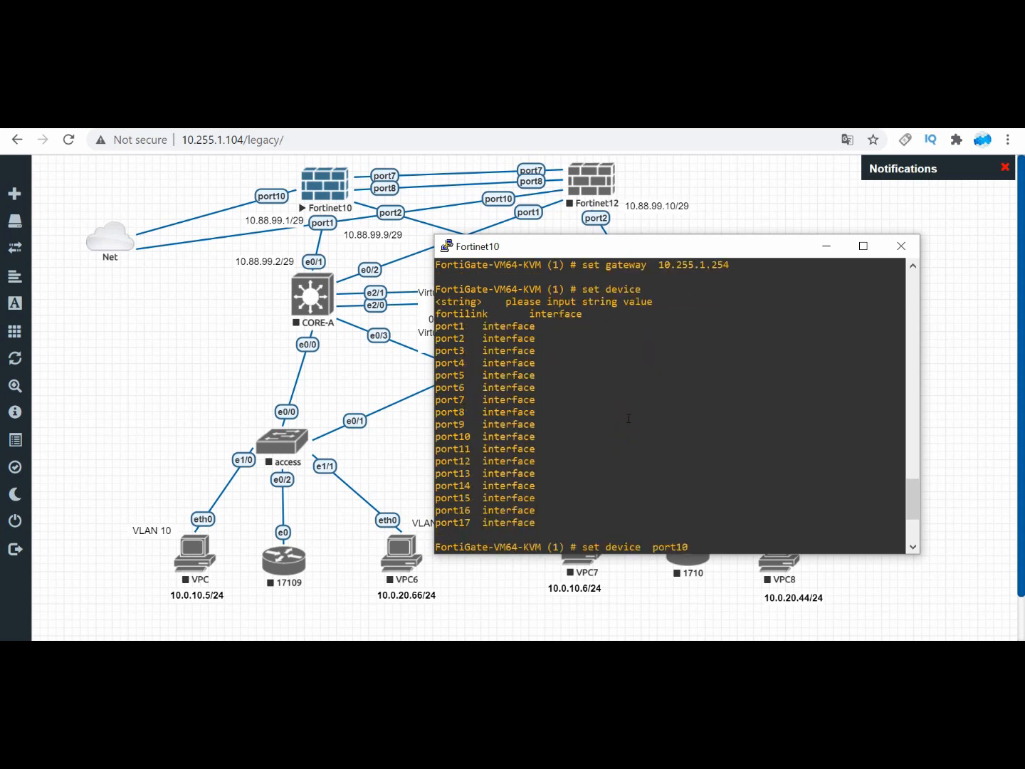
{"action": "type", "text": "config  system  interface"}
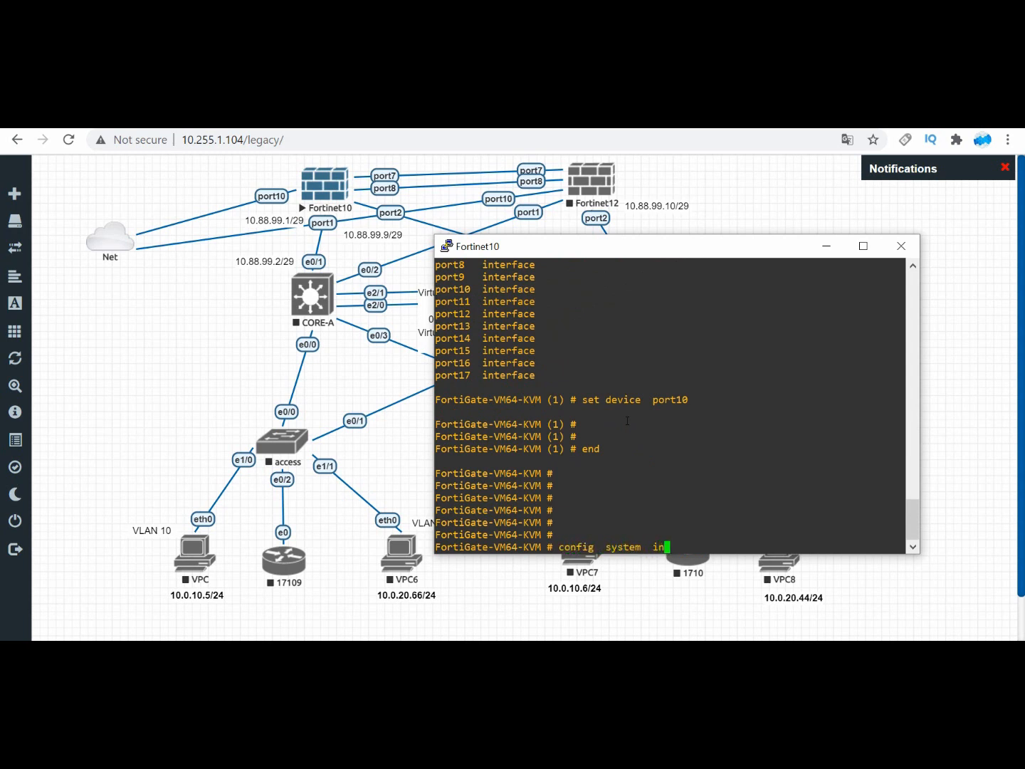
{"action": "key", "text": "Return"}
{"action": "type", "text": "edit port10"}
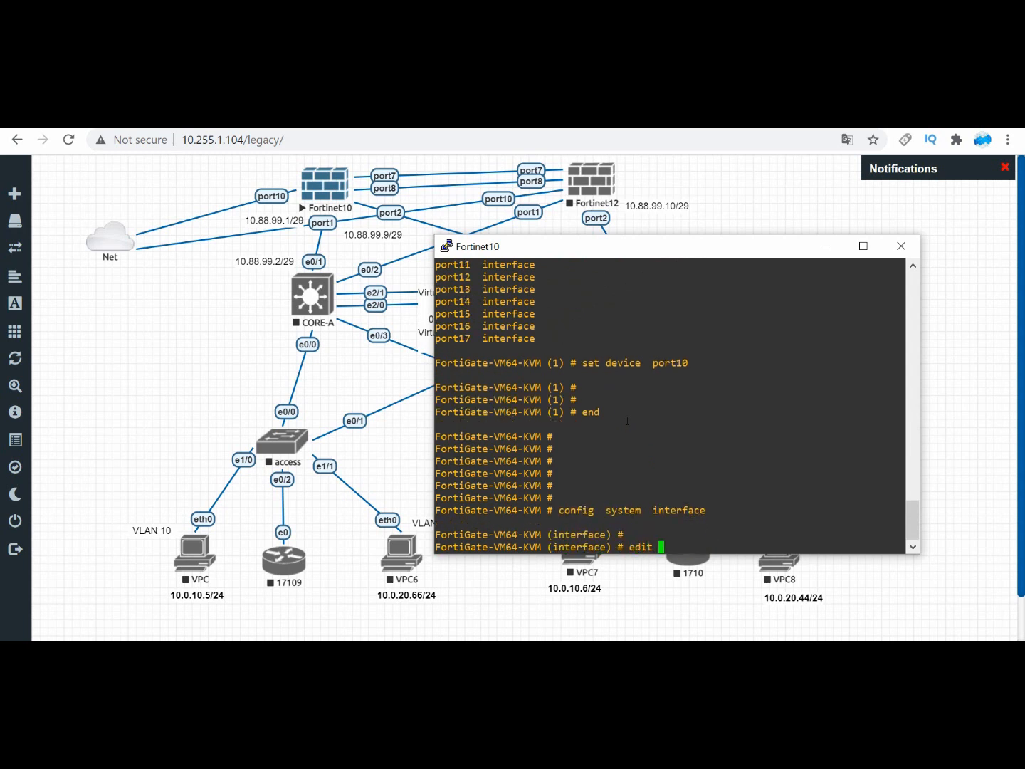
{"action": "key", "text": "Return"}
{"action": "key", "text": "Return"}
Step: Allow ping, https, http and ssh access on port10 and end the interface configuration
{"action": "type", "text": "se"}
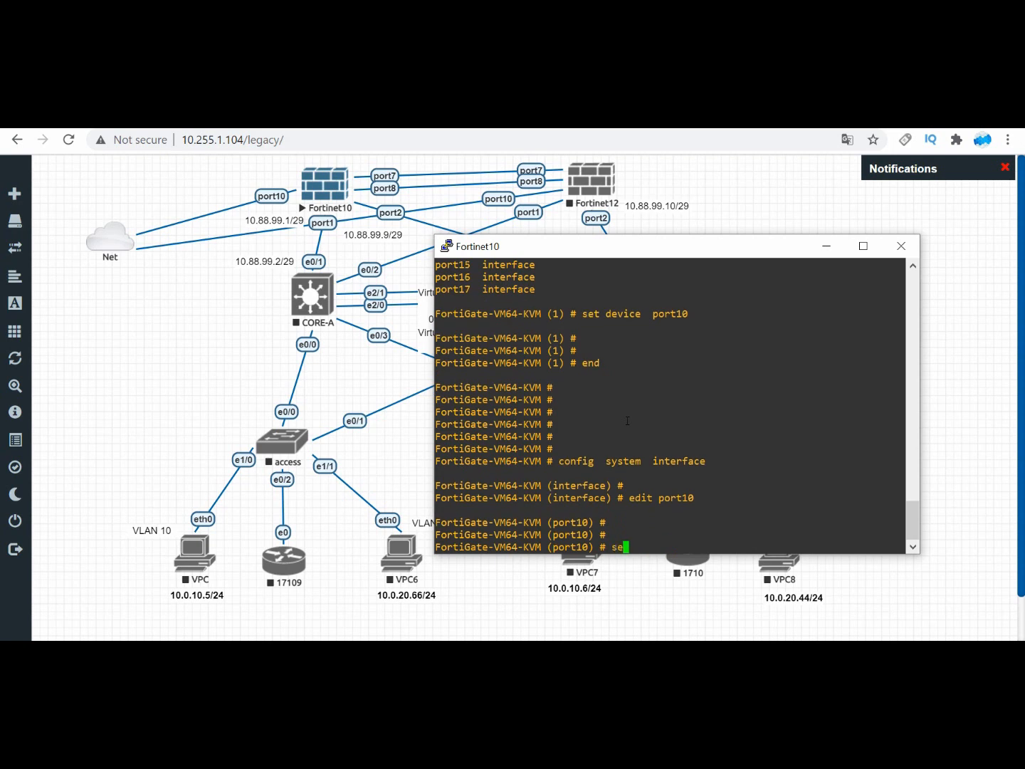
{"action": "type", "text": "t allowaccess  ping https http s"}
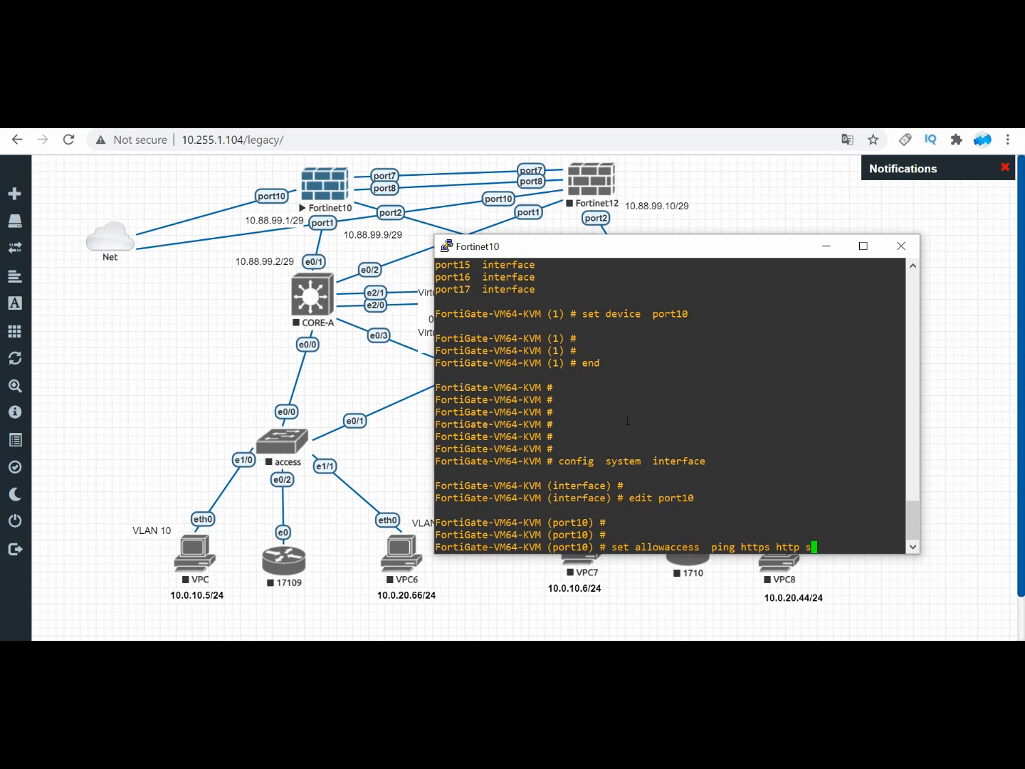
{"action": "type", "text": "sh"}
{"action": "key", "text": "Return"}
{"action": "key", "text": "Return"}
{"action": "key", "text": "Return"}
{"action": "key", "text": "Return"}
{"action": "type", "text": "end"}
{"action": "key", "text": "Return"}
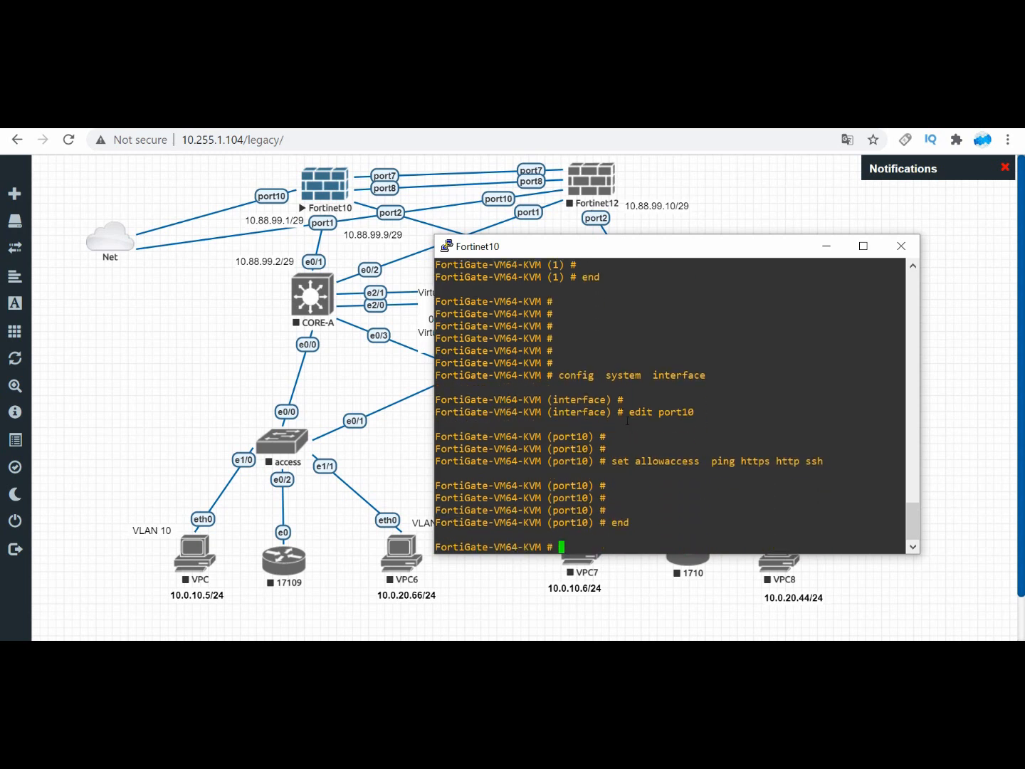
{"action": "key", "text": "Return"}
{"action": "key", "text": "Return"}
Step: Open a Windows Command Prompt, and list the firewall's addresses in the Fortinet10 console with diagnose ip address list
{"action": "key", "text": "super+r"}
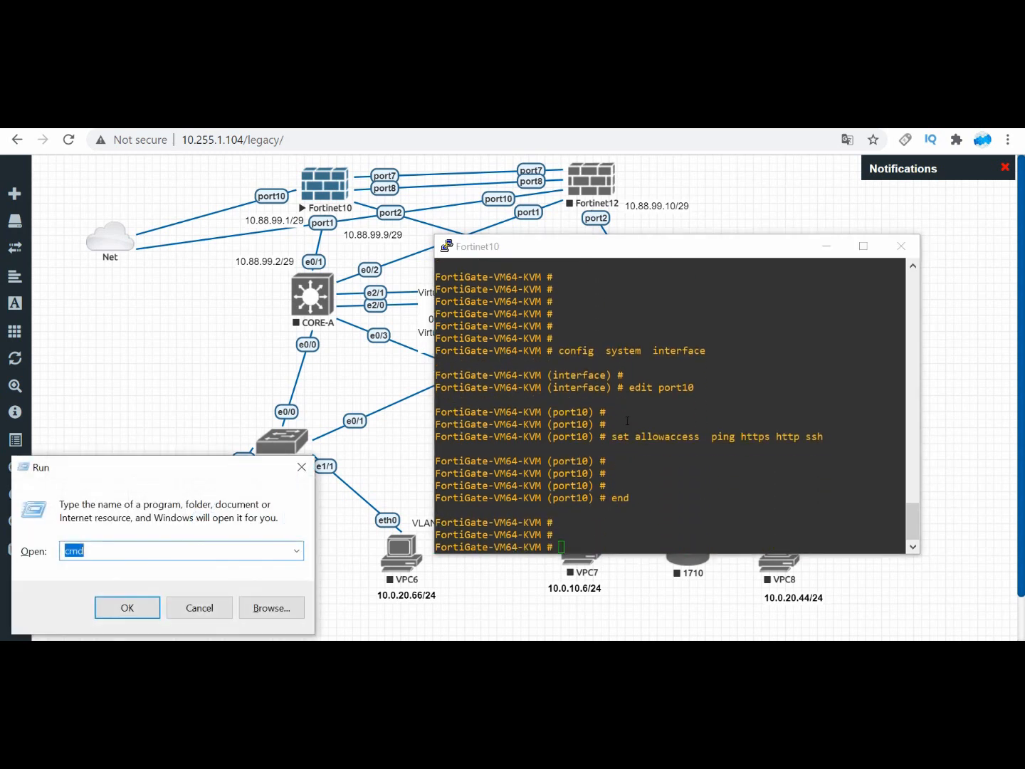
{"action": "key", "text": "Return"}
{"action": "left_click", "coordinate": [810, 348]}
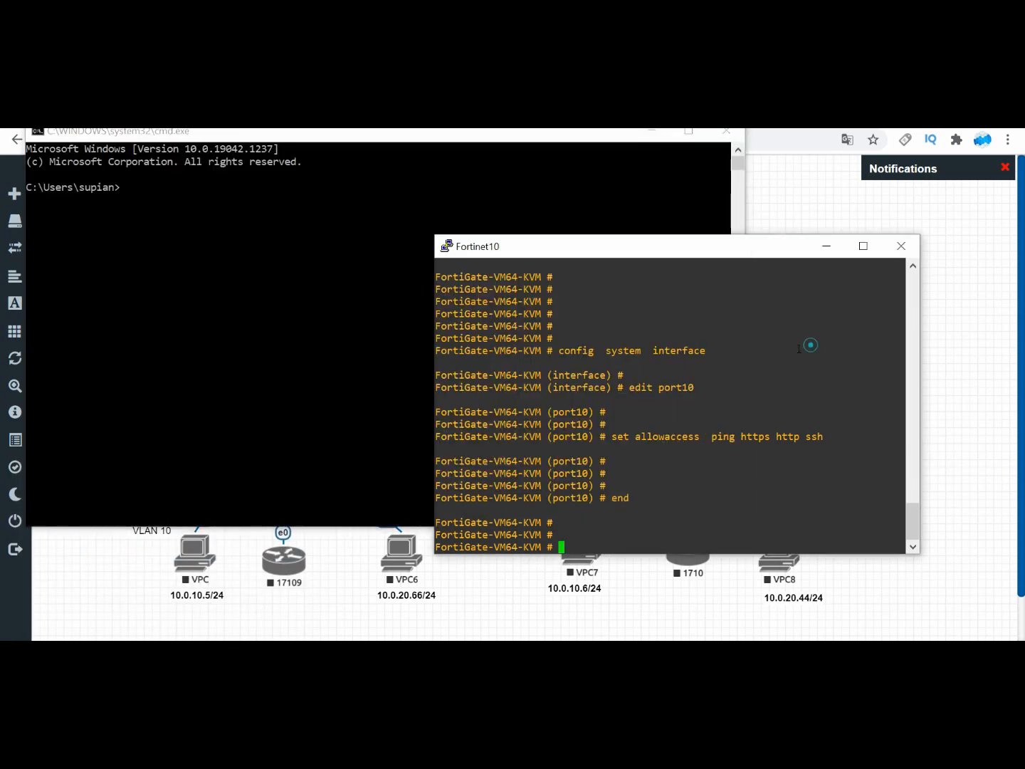
{"action": "type", "text": "get"}
{"action": "key", "text": "BackSpace"}
{"action": "key", "text": "BackSpace"}
{"action": "key", "text": "BackSpace"}
{"action": "key", "text": "BackSpace"}
{"action": "type", "text": "diagnose  ip address  list"}
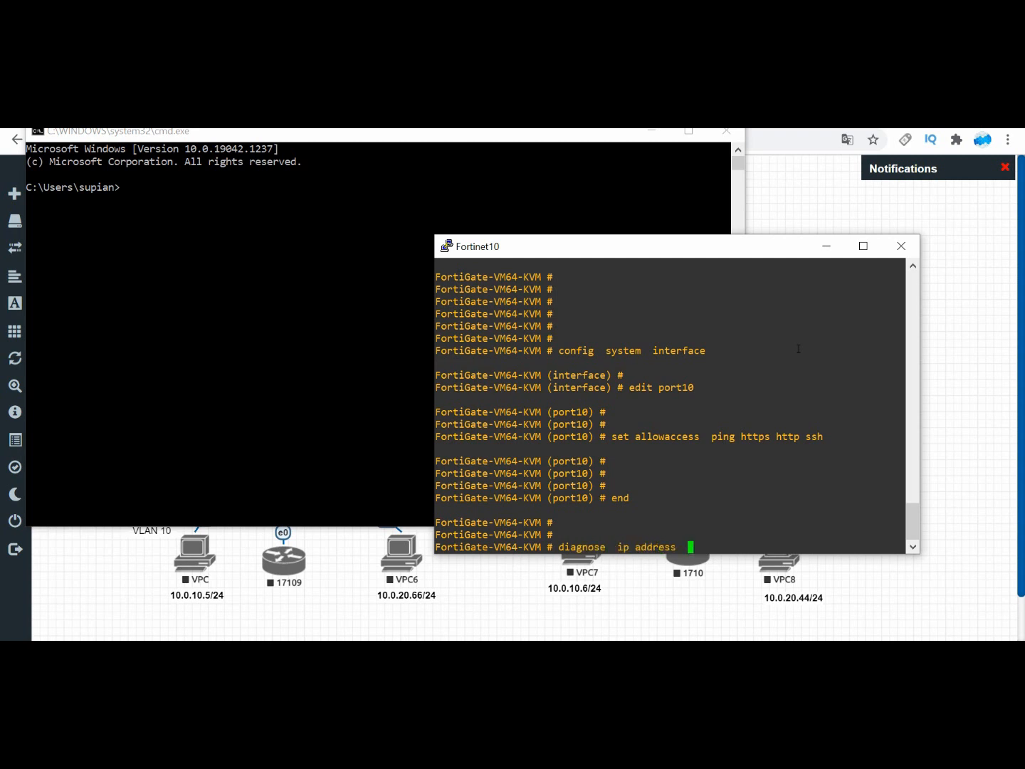
{"action": "key", "text": "Return"}
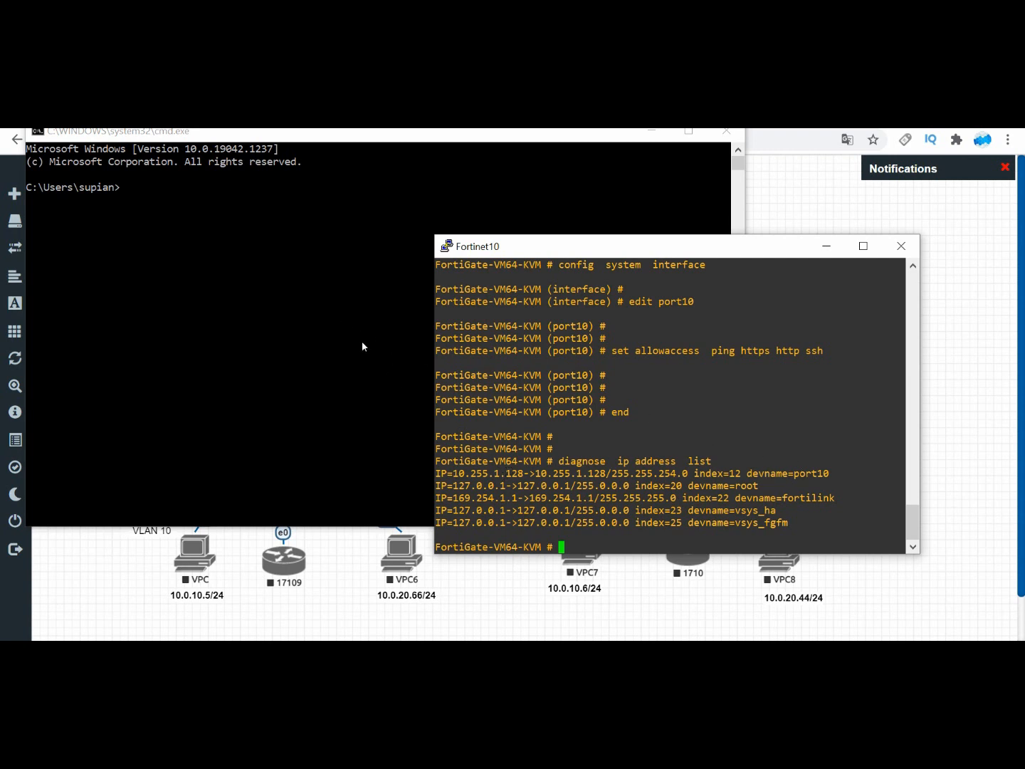
Step: Ping 10.255.1.128 from the Windows Command Prompt, and put that window away once the ping completes
{"action": "left_click", "coordinate": [325, 306]}
{"action": "type", "text": "ping 10.255.1.128"}
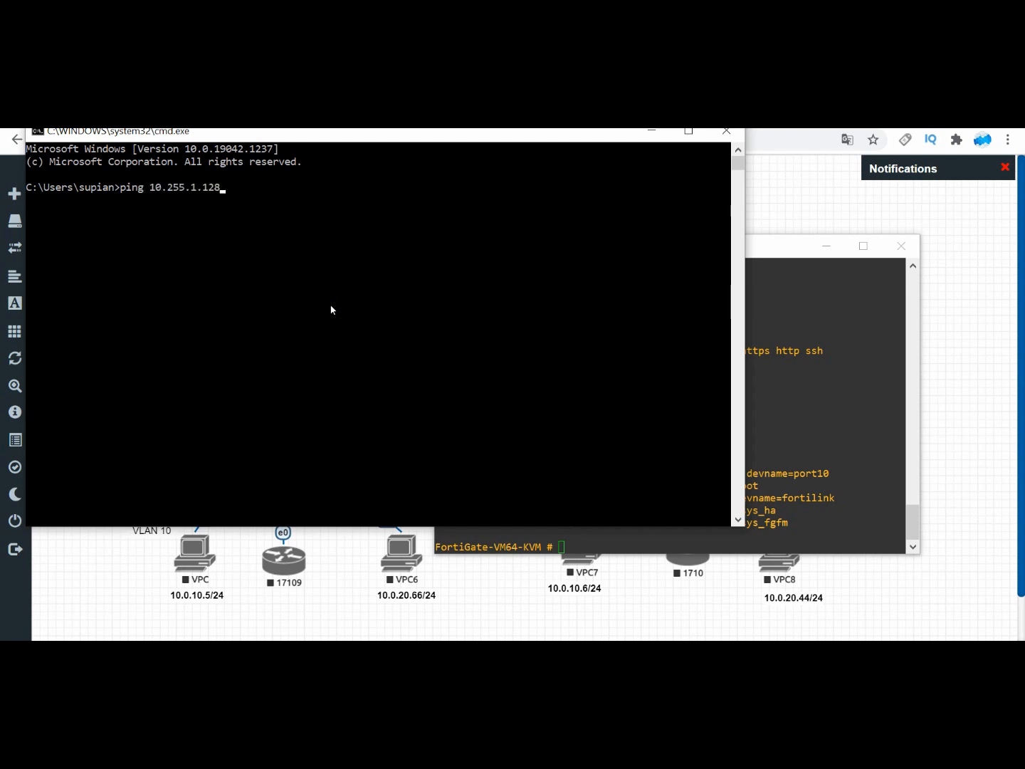
{"action": "key", "text": "Return"}
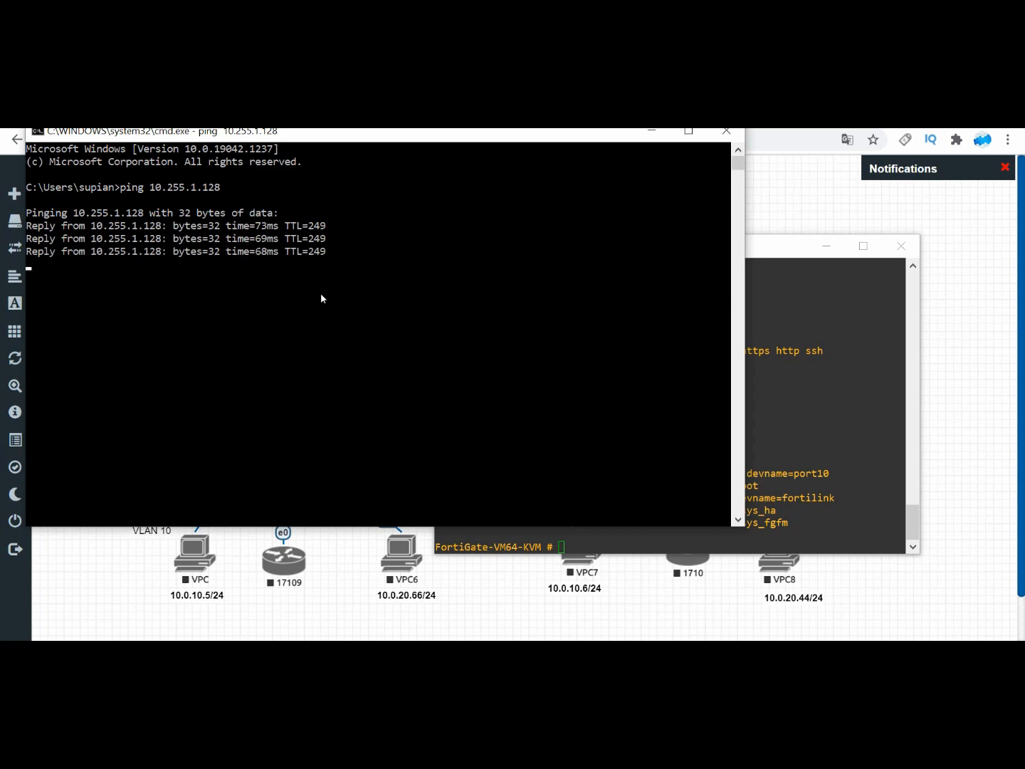
{"action": "left_click", "coordinate": [835, 324]}
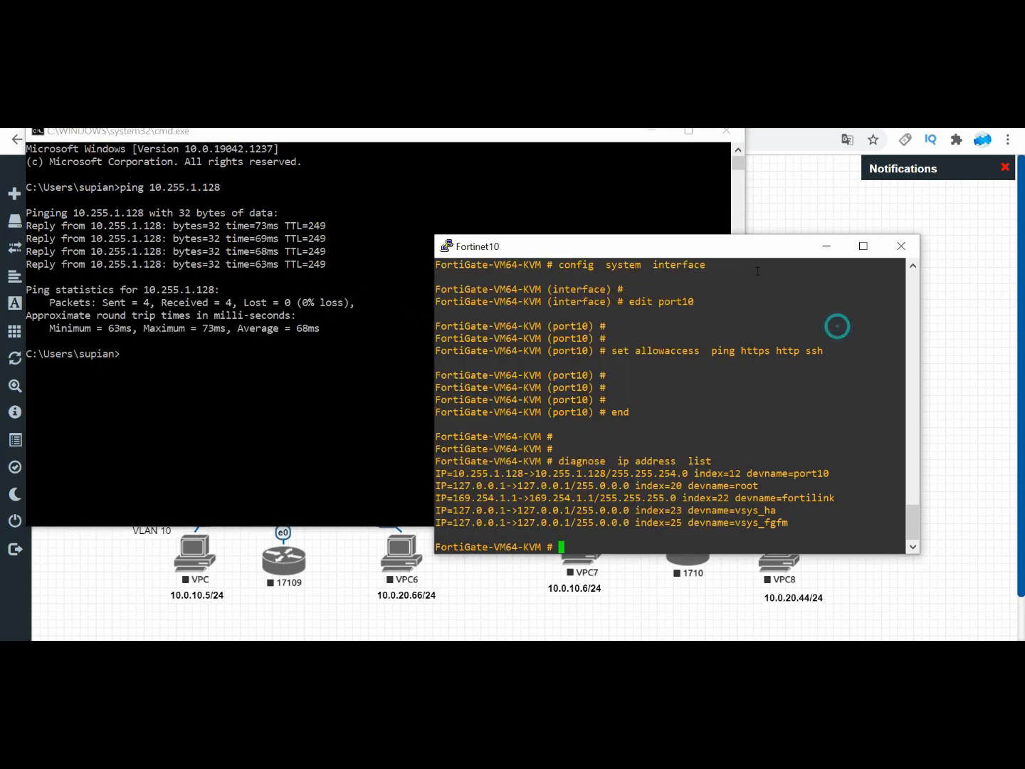
{"action": "left_click", "coordinate": [652, 134]}
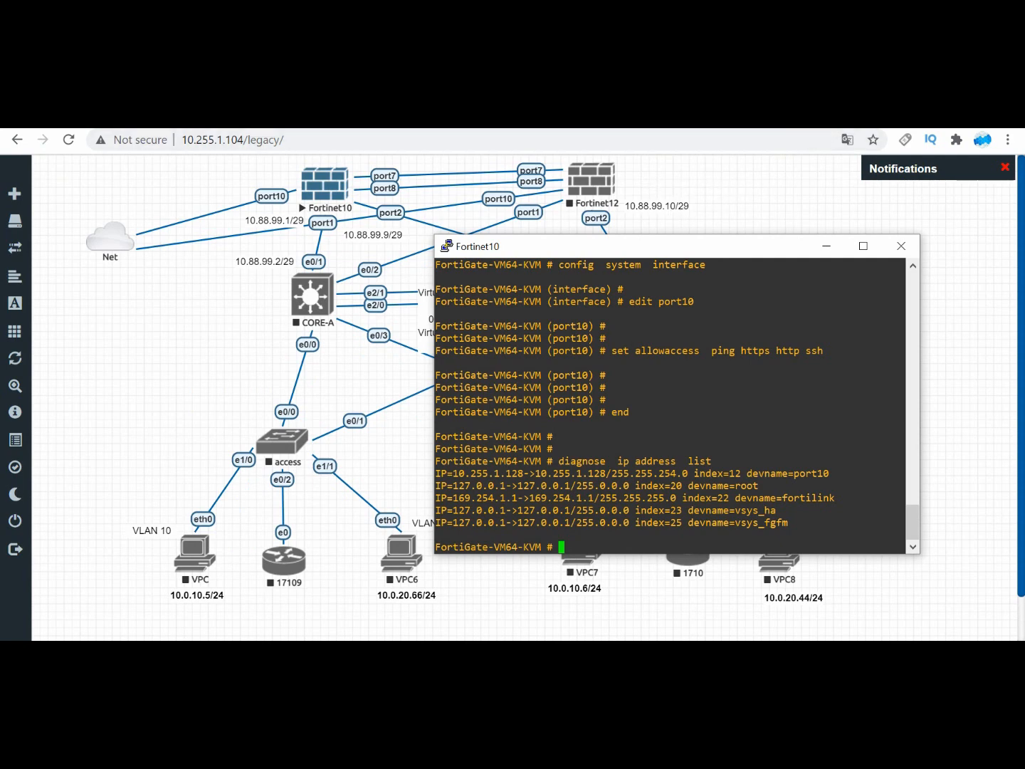
Step: Open the EVE server at 192.168.187.154 in a new browser page and sign in with the username and password
{"action": "left_click", "coordinate": [719, 124]}
{"action": "type", "text": "192"}
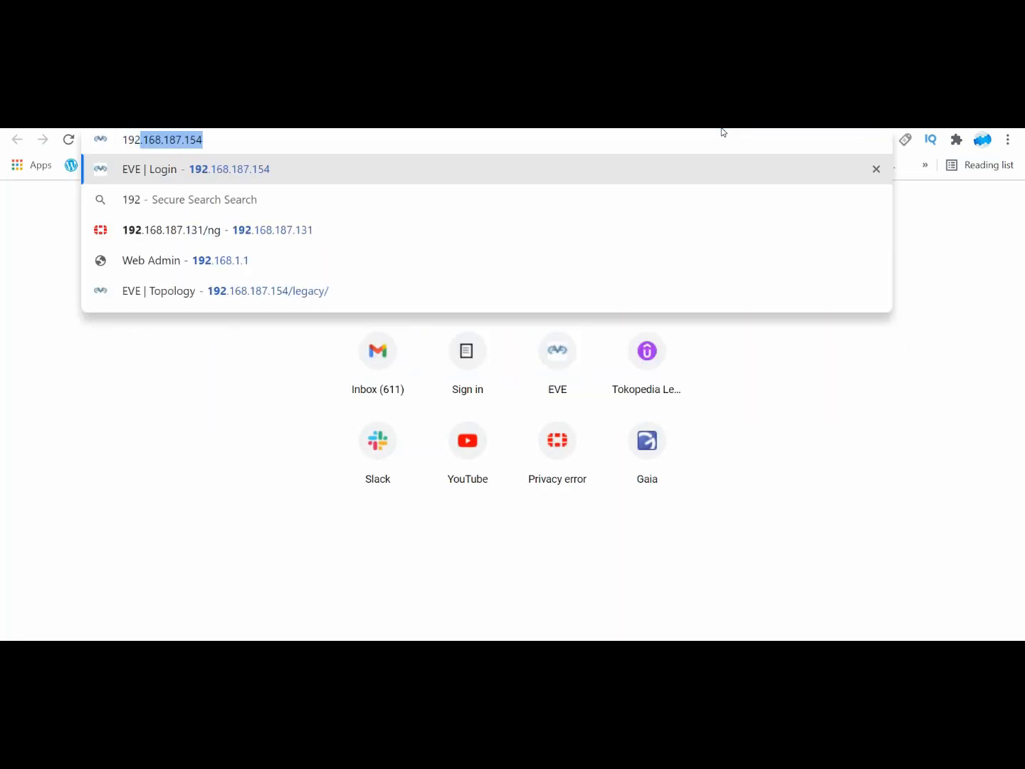
{"action": "type", "text": ".168"}
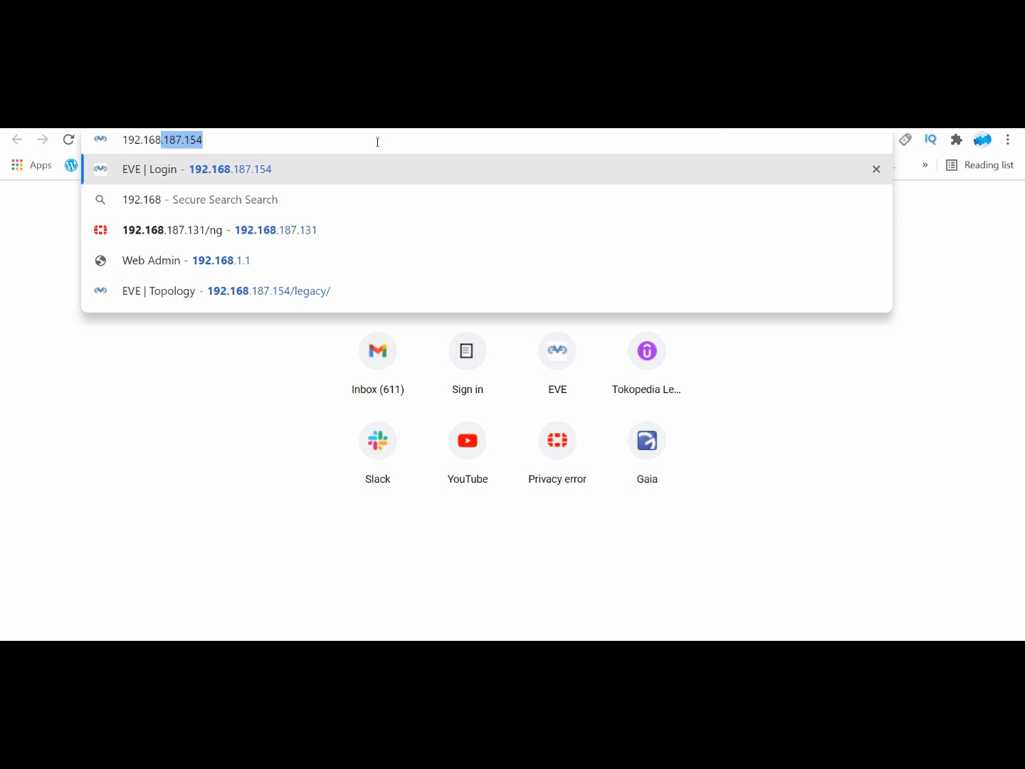
{"action": "left_click", "coordinate": [362, 175]}
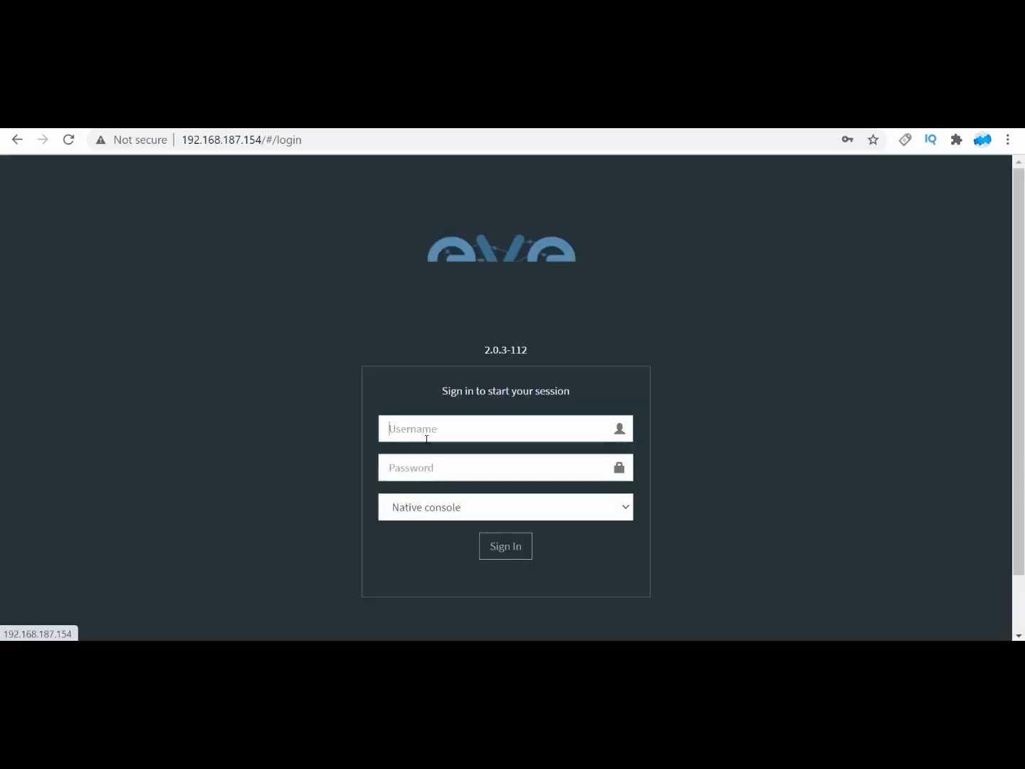
{"action": "left_click", "coordinate": [428, 425]}
{"action": "left_click", "coordinate": [437, 464]}
{"action": "left_click", "coordinate": [497, 547]}
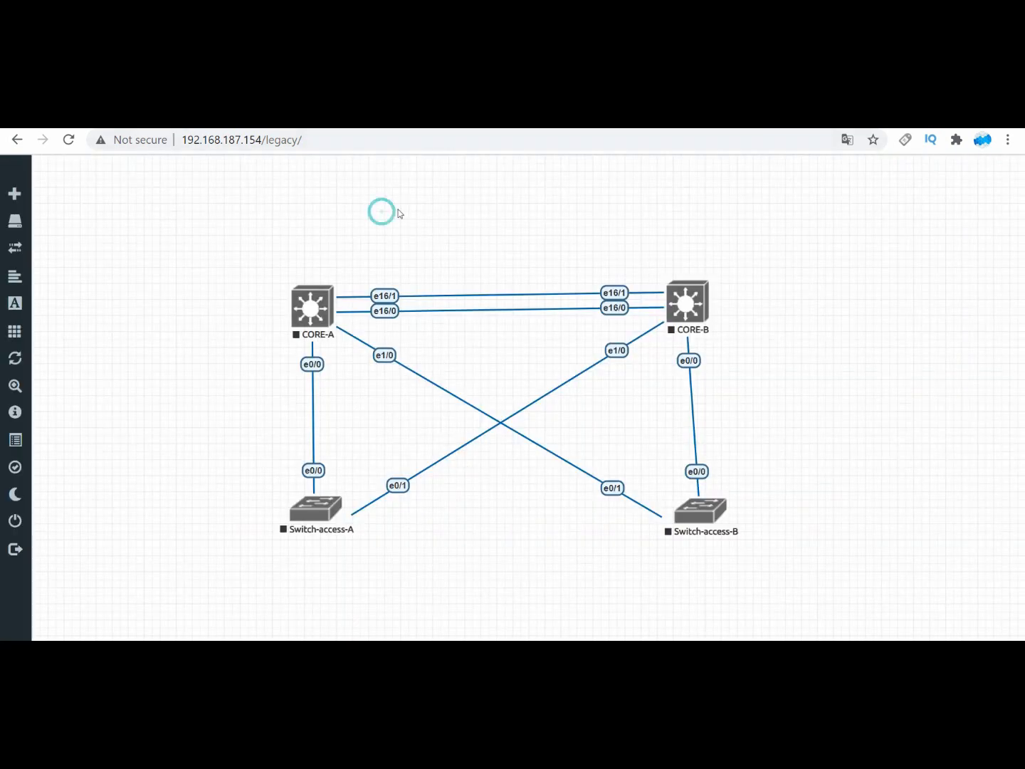
Step: Add one Fortinet FortiGate node above the core switches, using image fortinet-firewall6.4.4 and the default settings
{"action": "right_click", "coordinate": [419, 183]}
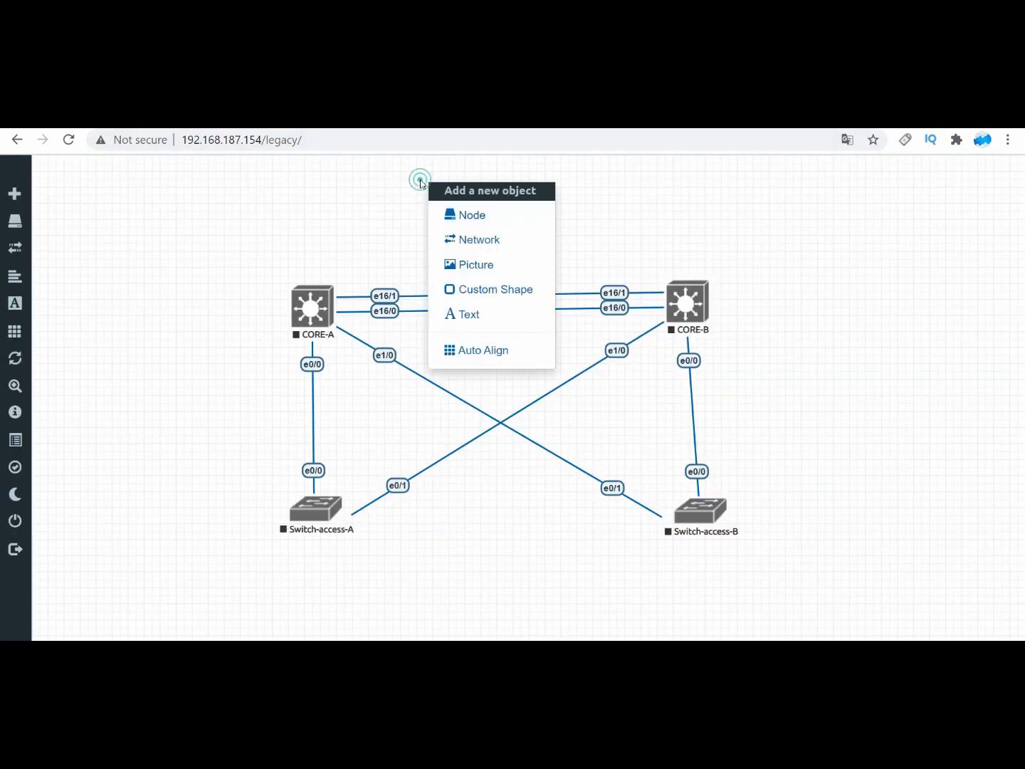
{"action": "left_click", "coordinate": [463, 219]}
{"action": "type", "text": "fo"}
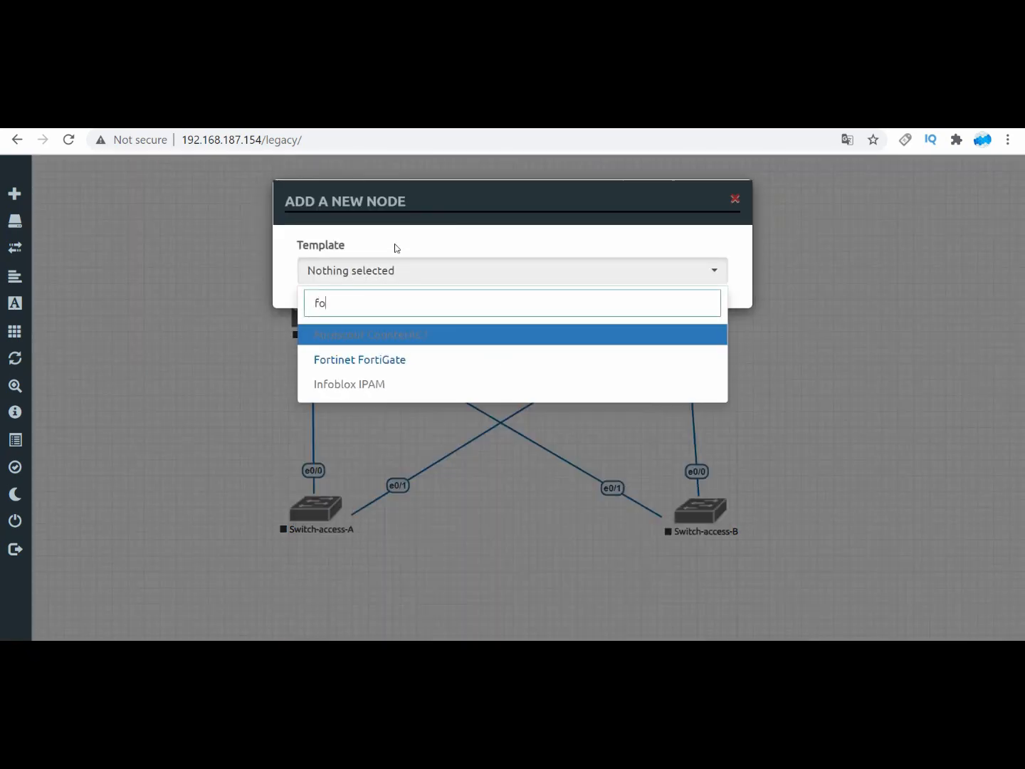
{"action": "left_click", "coordinate": [385, 358]}
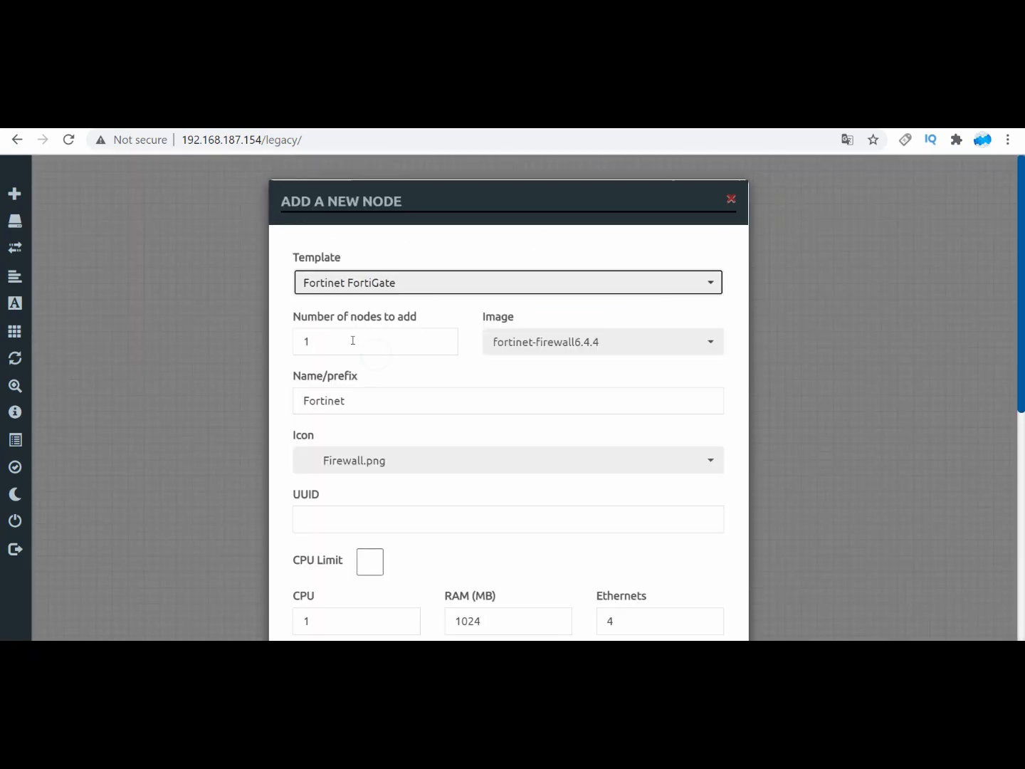
{"action": "scroll", "coordinate": [421, 387], "scroll_direction": "down", "scroll_amount": 6}
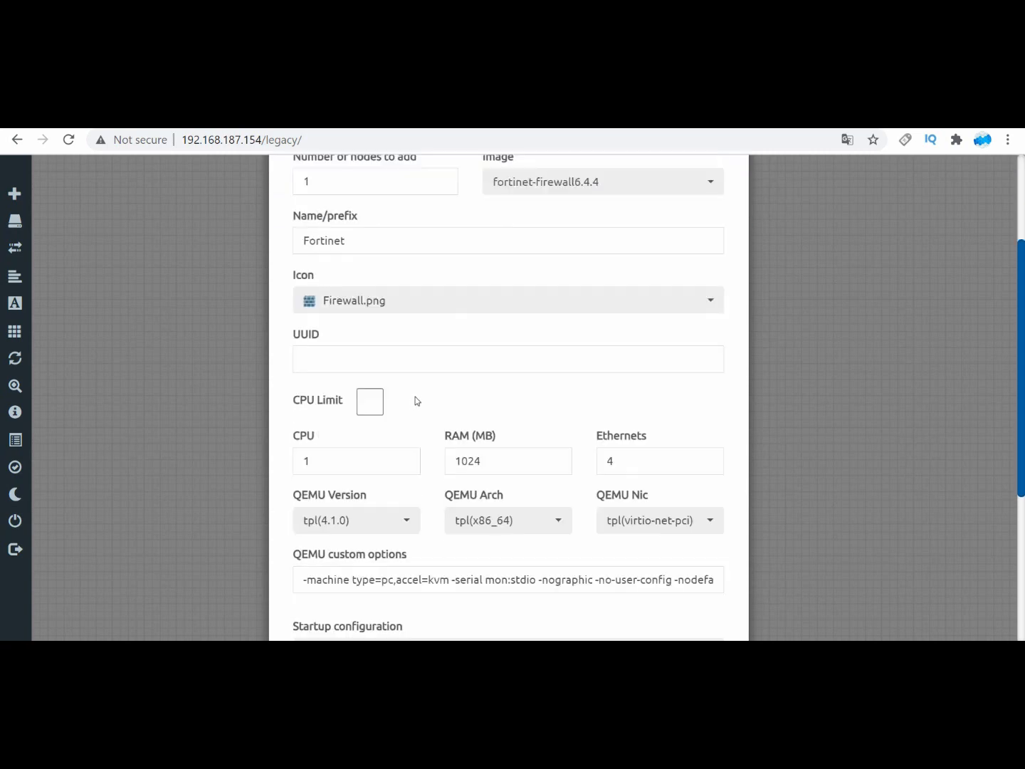
{"action": "scroll", "coordinate": [401, 396], "scroll_direction": "up", "scroll_amount": 6}
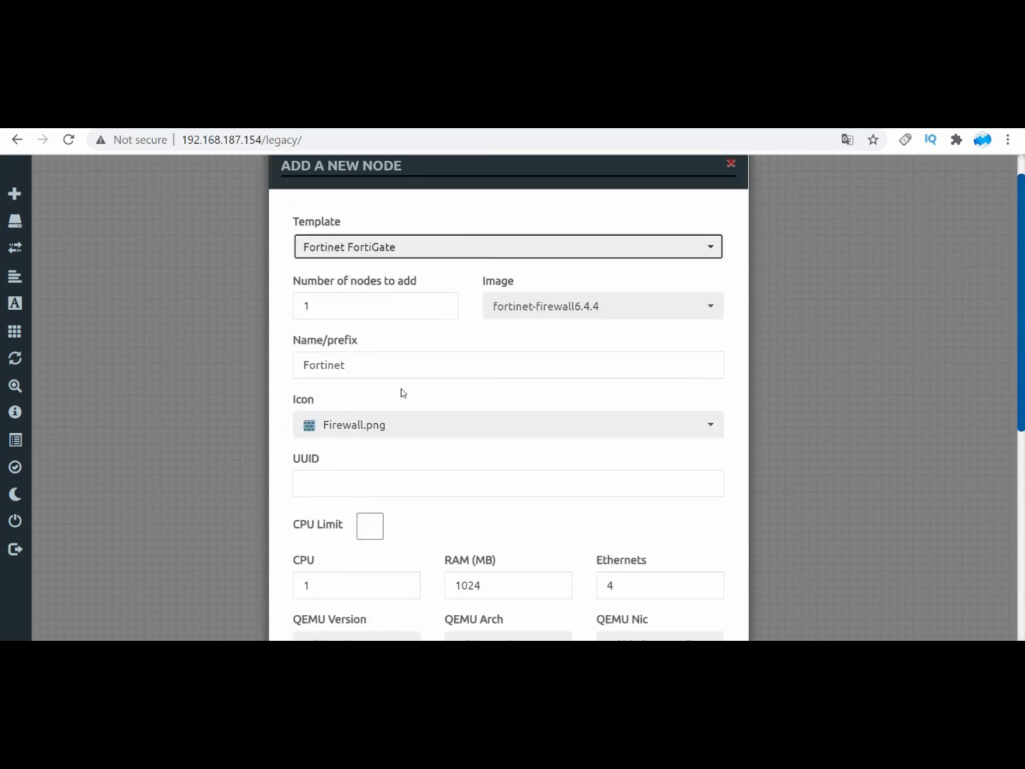
{"action": "scroll", "coordinate": [390, 395], "scroll_direction": "down", "scroll_amount": 6}
{"action": "left_click", "coordinate": [432, 594]}
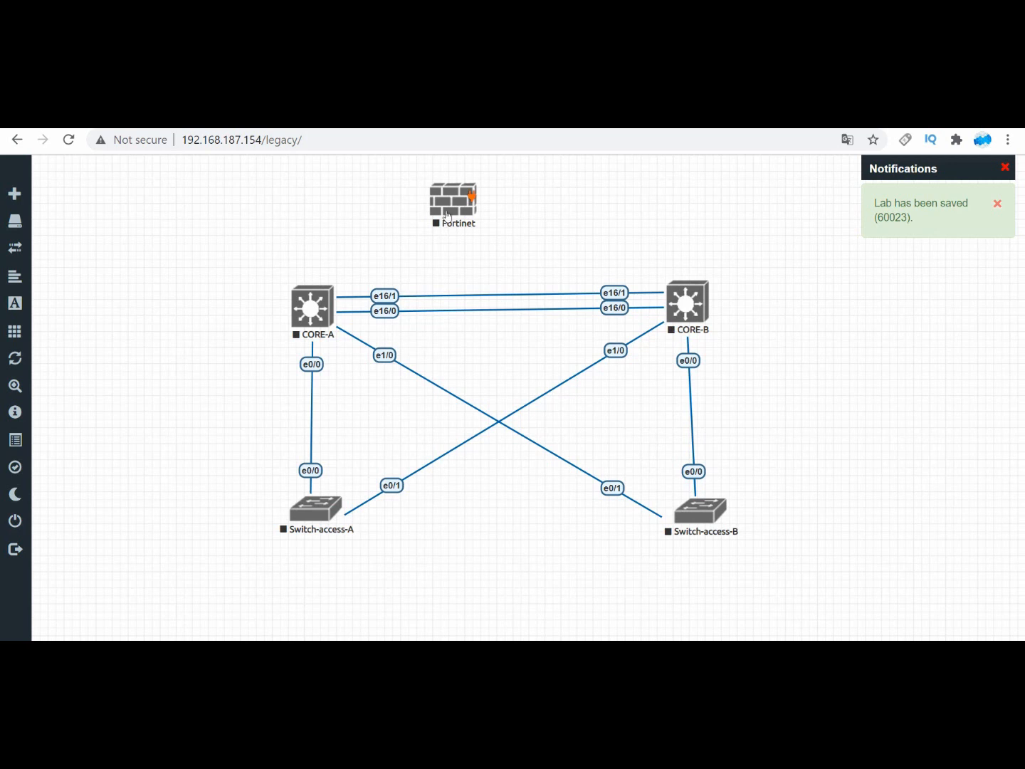
Step: Add a network named Net of type Management(Cloud0) beside the Fortinet node
{"action": "right_click", "coordinate": [351, 189]}
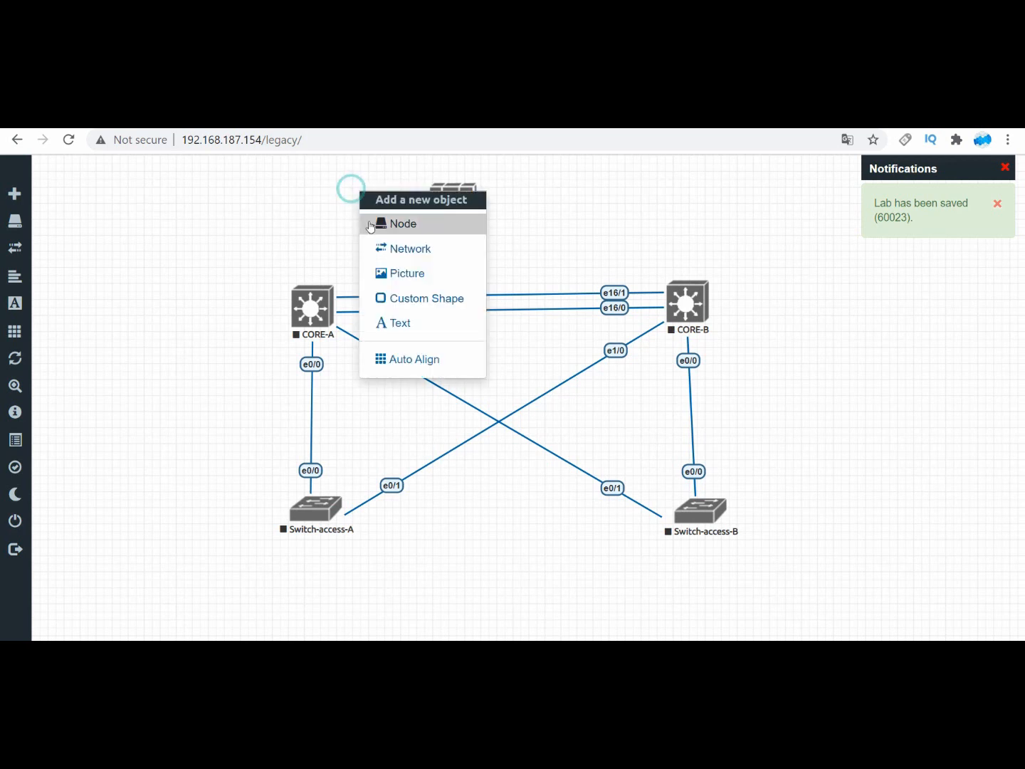
{"action": "left_click", "coordinate": [396, 247]}
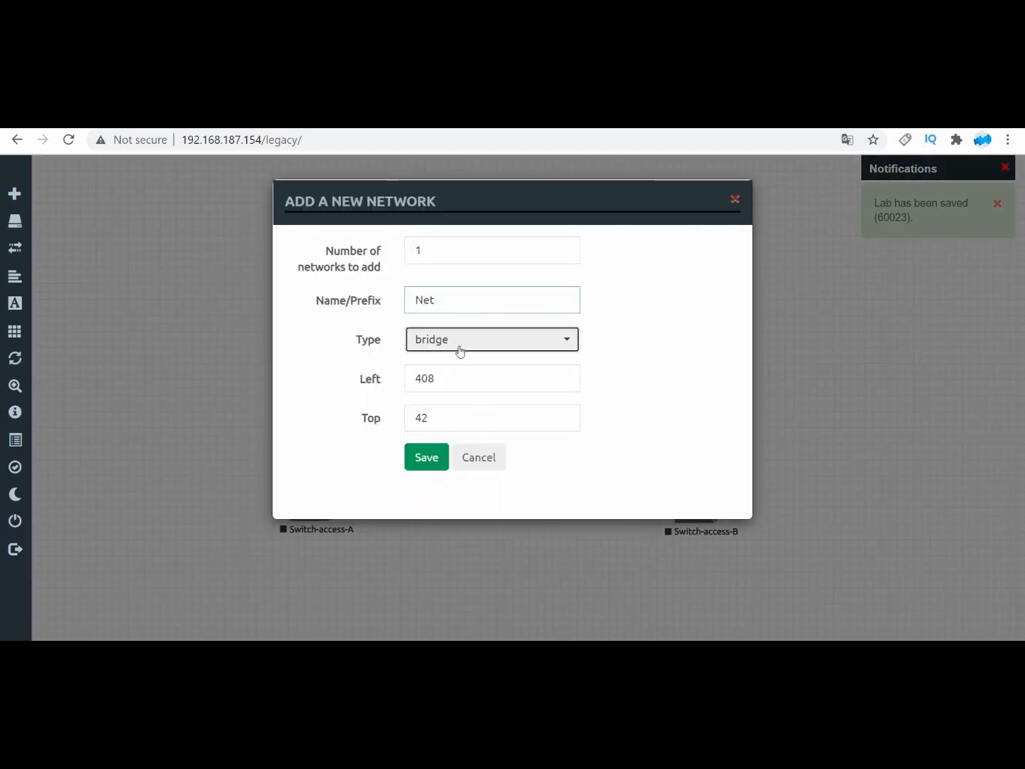
{"action": "left_click", "coordinate": [457, 349]}
{"action": "left_click", "coordinate": [445, 427]}
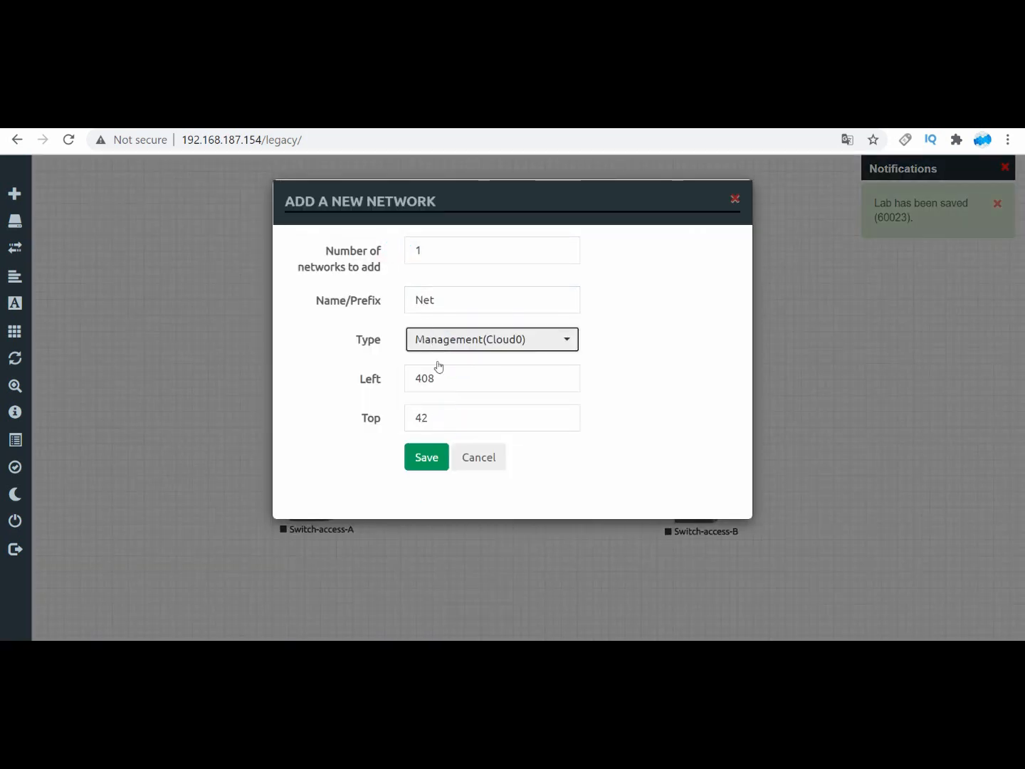
{"action": "left_click", "coordinate": [424, 458]}
Step: Connect the Fortinet node's port1 to the Net cloud and save the connection
{"action": "left_click_drag", "start_coordinate": [447, 196], "coordinate": [396, 211]}
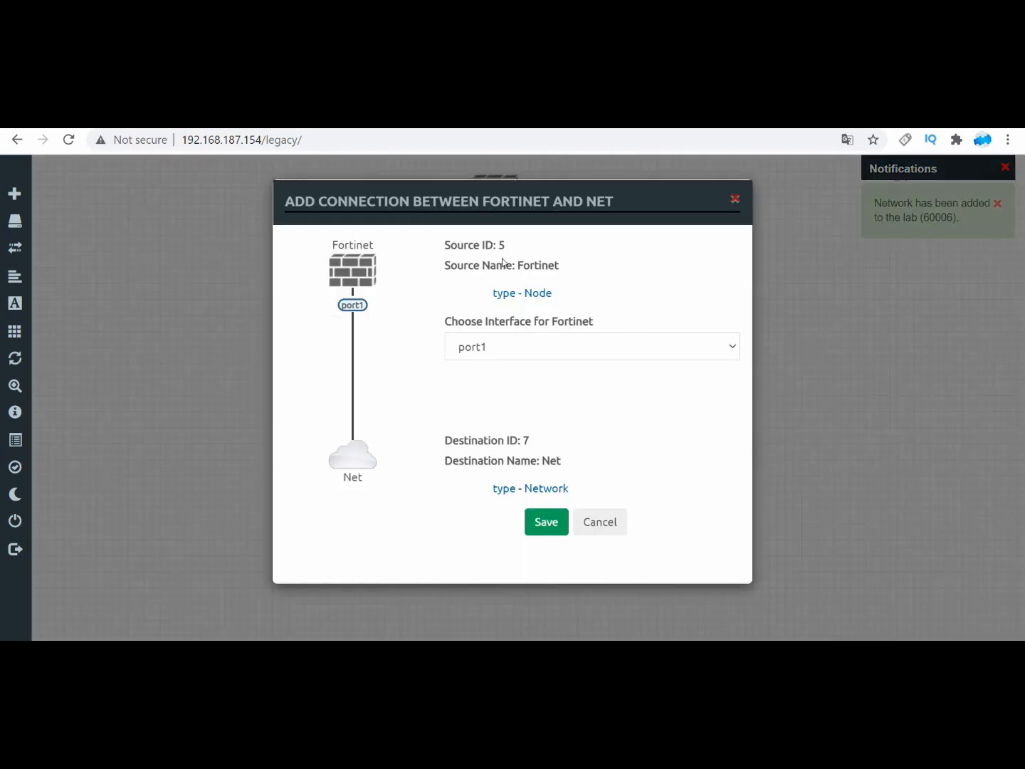
{"action": "left_click", "coordinate": [511, 346]}
{"action": "left_click", "coordinate": [545, 523]}
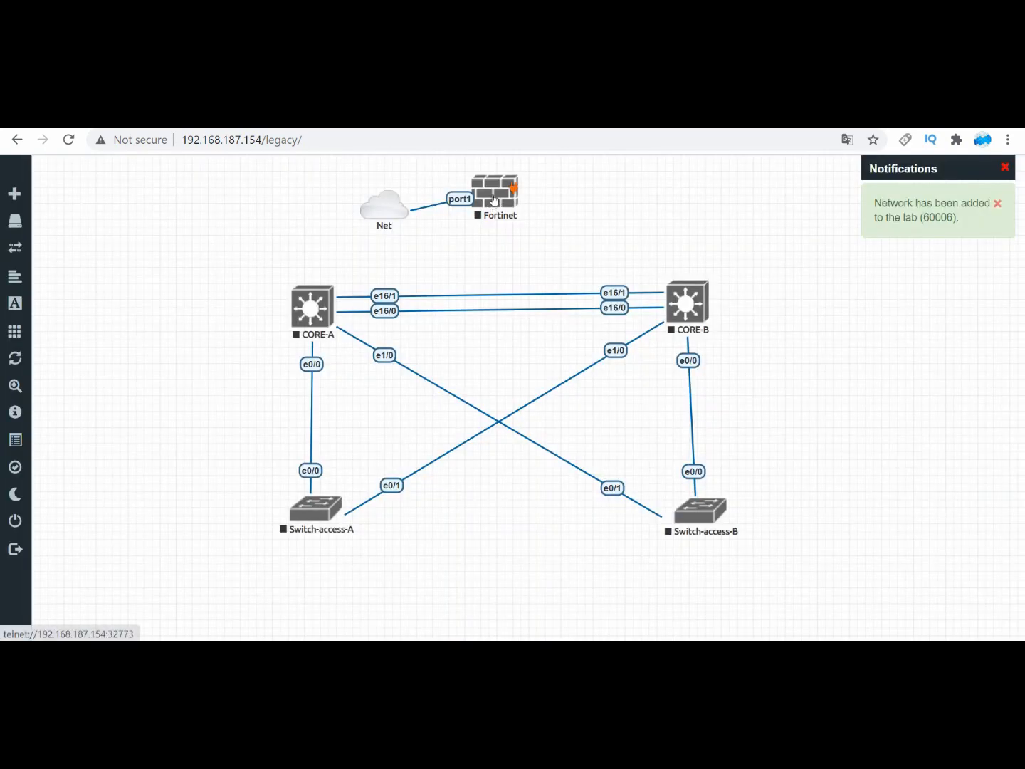
Step: Start the Fortinet node, and space the Fortinet and Net icons further apart above the core switches
{"action": "right_click", "coordinate": [498, 201]}
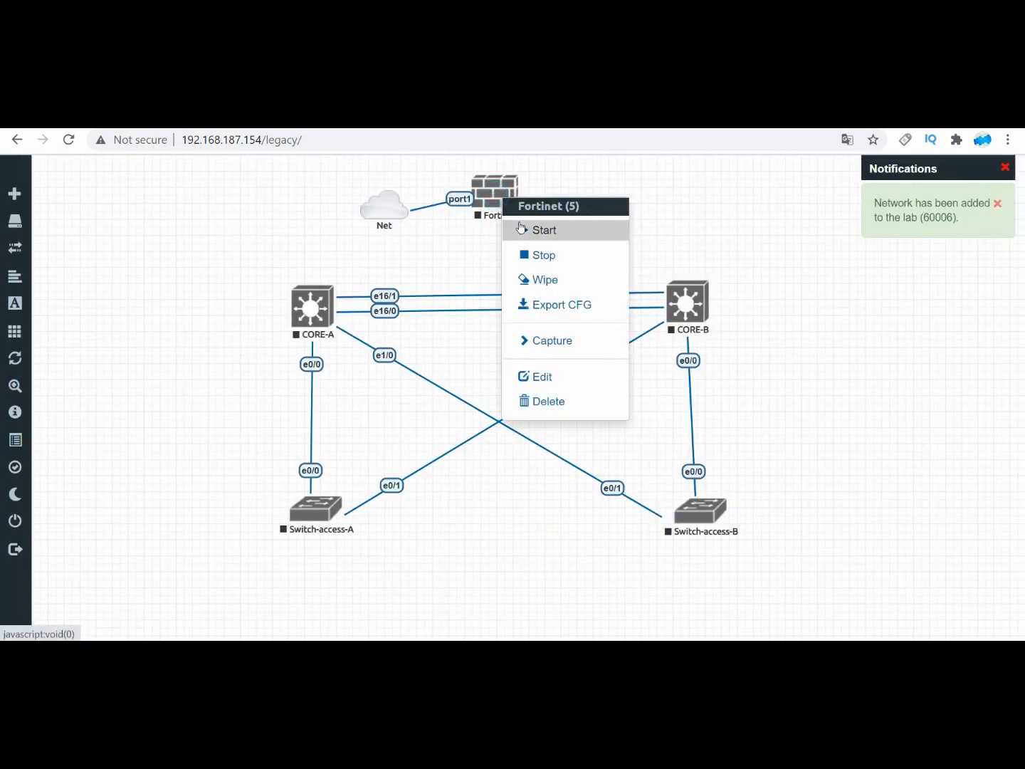
{"action": "left_click", "coordinate": [521, 227]}
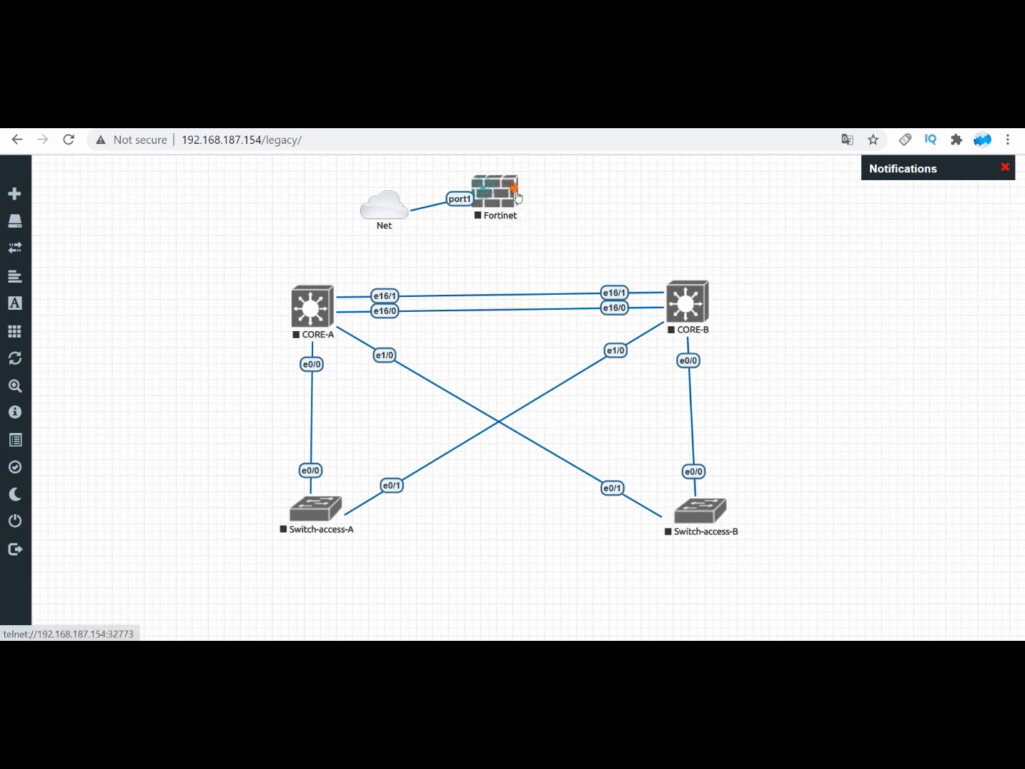
{"action": "left_click_drag", "start_coordinate": [498, 195], "coordinate": [586, 198]}
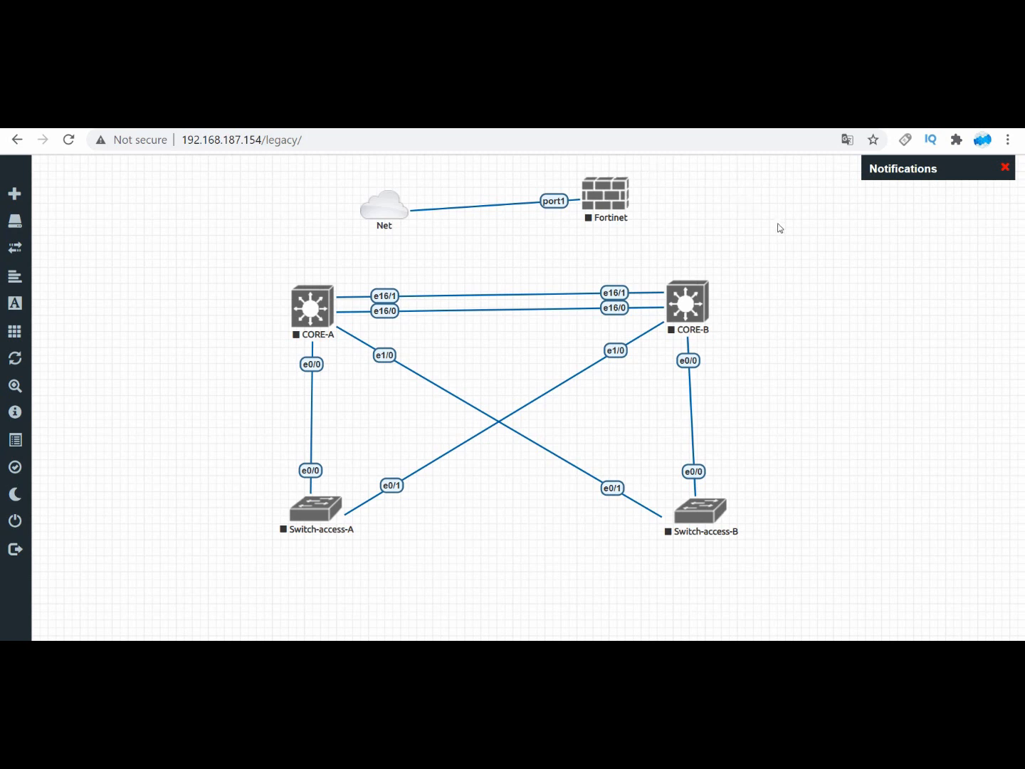
{"action": "left_click", "coordinate": [1006, 168]}
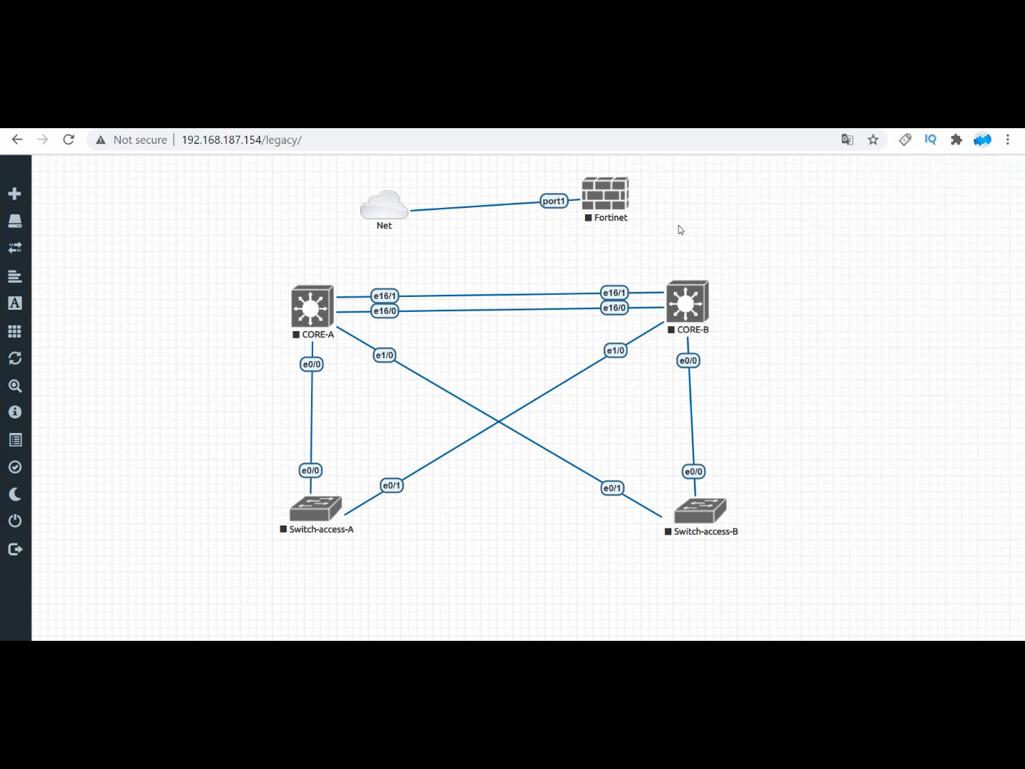
{"action": "right_click", "coordinate": [603, 196]}
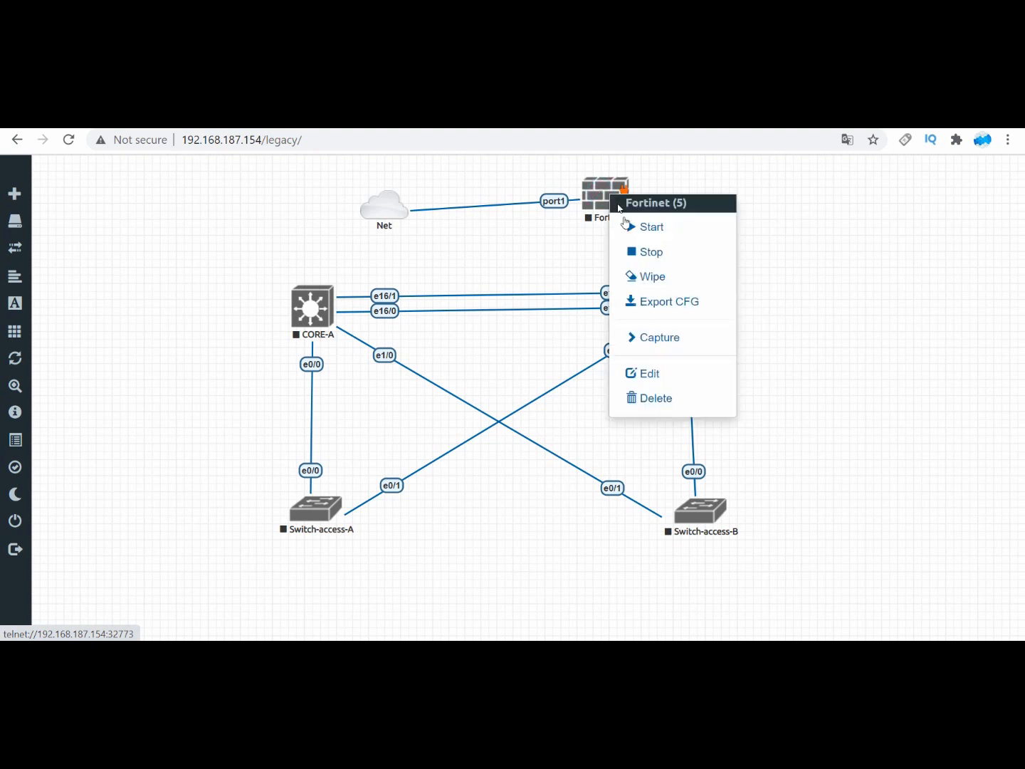
{"action": "left_click", "coordinate": [651, 227]}
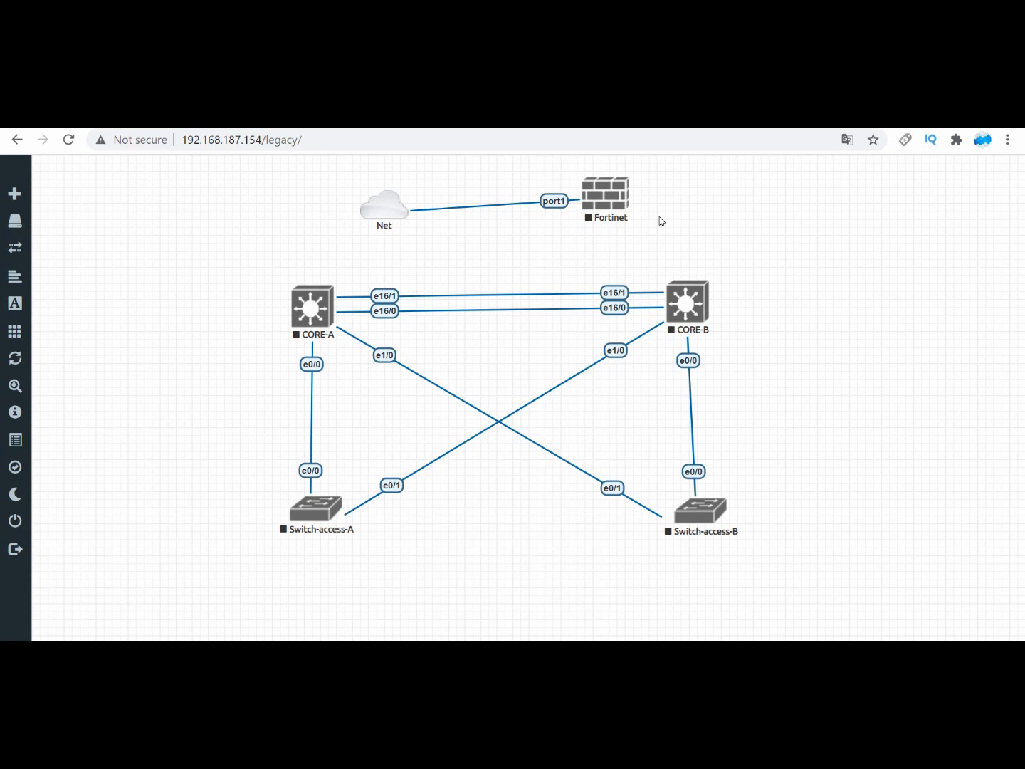
{"action": "left_click_drag", "start_coordinate": [604, 200], "coordinate": [645, 217]}
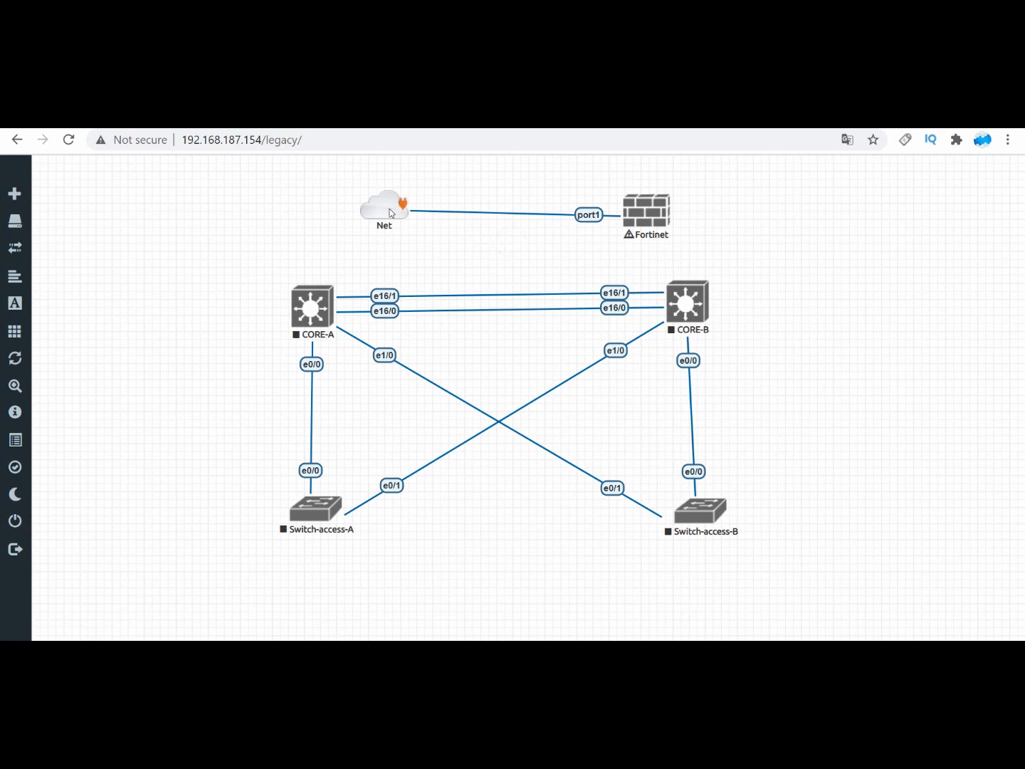
{"action": "left_click_drag", "start_coordinate": [391, 214], "coordinate": [312, 211]}
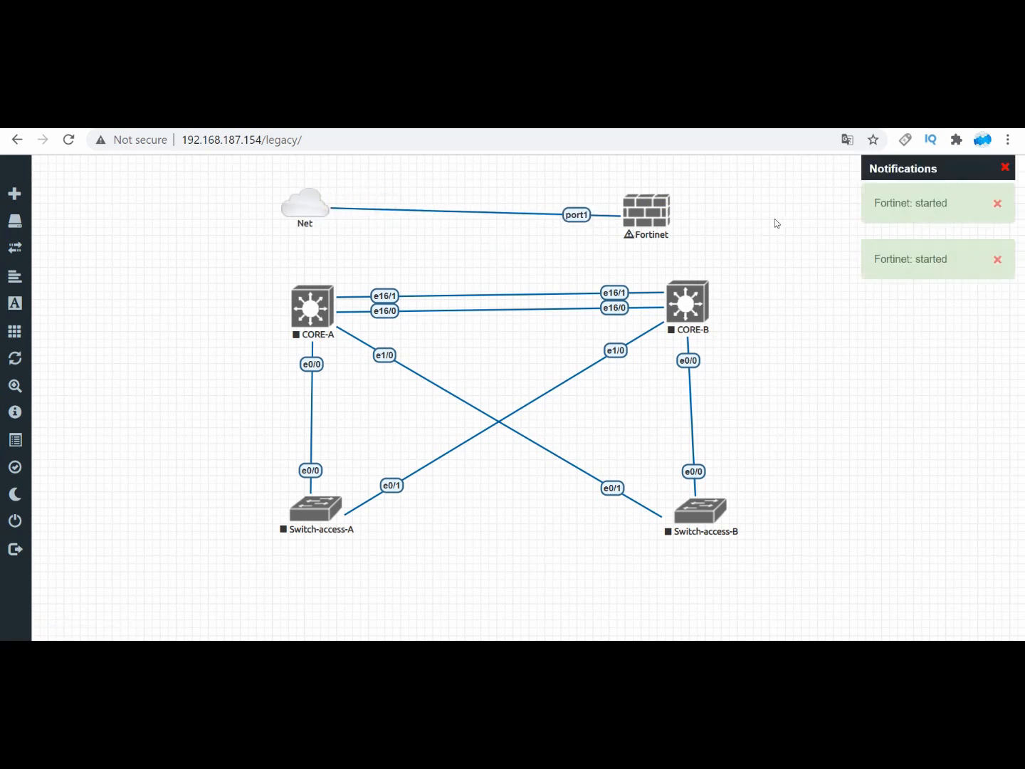
Step: Open the Fortinet node's console in the Telnet client, keep a single console window, and place it below the node
{"action": "left_click", "coordinate": [648, 215]}
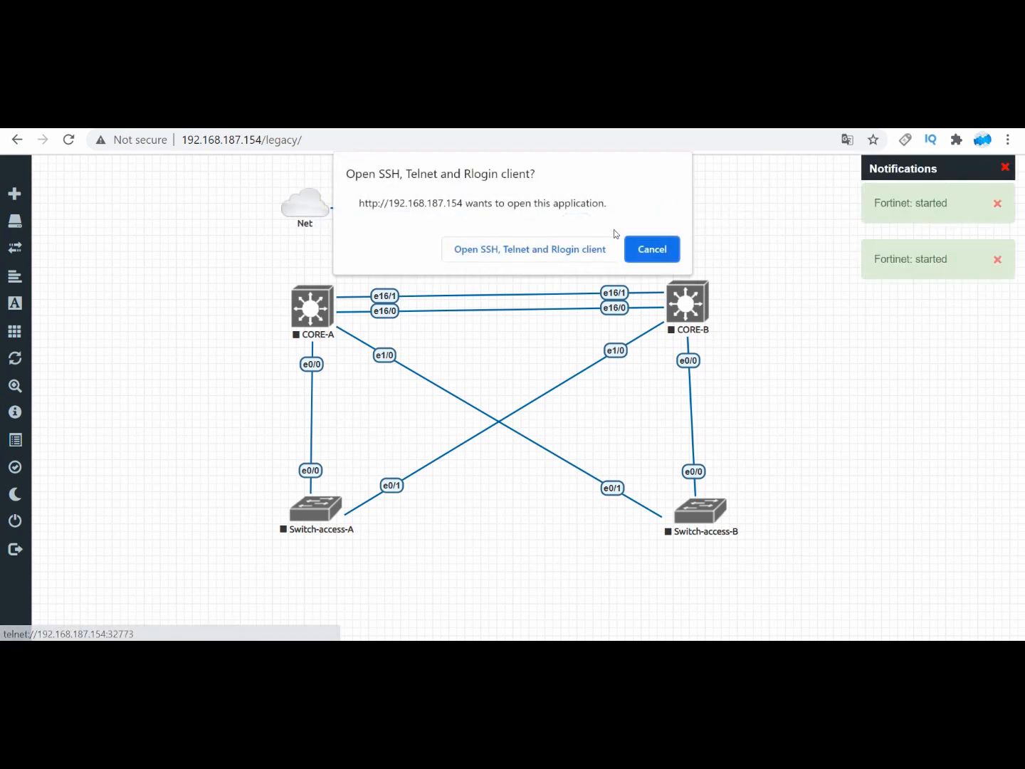
{"action": "left_click", "coordinate": [535, 248]}
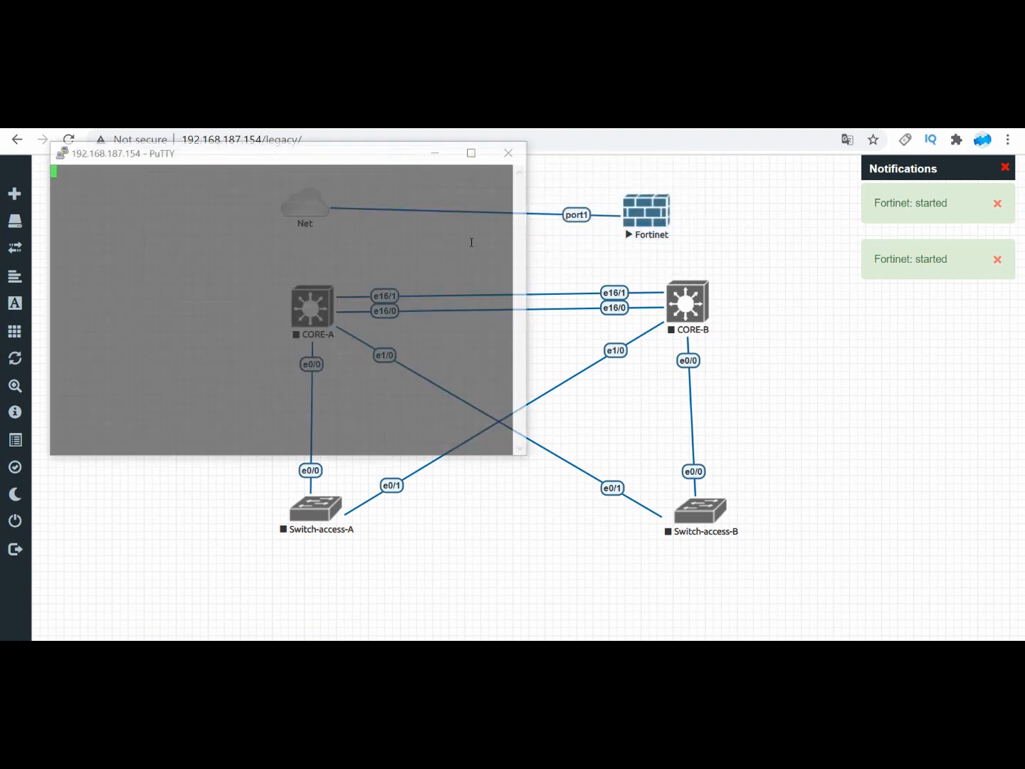
{"action": "left_click", "coordinate": [513, 151]}
{"action": "left_click", "coordinate": [533, 437]}
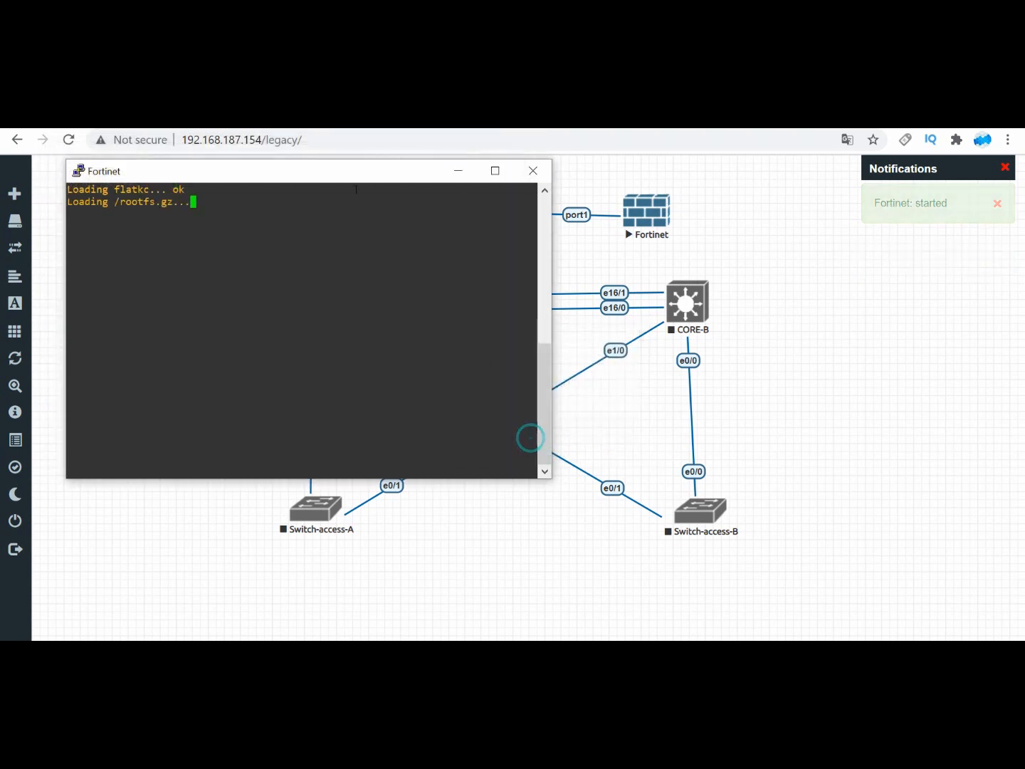
{"action": "left_click_drag", "start_coordinate": [293, 179], "coordinate": [503, 269]}
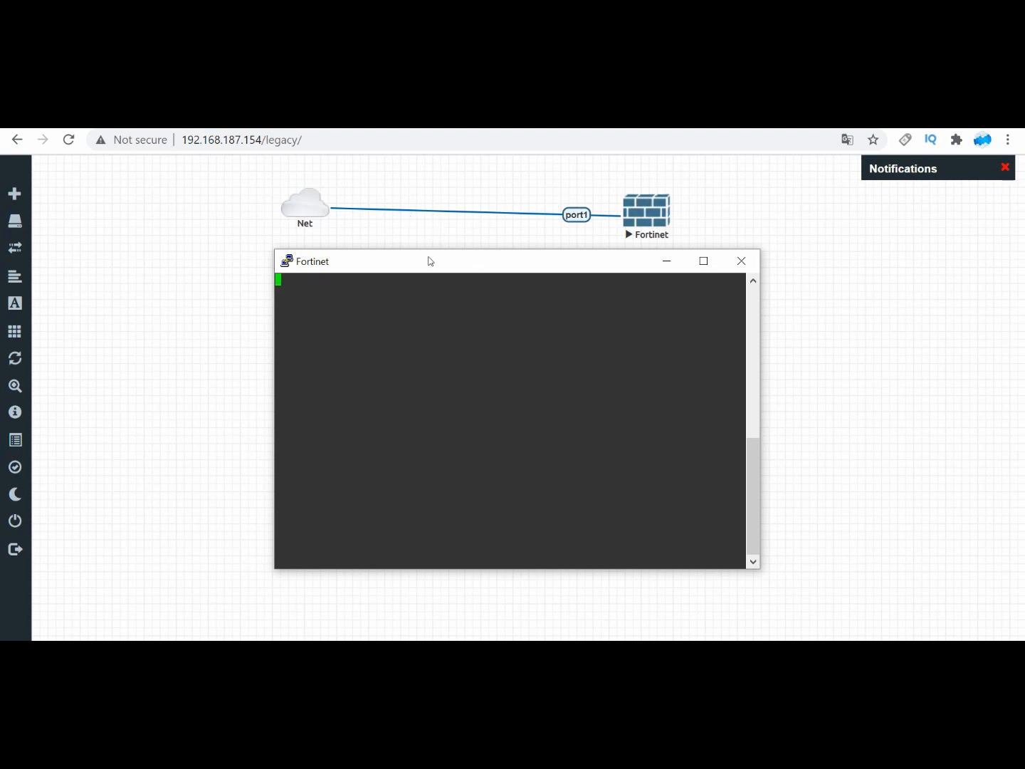
Step: Wait for the Fortinet firewall to boot, and log in as admin, leaving the initial password field blank
{"action": "left_click", "coordinate": [420, 327]}
{"action": "key", "text": "Return"}
{"action": "key", "text": "Return"}
{"action": "key", "text": "Return"}
{"action": "key", "text": "Return"}
{"action": "key", "text": "Return"}
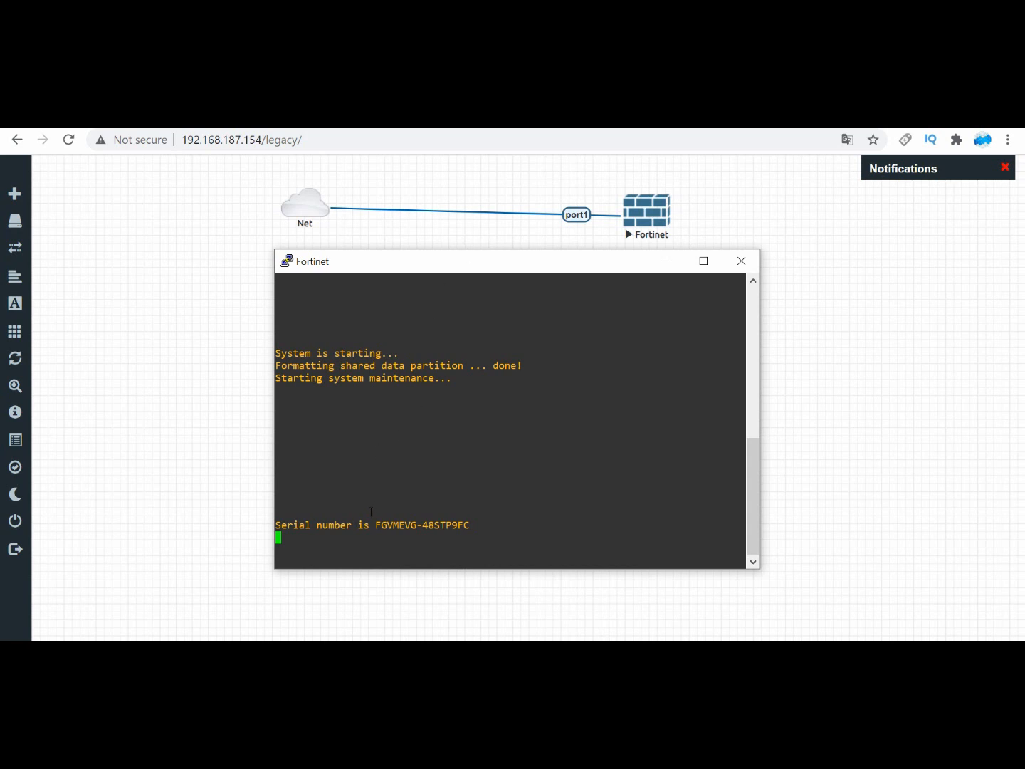
{"action": "left_click", "coordinate": [430, 324]}
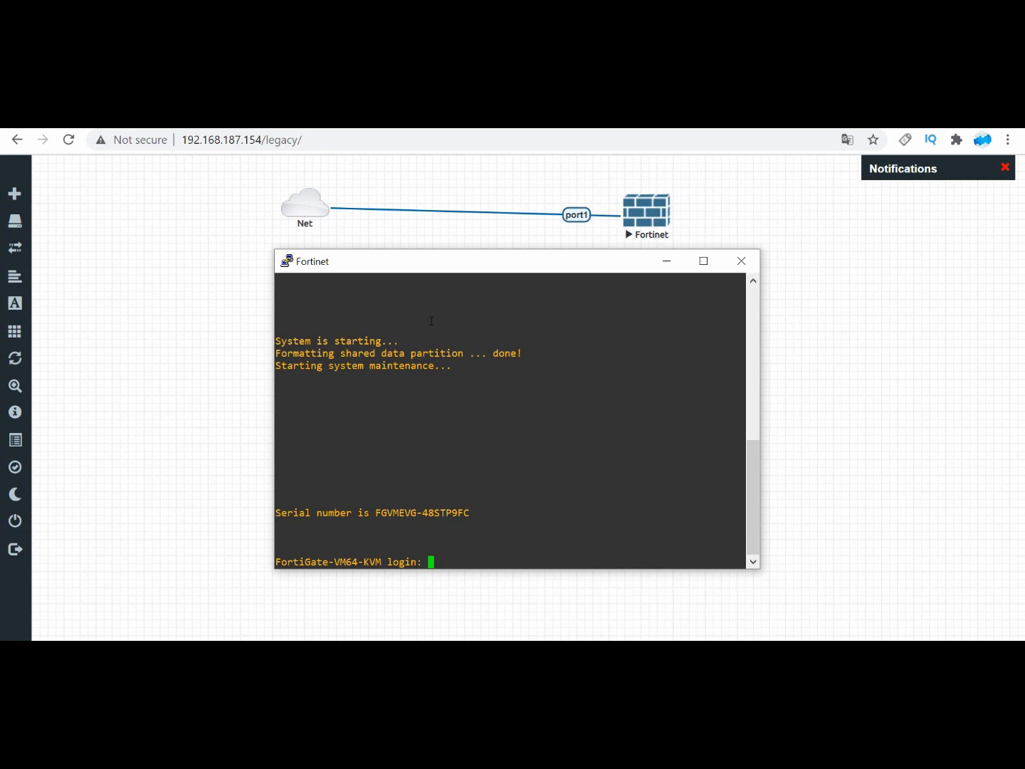
{"action": "type", "text": "admin"}
{"action": "key", "text": "Return"}
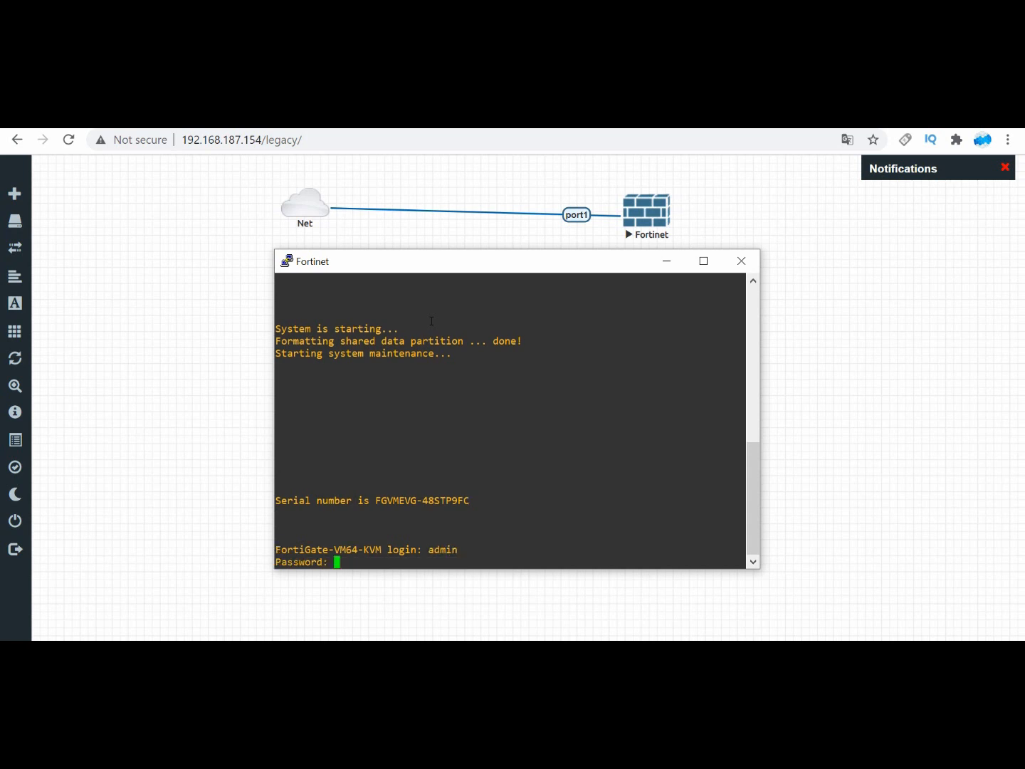
{"action": "key", "text": "Return"}
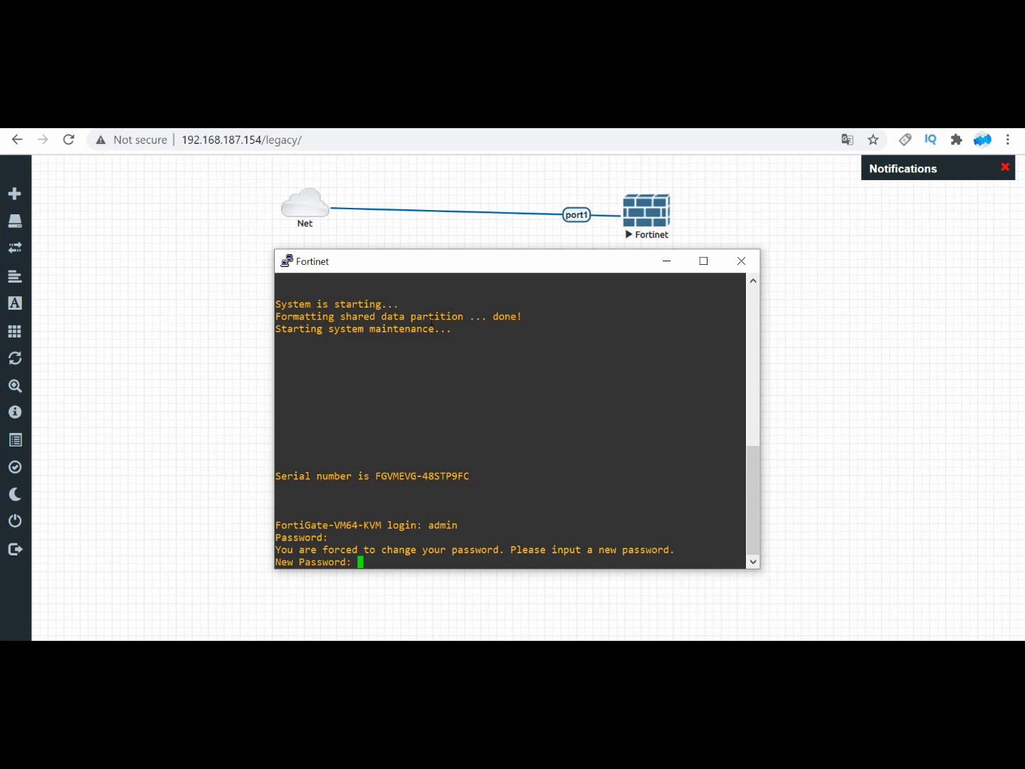
Step: Set a new admin password on the Fortinet firewall and confirm it at the second password prompt
{"action": "key", "text": "Return"}
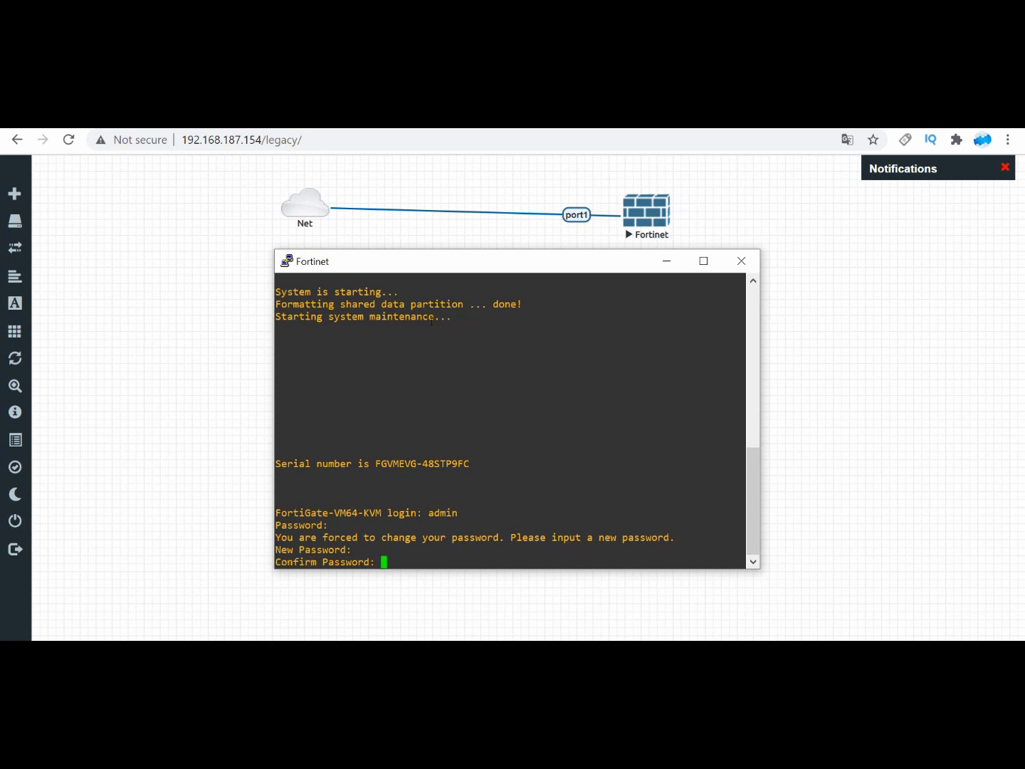
{"action": "key", "text": "Return"}
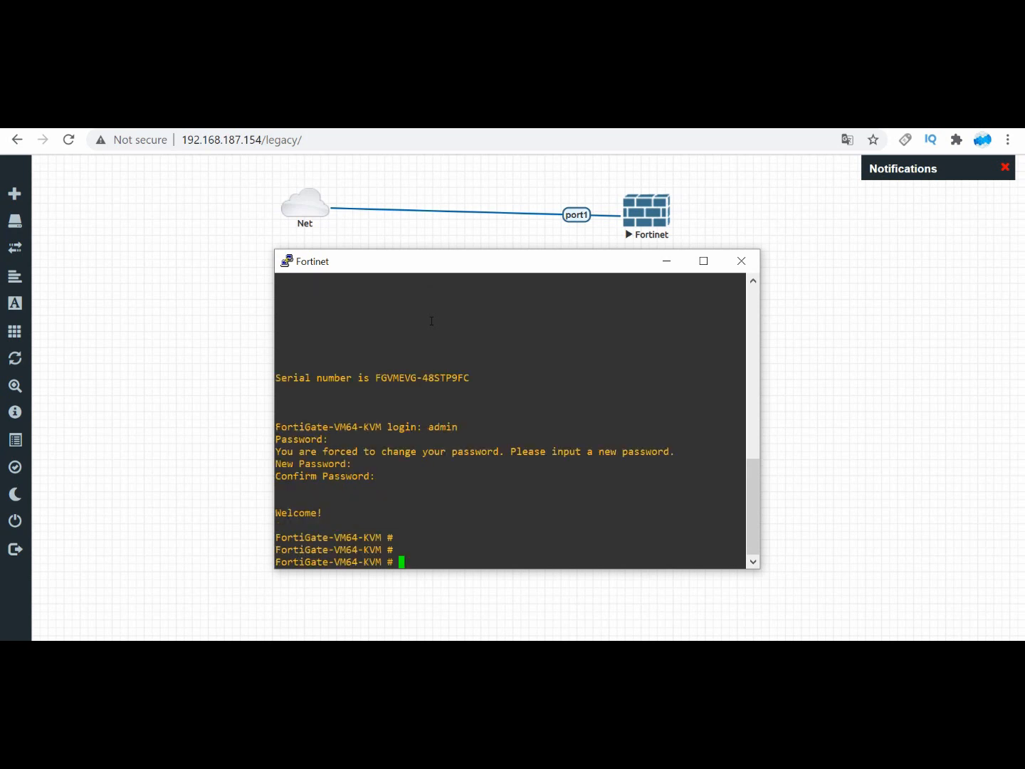
Step: Enter the system interface configuration on the Fortinet firewall and open port1 for editing
{"action": "type", "text": "config  system  interface"}
{"action": "key", "text": "Return"}
{"action": "key", "text": "Return"}
{"action": "type", "text": "eidt"}
{"action": "key", "text": "BackSpace"}
{"action": "key", "text": "BackSpace"}
{"action": "key", "text": "BackSpace"}
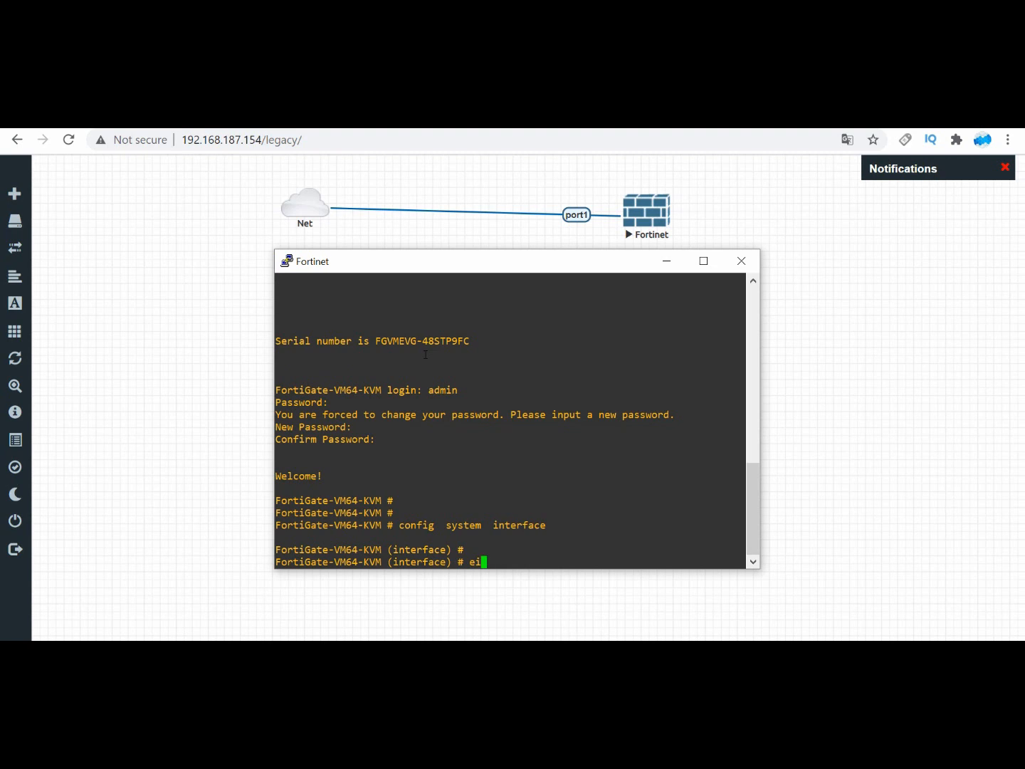
{"action": "type", "text": "dit port1"}
{"action": "key", "text": "Return"}
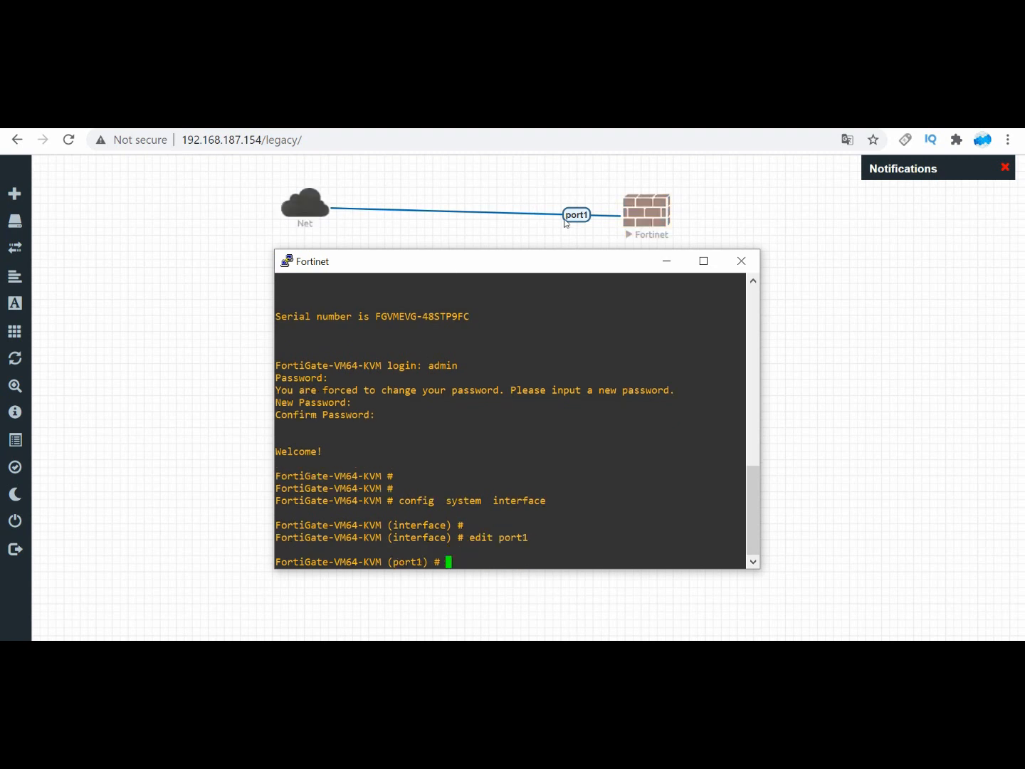
Step: Set port1's addressing mode to DHCP
{"action": "left_click", "coordinate": [609, 370]}
{"action": "type", "text": "set mode dhcp"}
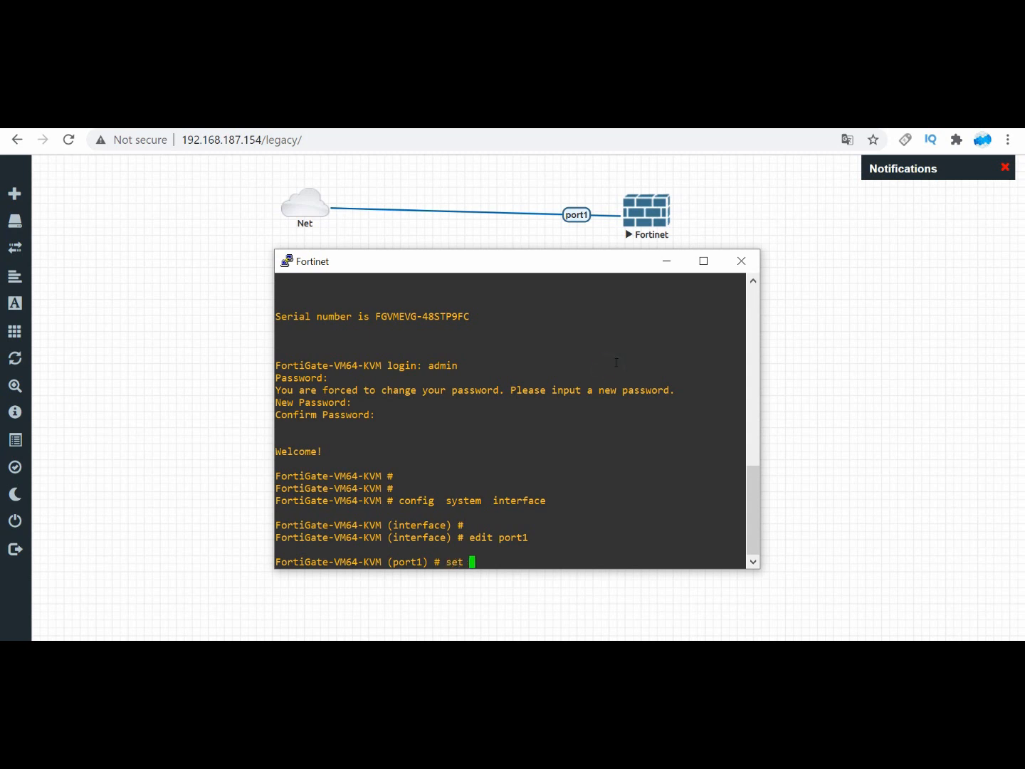
{"action": "key", "text": "Return"}
{"action": "key", "text": "Return"}
{"action": "key", "text": "Return"}
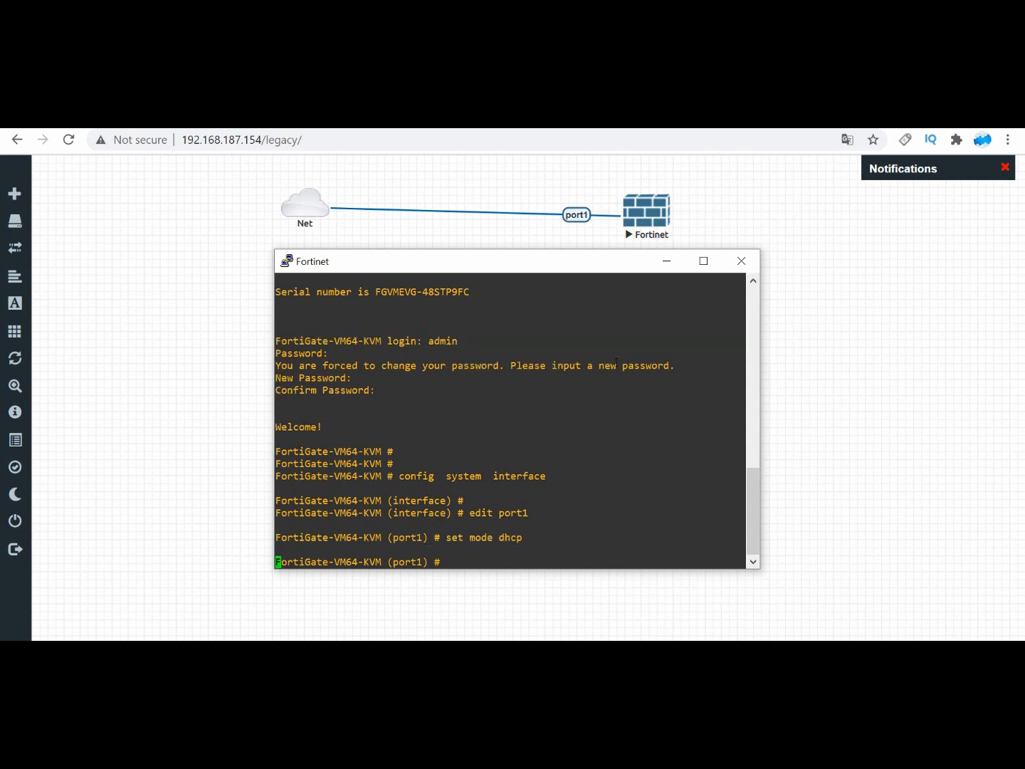
Step: Allow ping, https, http and ssh access on port1, and end the interface configuration
{"action": "type", "text": "s"}
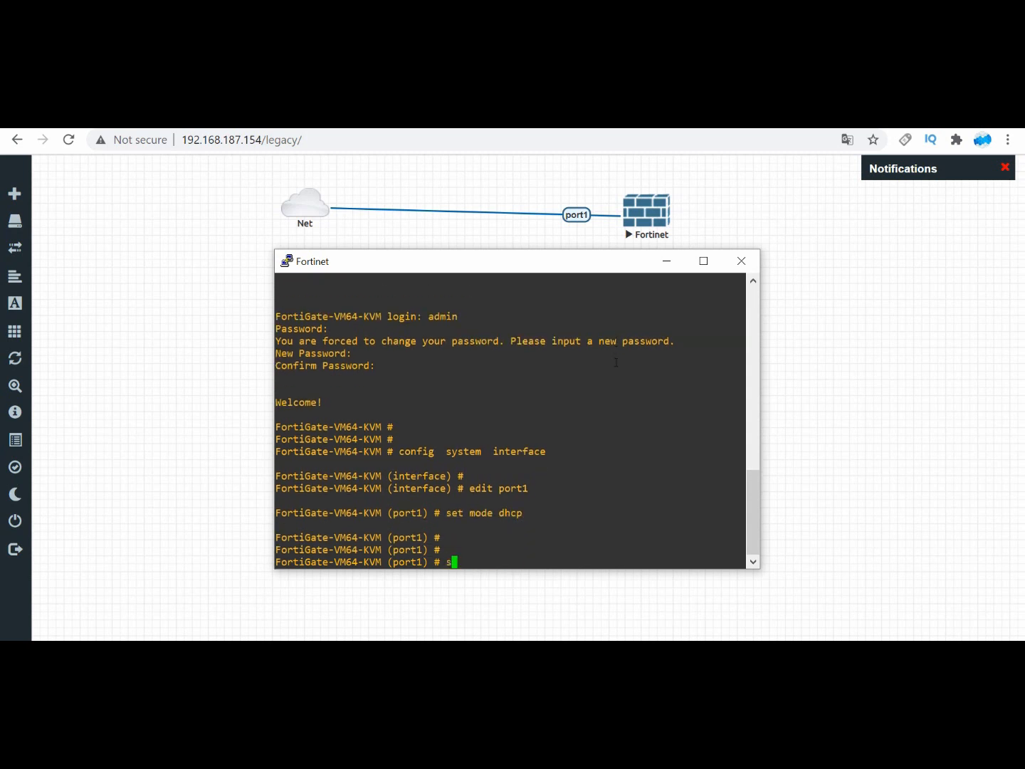
{"action": "type", "text": "et allowaccess  ping https http ssh"}
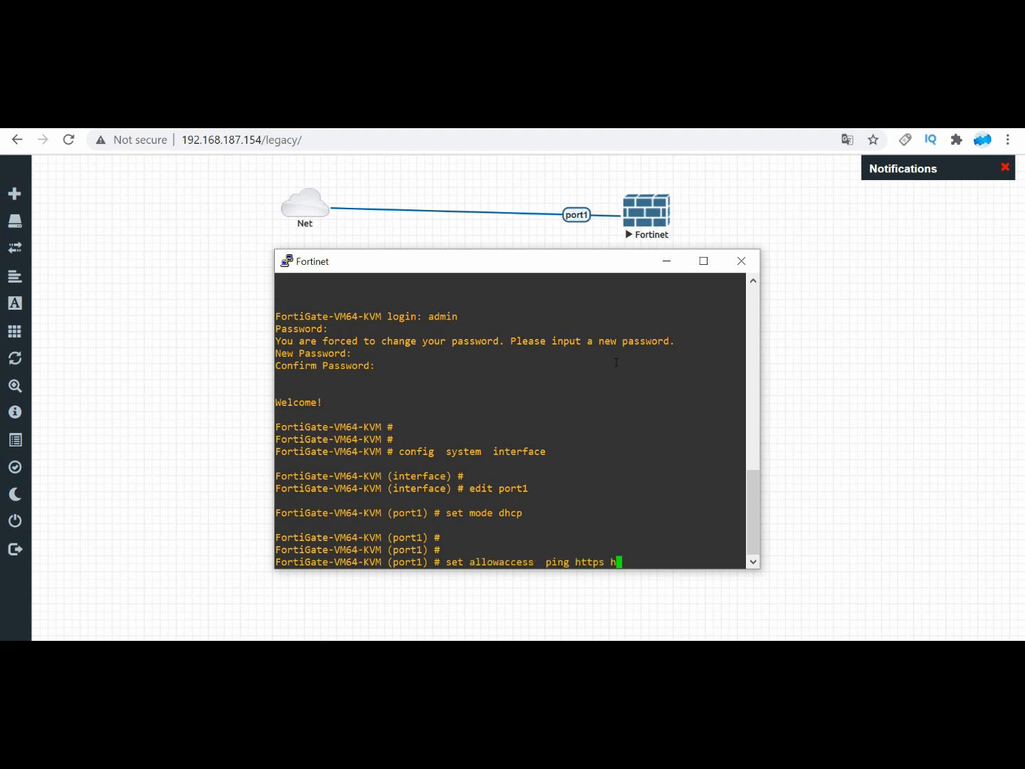
{"action": "key", "text": "Return"}
{"action": "key", "text": "Return"}
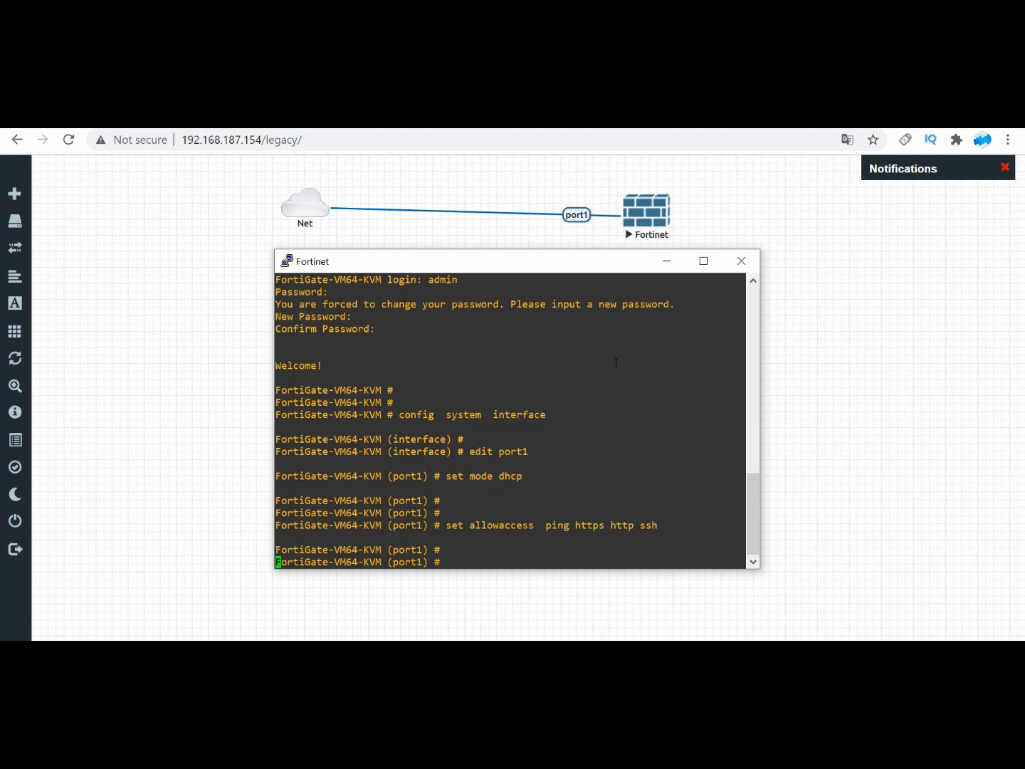
{"action": "type", "text": "end"}
{"action": "key", "text": "Return"}
{"action": "key", "text": "Return"}
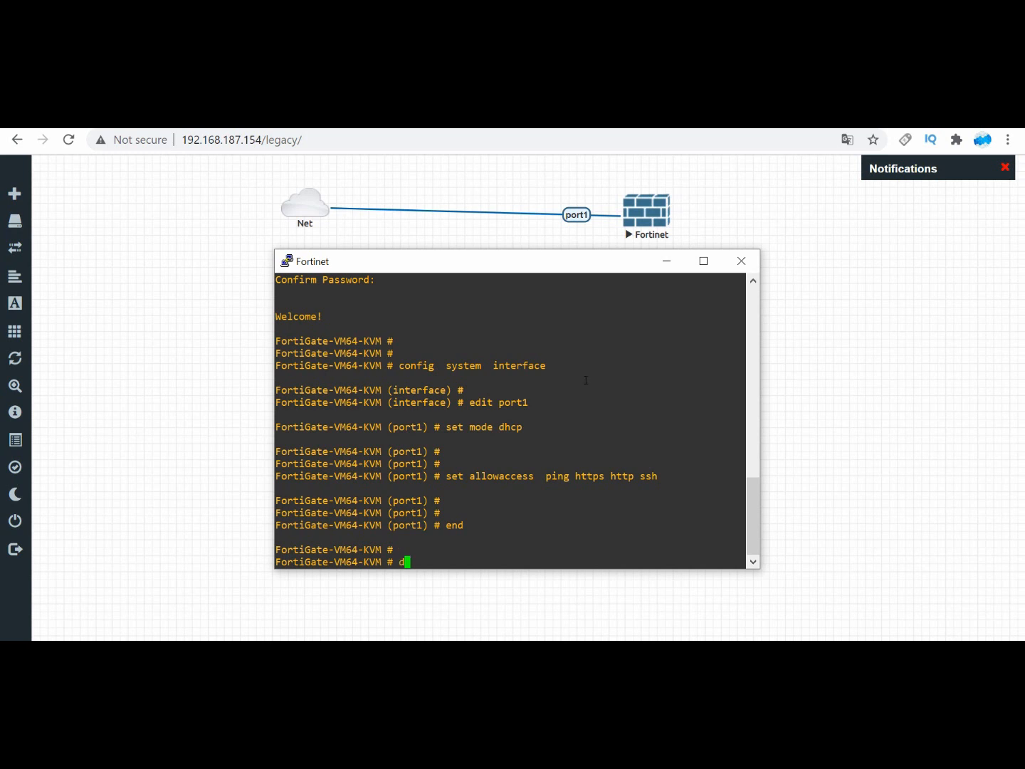
Step: List the firewall's IP addresses with the diagnose ip address list command
{"action": "type", "text": "diagnose  ip address  list"}
{"action": "key", "text": "Return"}
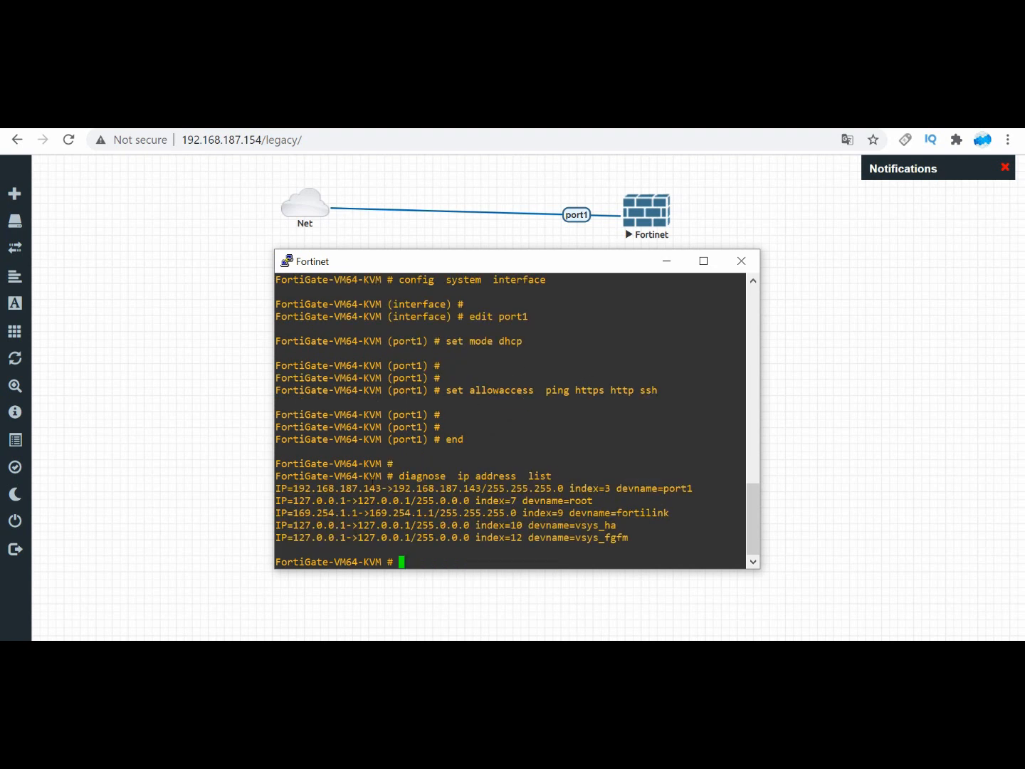
Step: Open a Windows command prompt, ping the firewall's port1 address 192.168.187.143, and close the prompt
{"action": "key", "text": "super+r"}
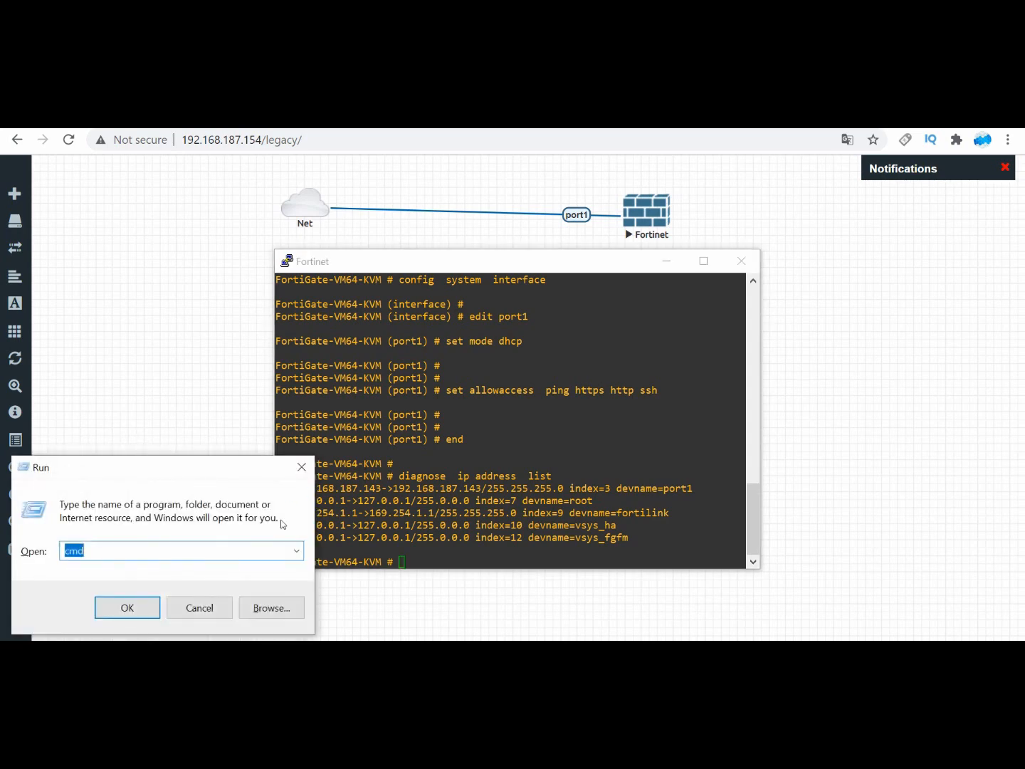
{"action": "left_click", "coordinate": [149, 606]}
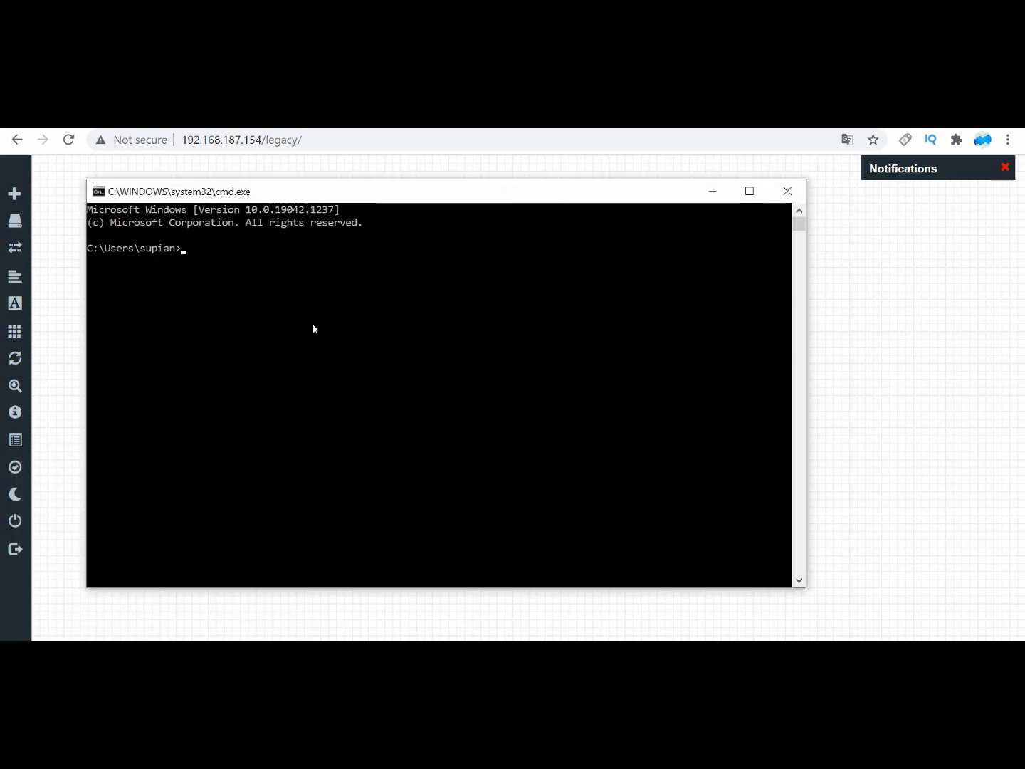
{"action": "type", "text": "ping 192.168.187.143"}
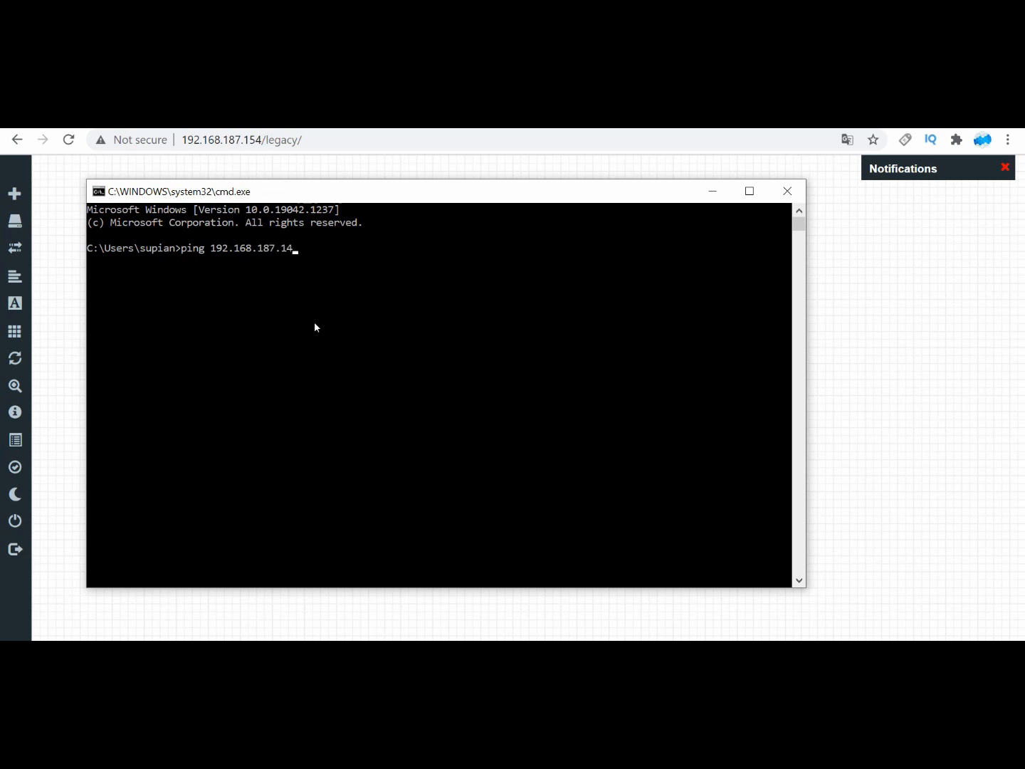
{"action": "key", "text": "Return"}
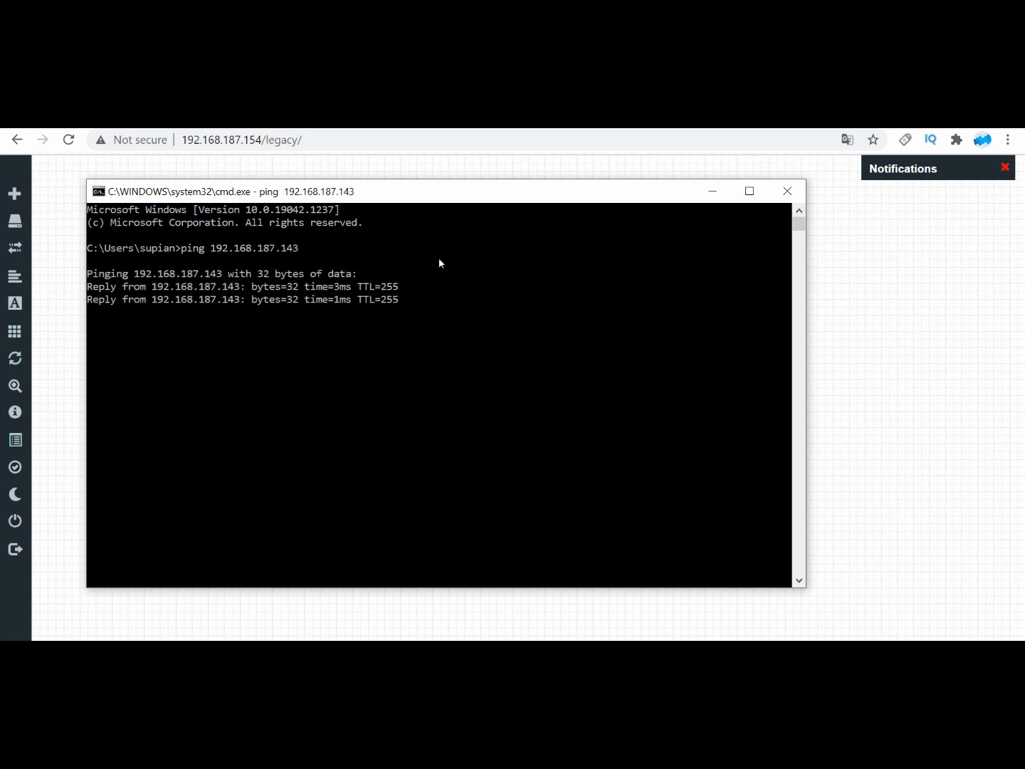
{"action": "key", "text": "ctrl+c"}
{"action": "left_click", "coordinate": [788, 190]}
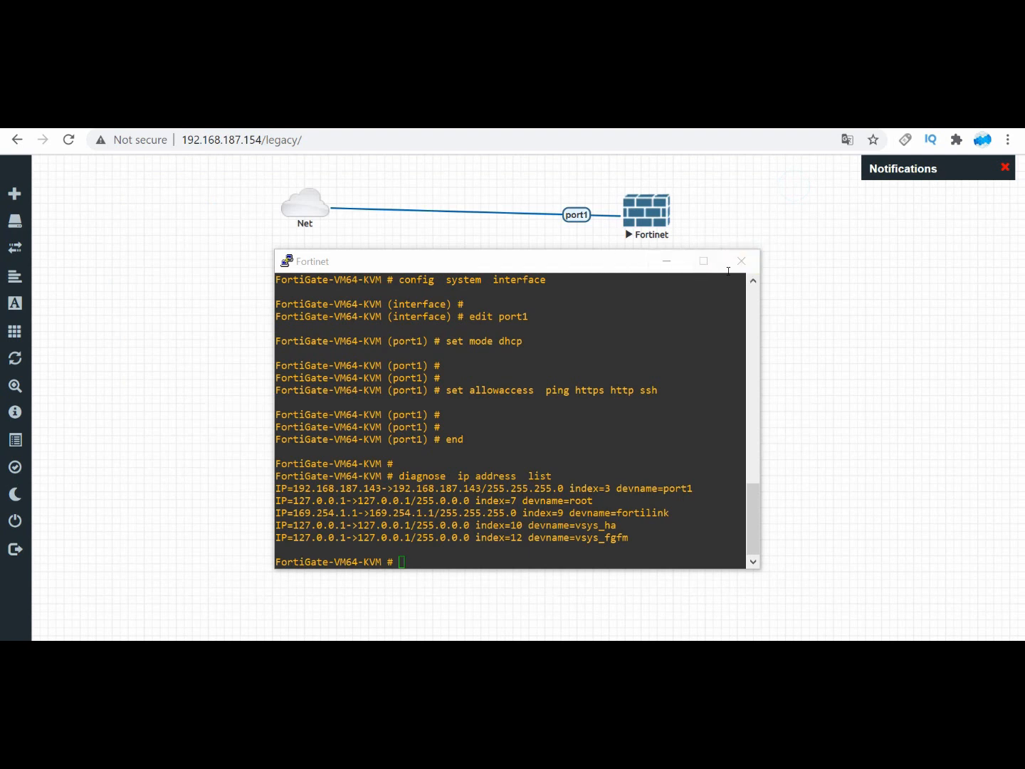
Step: Close the Fortinet console session and stop the Fortinet node
{"action": "left_click", "coordinate": [741, 268]}
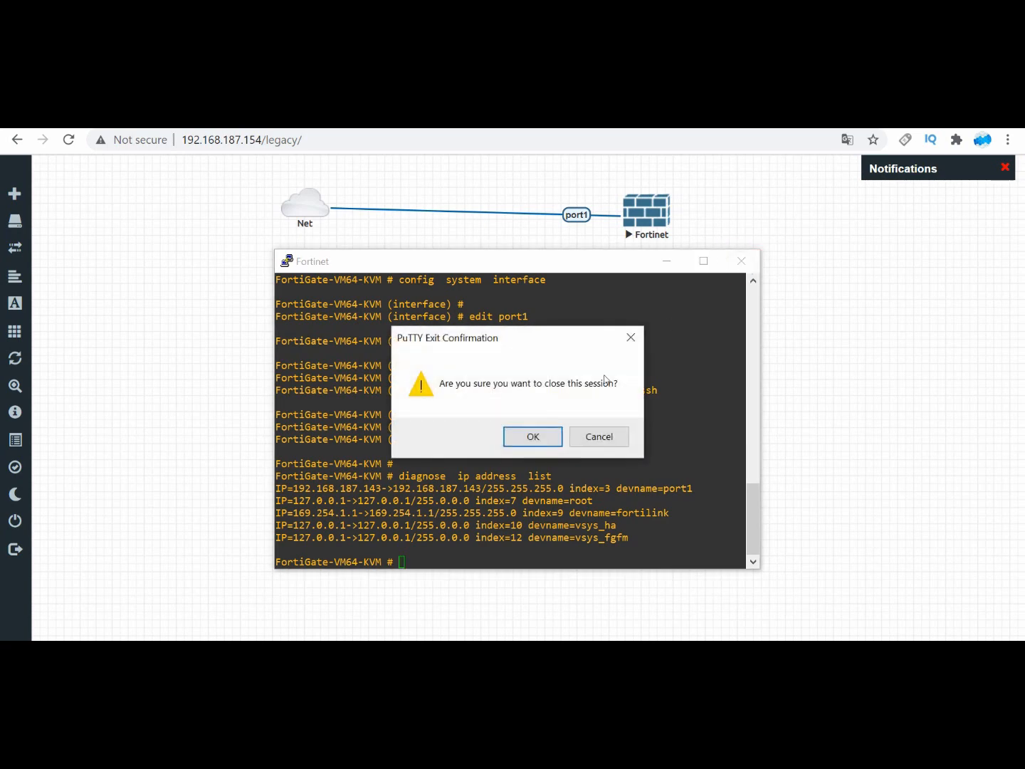
{"action": "left_click", "coordinate": [532, 436]}
{"action": "right_click", "coordinate": [648, 221]}
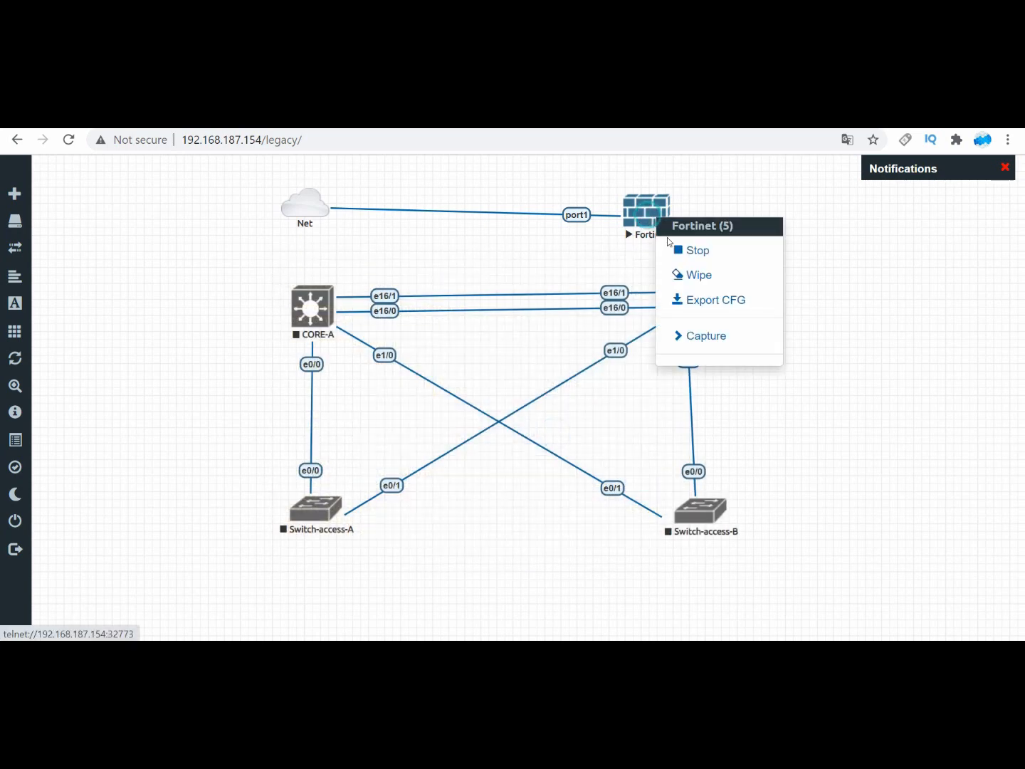
{"action": "left_click", "coordinate": [676, 248]}
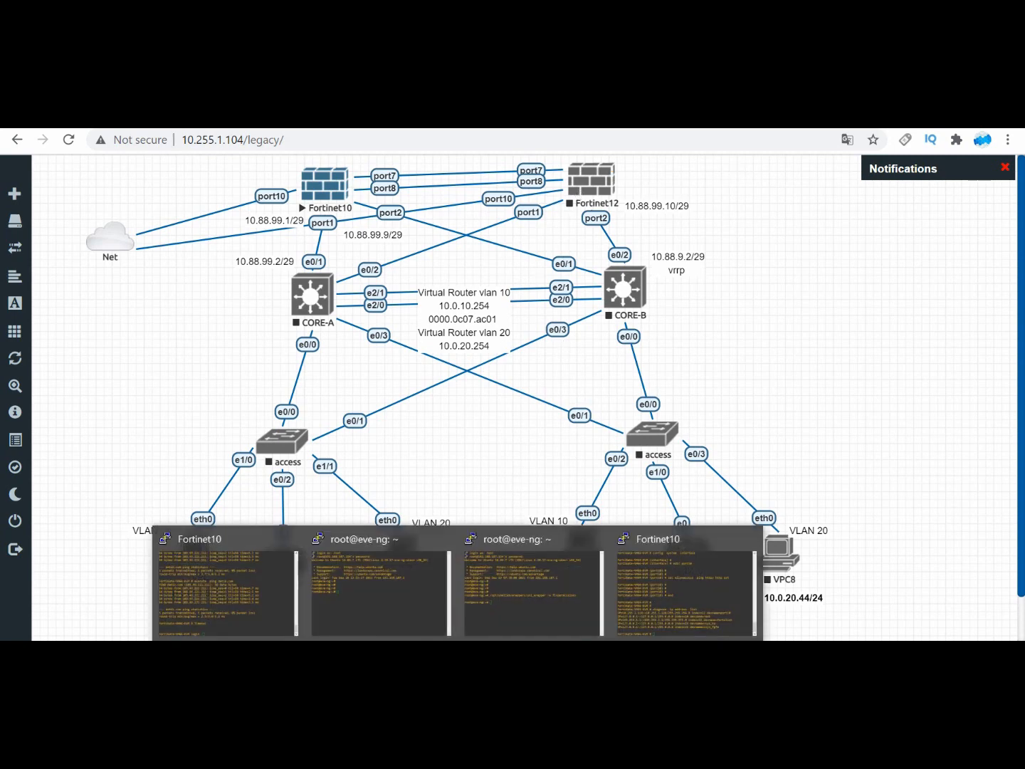
Step: Check port10's address in the Fortinet10 console, and open 10.255.1.128 in a new browser tab
{"action": "left_click", "coordinate": [644, 580]}
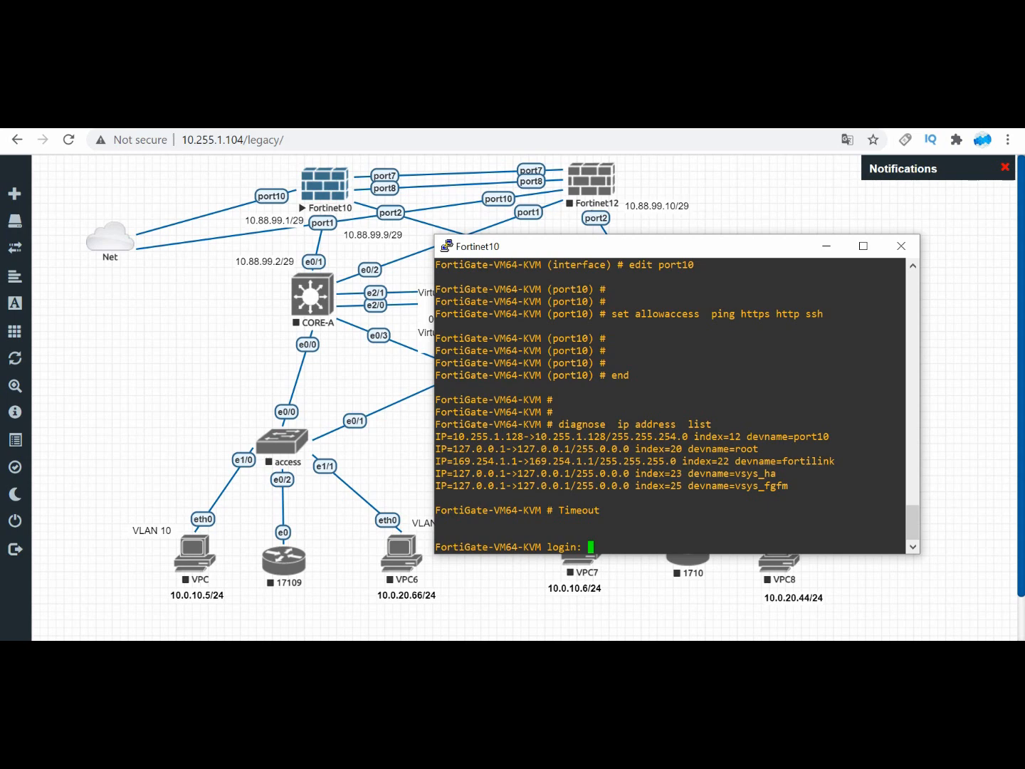
{"action": "left_click", "coordinate": [681, 120]}
{"action": "type", "text": "10.2"}
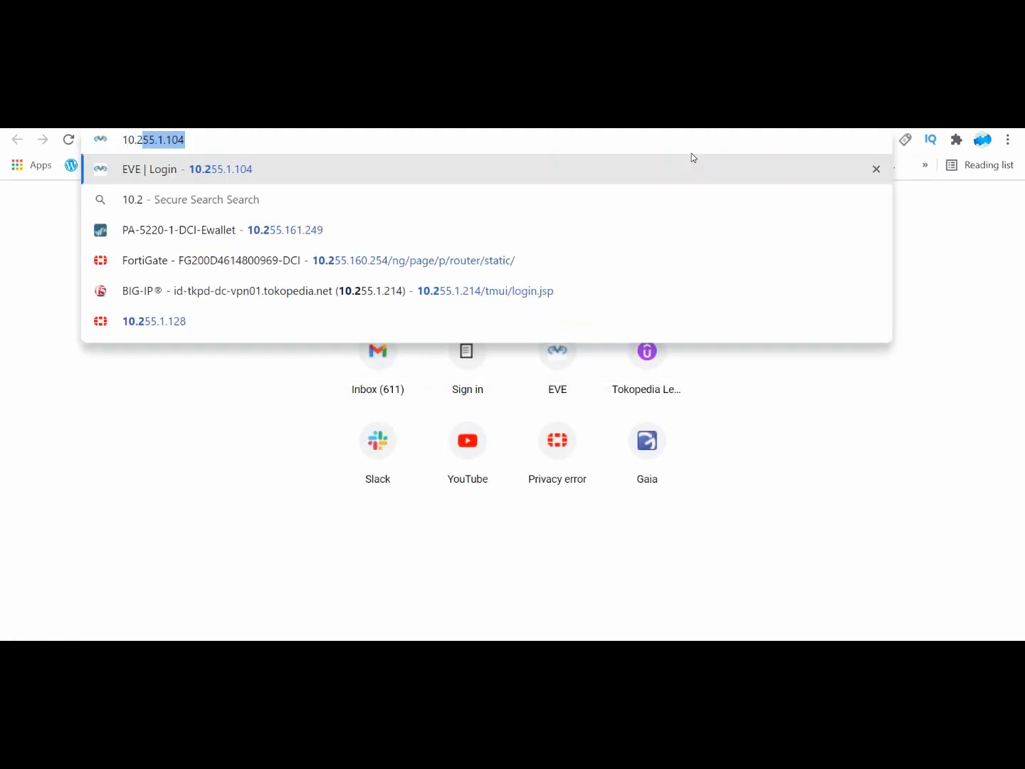
{"action": "type", "text": "55.1.128"}
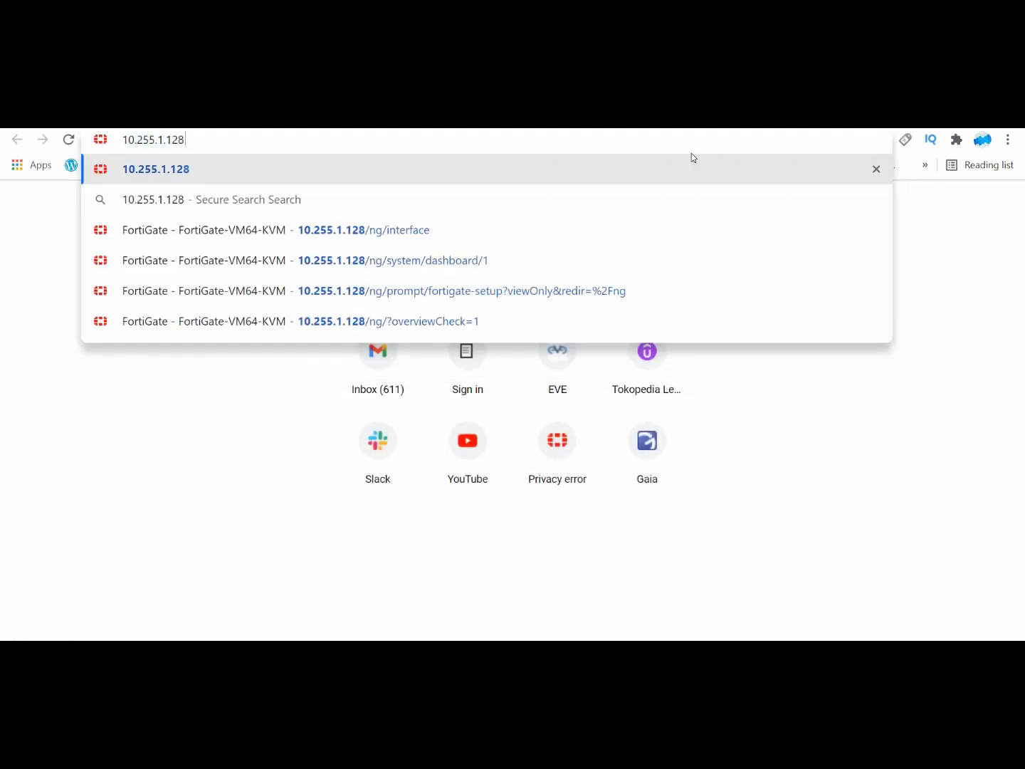
{"action": "key", "text": "Return"}
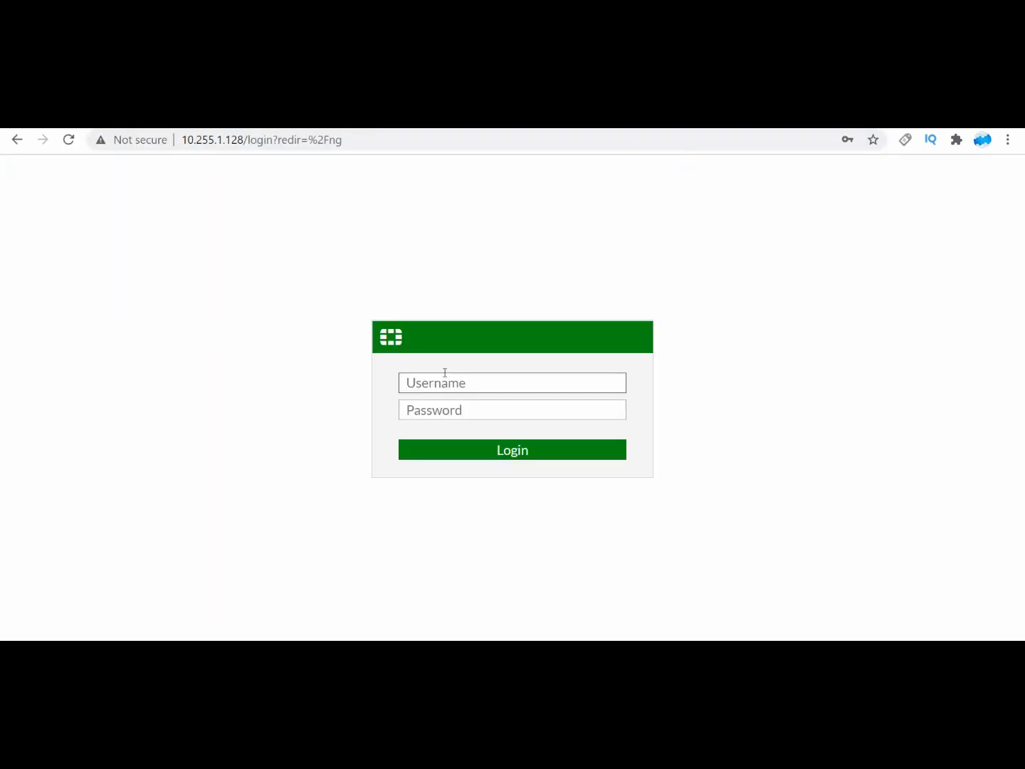
Step: Log in to the FortiGate web interface with the username and account password
{"action": "left_click", "coordinate": [445, 374]}
{"action": "left_click", "coordinate": [449, 412]}
{"action": "left_click", "coordinate": [501, 450]}
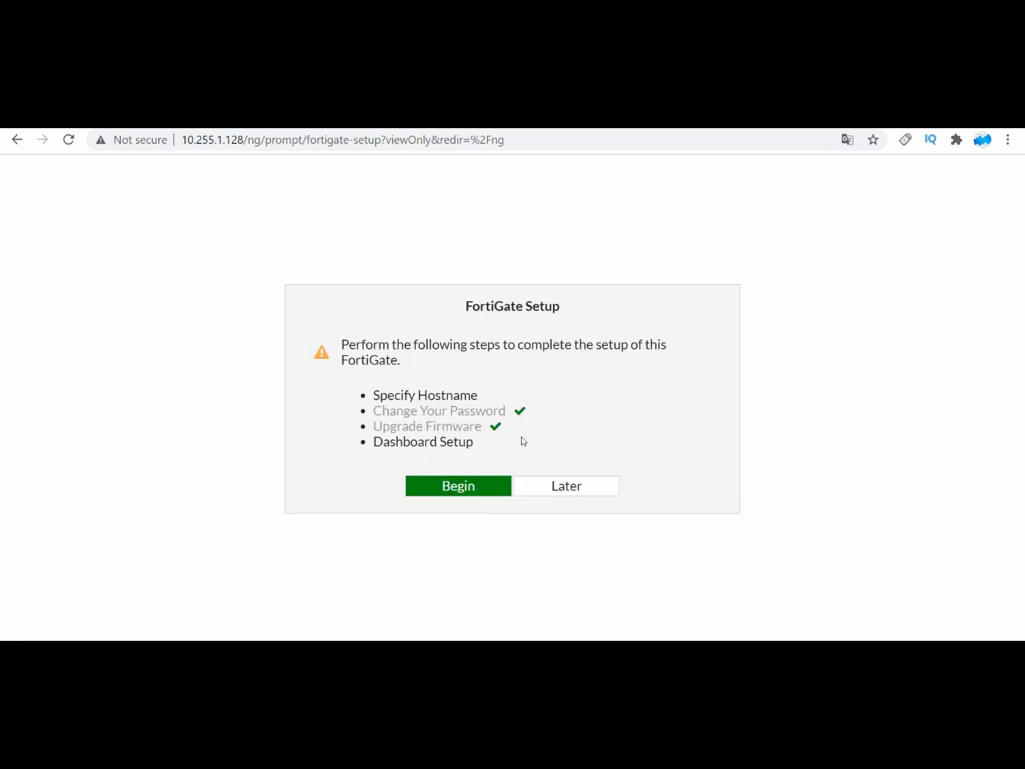
Step: Postpone the FortiGate setup, and dismiss the FortiOS 6.4.4 introduction with Don't show again enabled
{"action": "left_click", "coordinate": [538, 485]}
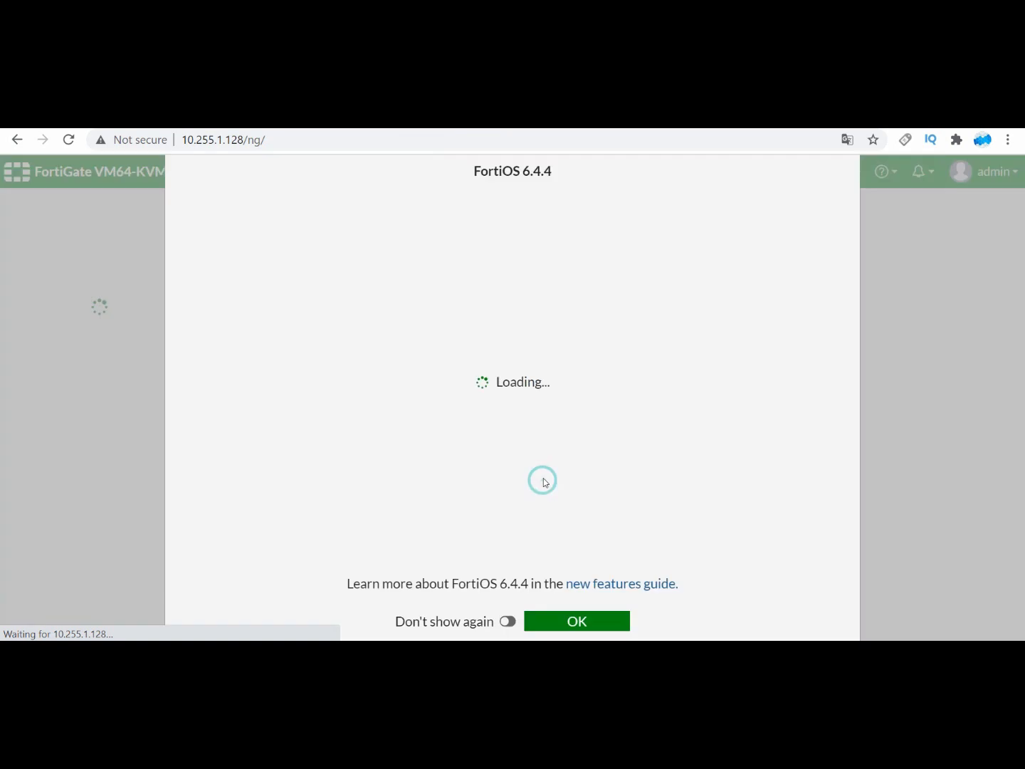
{"action": "left_click", "coordinate": [508, 619]}
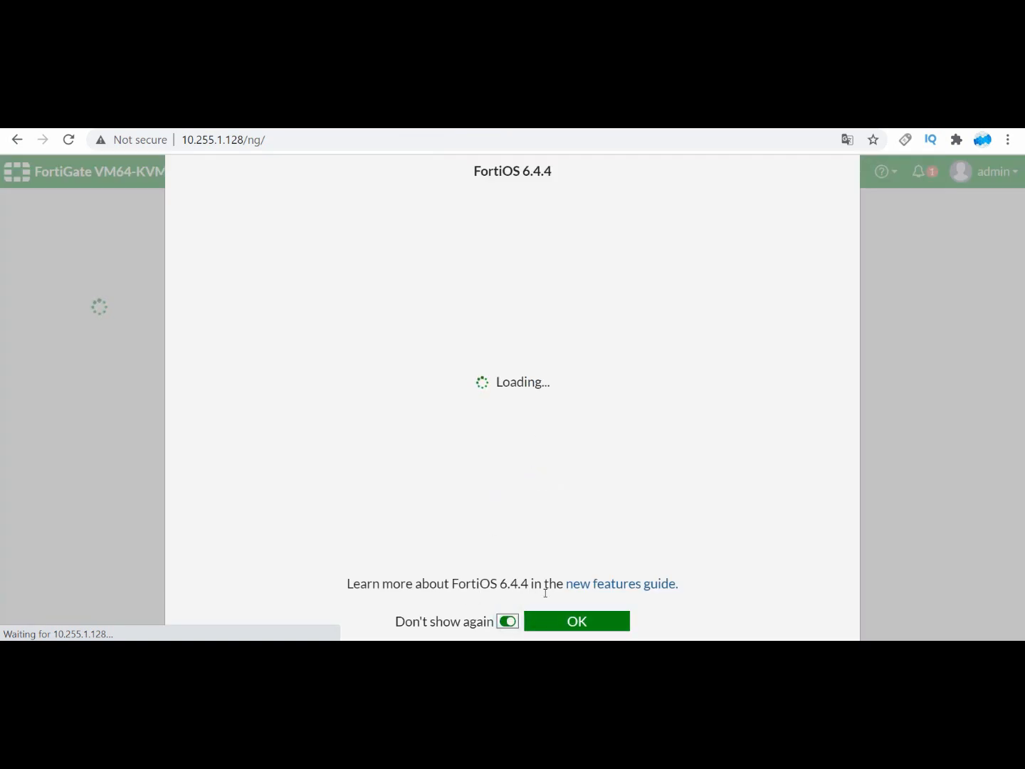
{"action": "left_click", "coordinate": [548, 617]}
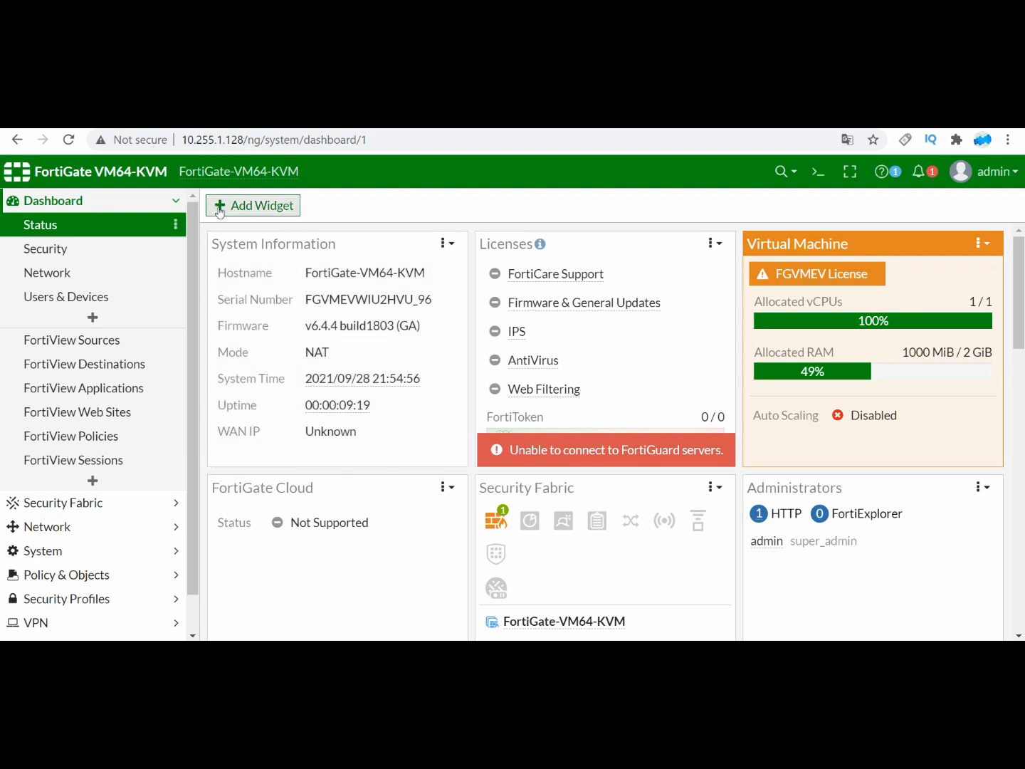
Step: Examine the Status dashboard's Licenses, Virtual Machine, Security Fabric and CPU widgets
{"action": "left_click", "coordinate": [640, 243]}
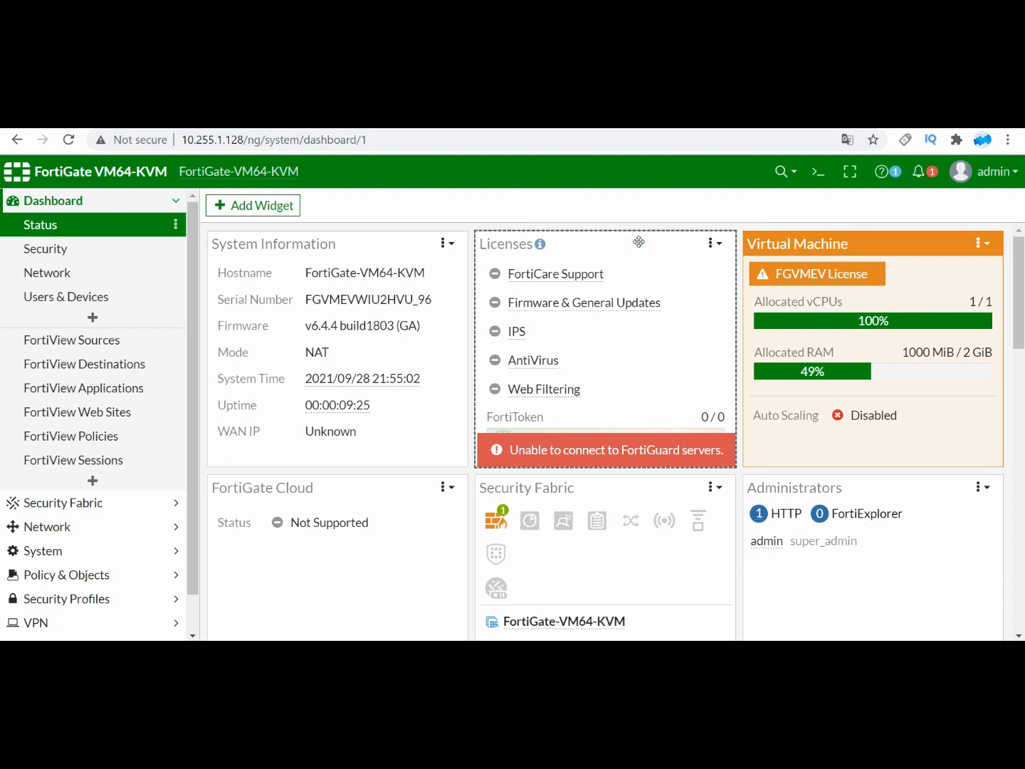
{"action": "left_click", "coordinate": [639, 241]}
{"action": "left_click", "coordinate": [843, 273]}
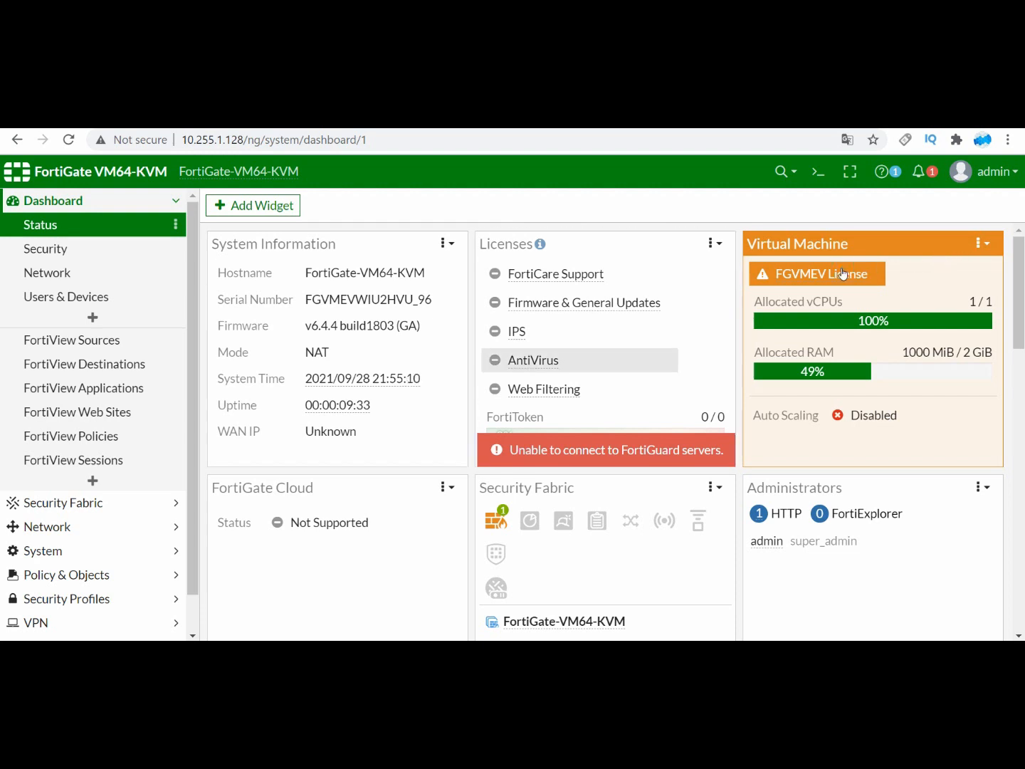
{"action": "left_click", "coordinate": [843, 273]}
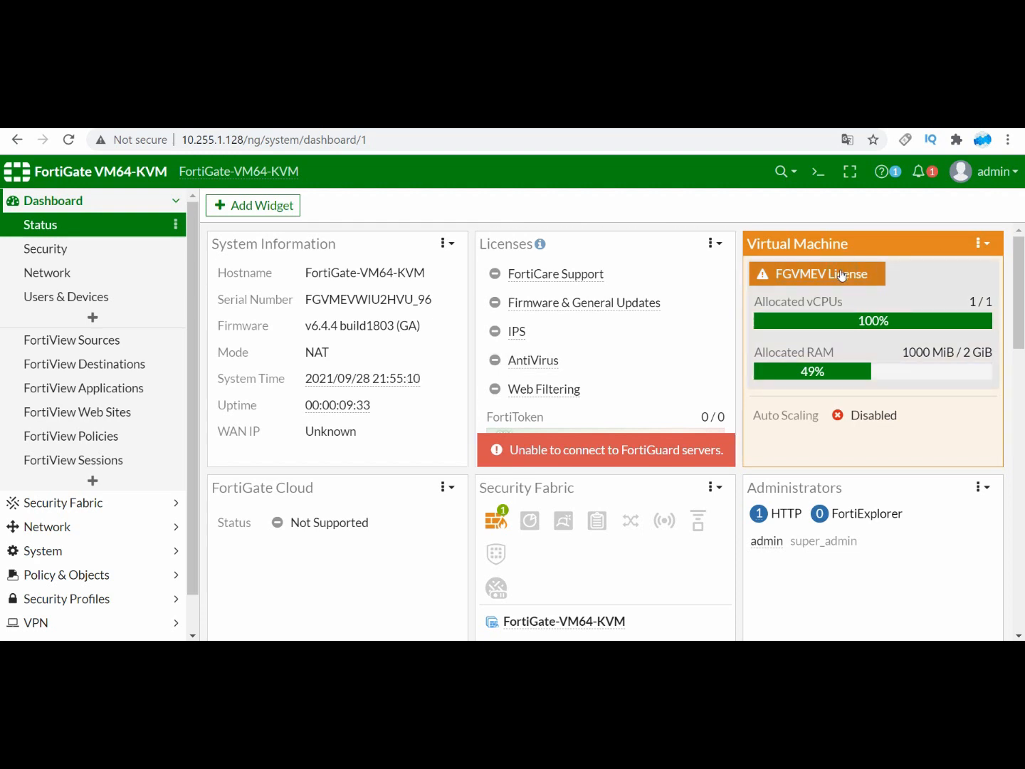
{"action": "scroll", "coordinate": [839, 285], "scroll_direction": "down", "scroll_amount": 3}
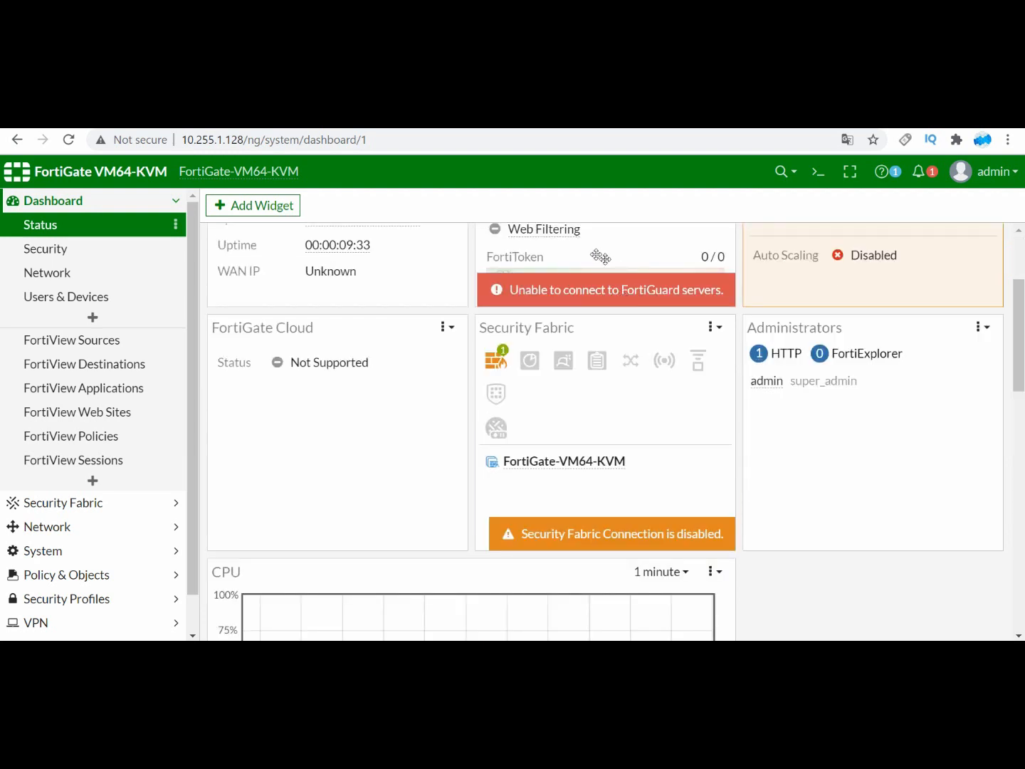
{"action": "scroll", "coordinate": [598, 271], "scroll_direction": "down", "scroll_amount": 3}
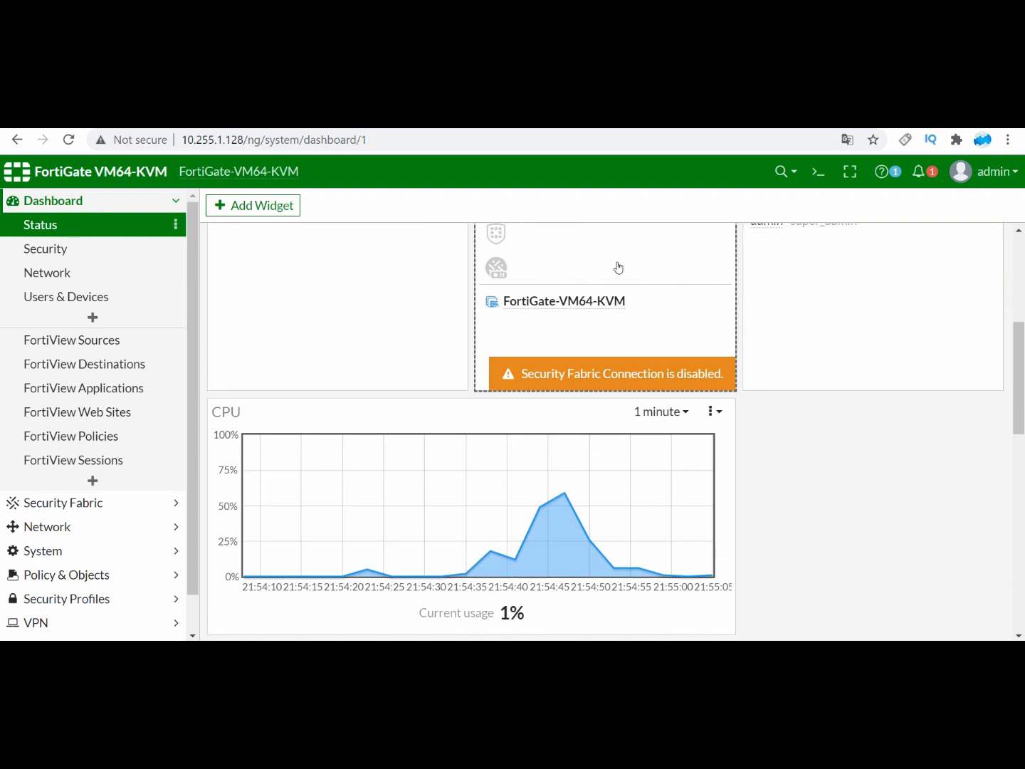
{"action": "scroll", "coordinate": [593, 279], "scroll_direction": "up", "scroll_amount": 6}
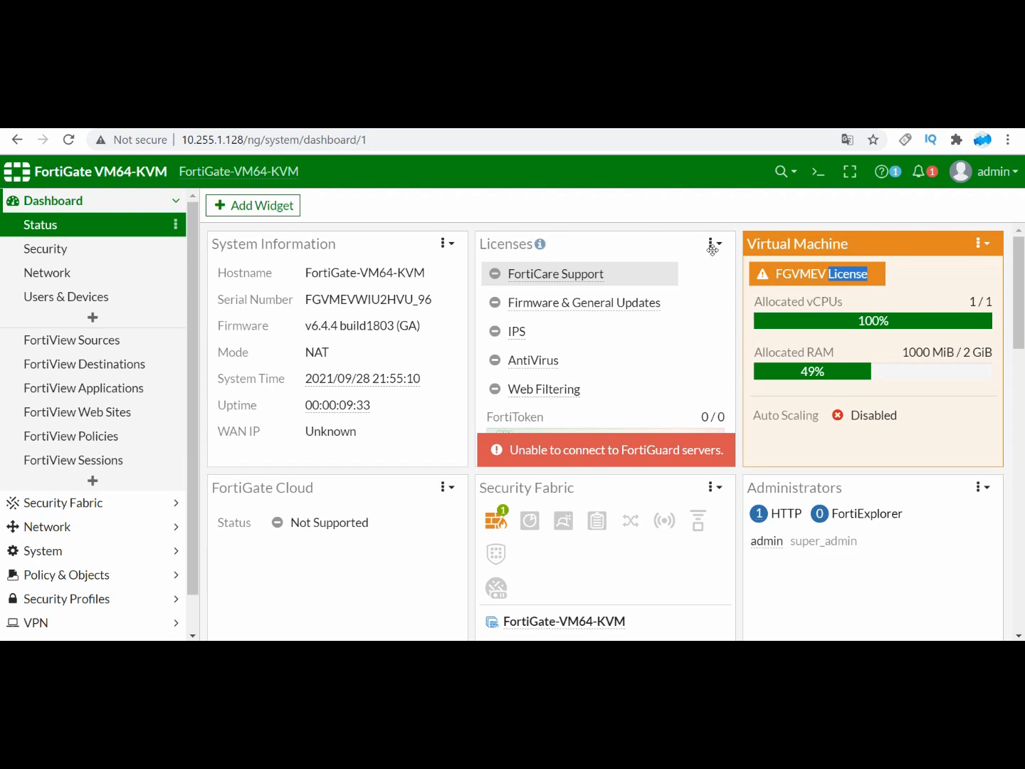
{"action": "left_click_drag", "start_coordinate": [663, 262], "coordinate": [646, 314]}
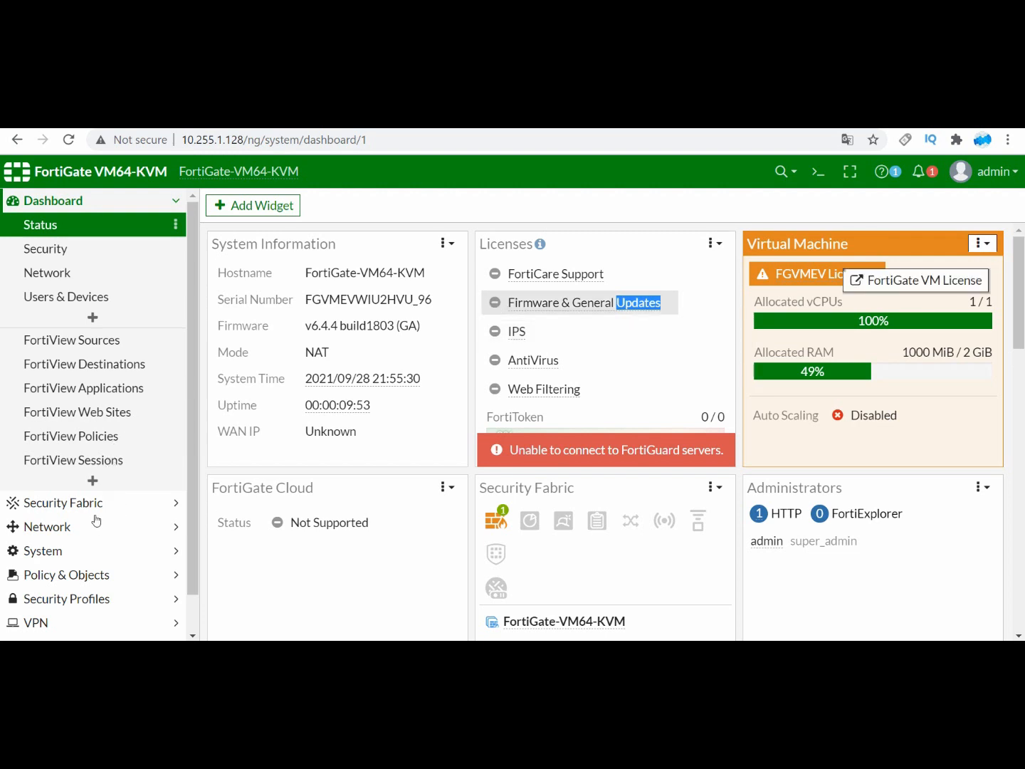
Step: Open the Firewall Policy page under Policy & Objects
{"action": "left_click", "coordinate": [100, 573]}
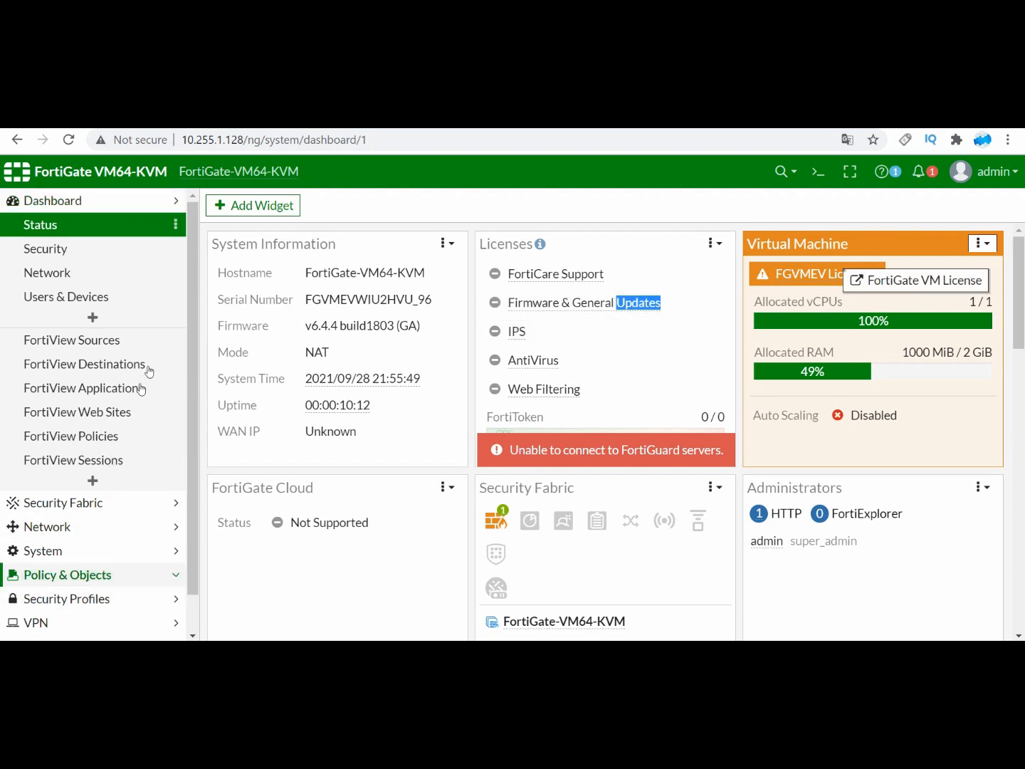
{"action": "left_click", "coordinate": [106, 314]}
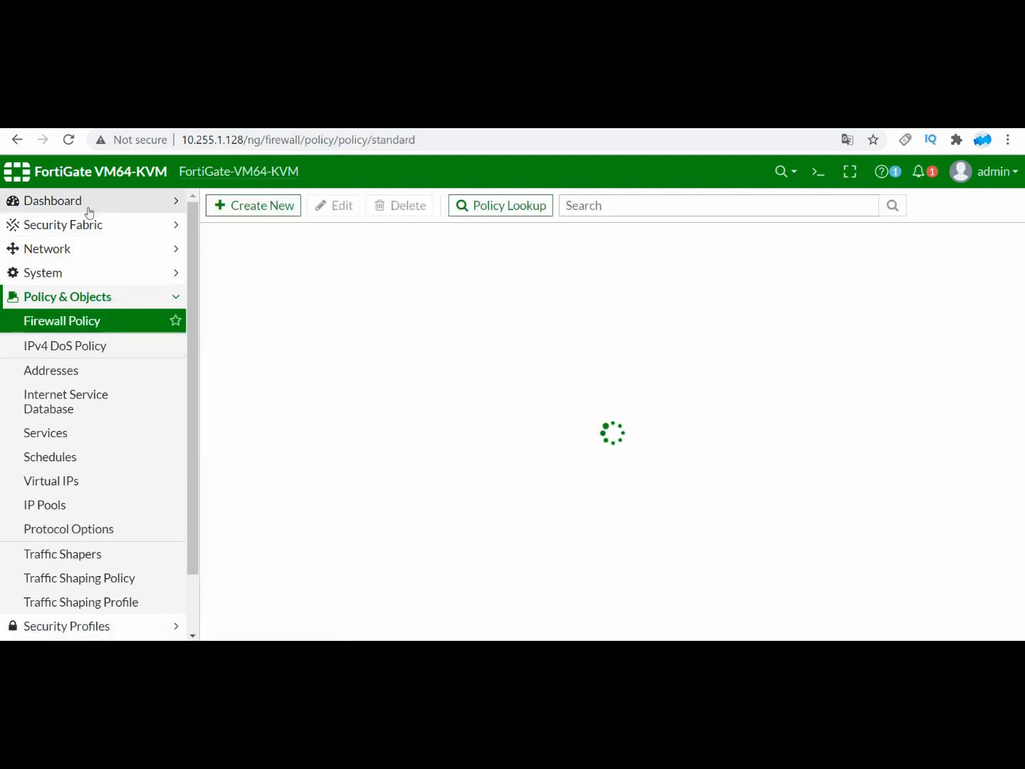
Step: Go to the Status dashboard and open the FortiGuard license details for FortiCare Support from the Licenses widget
{"action": "left_click", "coordinate": [87, 202]}
{"action": "left_click", "coordinate": [82, 238]}
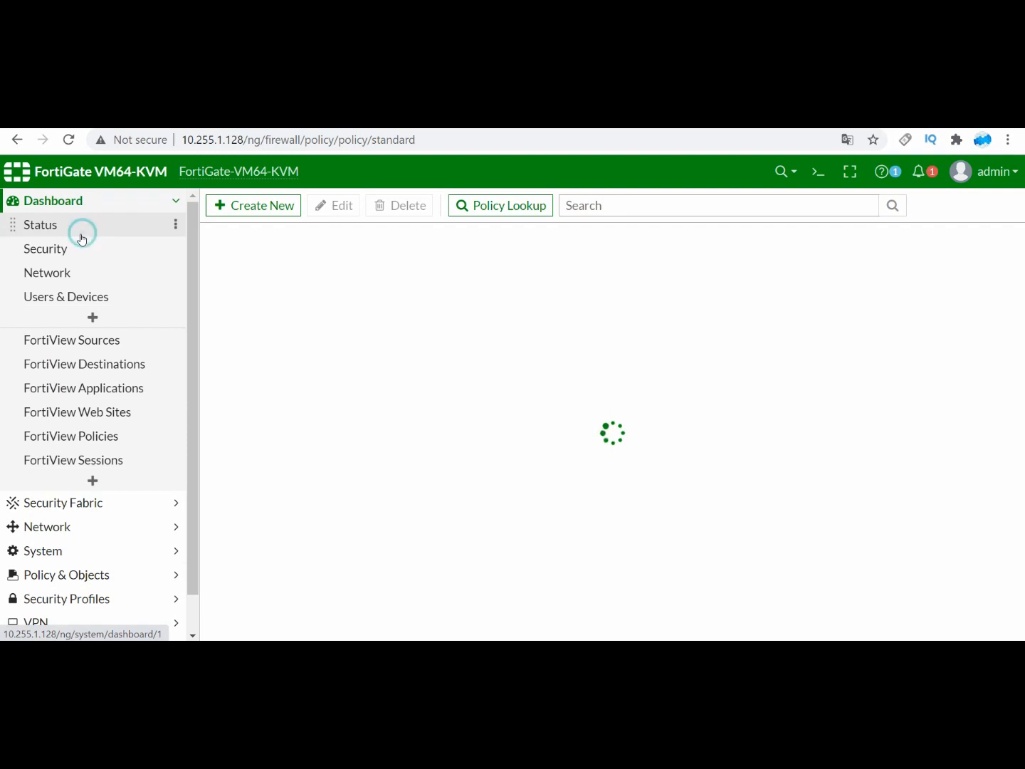
{"action": "left_click", "coordinate": [62, 234]}
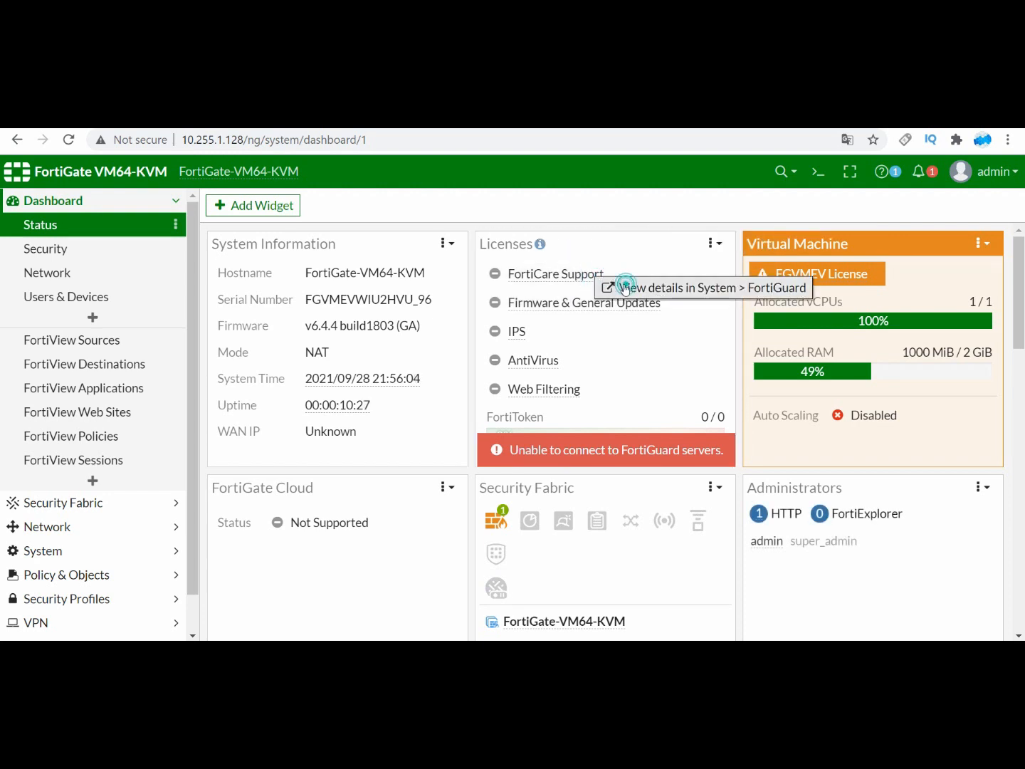
{"action": "left_click", "coordinate": [622, 282]}
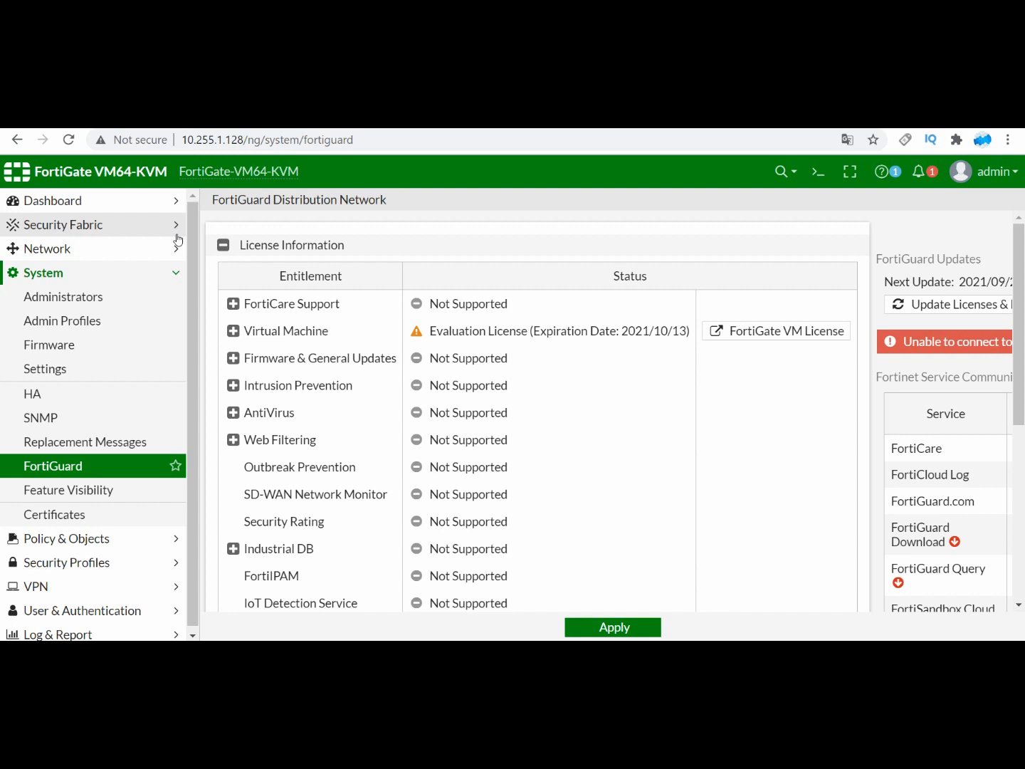
Step: Expand the Virtual Machine entitlement and compare the evaluation license's expiration date with the October 2021 system calendar
{"action": "left_click", "coordinate": [234, 332]}
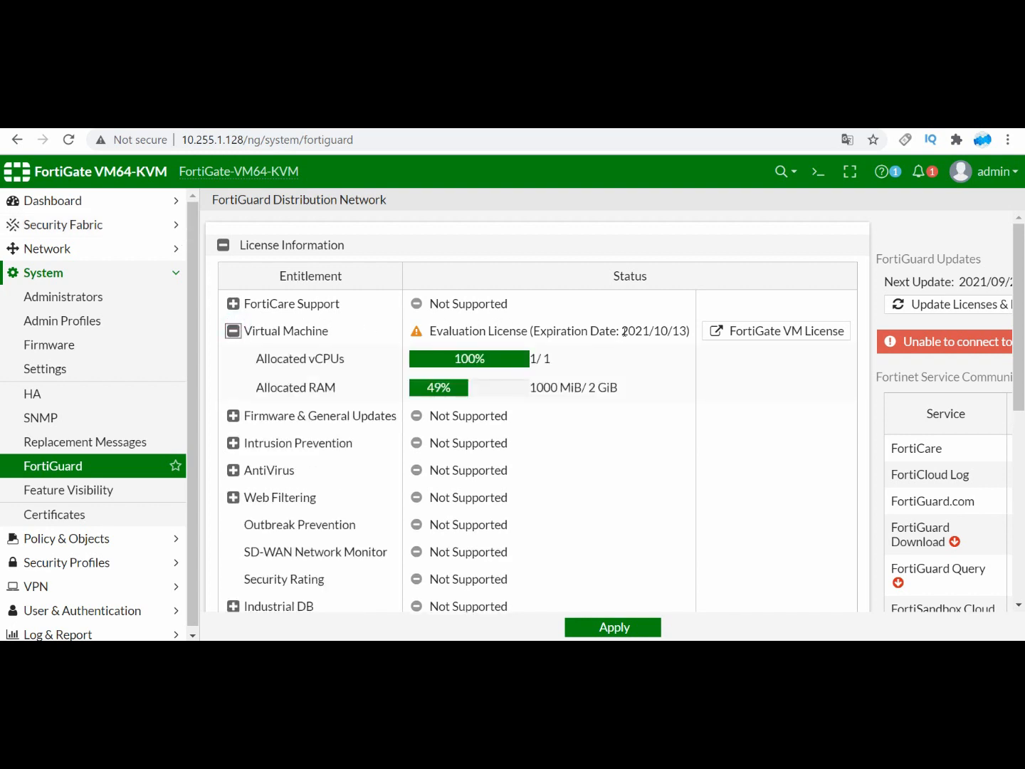
{"action": "left_click_drag", "start_coordinate": [623, 331], "coordinate": [678, 330]}
{"action": "left_click", "coordinate": [954, 655]}
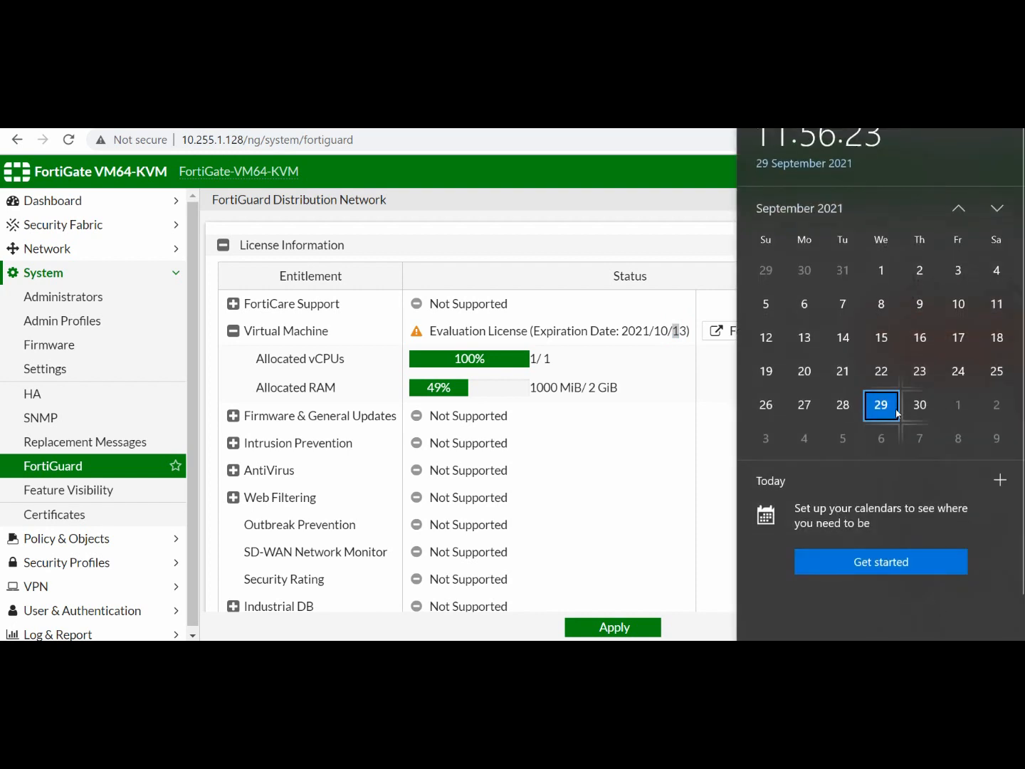
{"action": "left_click", "coordinate": [995, 208]}
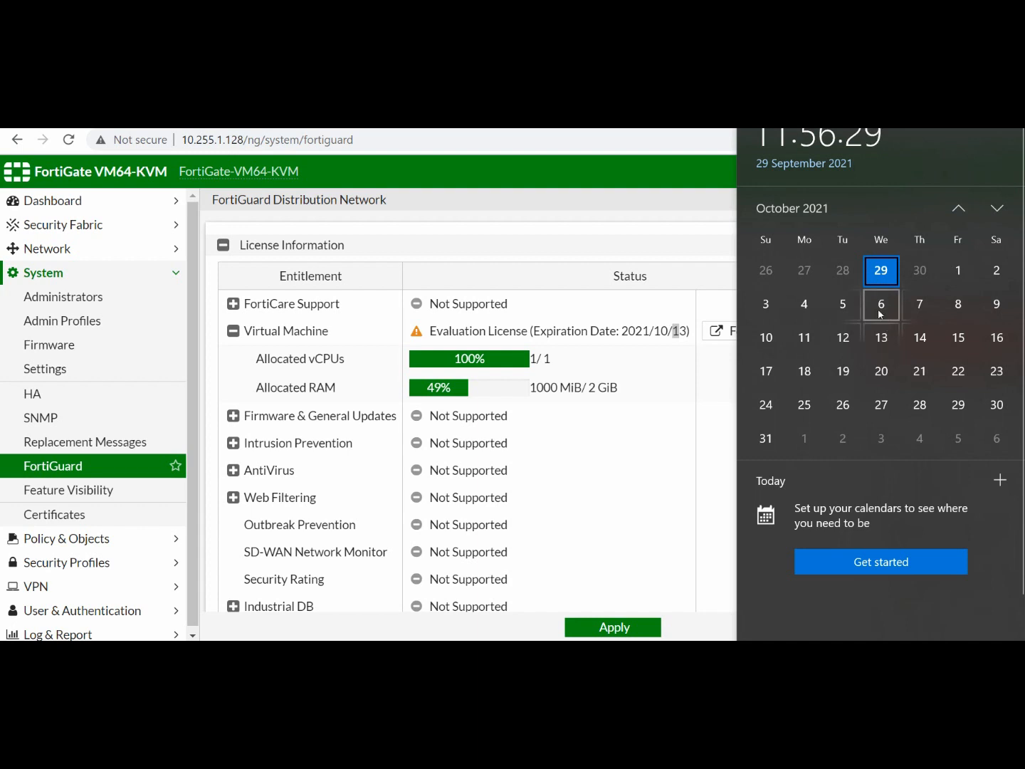
{"action": "left_click", "coordinate": [573, 423]}
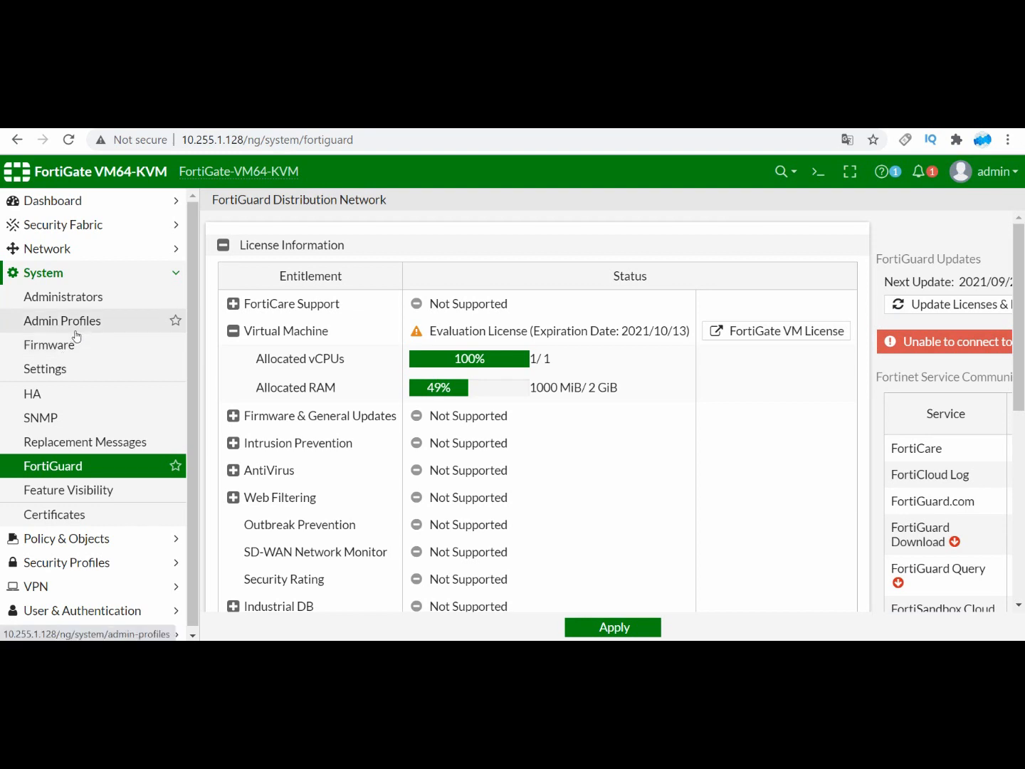
Step: Return to the Status dashboard, and open the Backup System Configuration page from the administrator account's Configuration options
{"action": "left_click", "coordinate": [67, 202]}
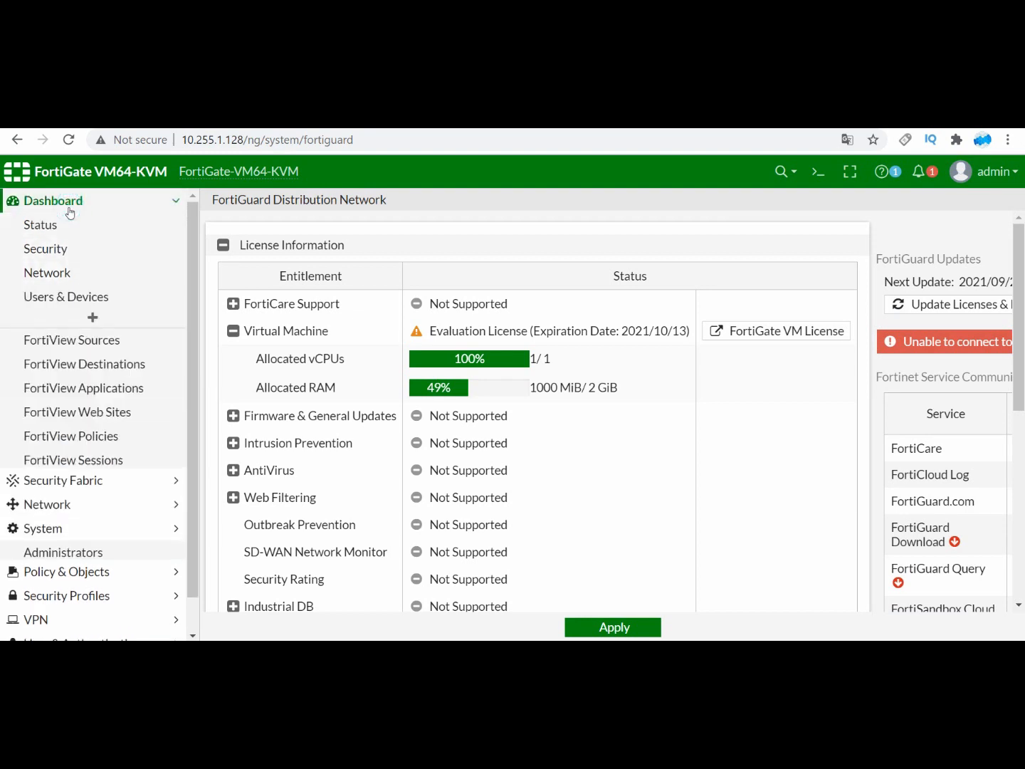
{"action": "left_click", "coordinate": [59, 227]}
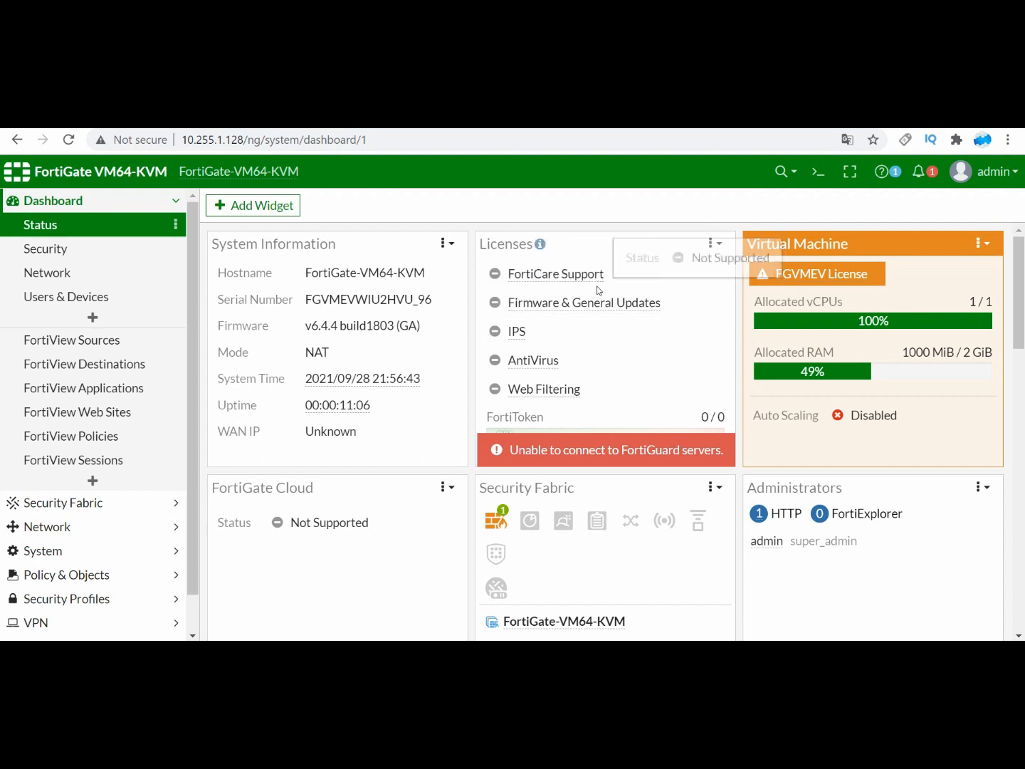
{"action": "mouse_move", "coordinate": [591, 282]}
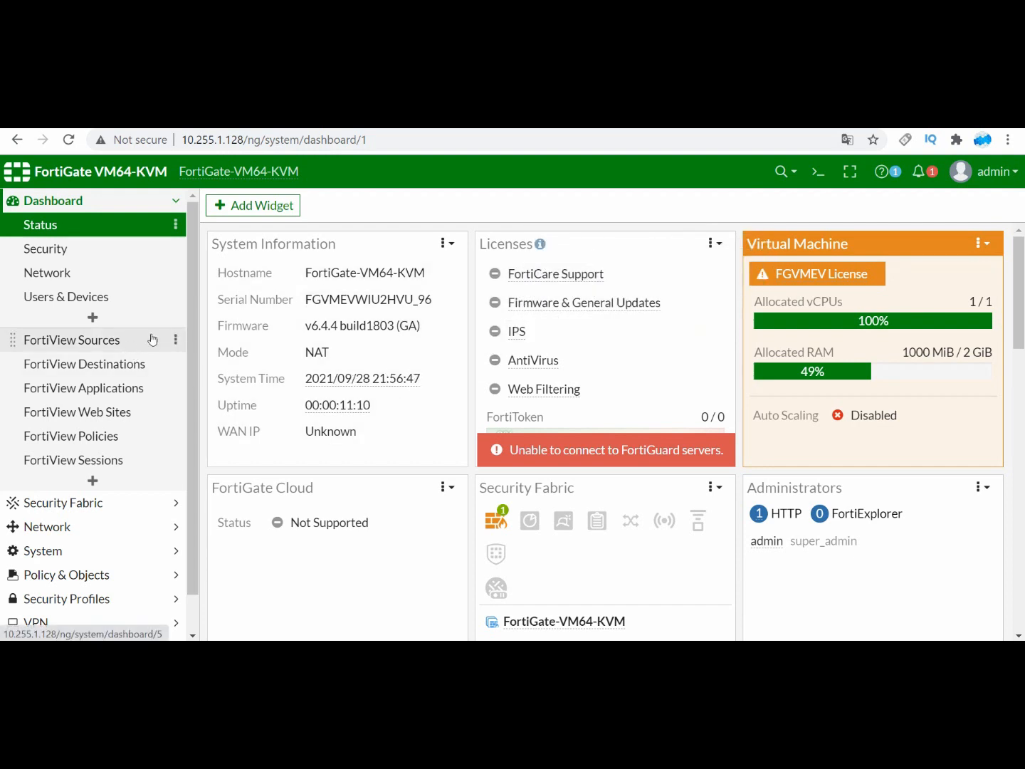
{"action": "left_click", "coordinate": [996, 176]}
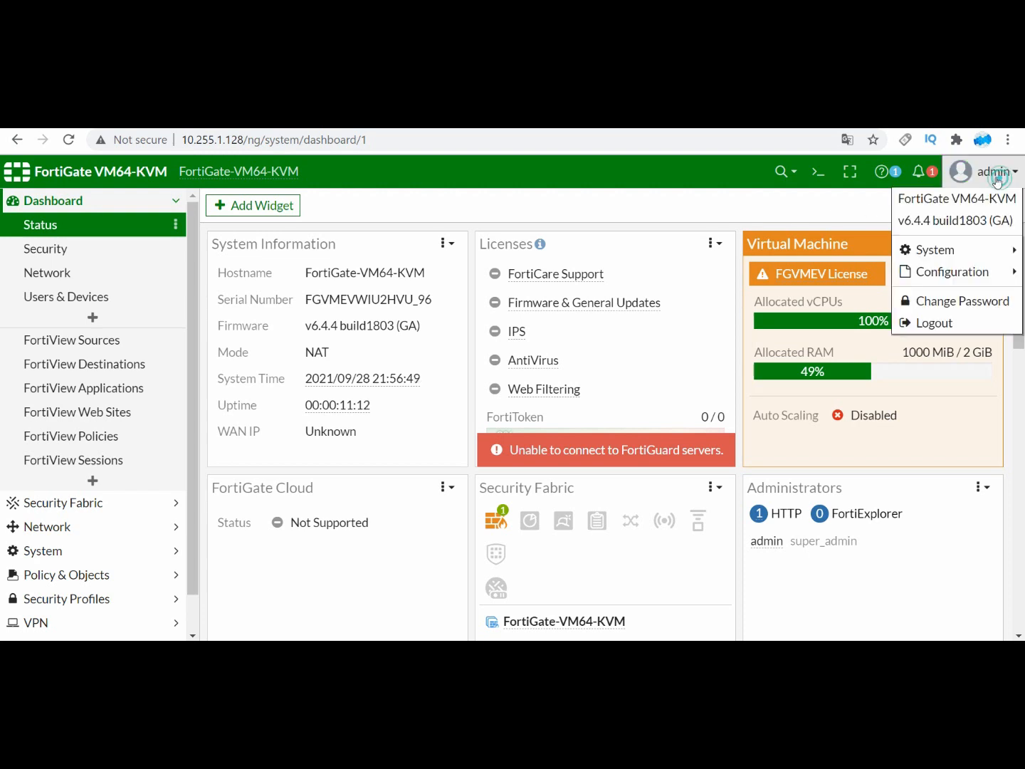
{"action": "mouse_move", "coordinate": [951, 255]}
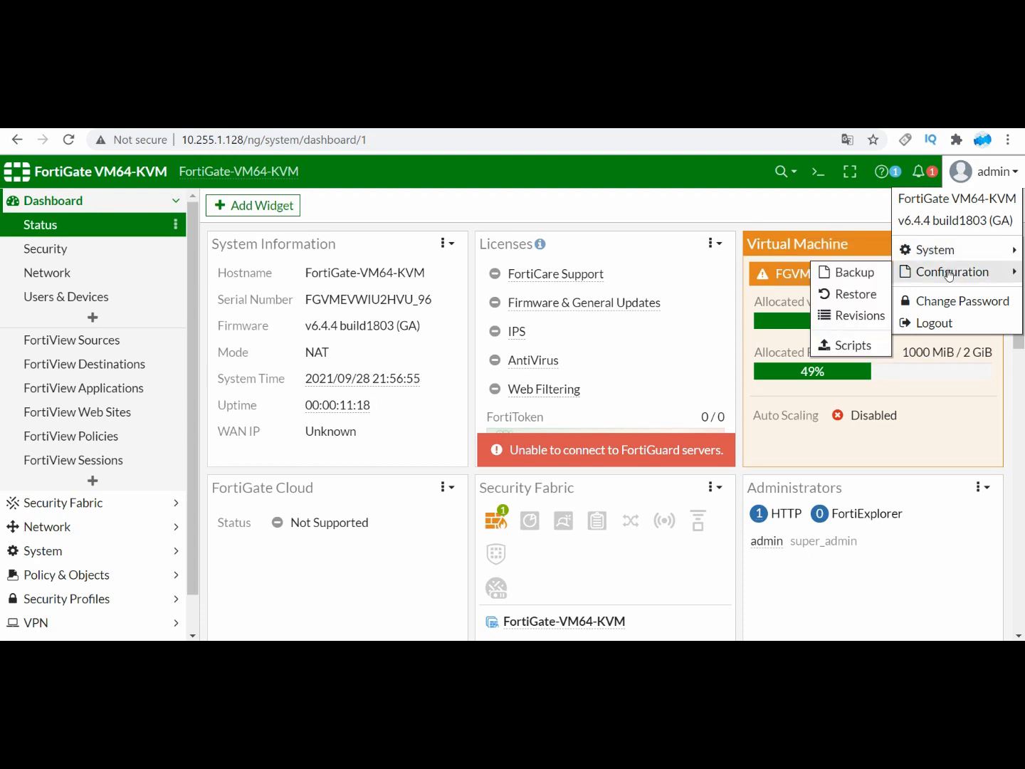
{"action": "left_click", "coordinate": [856, 273]}
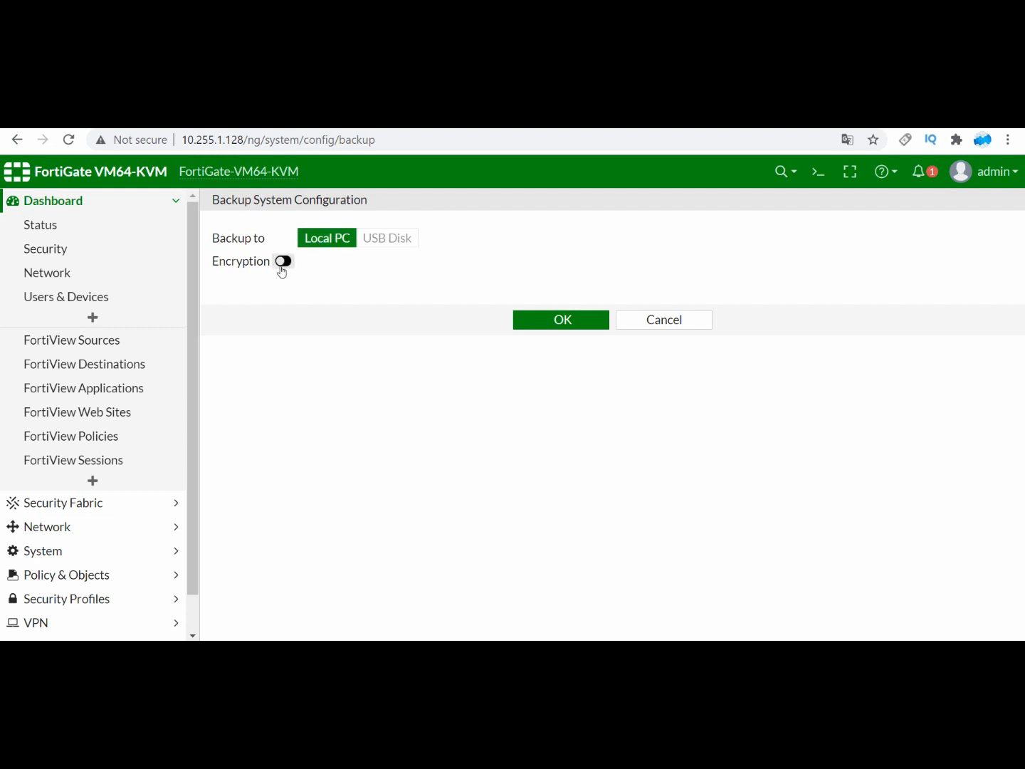
Step: Open the CLI console and list the available destinations for the execute backup config command
{"action": "left_click", "coordinate": [818, 170]}
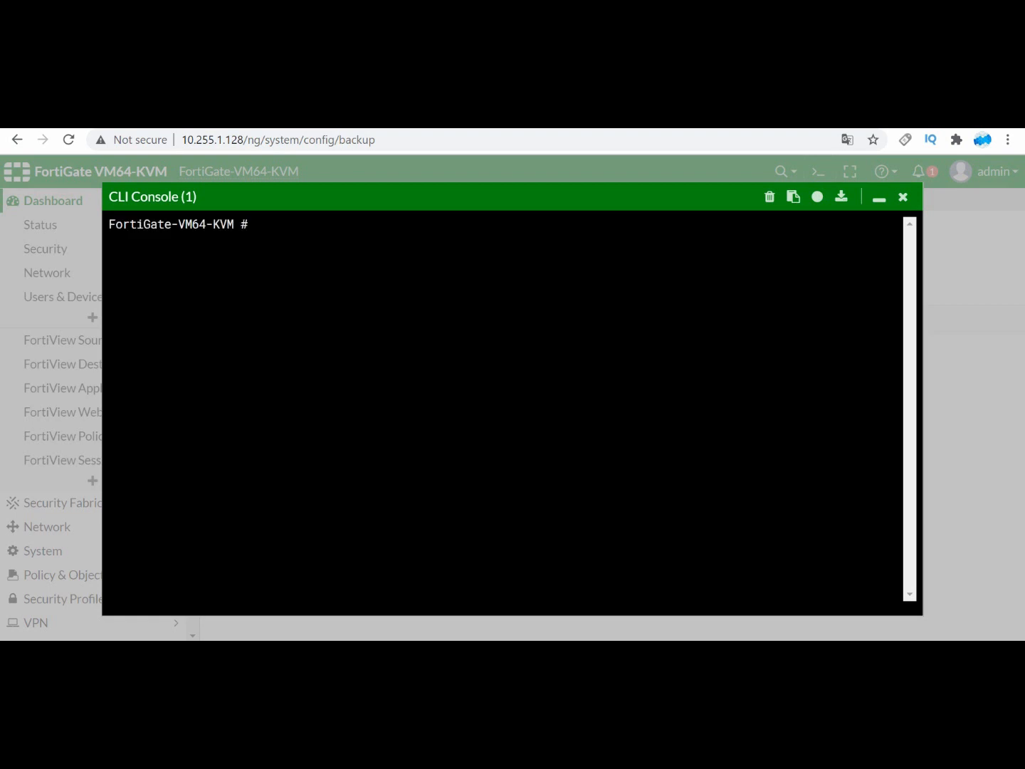
{"action": "type", "text": "execute  backup "}
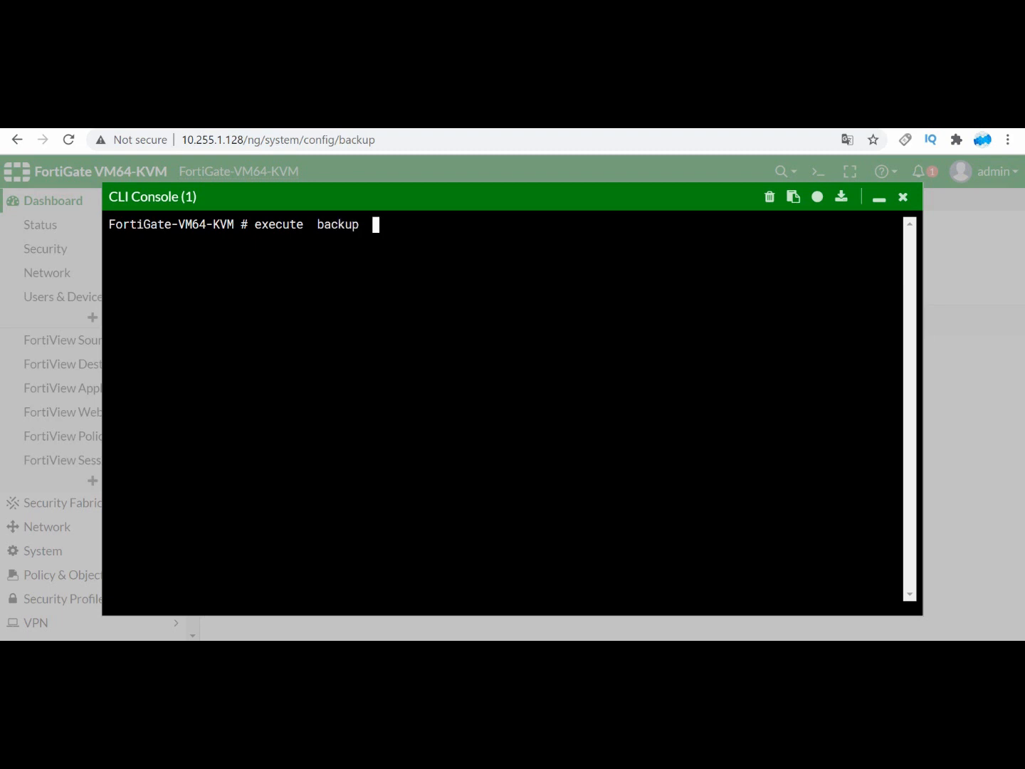
{"action": "type", "text": " config"}
{"action": "key", "text": "question"}
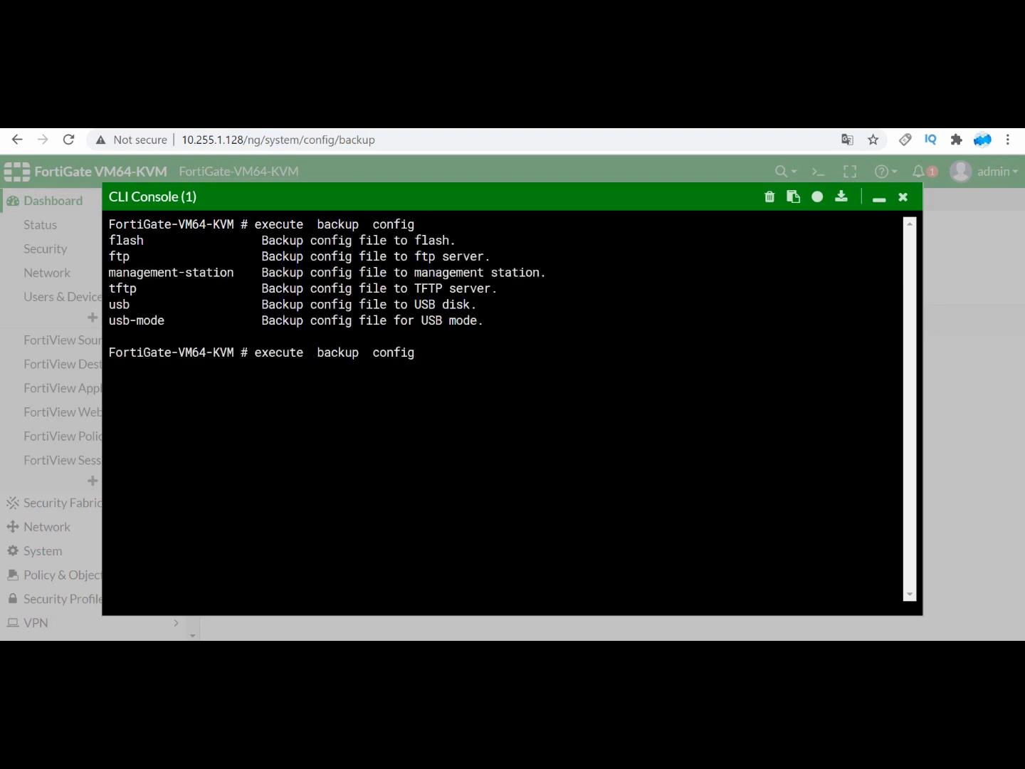
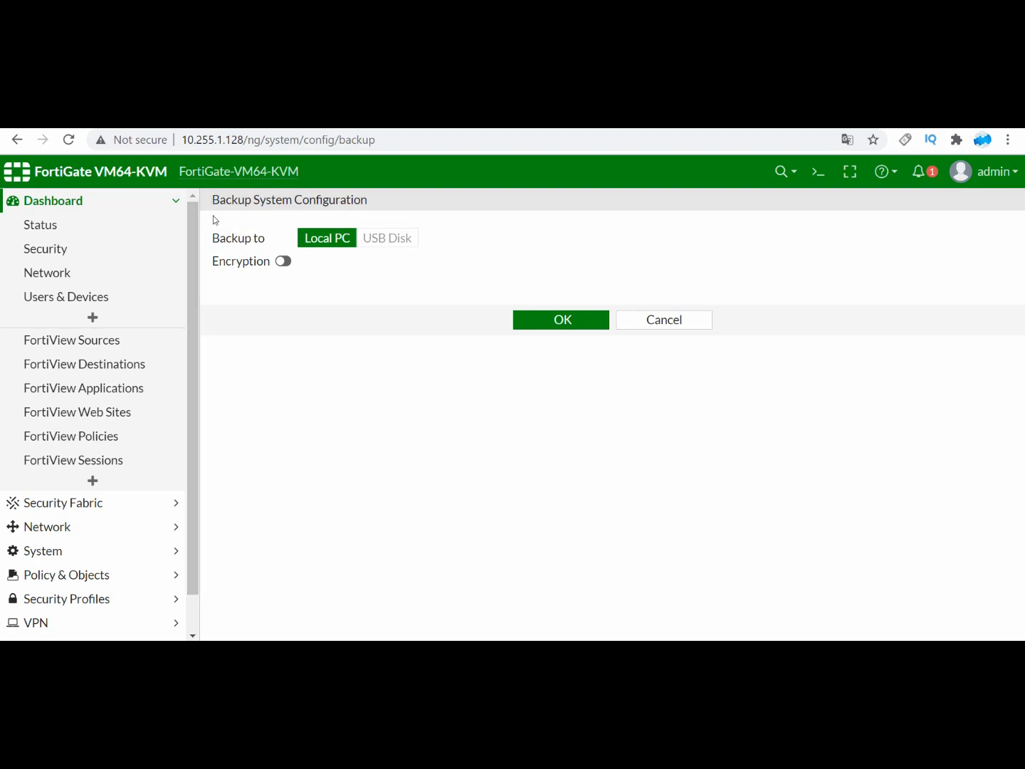
Step: Switch to the Strong Password Generator web page and review its rules for what a strong password has and is
{"action": "scroll", "coordinate": [190, 229], "scroll_direction": "down", "scroll_amount": 1}
{"action": "scroll", "coordinate": [191, 229], "scroll_direction": "up", "scroll_amount": 1}
{"action": "mouse_move", "coordinate": [263, 171]}
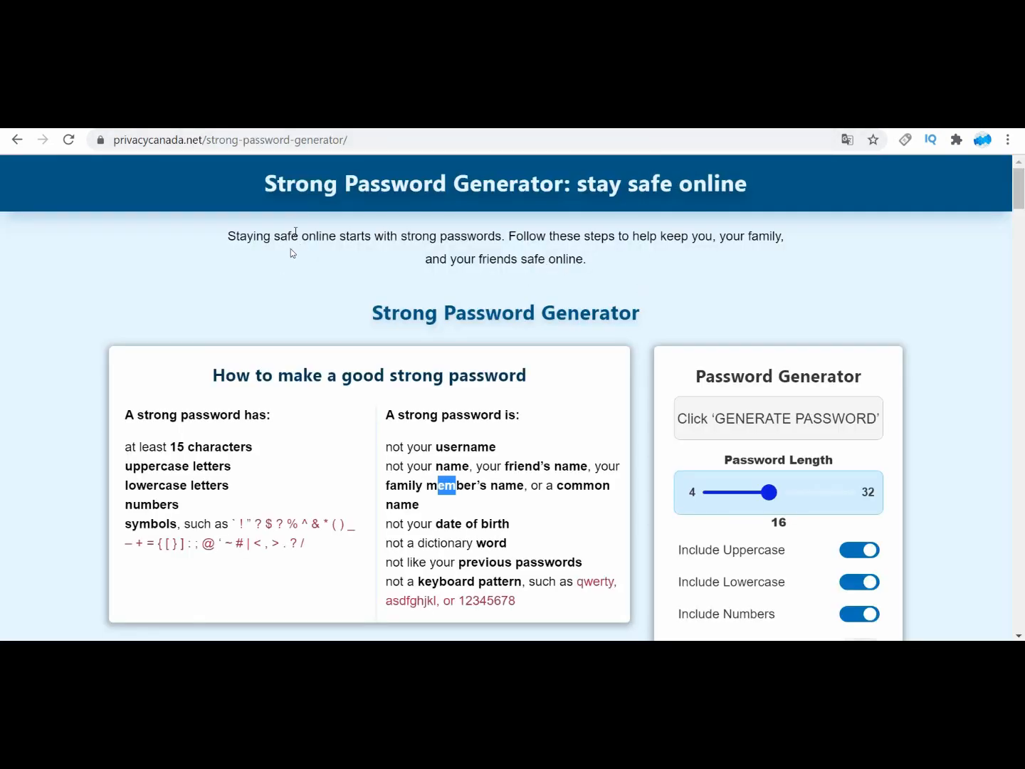
{"action": "scroll", "coordinate": [522, 423], "scroll_direction": "down", "scroll_amount": 2}
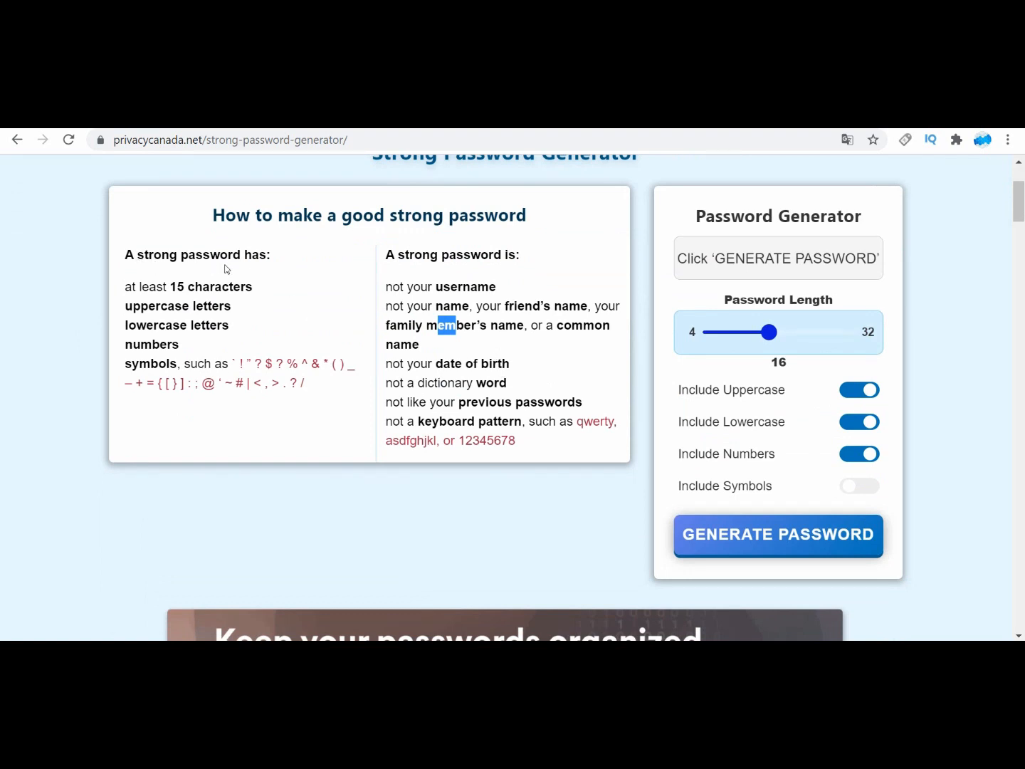
{"action": "left_click_drag", "start_coordinate": [163, 286], "coordinate": [253, 293]}
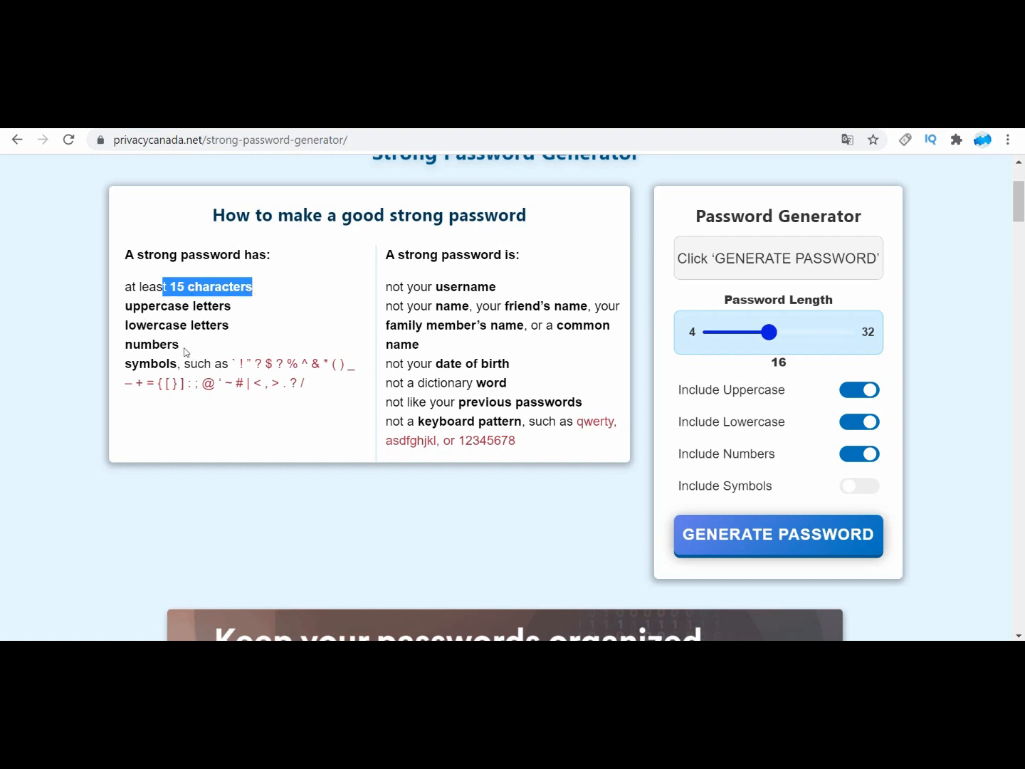
{"action": "left_click_drag", "start_coordinate": [184, 346], "coordinate": [147, 344]}
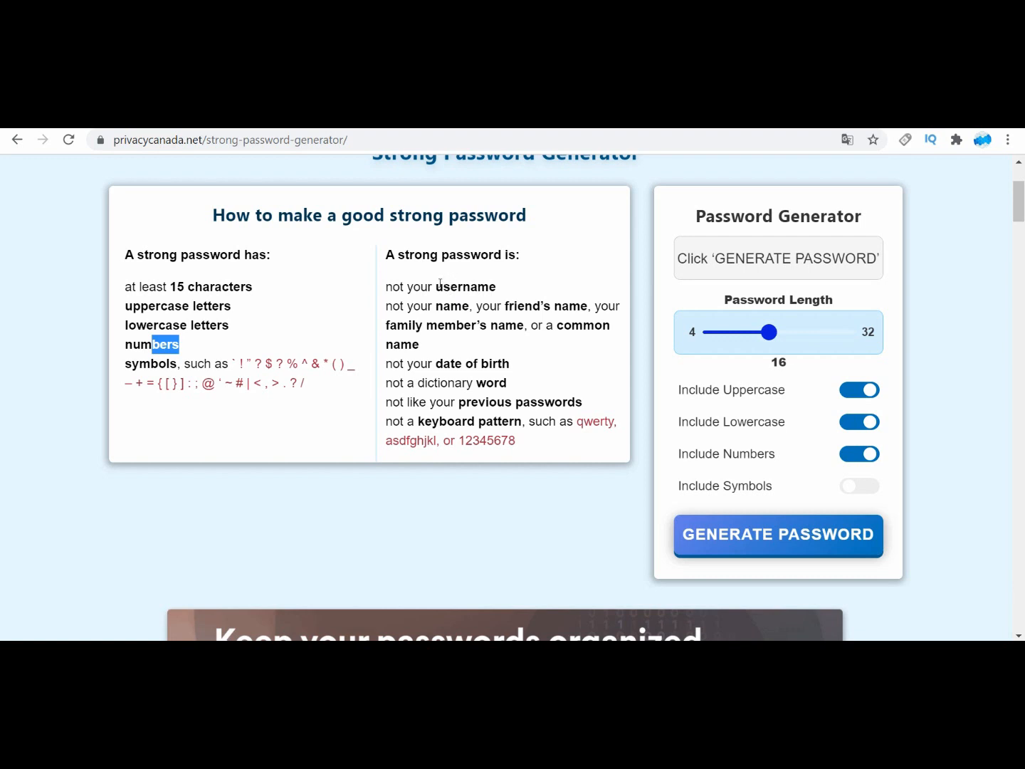
{"action": "left_click_drag", "start_coordinate": [439, 283], "coordinate": [476, 284]}
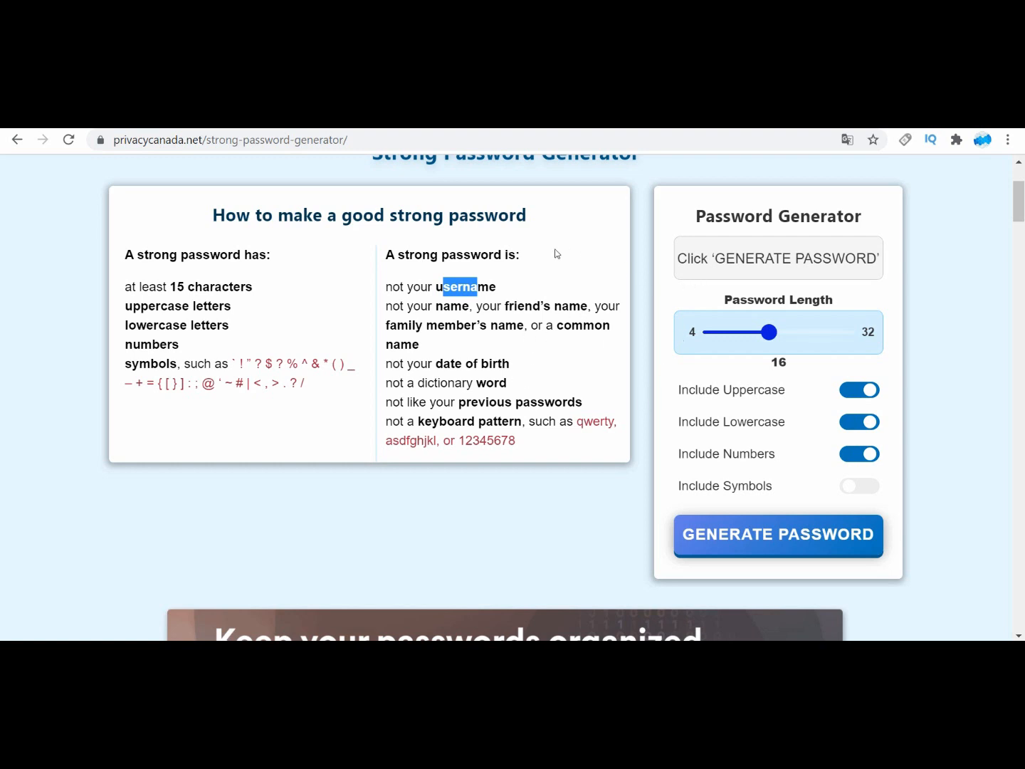
Step: Generate a 16-character password with uppercase letters, lowercase letters and numbers, and copy it
{"action": "scroll", "coordinate": [429, 304], "scroll_direction": "down", "scroll_amount": 1}
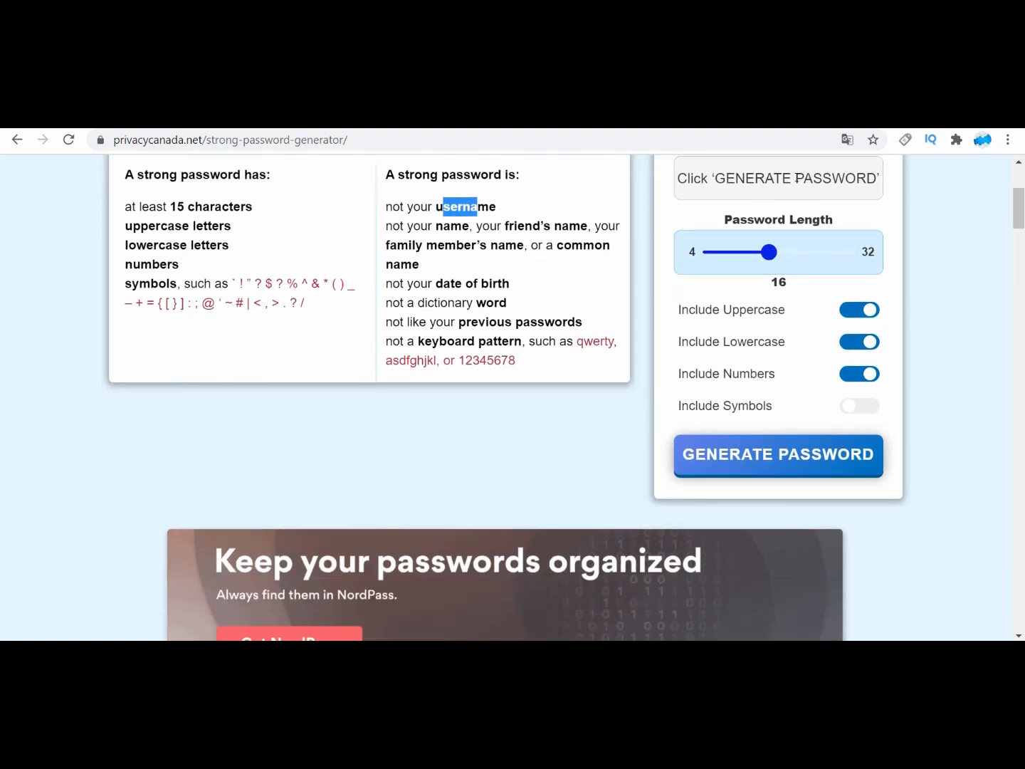
{"action": "left_click", "coordinate": [790, 455]}
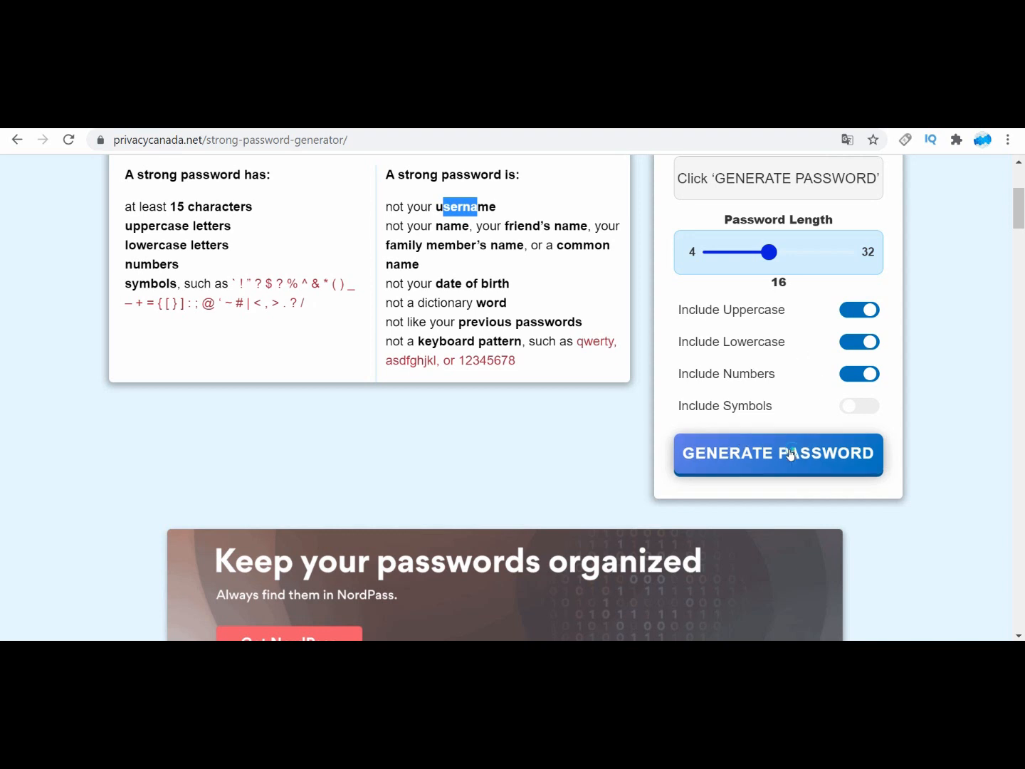
{"action": "scroll", "coordinate": [751, 178], "scroll_direction": "up", "scroll_amount": 1}
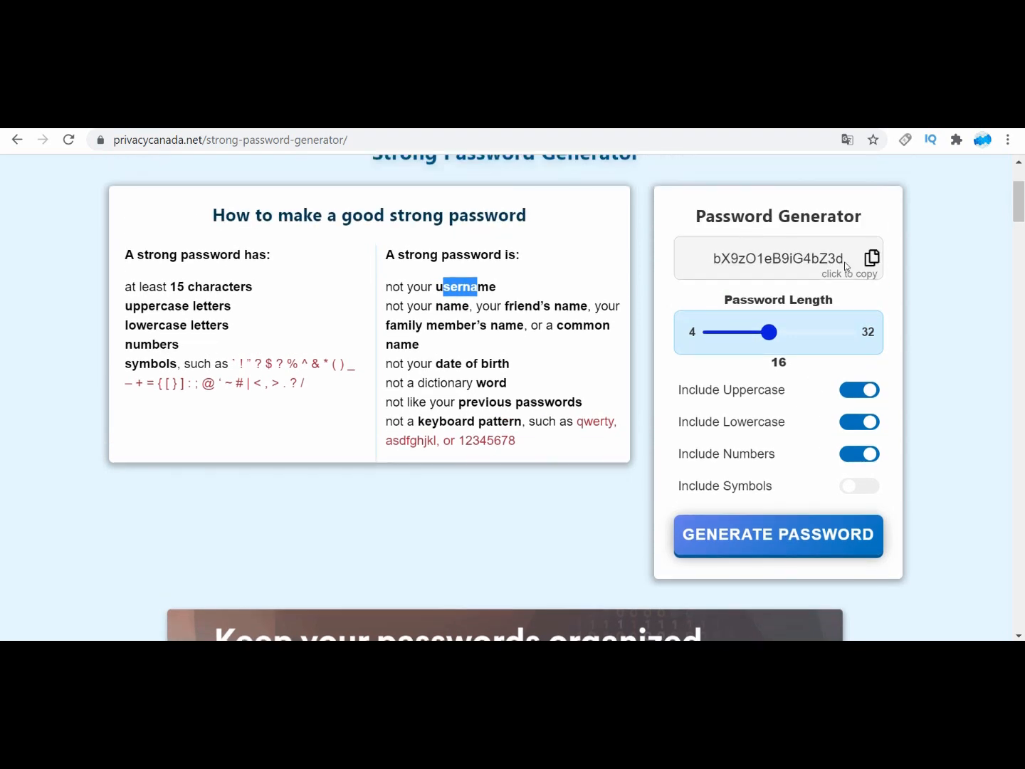
{"action": "left_click", "coordinate": [869, 257]}
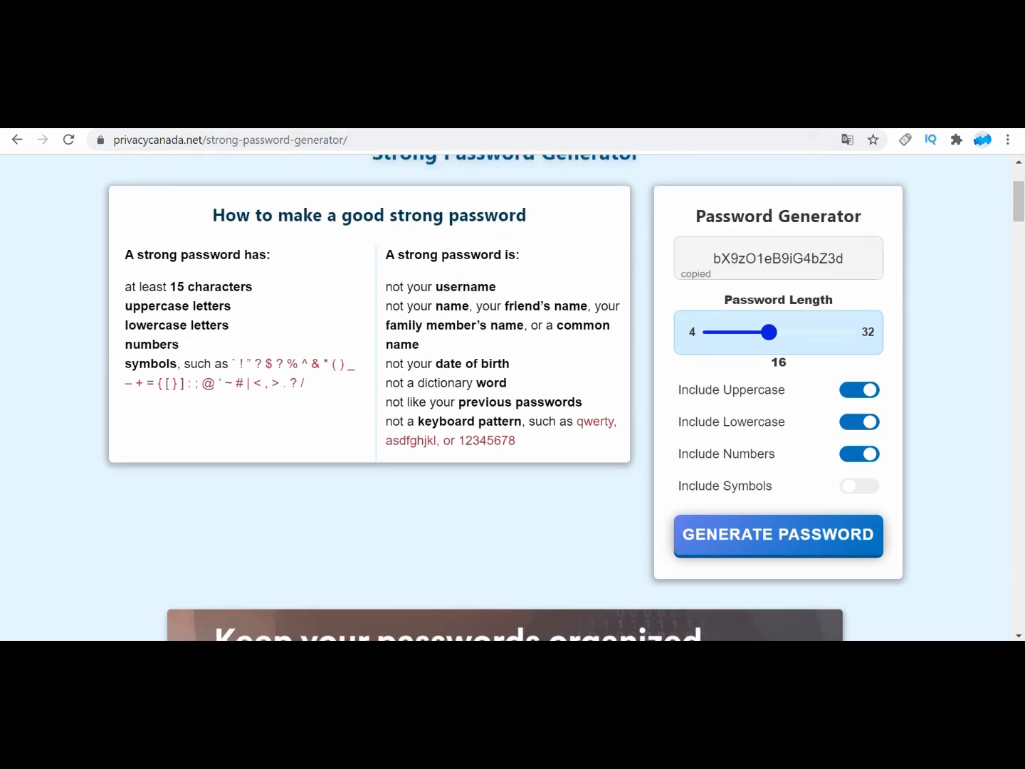
Step: Return to the FortiGate web interface and view the blank New Administrator form from the System administrators list
{"action": "left_click", "coordinate": [681, 126]}
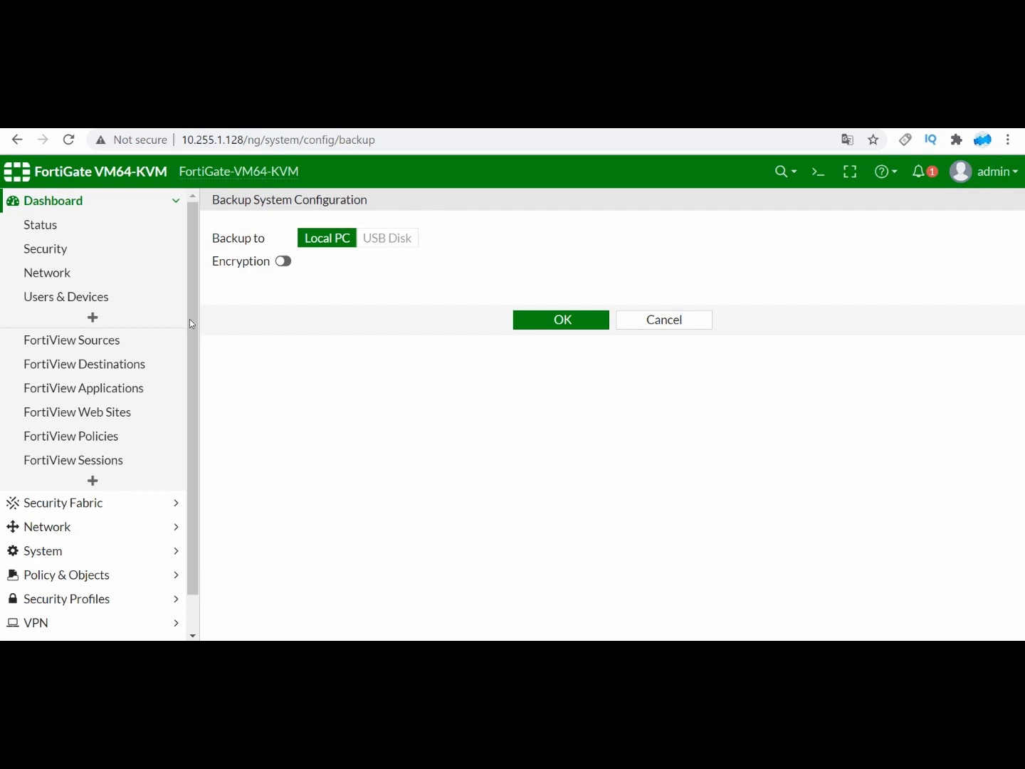
{"action": "mouse_move", "coordinate": [190, 316]}
{"action": "left_mouse_down"}
{"action": "mouse_move", "coordinate": [187, 363]}
{"action": "mouse_move", "coordinate": [197, 295]}
{"action": "mouse_move", "coordinate": [193, 319]}
{"action": "left_mouse_up"}
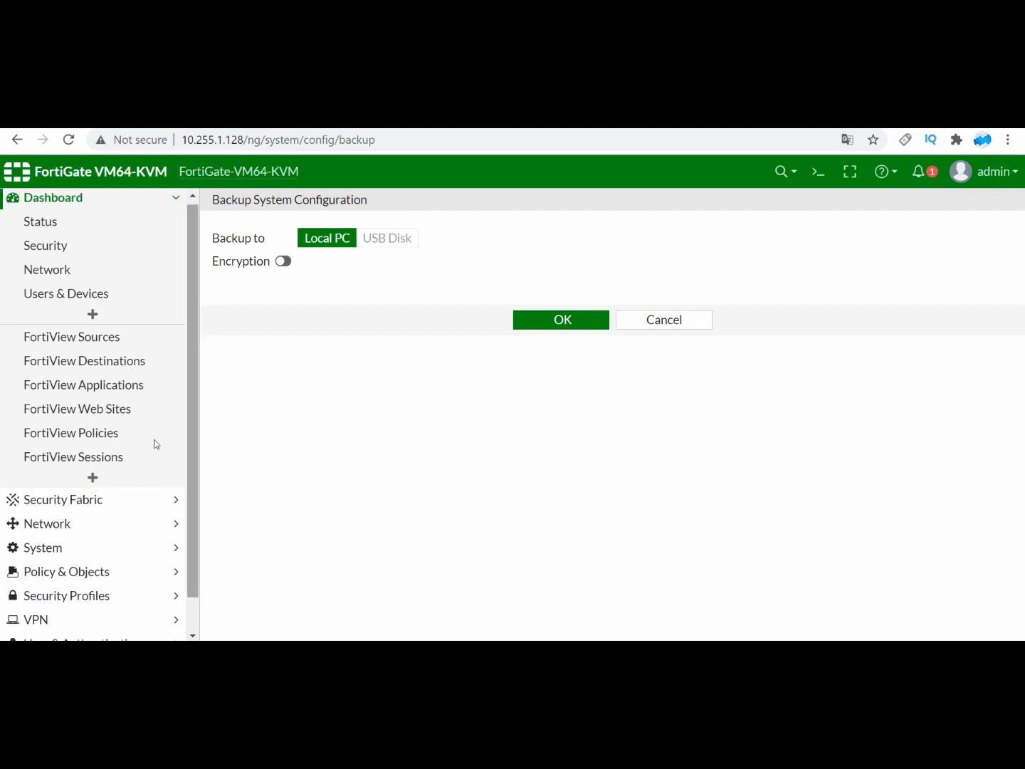
{"action": "left_click", "coordinate": [43, 548]}
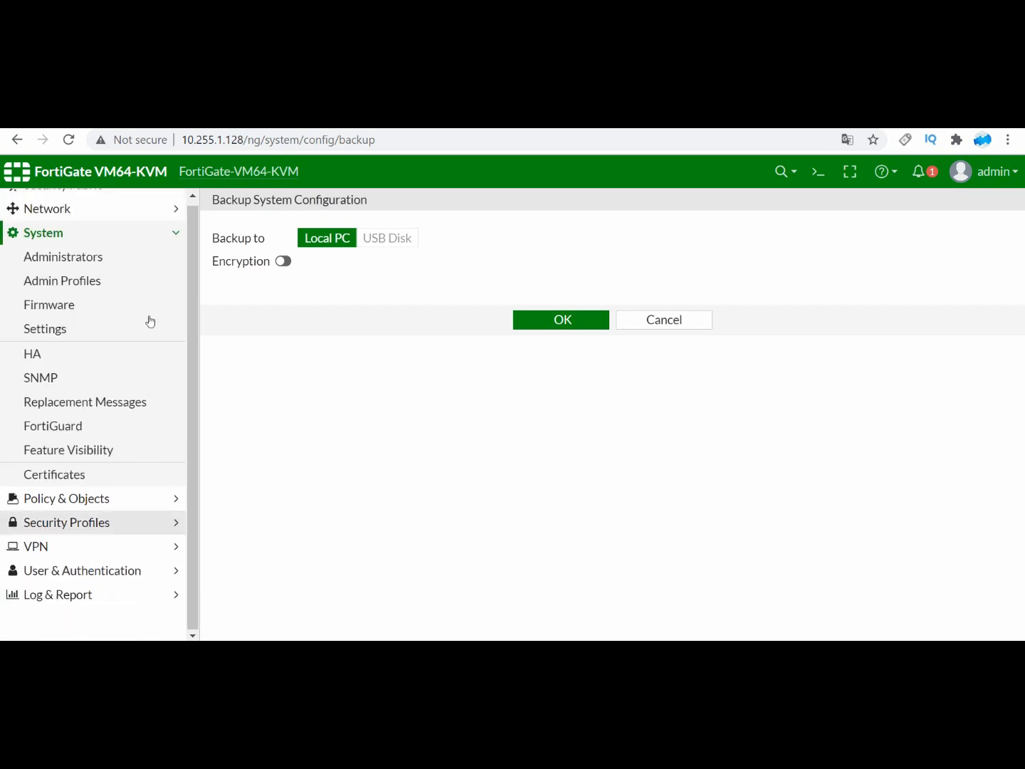
{"action": "left_click", "coordinate": [52, 331]}
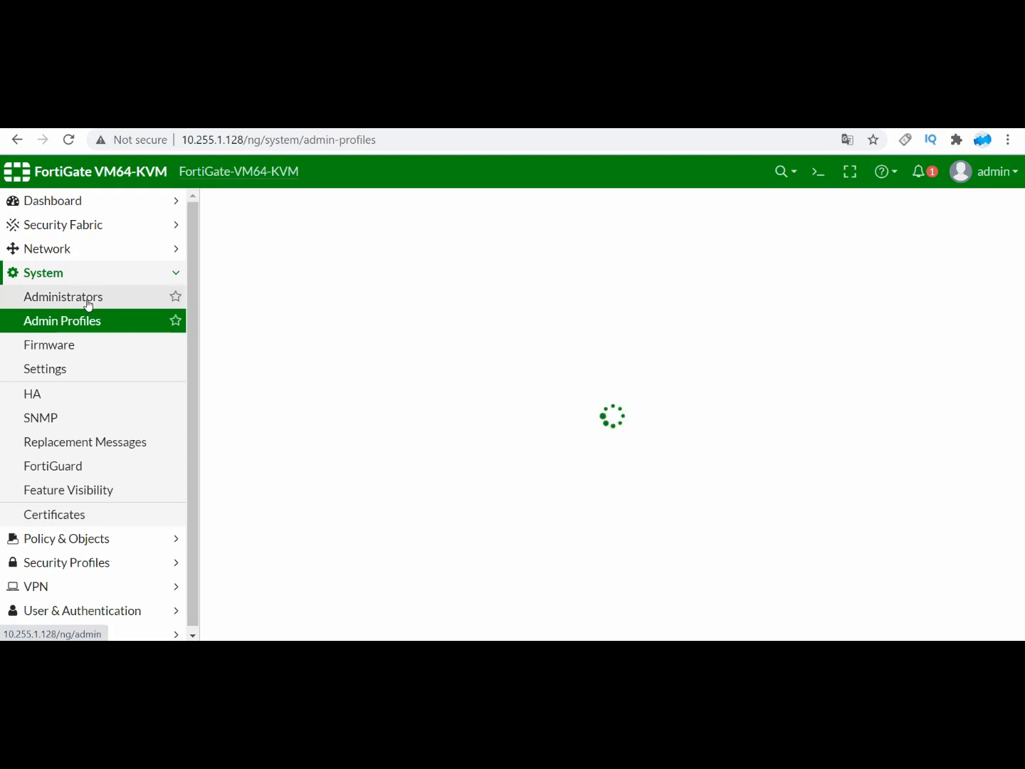
{"action": "left_click", "coordinate": [89, 304]}
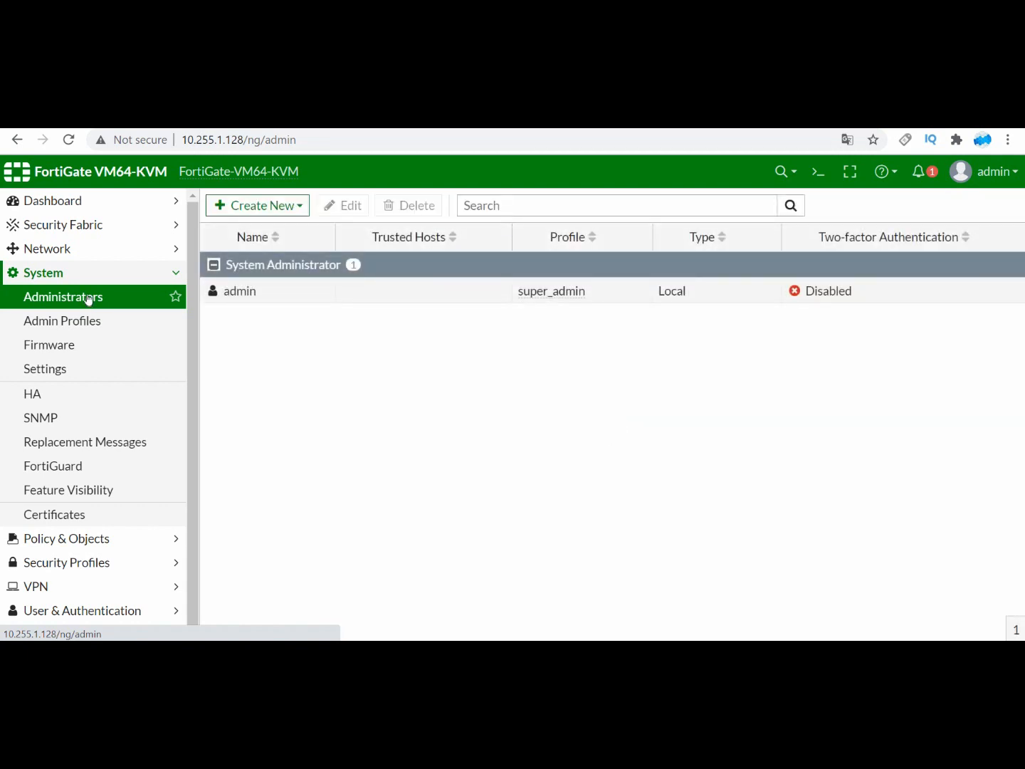
{"action": "left_click", "coordinate": [294, 206]}
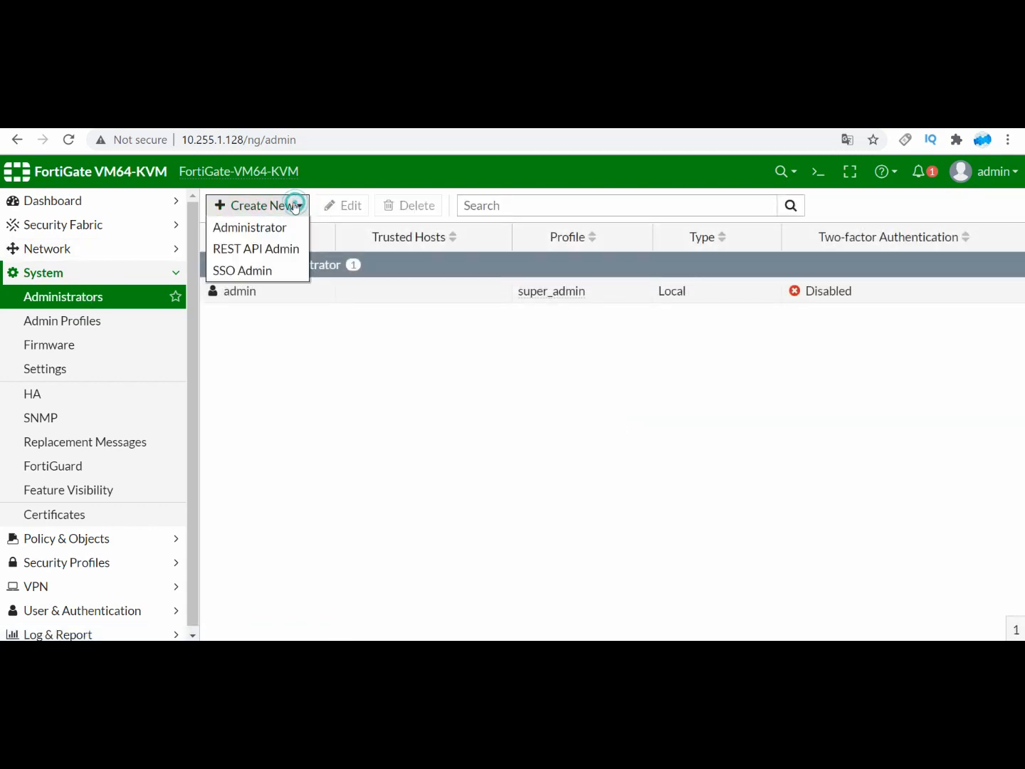
{"action": "left_click", "coordinate": [286, 227]}
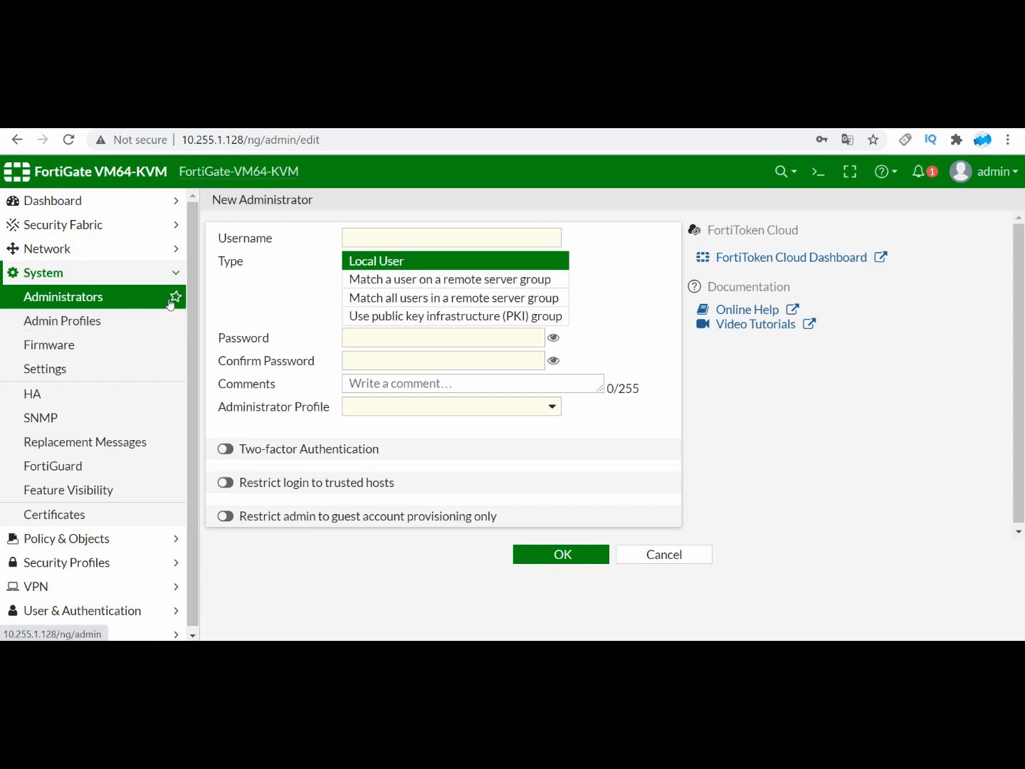
Step: Open the System Settings page and set the password policy scope to Both, covering Admin and IPsec
{"action": "left_click", "coordinate": [76, 368]}
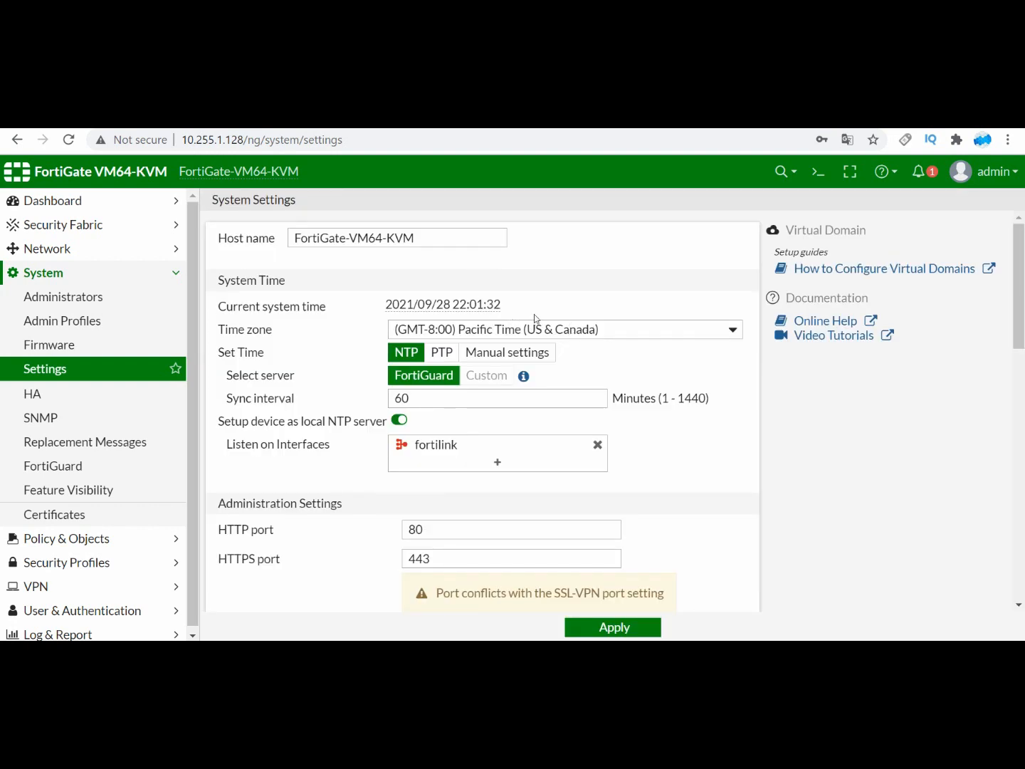
{"action": "scroll", "coordinate": [463, 370], "scroll_direction": "down", "scroll_amount": 5}
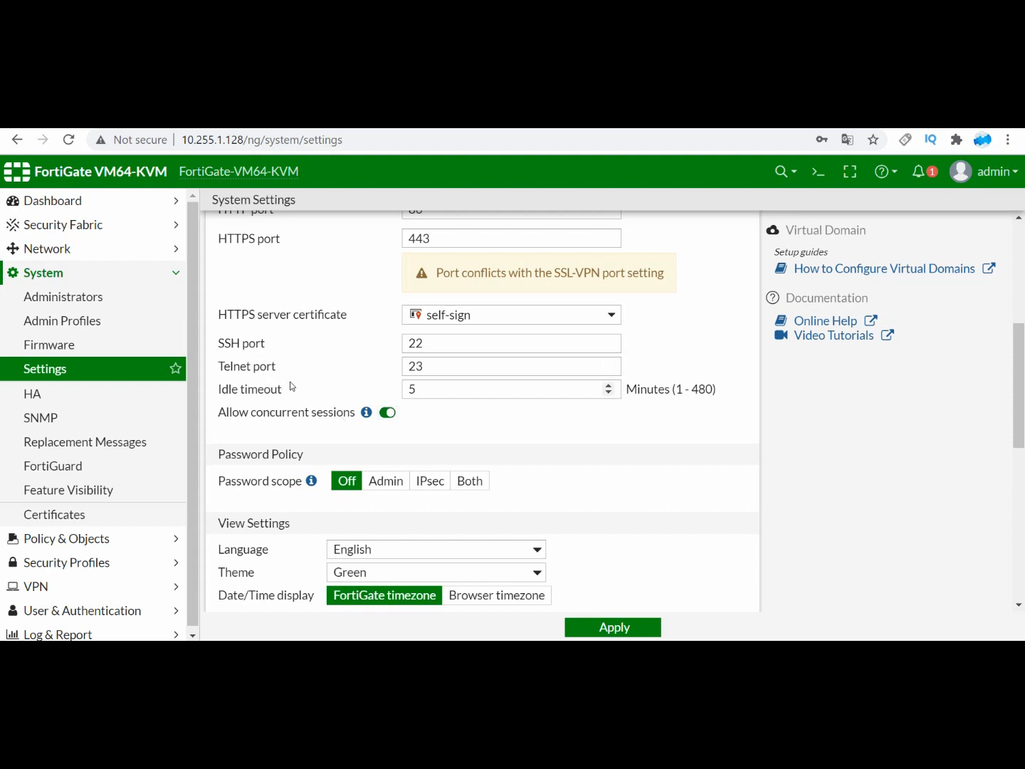
{"action": "left_click", "coordinate": [470, 481]}
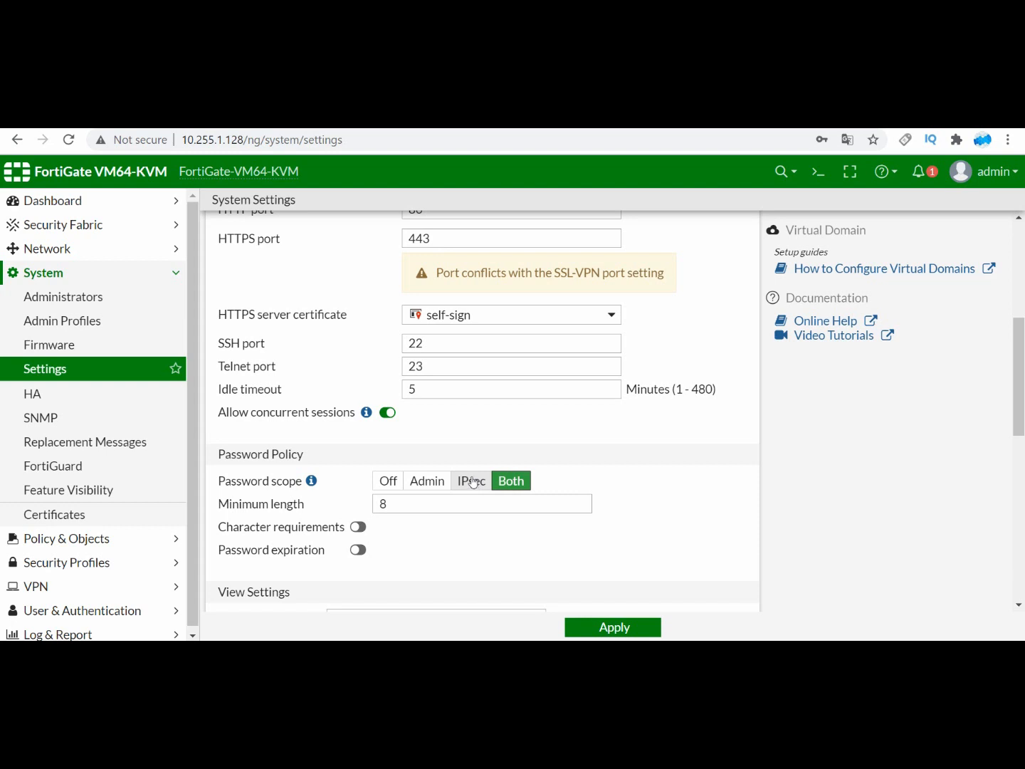
{"action": "left_click", "coordinate": [427, 481]}
{"action": "left_click", "coordinate": [464, 483]}
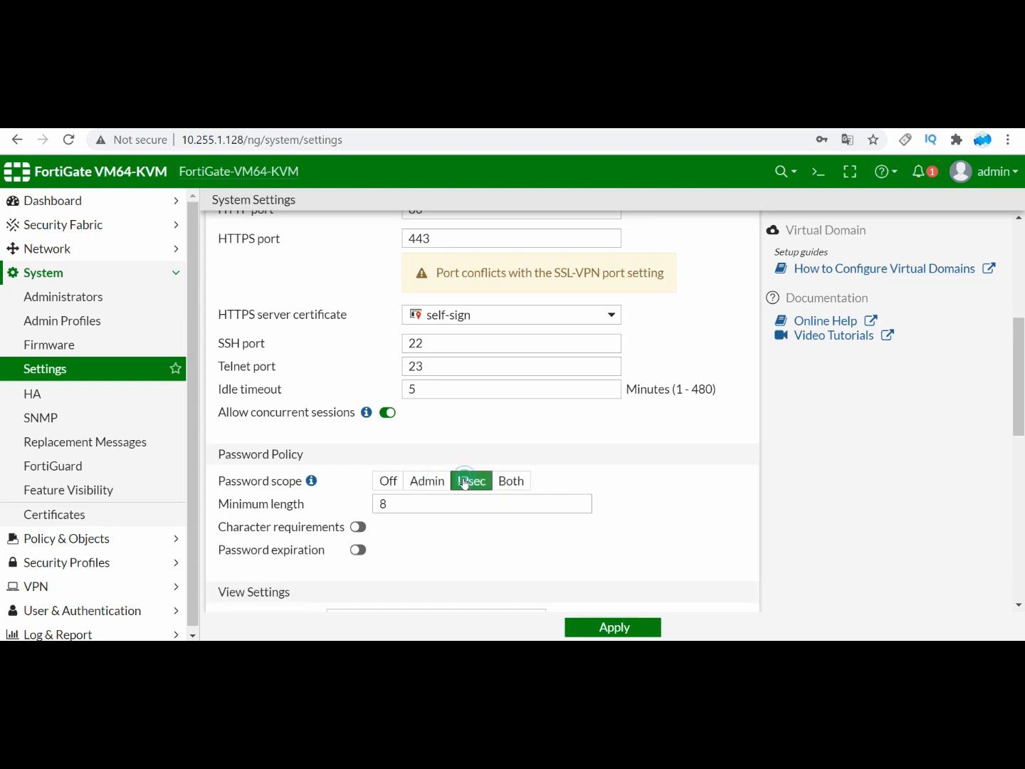
{"action": "left_click", "coordinate": [503, 481]}
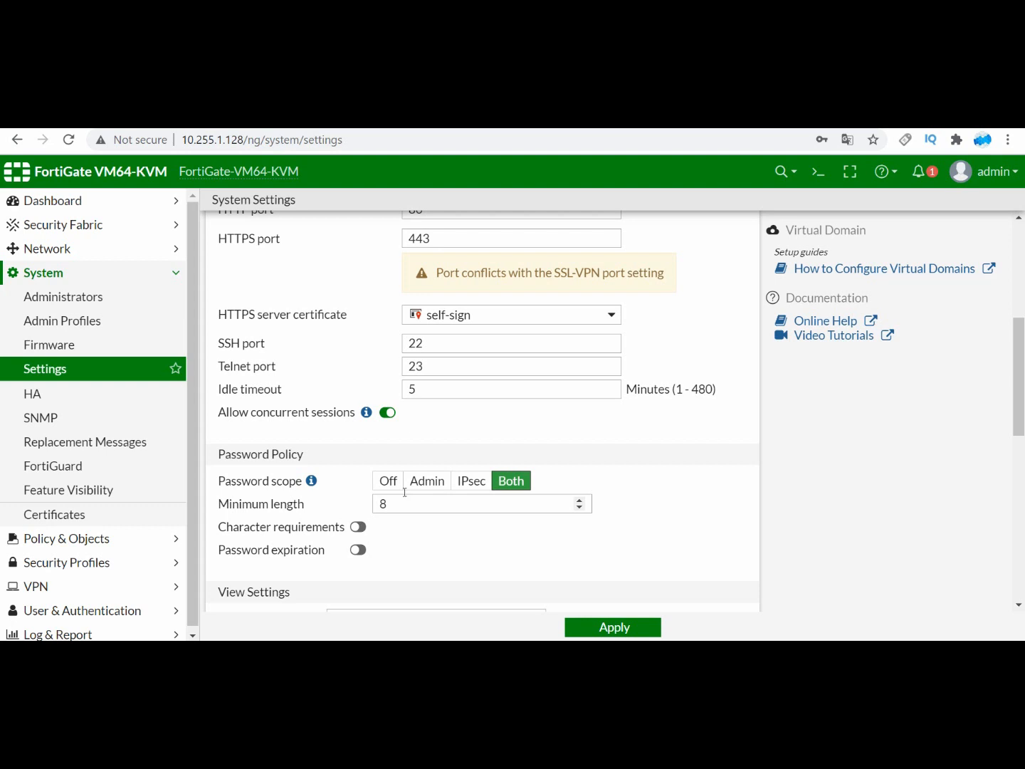
Step: Enable the password character requirements, requiring 1 upper case, 1 lower case, 1 number and 1 special character
{"action": "left_click", "coordinate": [361, 526]}
{"action": "scroll", "coordinate": [383, 498], "scroll_direction": "down", "scroll_amount": 2}
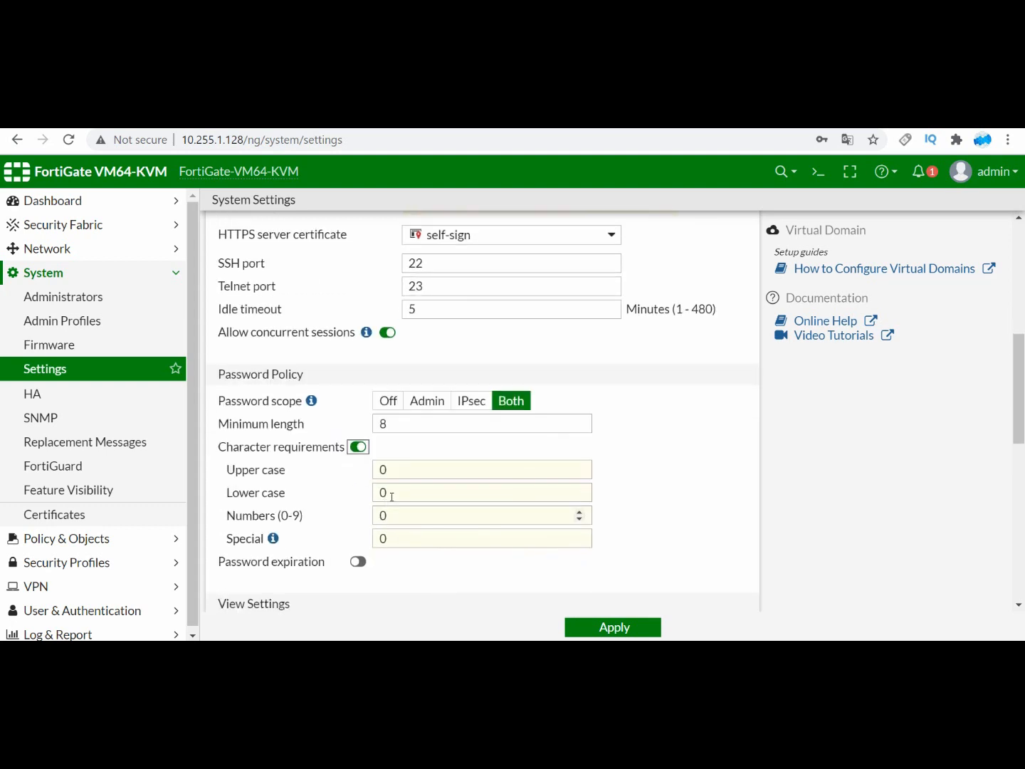
{"action": "left_click", "coordinate": [409, 476]}
{"action": "type", "text": "1"}
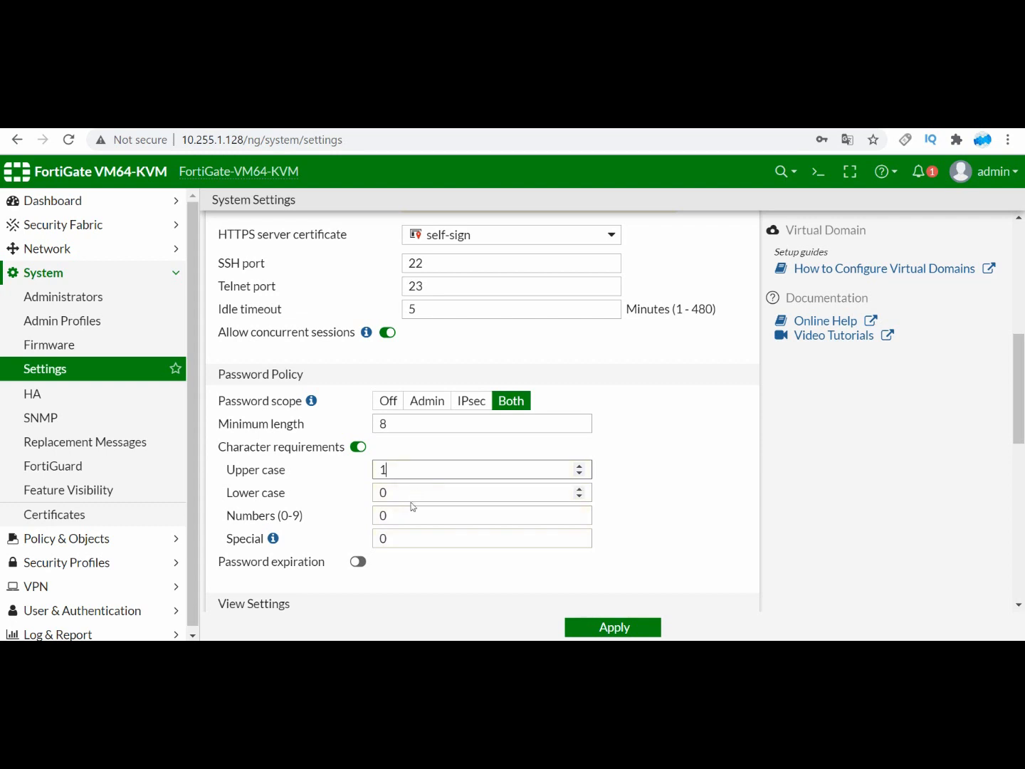
{"action": "left_click", "coordinate": [408, 499]}
{"action": "type", "text": "1"}
{"action": "left_click", "coordinate": [398, 515]}
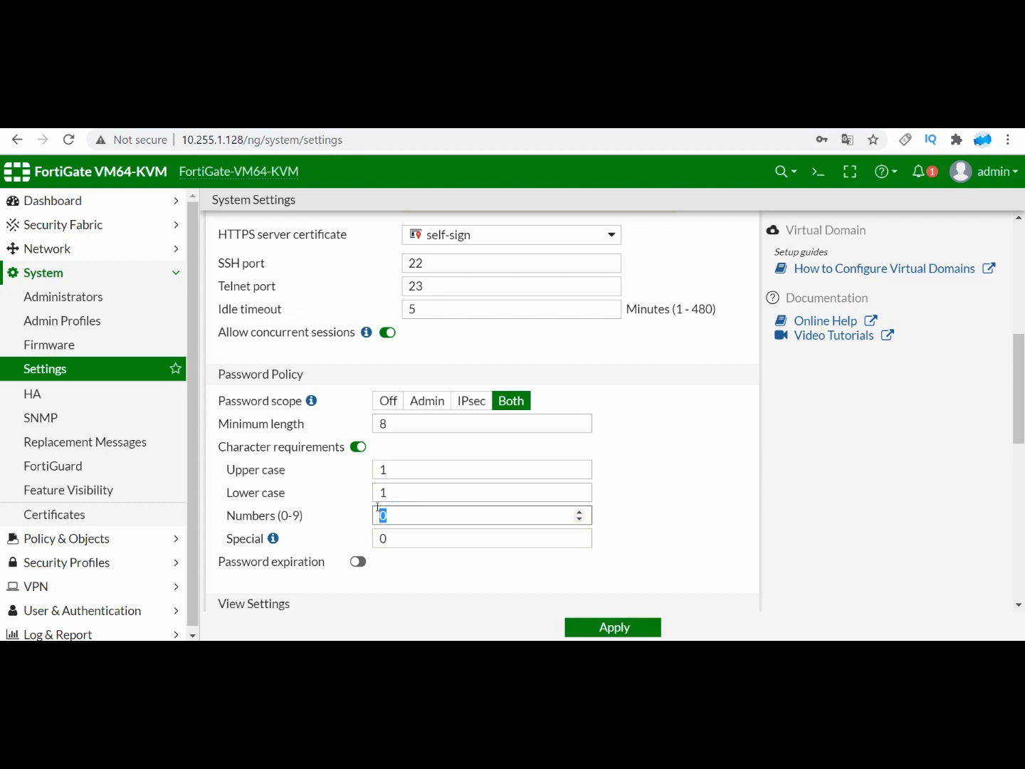
{"action": "type", "text": "1"}
{"action": "left_click", "coordinate": [390, 537]}
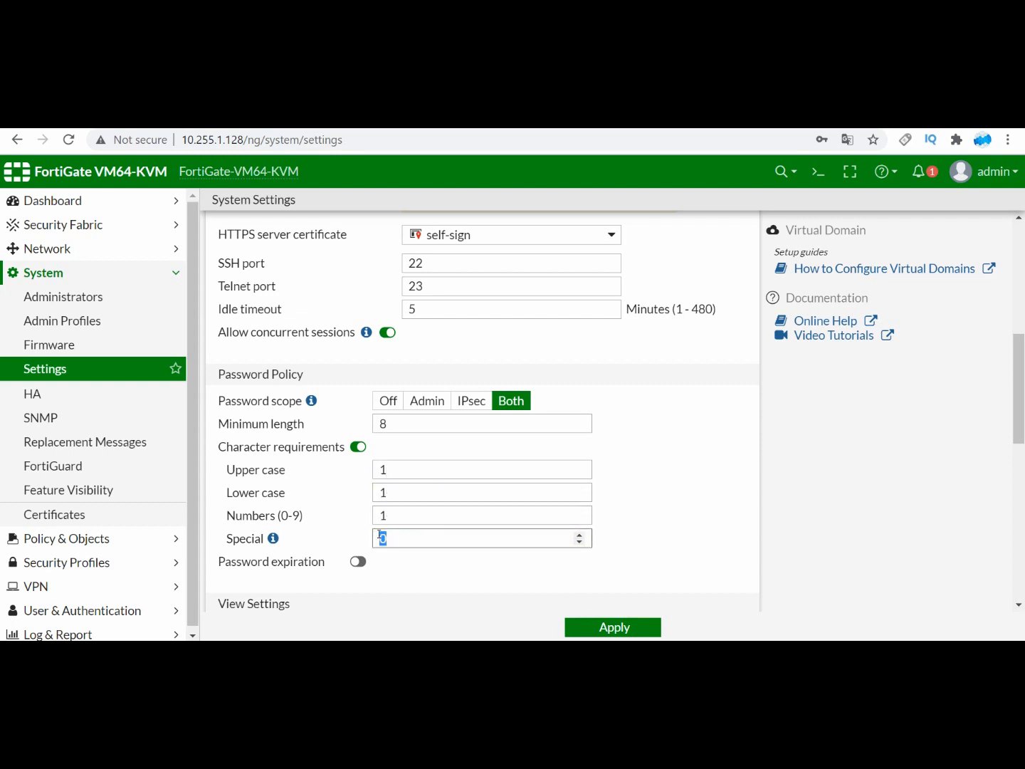
{"action": "type", "text": "1"}
Step: Try the password expiration option, switch it back off, and apply the system settings
{"action": "left_click", "coordinate": [357, 561]}
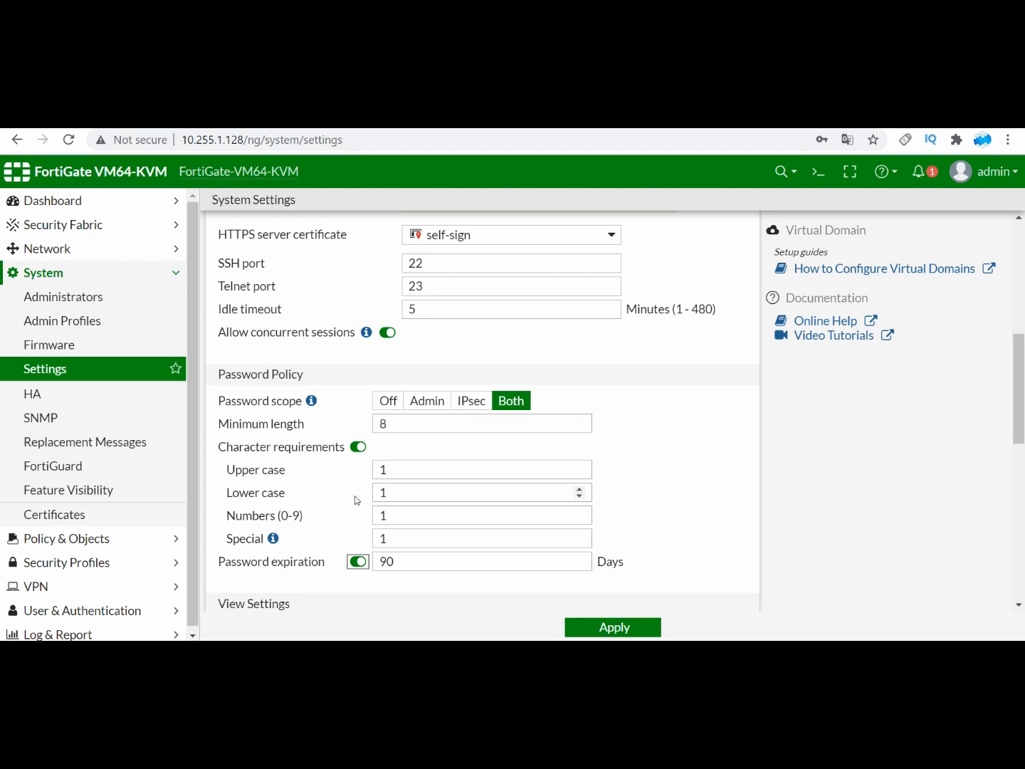
{"action": "left_click", "coordinate": [356, 563]}
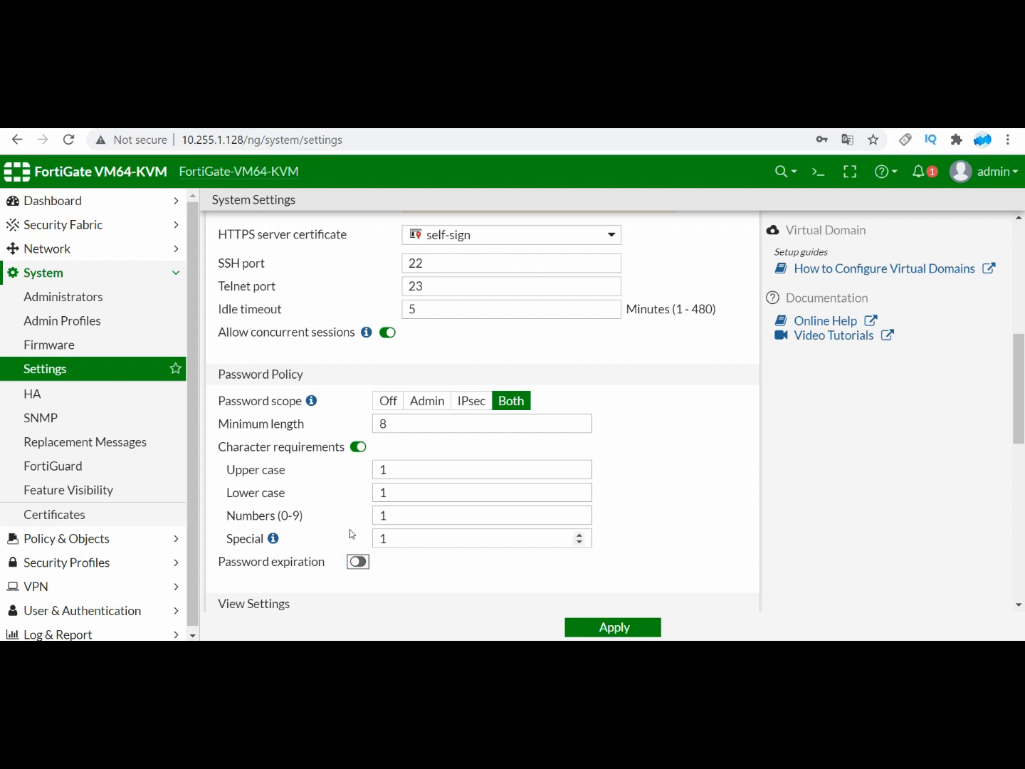
{"action": "scroll", "coordinate": [346, 532], "scroll_direction": "down", "scroll_amount": 1}
{"action": "scroll", "coordinate": [405, 363], "scroll_direction": "up", "scroll_amount": 6}
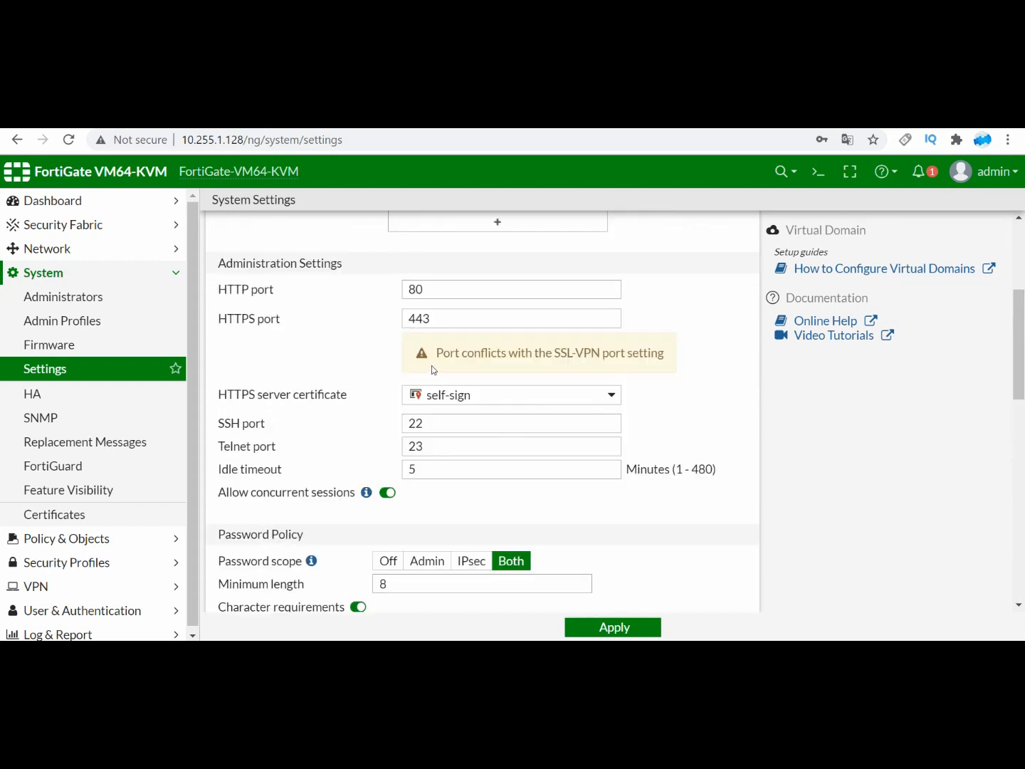
{"action": "scroll", "coordinate": [420, 378], "scroll_direction": "down", "scroll_amount": 6}
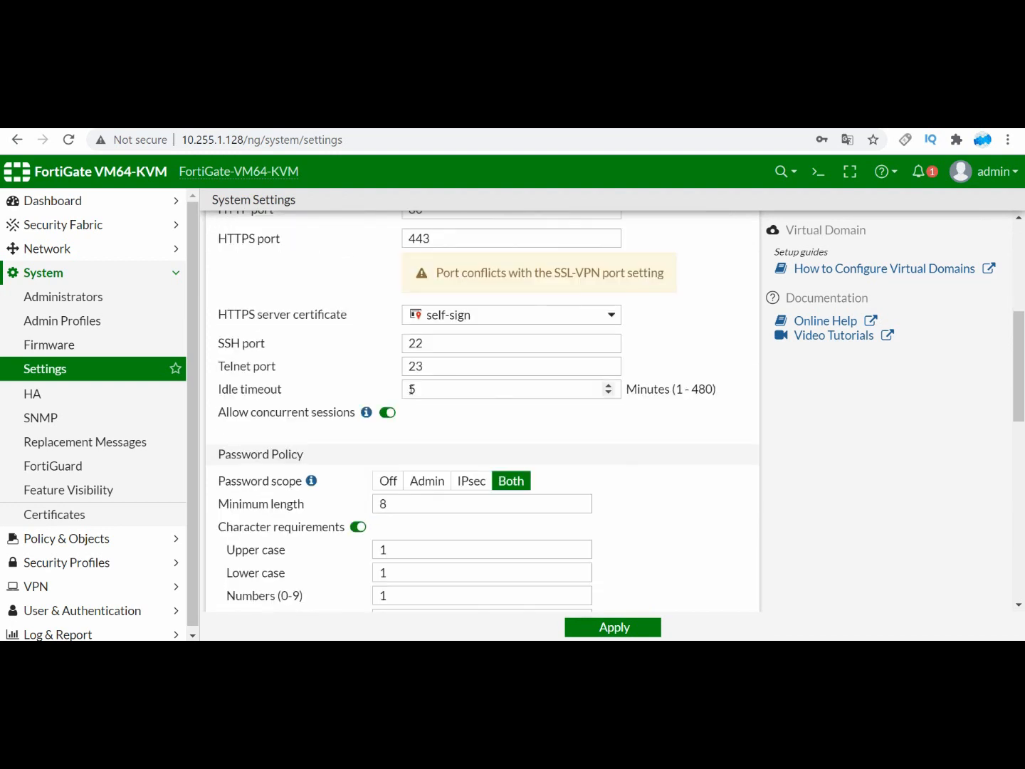
{"action": "scroll", "coordinate": [413, 393], "scroll_direction": "down", "scroll_amount": 5}
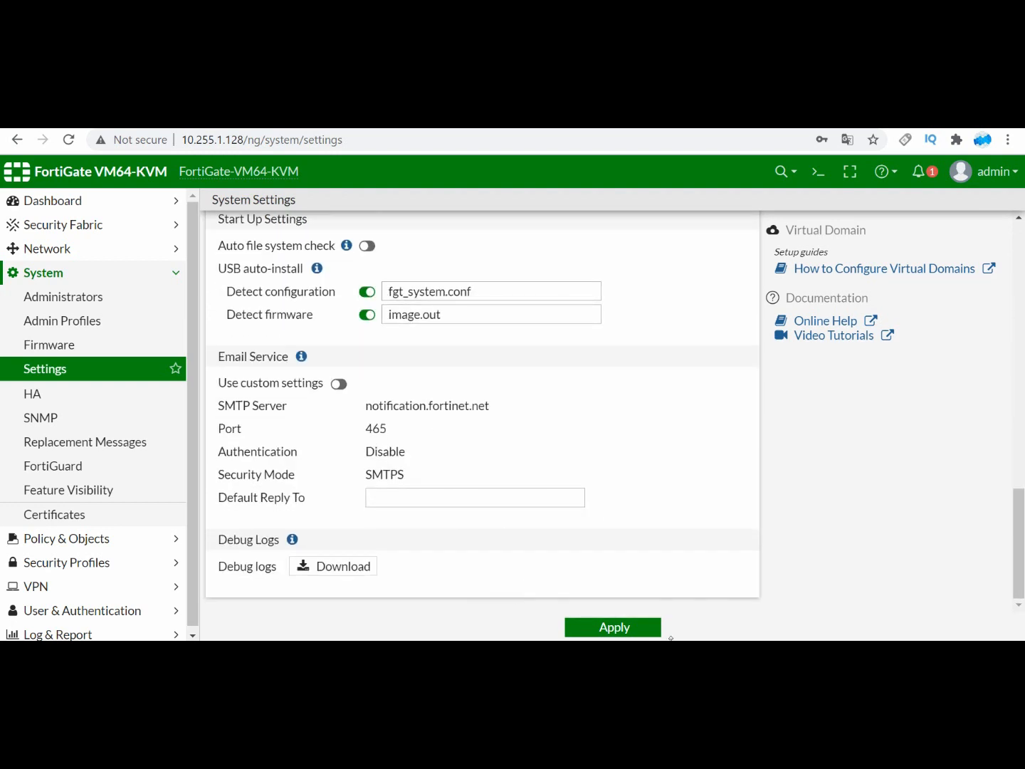
{"action": "left_click", "coordinate": [636, 630]}
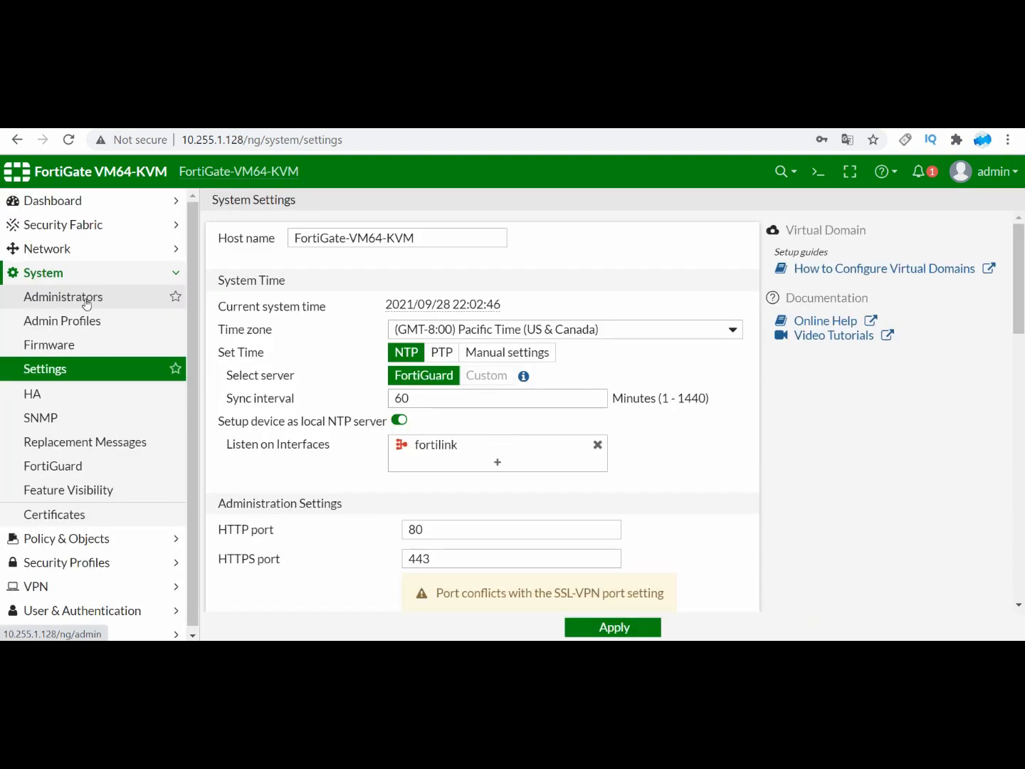
Step: Start a new administrator from the System administrators list and enter the account's username
{"action": "left_click", "coordinate": [85, 299]}
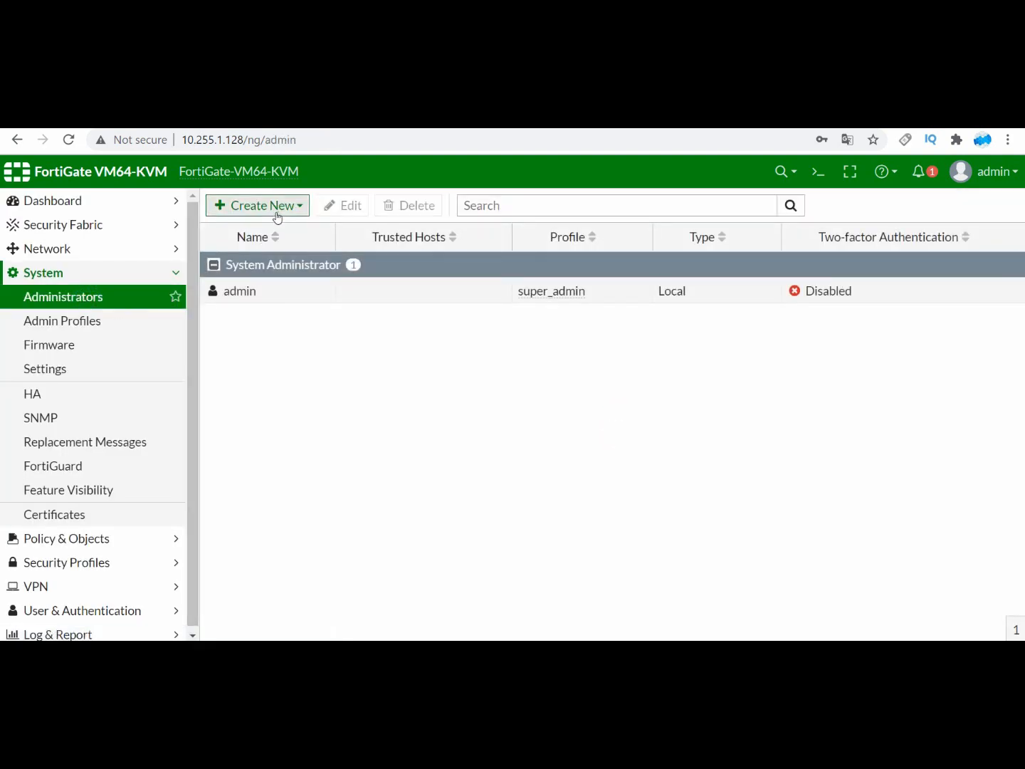
{"action": "left_click", "coordinate": [277, 208]}
{"action": "left_click", "coordinate": [277, 227]}
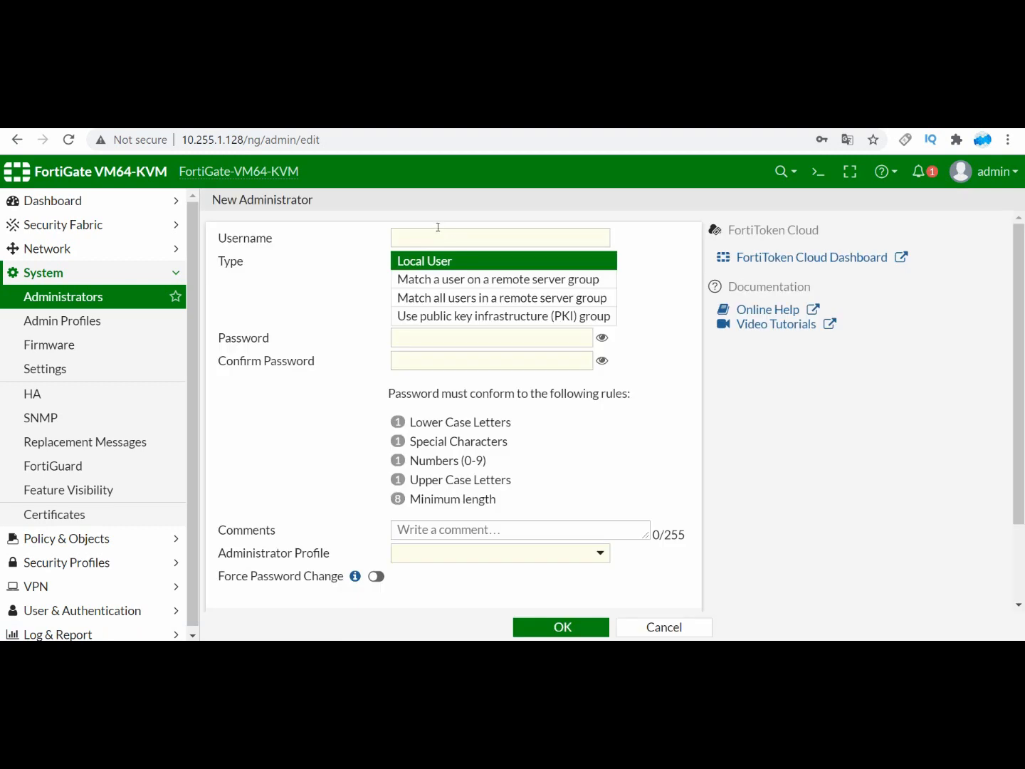
{"action": "left_click", "coordinate": [426, 240]}
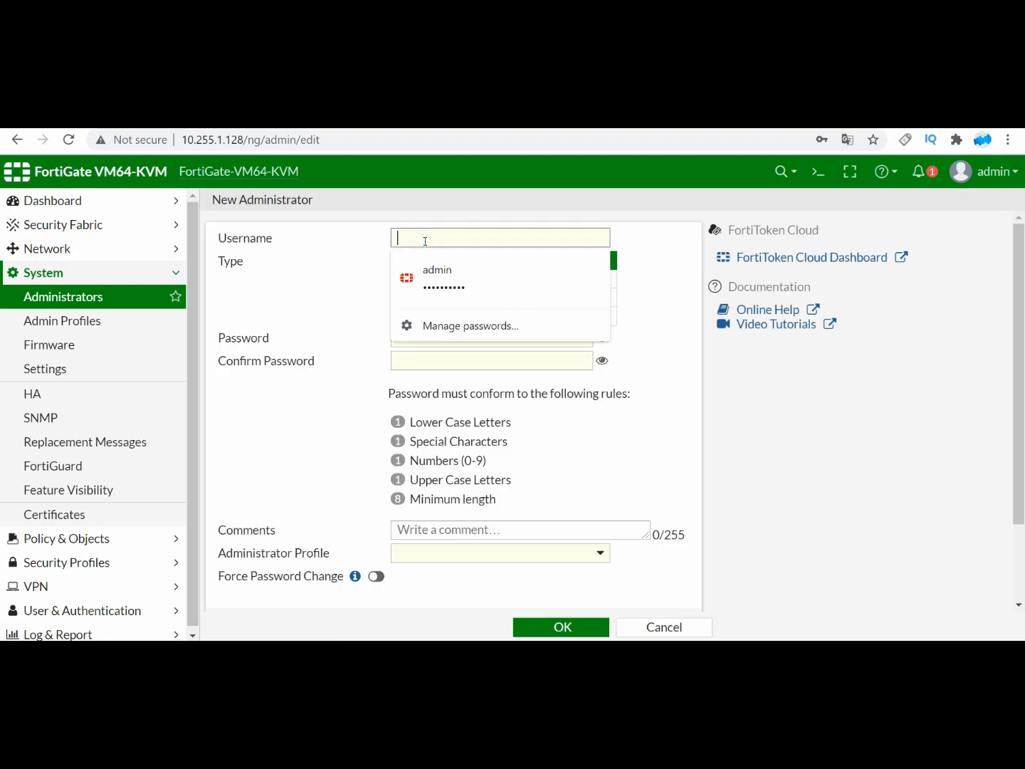
{"action": "type", "text": "tes"}
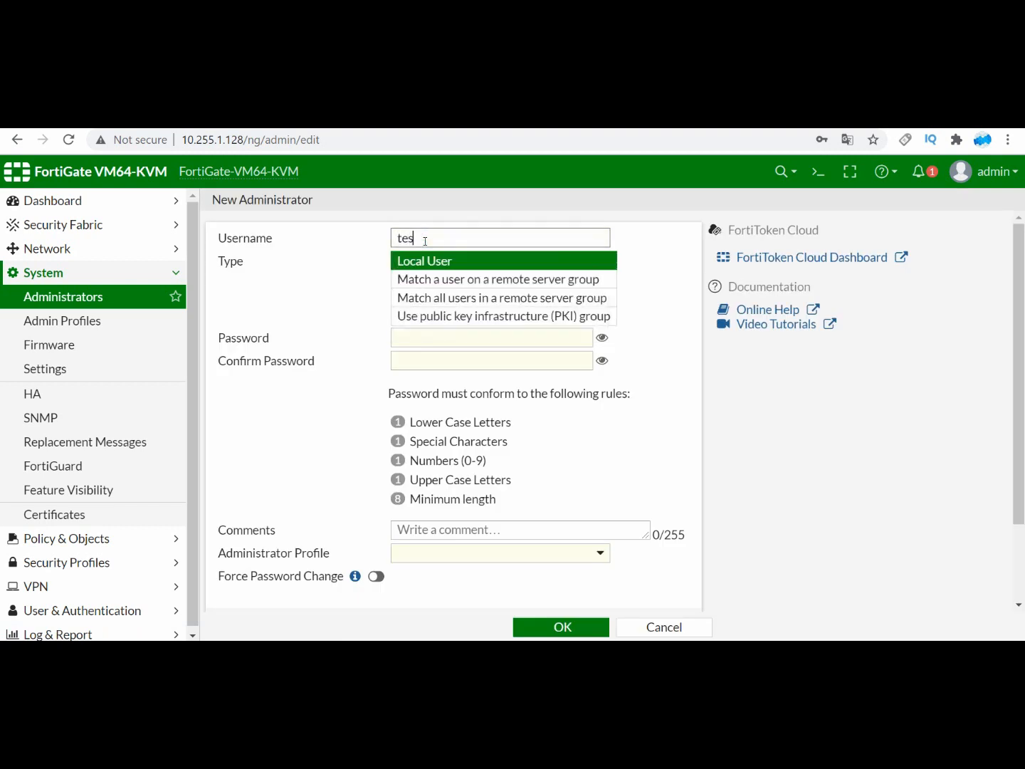
{"action": "type", "text": "t"}
{"action": "key", "text": "BackSpace"}
{"action": "key", "text": "BackSpace"}
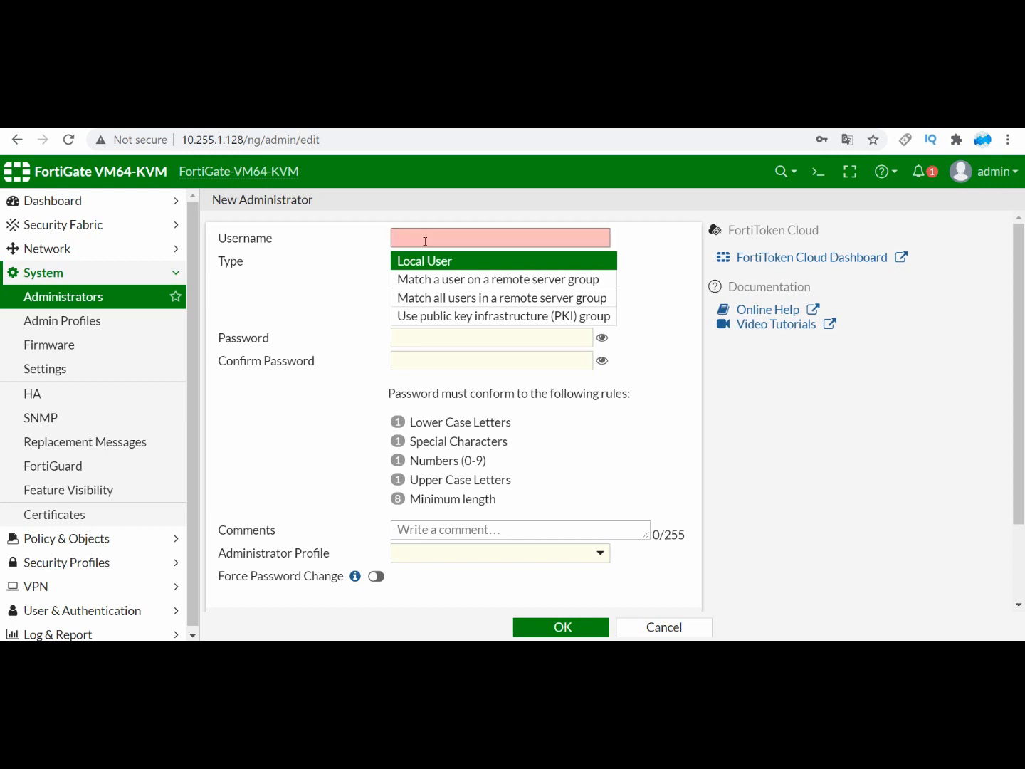
{"action": "type", "text": "an"}
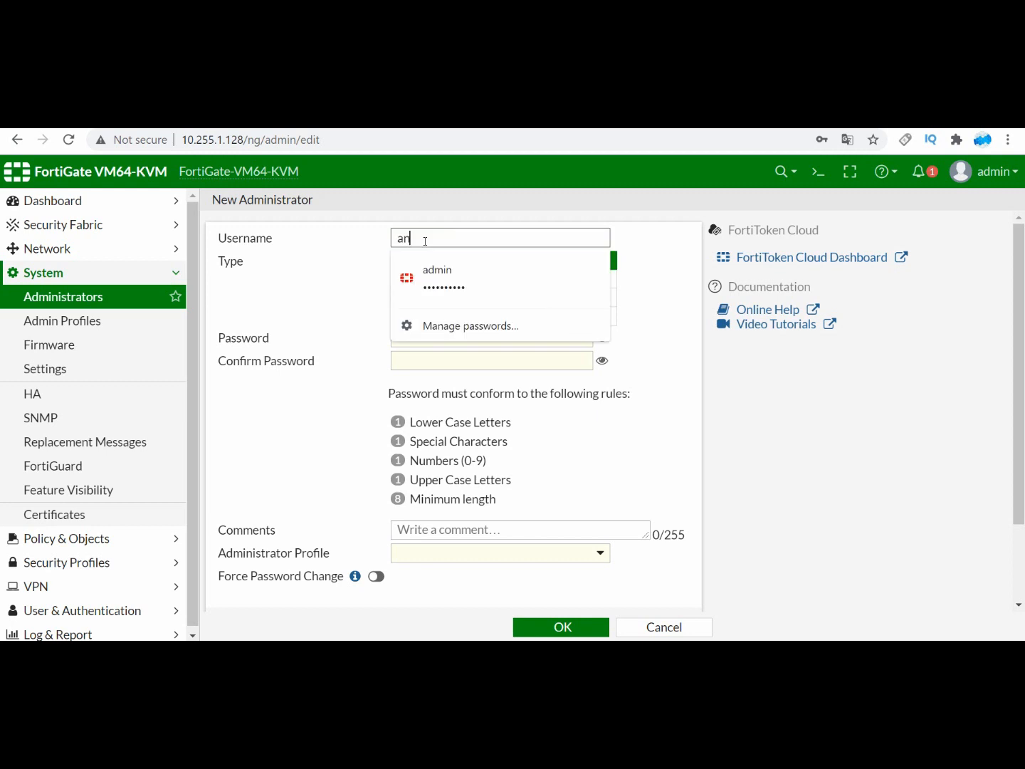
{"action": "type", "text": "ton"}
{"action": "left_click", "coordinate": [658, 243]}
Step: Try a simple password in the new administrator's Password field, reveal it and compare it with the password rules
{"action": "left_click", "coordinate": [463, 342]}
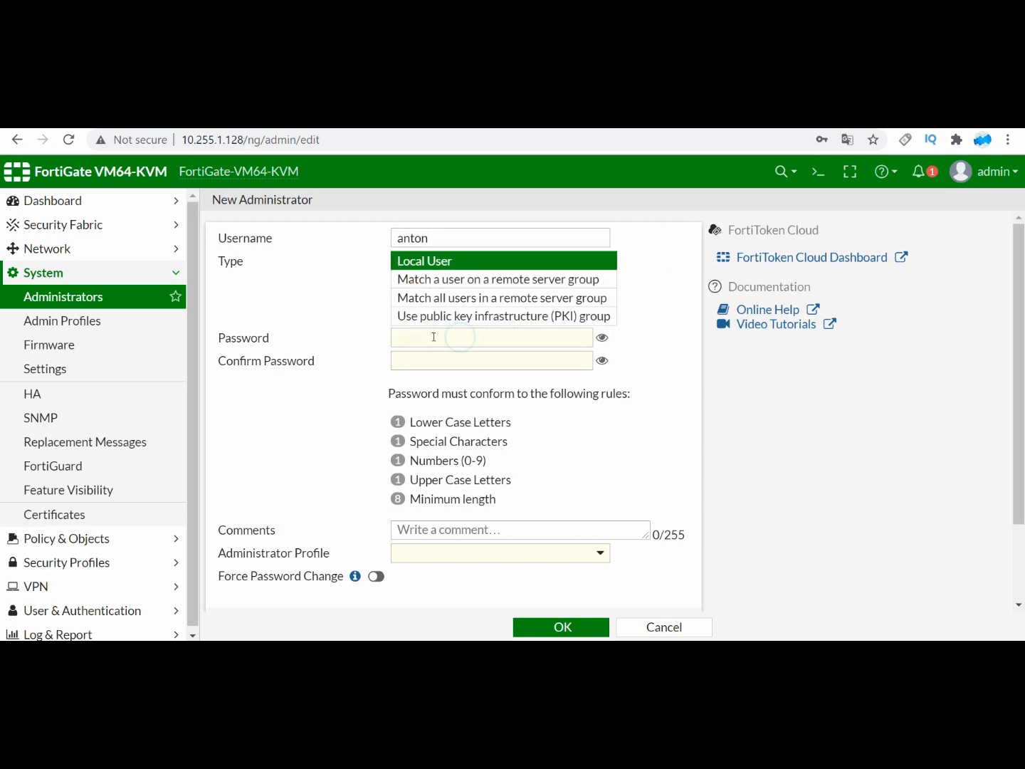
{"action": "left_click", "coordinate": [436, 340]}
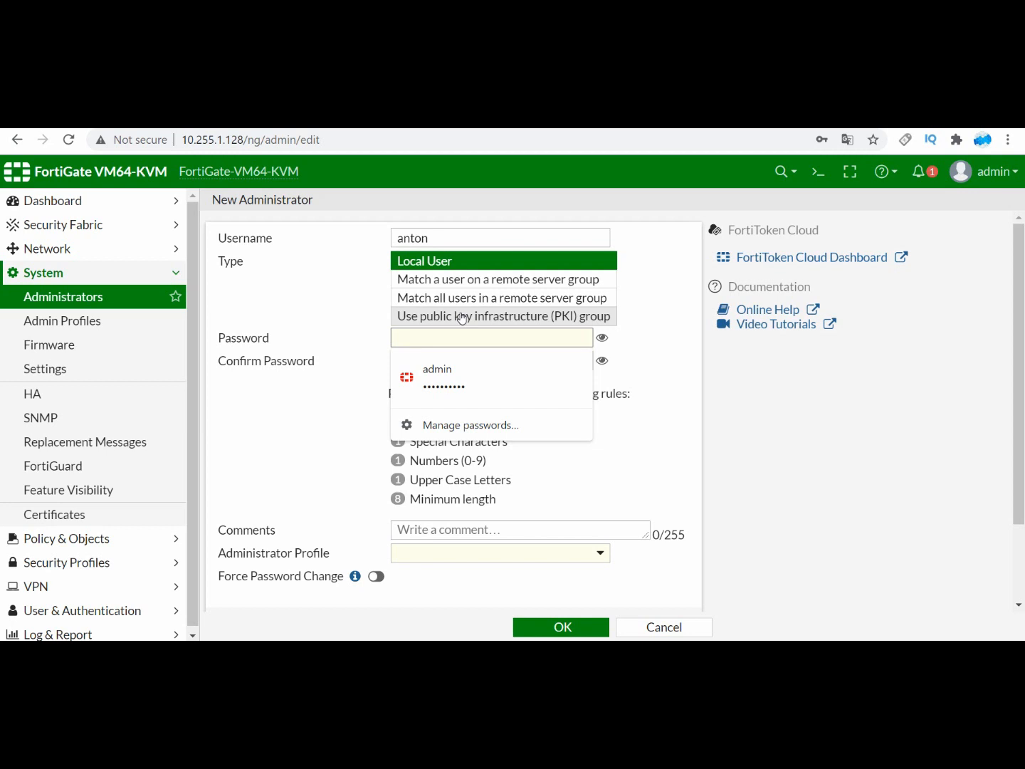
{"action": "left_click", "coordinate": [445, 373]}
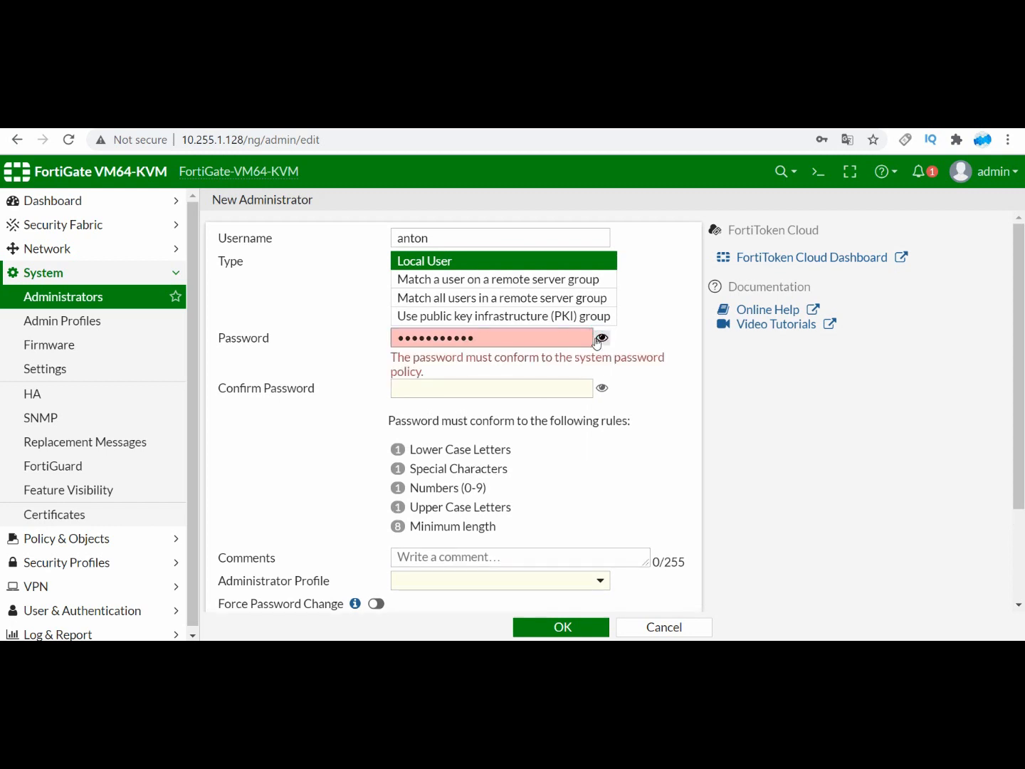
{"action": "left_click", "coordinate": [601, 337]}
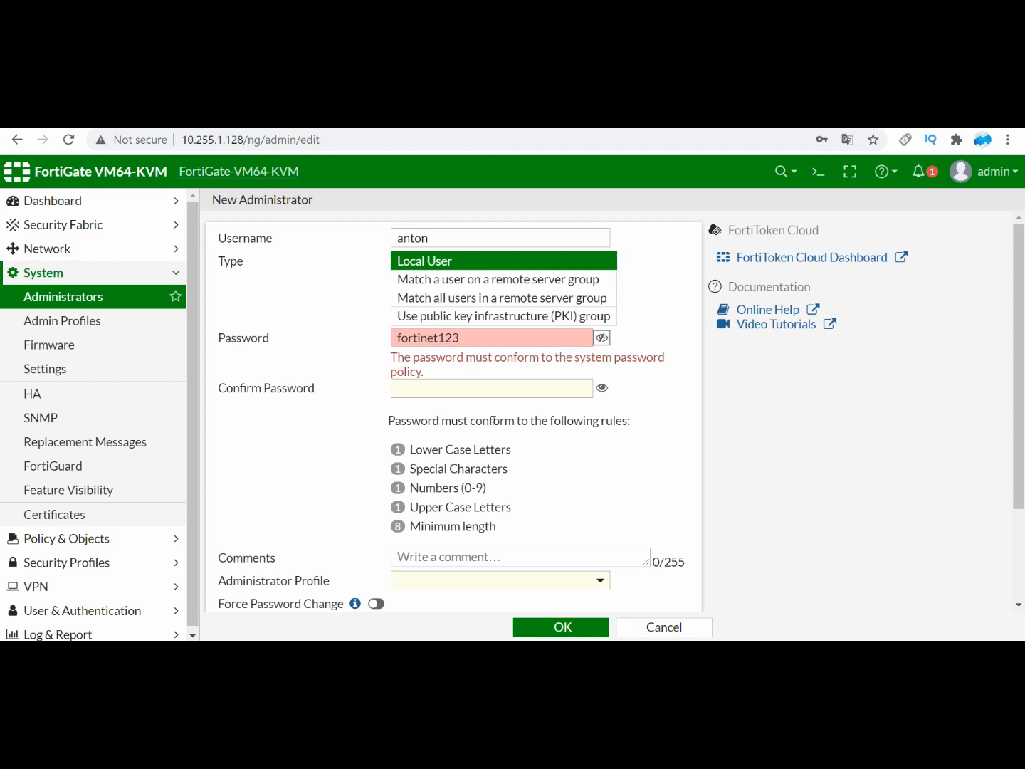
{"action": "left_click_drag", "start_coordinate": [464, 420], "coordinate": [583, 411]}
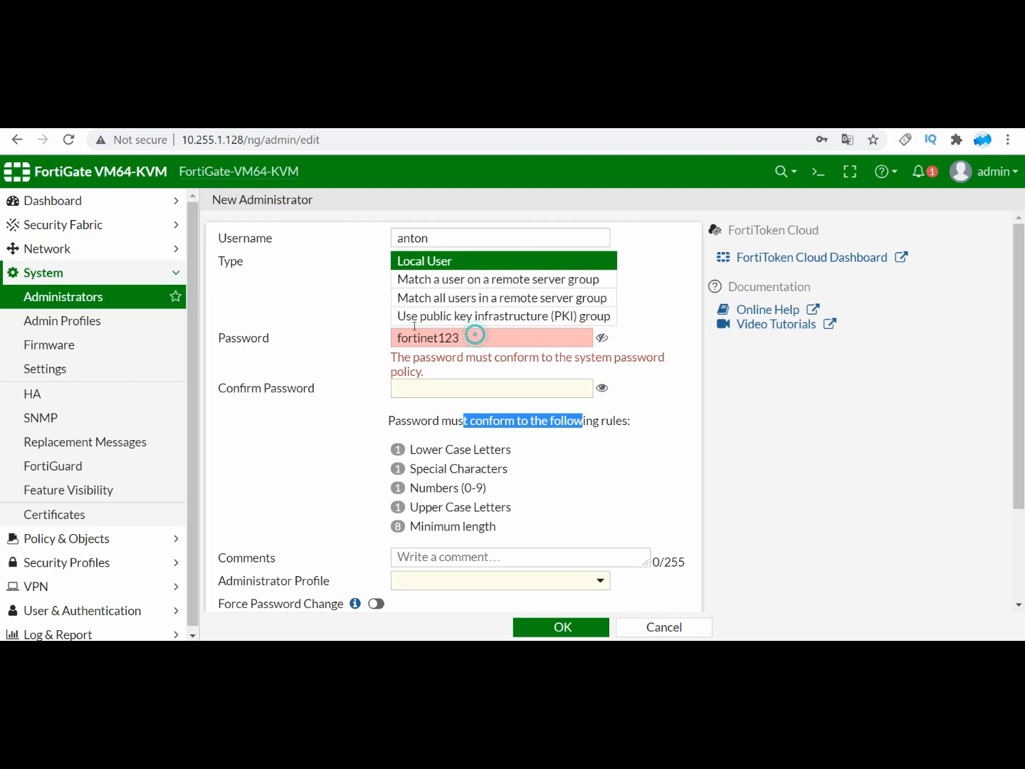
Step: Replace the Password field's content with a password containing upper case, lower case, number and special characters
{"action": "double_click", "coordinate": [473, 334]}
{"action": "key", "text": "BackSpace"}
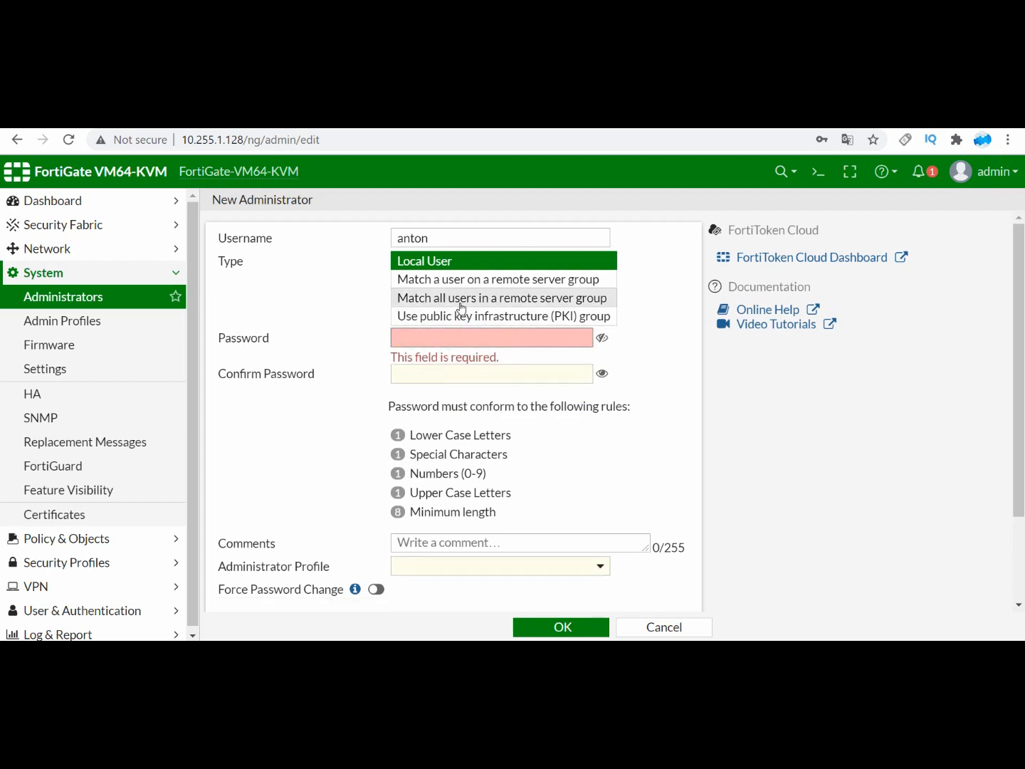
{"action": "type", "text": "F"}
{"action": "key", "text": "BackSpace"}
{"action": "type", "text": "F"}
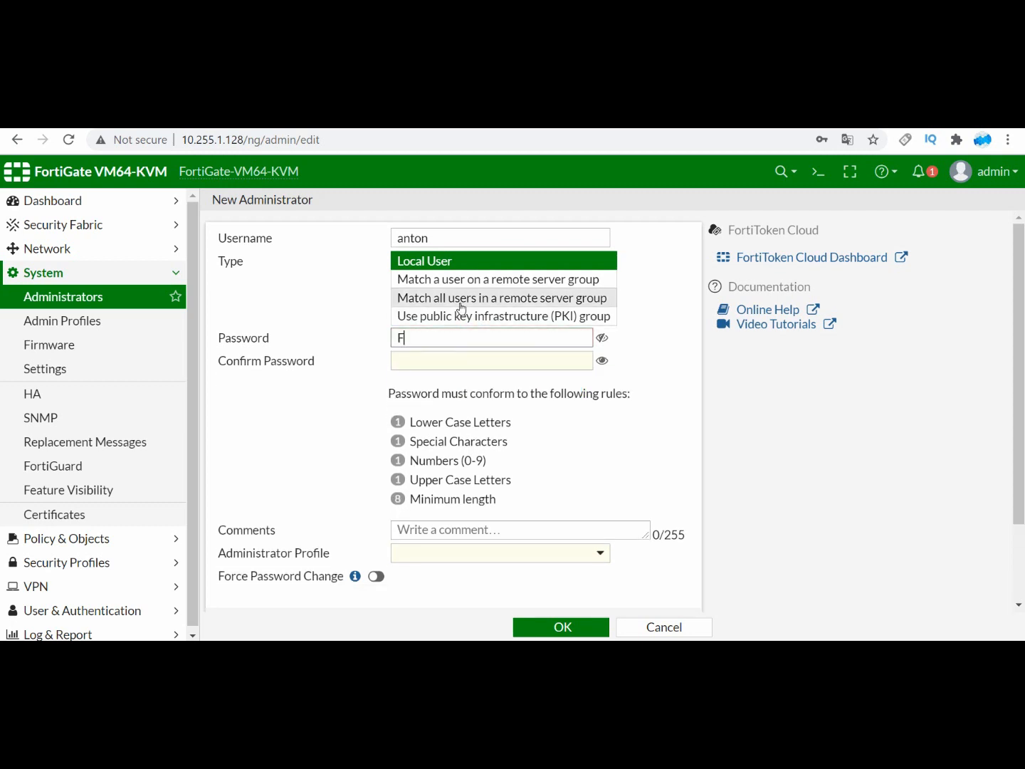
{"action": "type", "text": "0rtinet"}
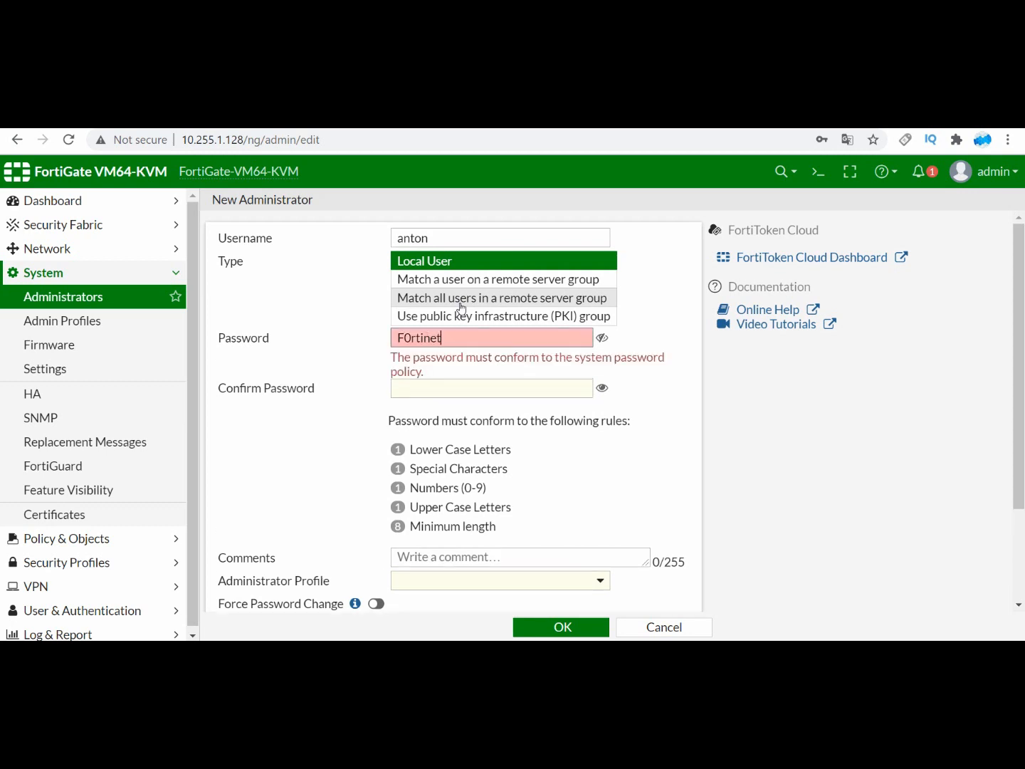
{"action": "type", "text": "#@!"}
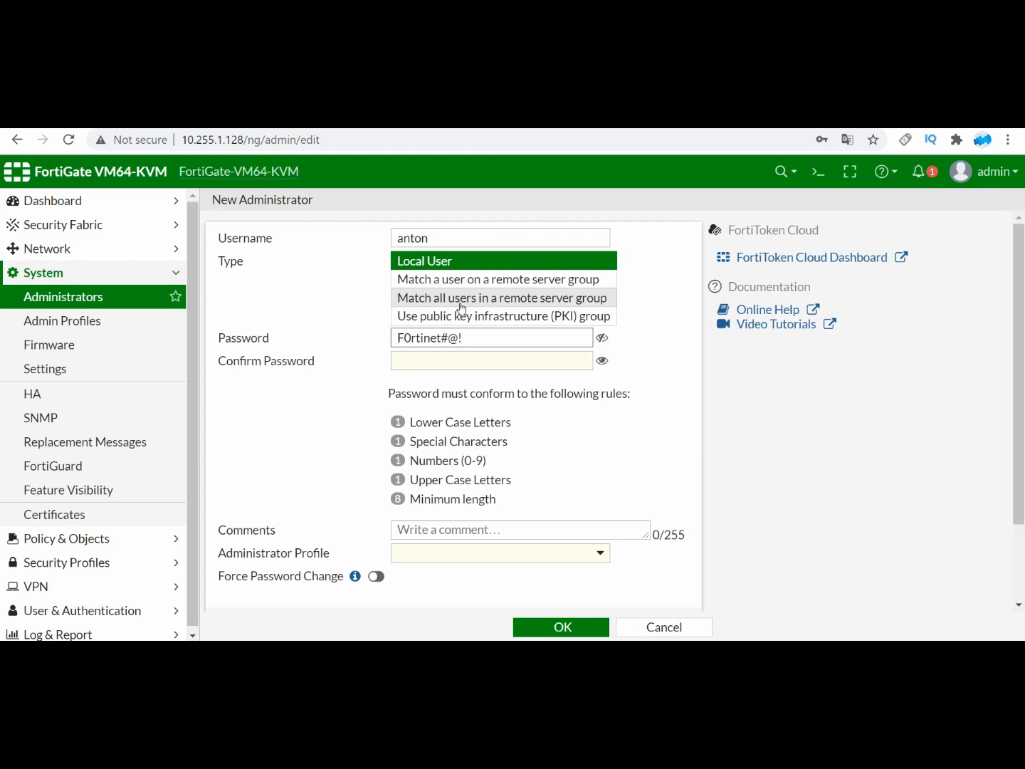
Step: Repeat the account password in the Confirm Password field and reveal it to check the match
{"action": "left_click", "coordinate": [458, 358]}
{"action": "type", "text": "F0"}
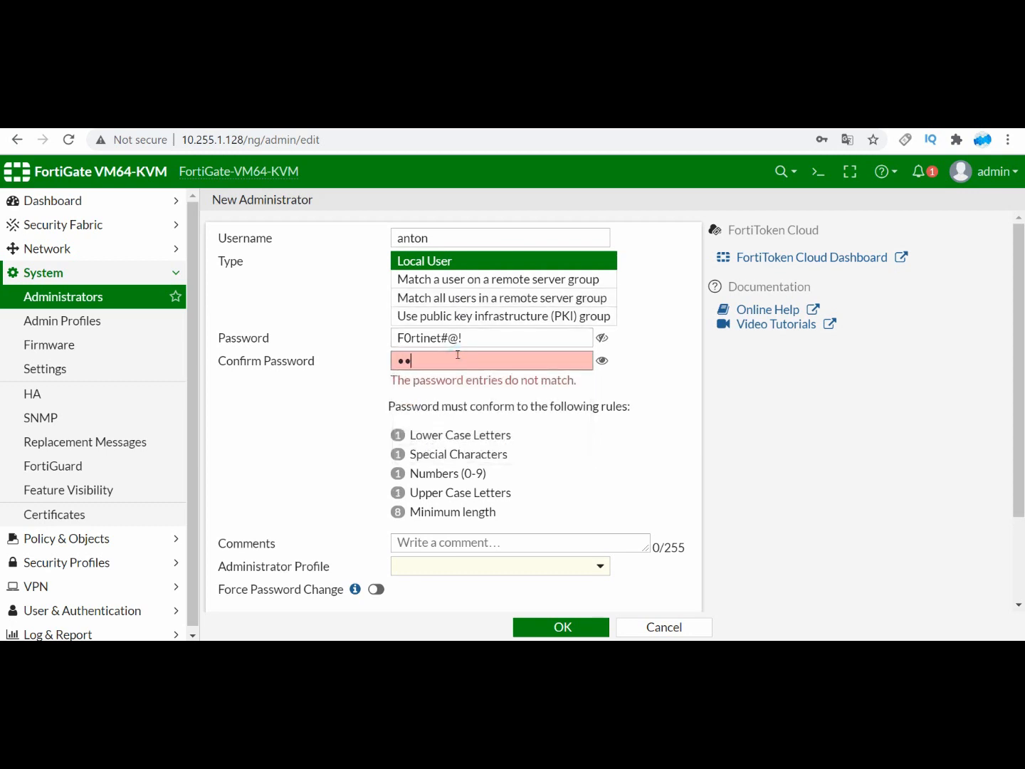
{"action": "type", "text": "rtinet#@!"}
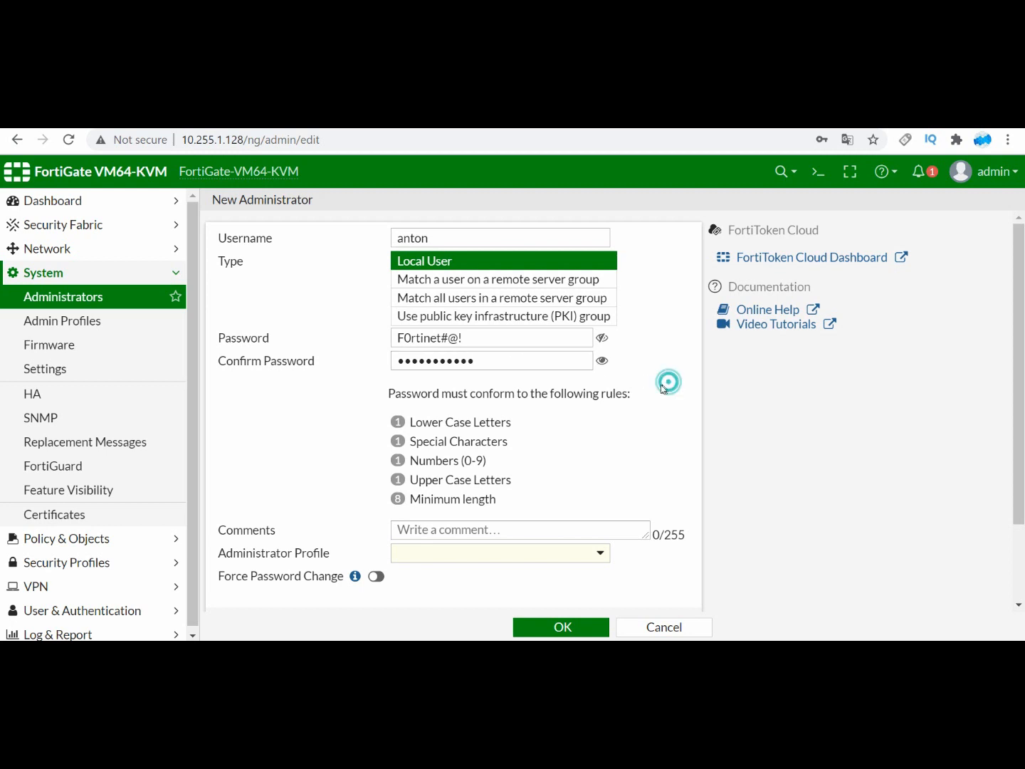
{"action": "left_click", "coordinate": [601, 360]}
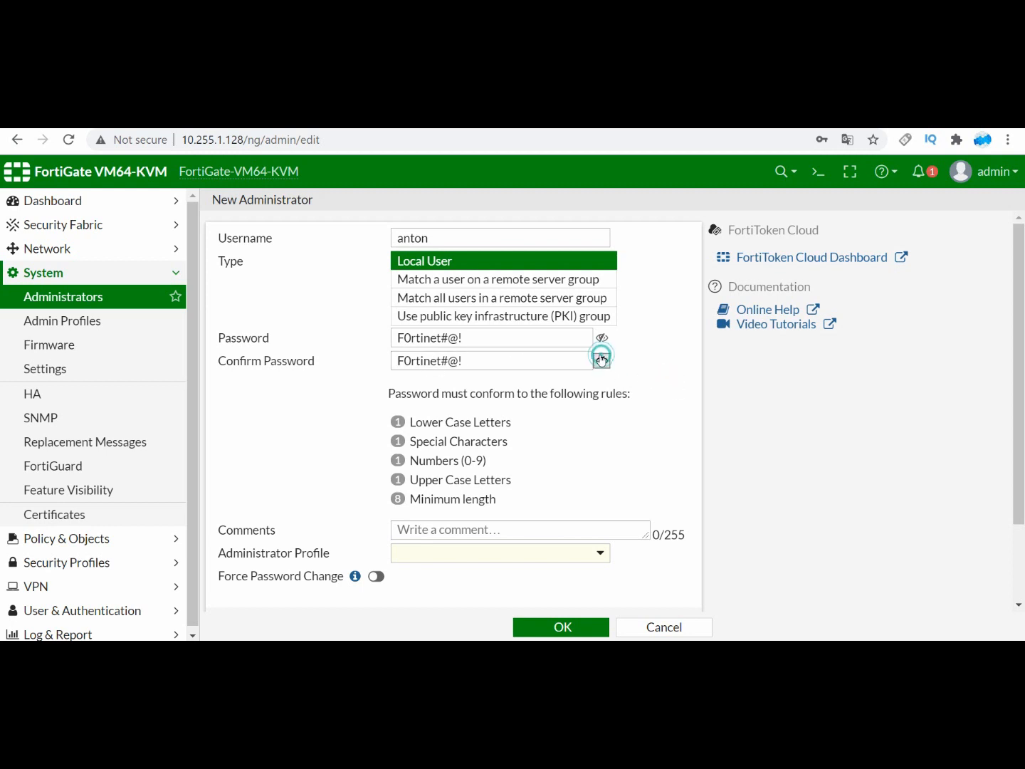
Step: Assign the super_admin profile and create the administrator, saving the login in the browser
{"action": "scroll", "coordinate": [618, 481], "scroll_direction": "down", "scroll_amount": 1}
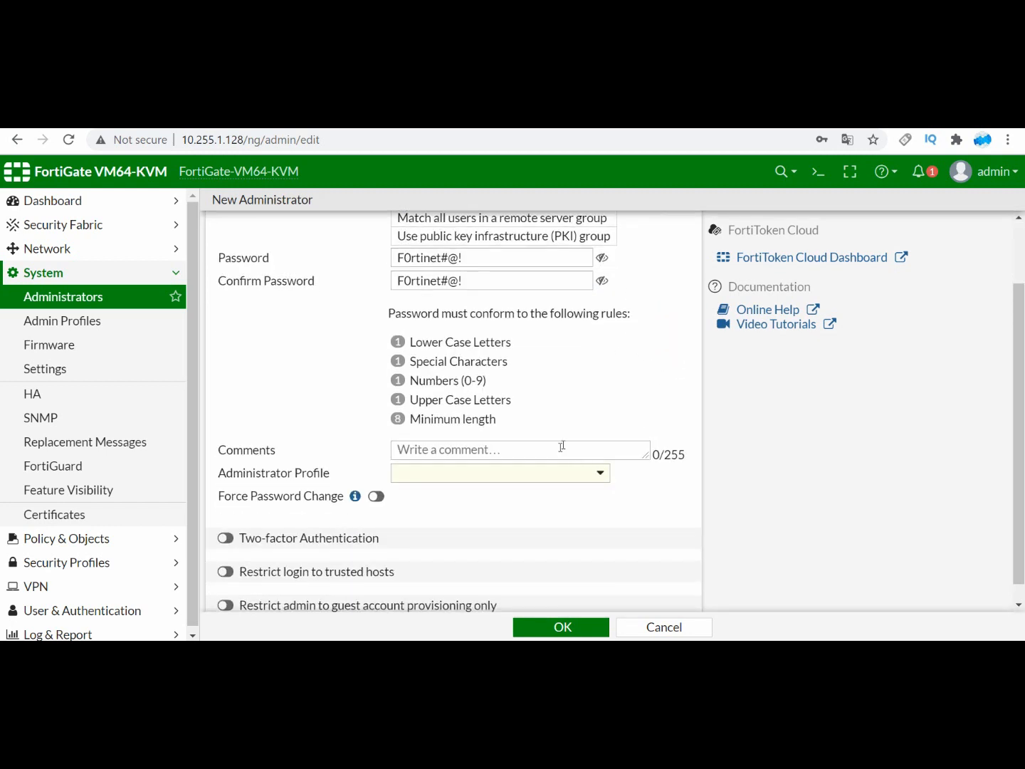
{"action": "left_click", "coordinate": [590, 467]}
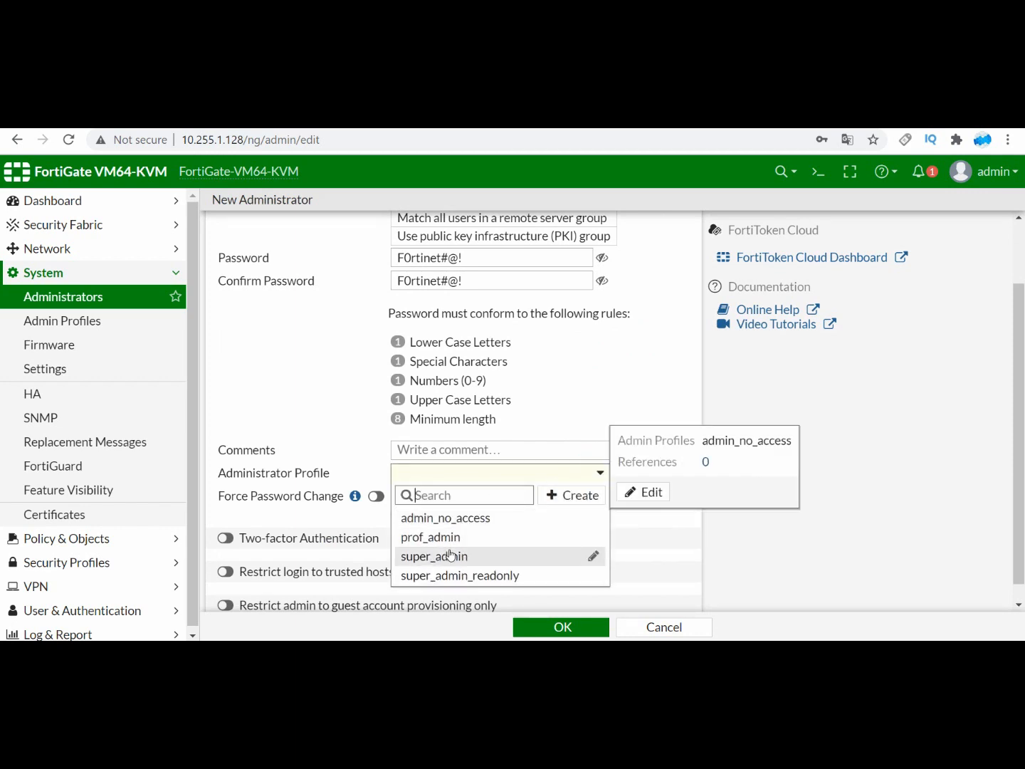
{"action": "left_click", "coordinate": [449, 555]}
{"action": "scroll", "coordinate": [489, 522], "scroll_direction": "down", "scroll_amount": 1}
{"action": "left_click", "coordinate": [573, 618]}
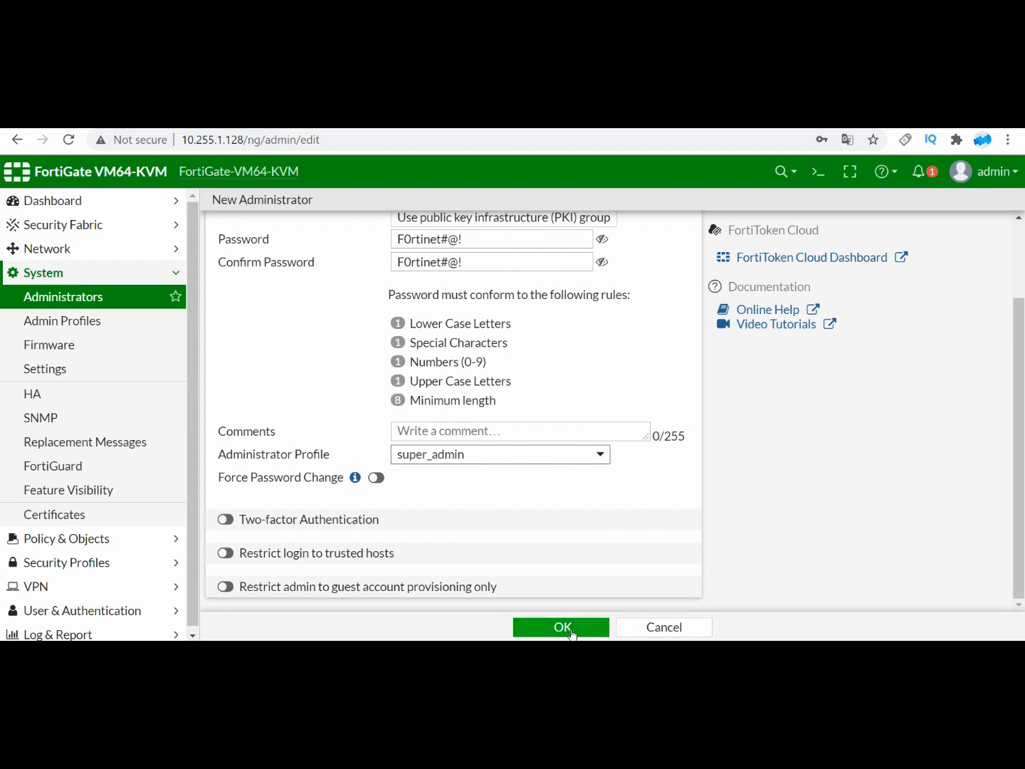
{"action": "left_click", "coordinate": [769, 361]}
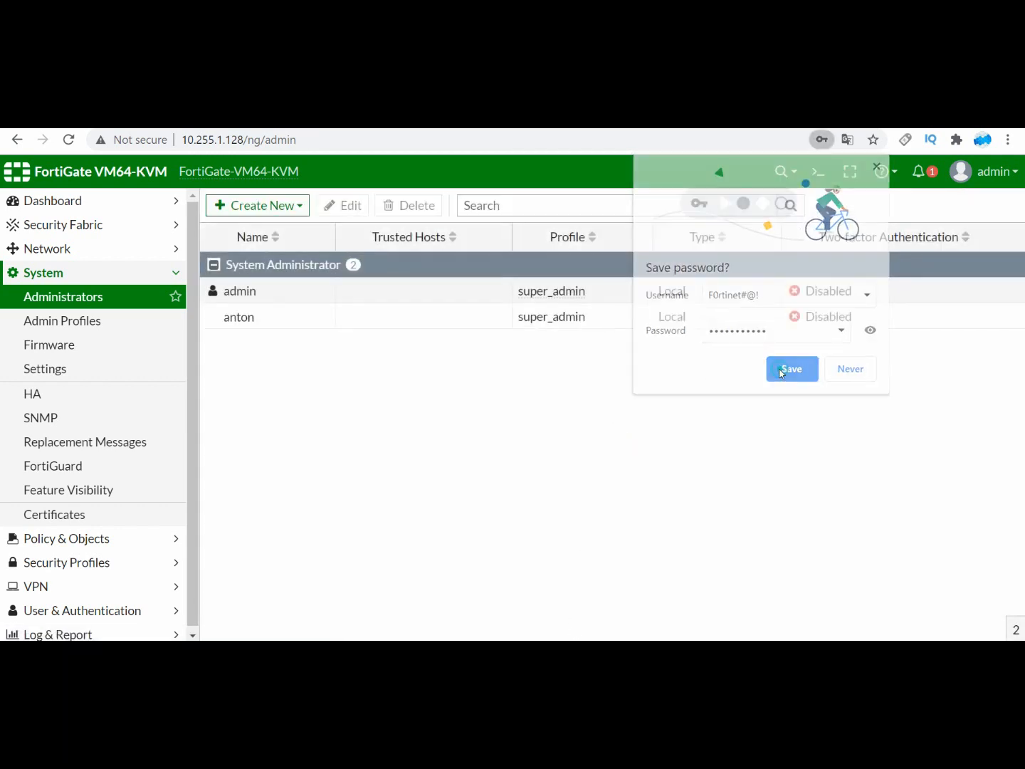
{"action": "left_click", "coordinate": [263, 329]}
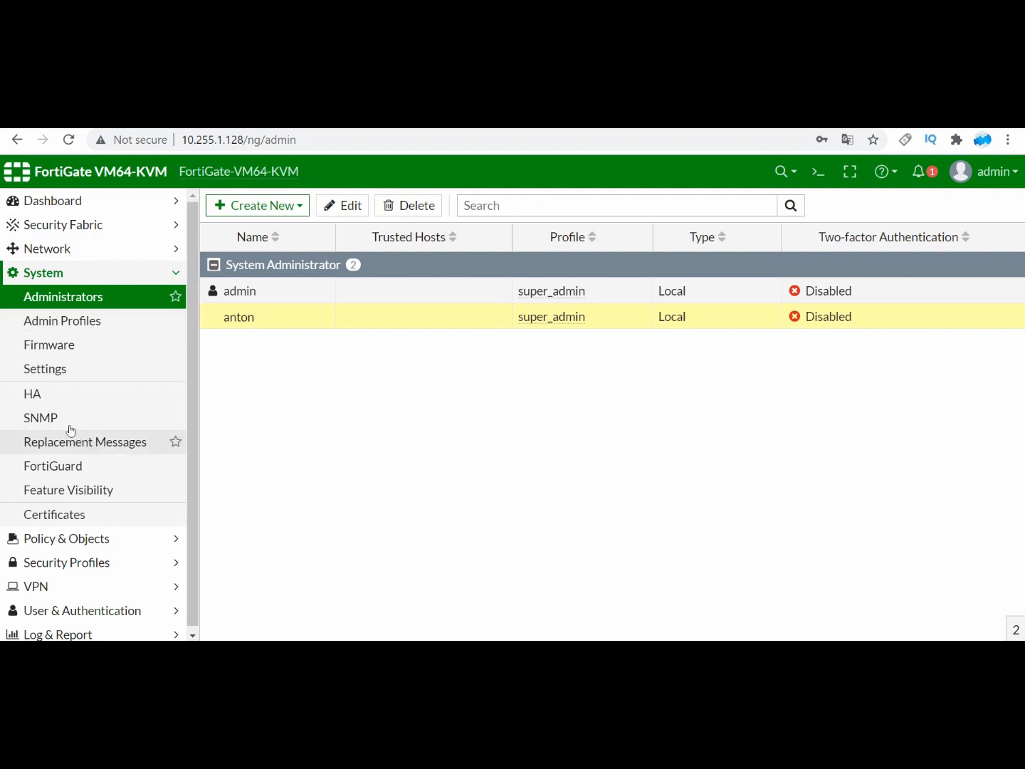
Step: Open the System Settings page and set the time zone to (GMT+7:00) Bangkok, Hanoi, Jakarta
{"action": "left_click", "coordinate": [69, 375]}
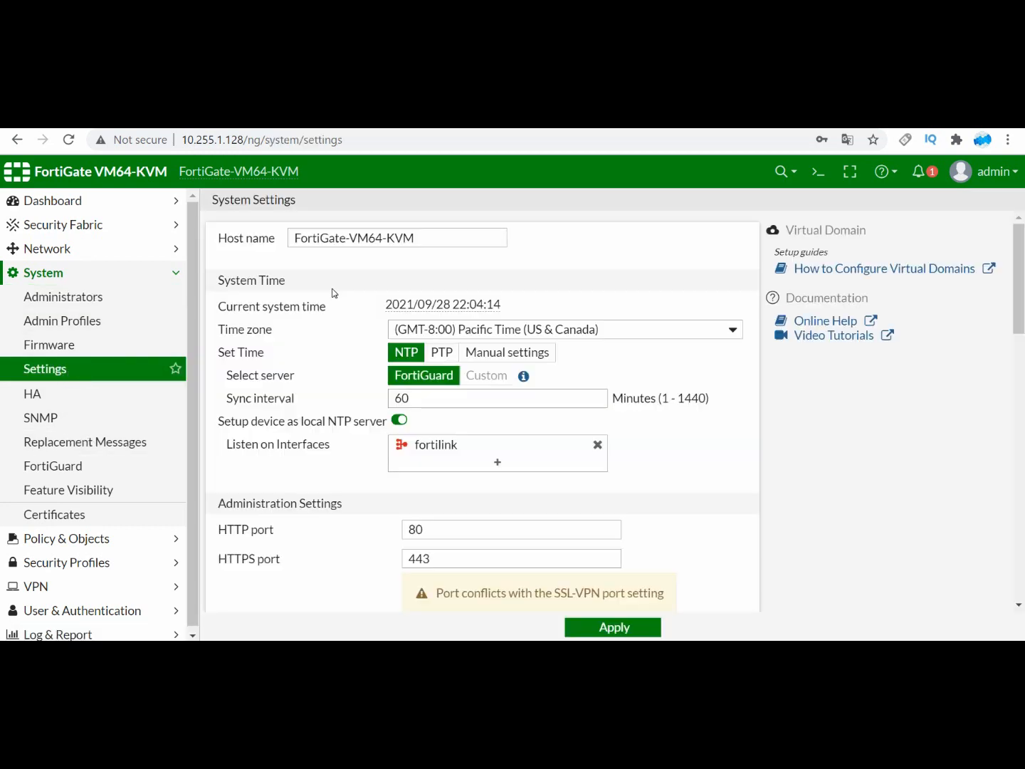
{"action": "left_click", "coordinate": [594, 334]}
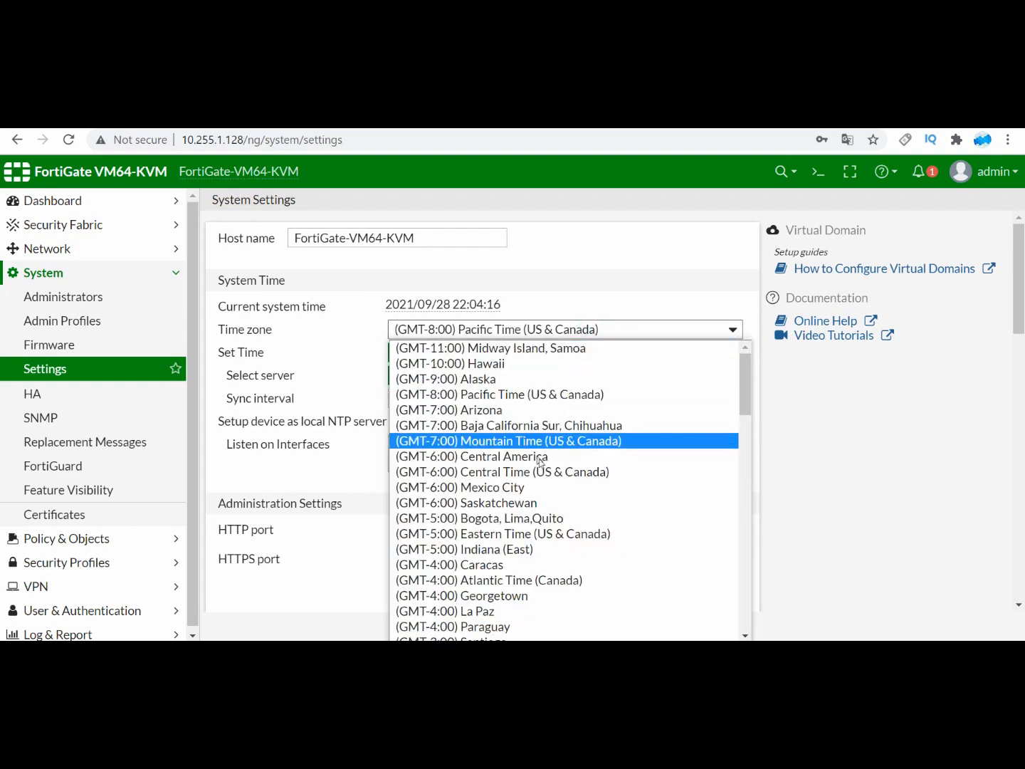
{"action": "scroll", "coordinate": [538, 530], "scroll_direction": "down", "scroll_amount": 2}
{"action": "scroll", "coordinate": [538, 533], "scroll_direction": "down", "scroll_amount": 9}
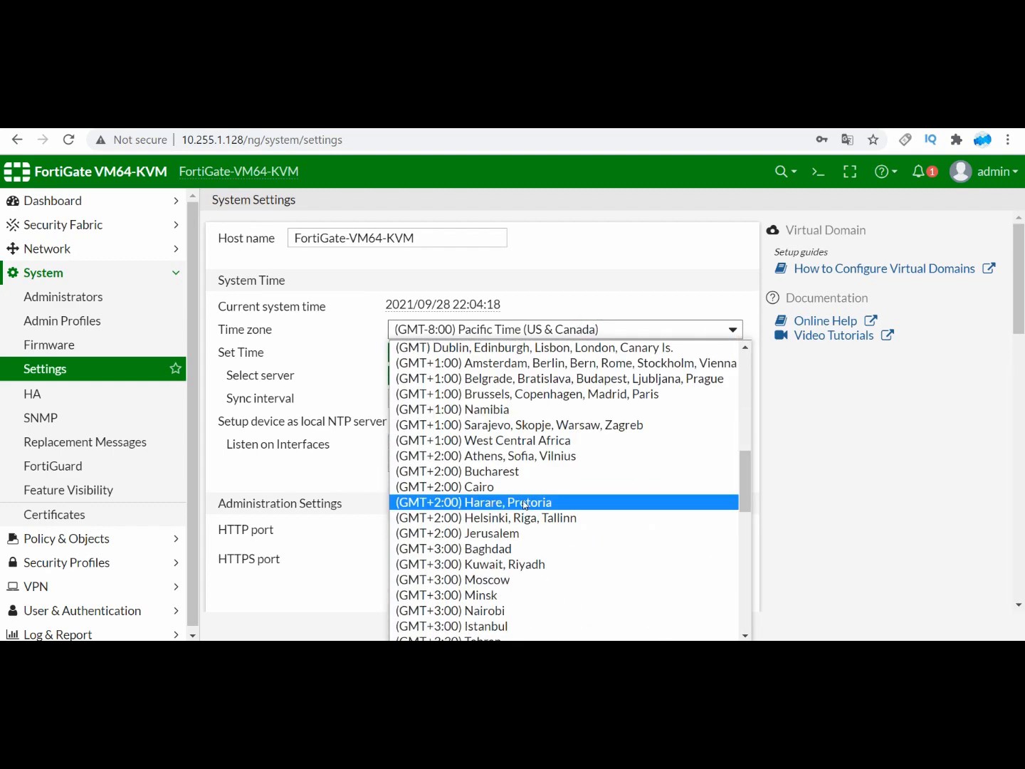
{"action": "scroll", "coordinate": [519, 506], "scroll_direction": "down", "scroll_amount": 3}
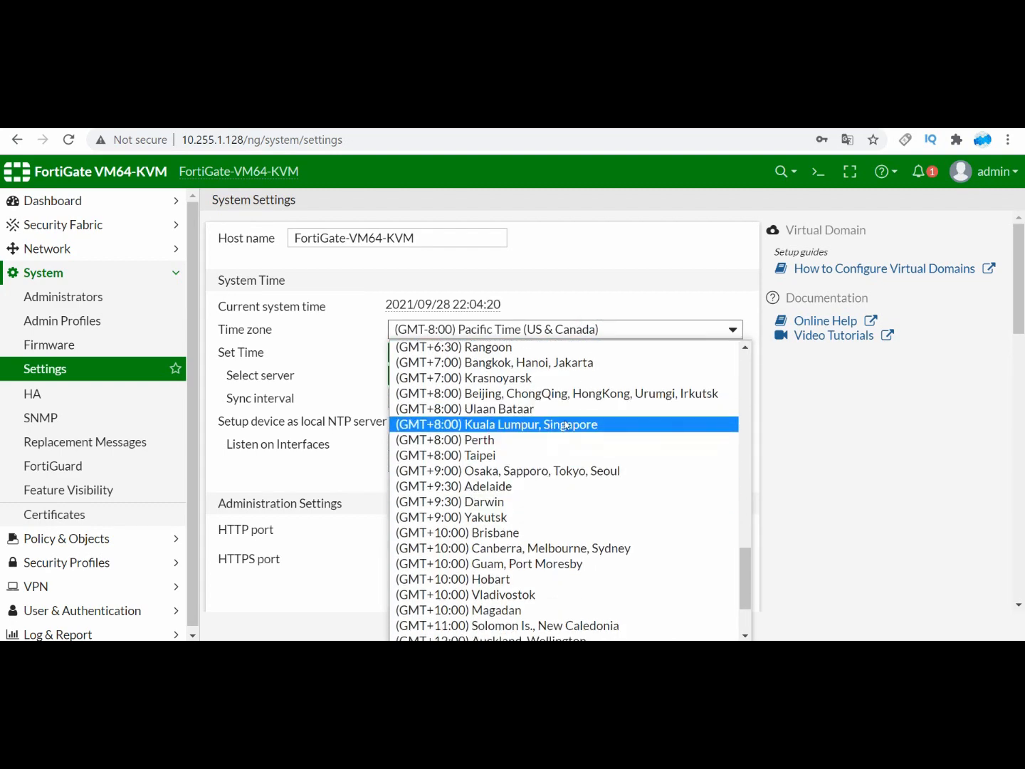
{"action": "left_click", "coordinate": [561, 363]}
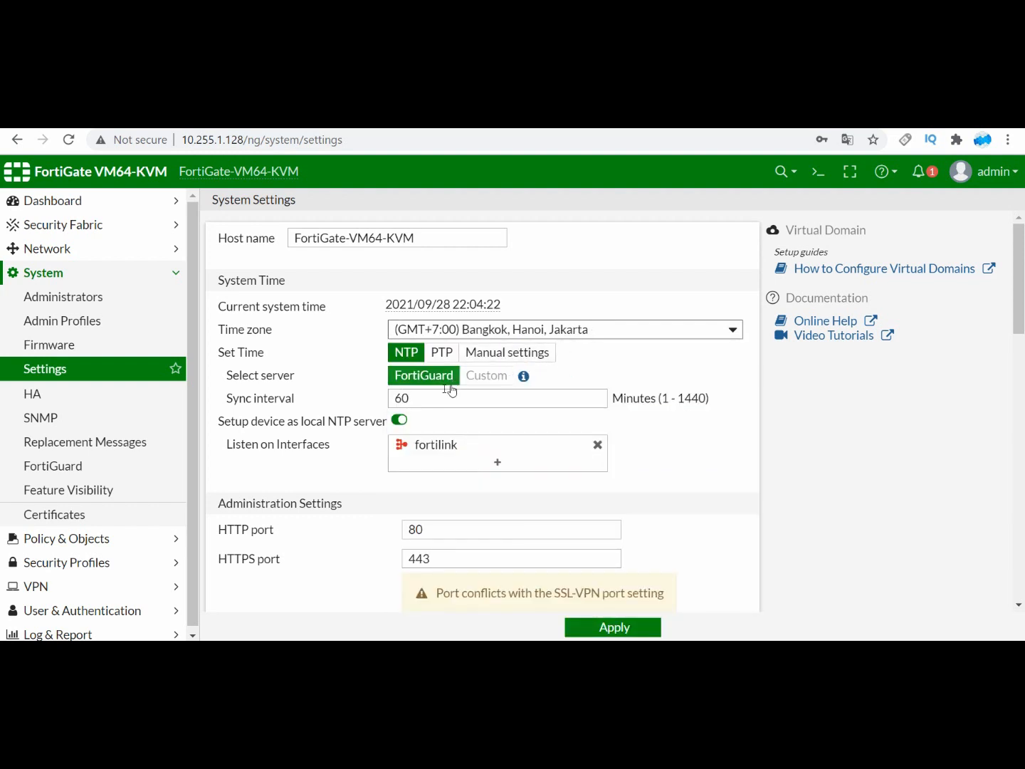
Step: Switch the system time to manual settings, set the date to 29/09/2021 and apply
{"action": "left_click", "coordinate": [505, 360]}
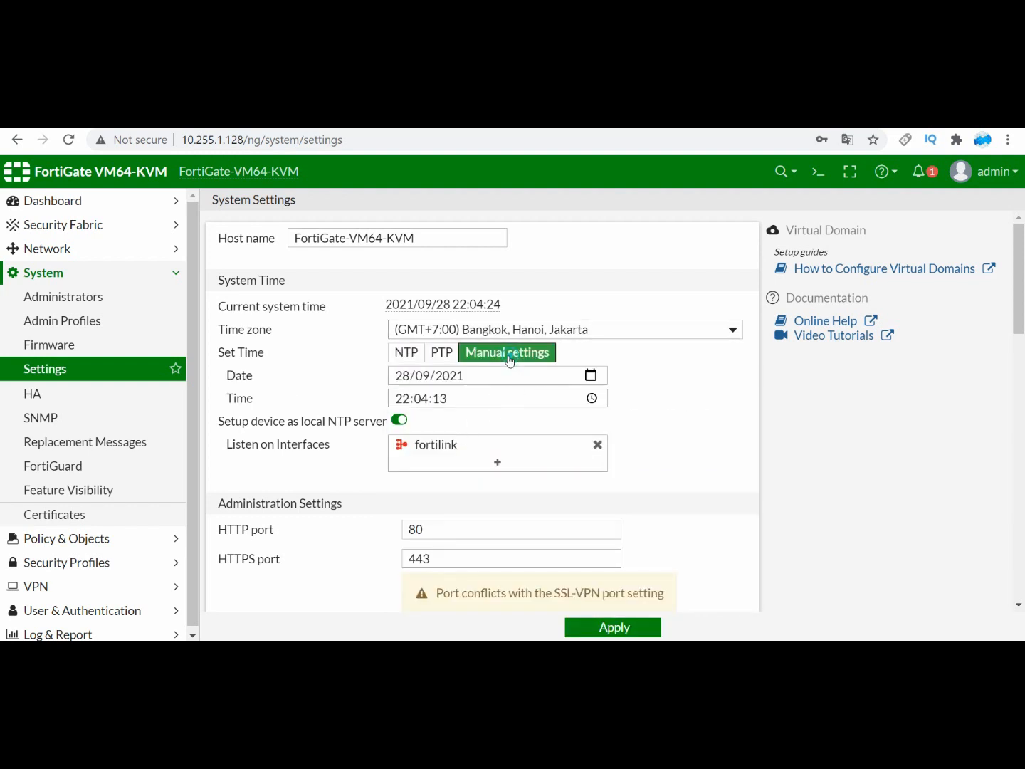
{"action": "left_click", "coordinate": [592, 377]}
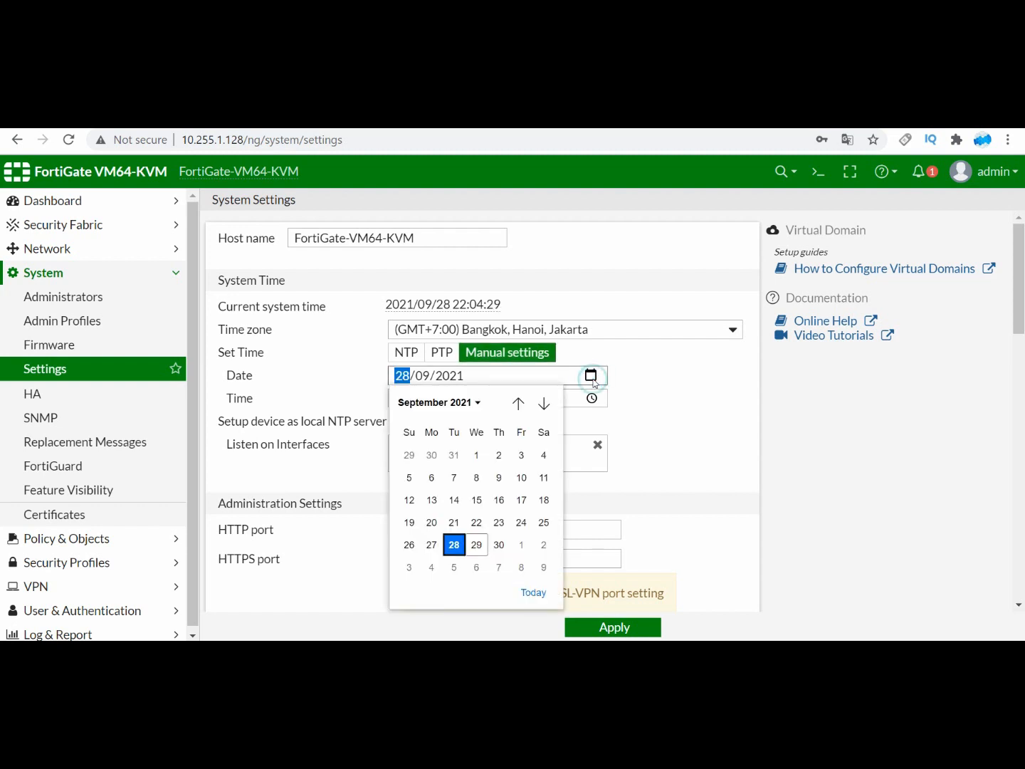
{"action": "left_click", "coordinate": [478, 548]}
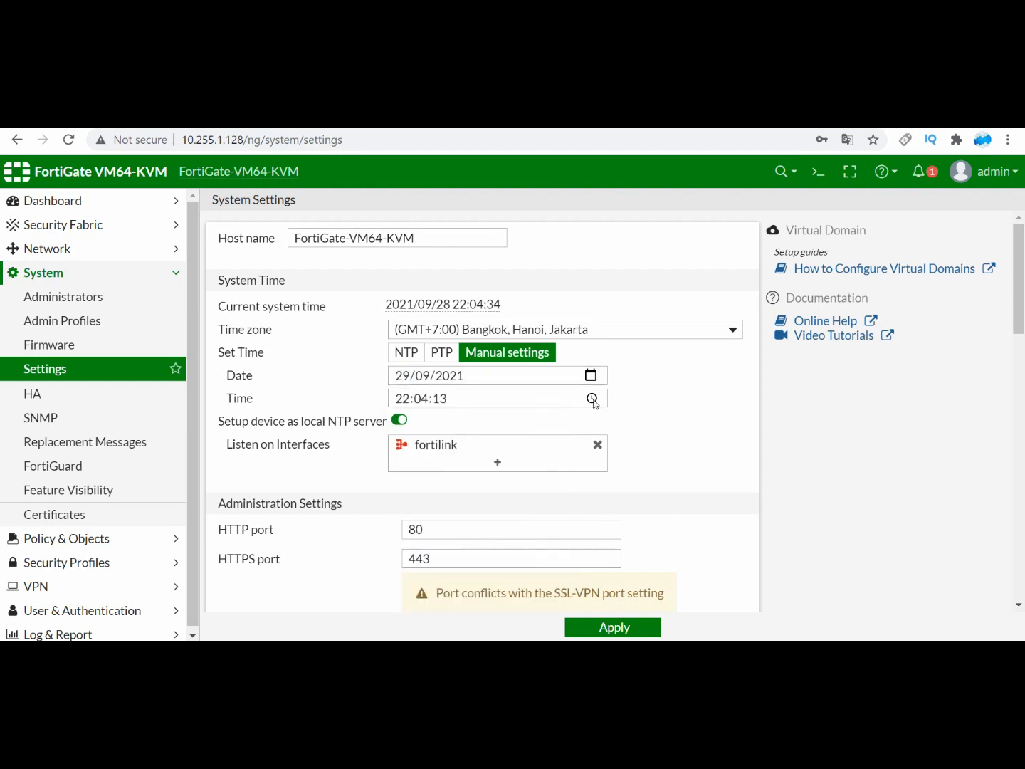
{"action": "left_click", "coordinate": [580, 621]}
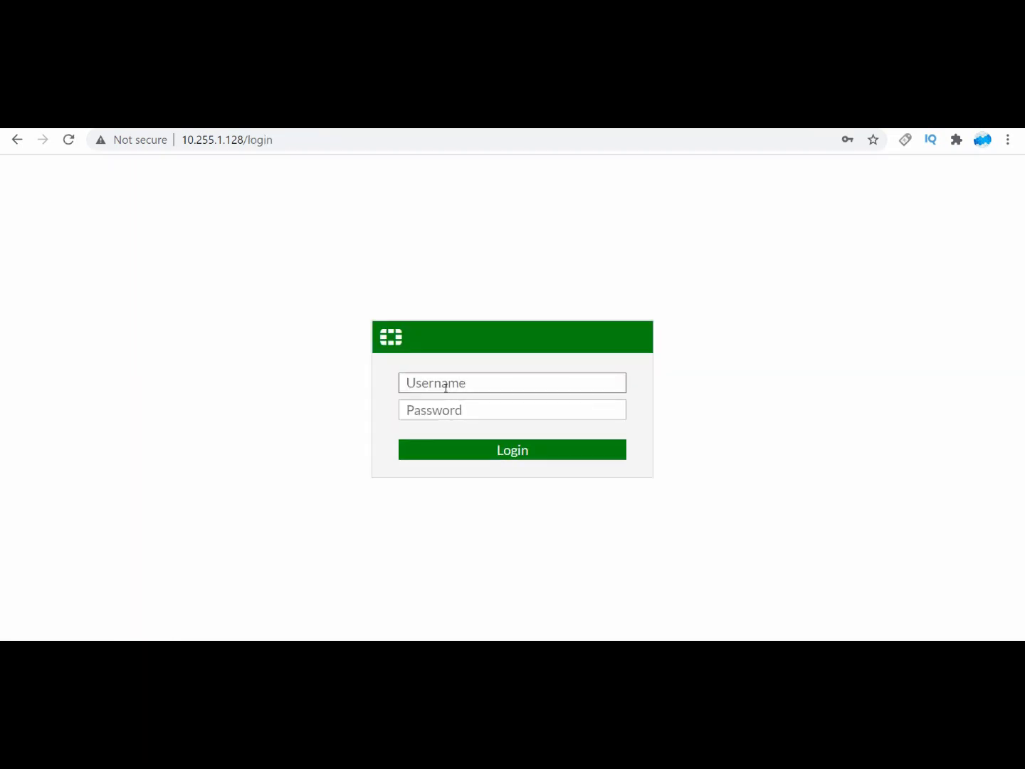
Step: Log back in as admin with the saved account password and skip the setup prompt to reach the dashboard
{"action": "left_click", "coordinate": [445, 386]}
{"action": "left_click", "coordinate": [477, 463]}
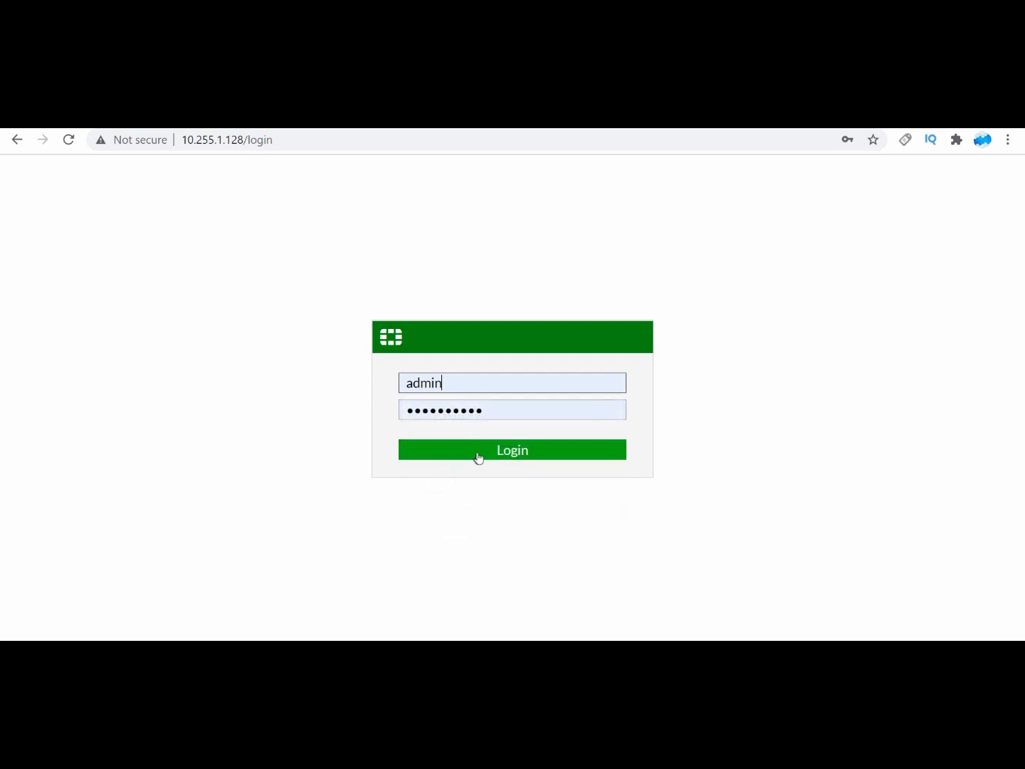
{"action": "left_click", "coordinate": [479, 459]}
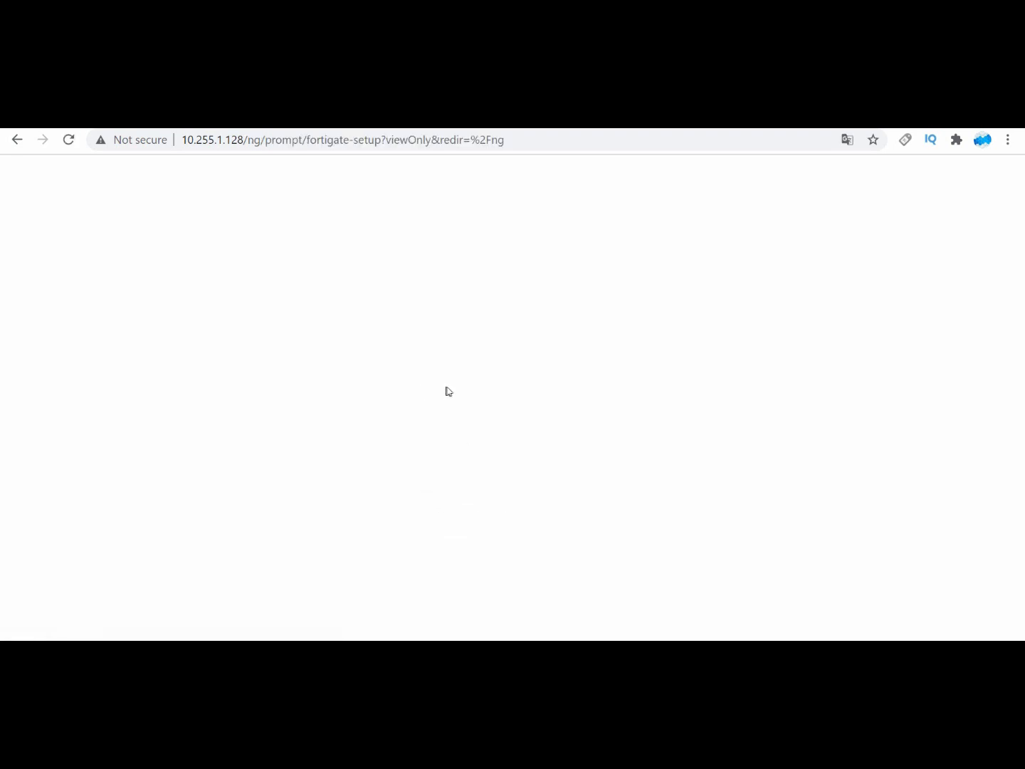
{"action": "left_click", "coordinate": [534, 485]}
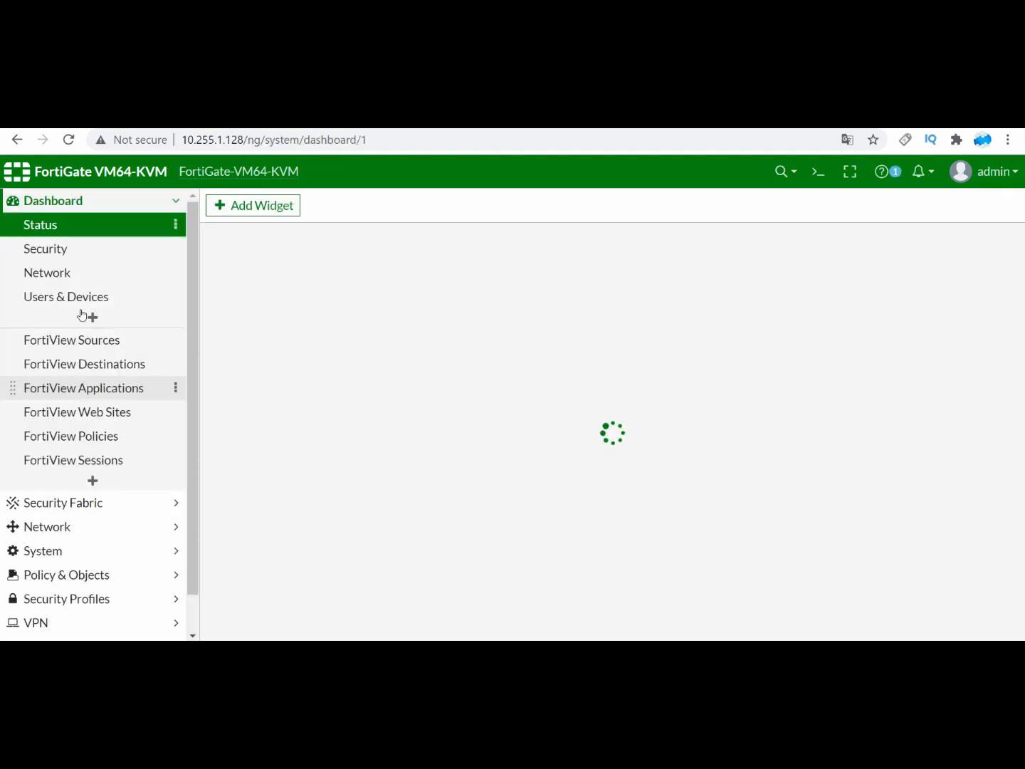
Step: Reopen System Settings, set the manual system time to 12:05, apply it and reload the settings page
{"action": "left_click", "coordinate": [57, 552]}
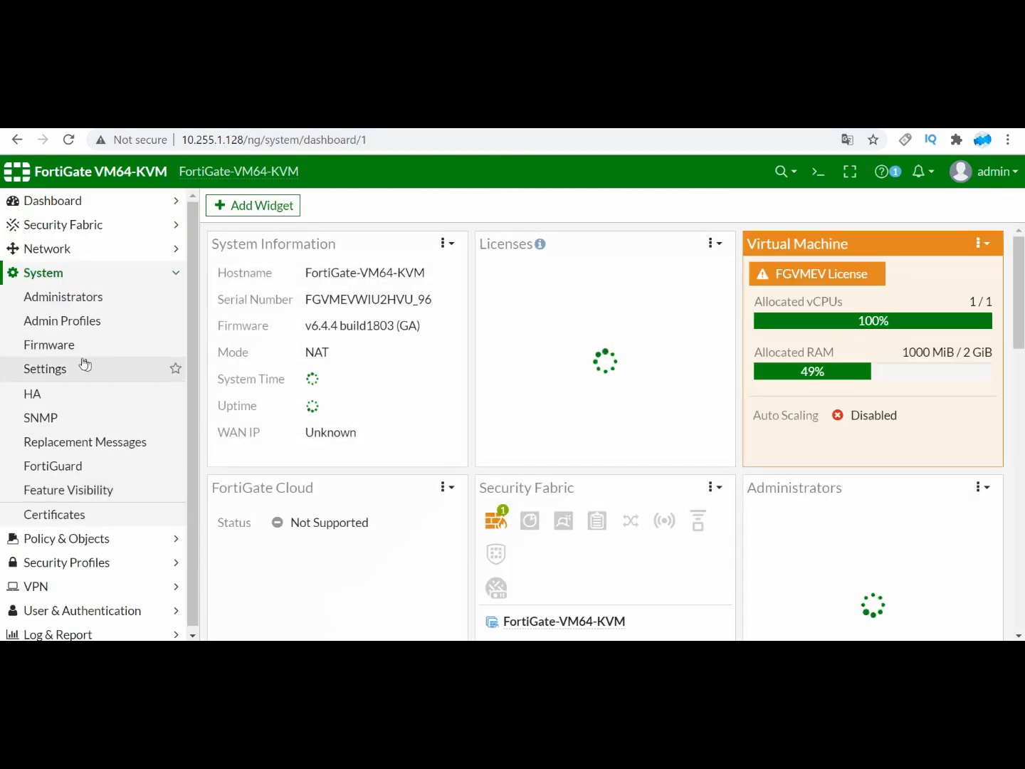
{"action": "left_click", "coordinate": [58, 376]}
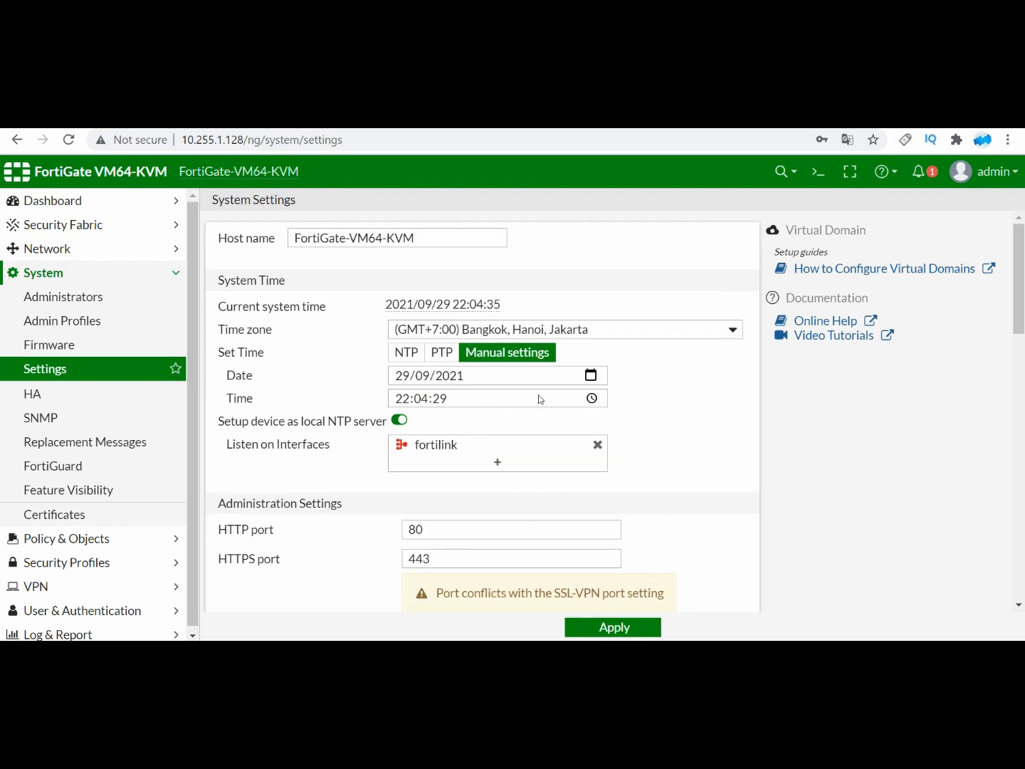
{"action": "left_click", "coordinate": [591, 400]}
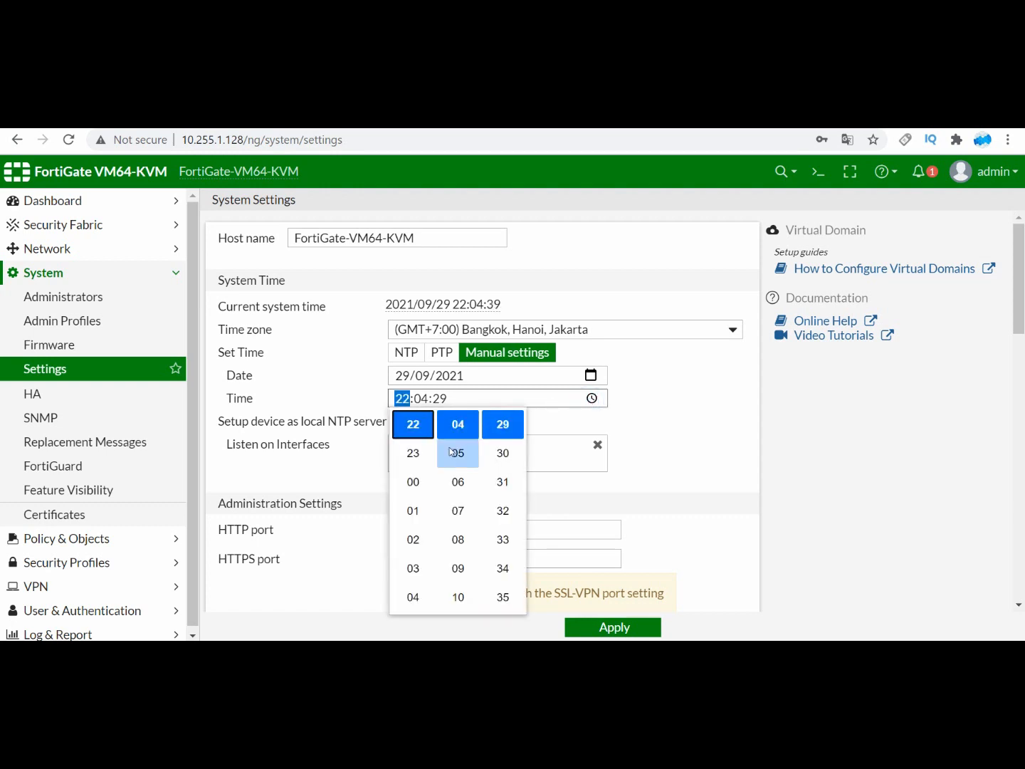
{"action": "scroll", "coordinate": [409, 535], "scroll_direction": "down", "scroll_amount": 2}
{"action": "scroll", "coordinate": [407, 532], "scroll_direction": "down", "scroll_amount": 4}
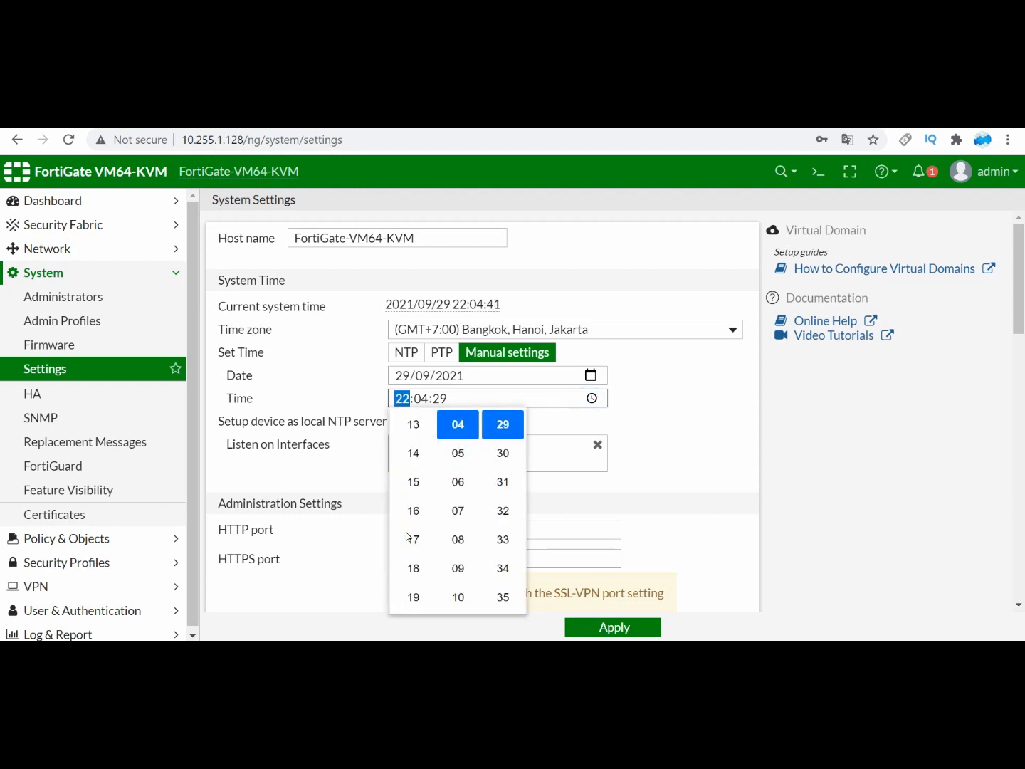
{"action": "scroll", "coordinate": [416, 456], "scroll_direction": "up", "scroll_amount": 2}
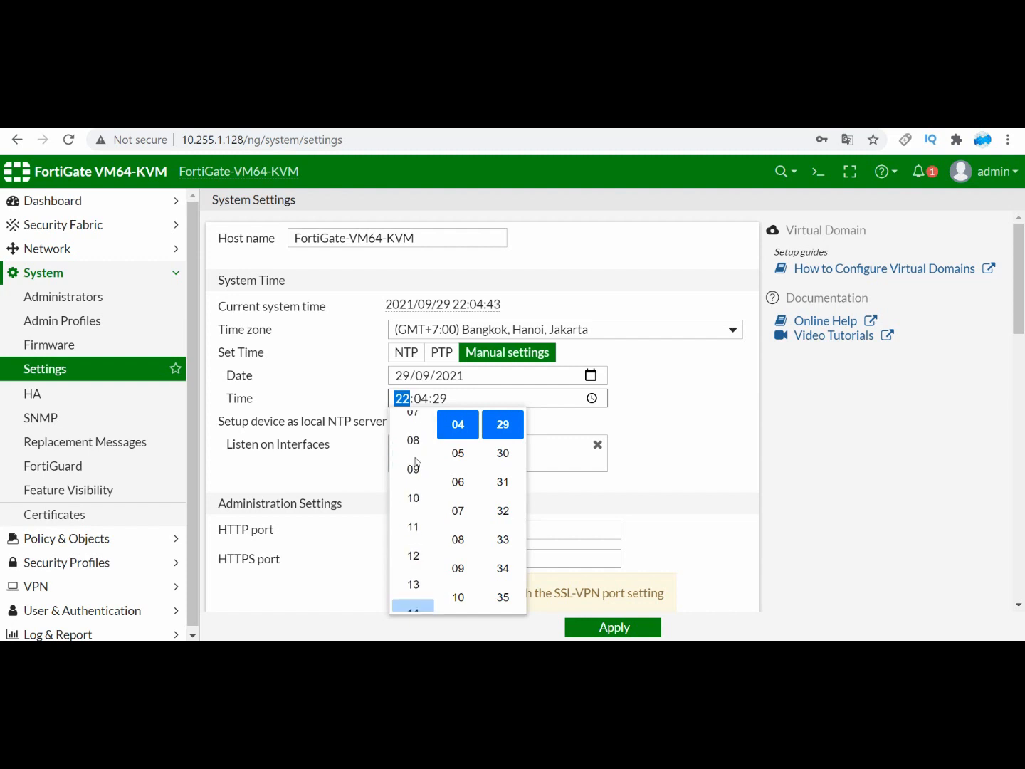
{"action": "left_click", "coordinate": [414, 555]}
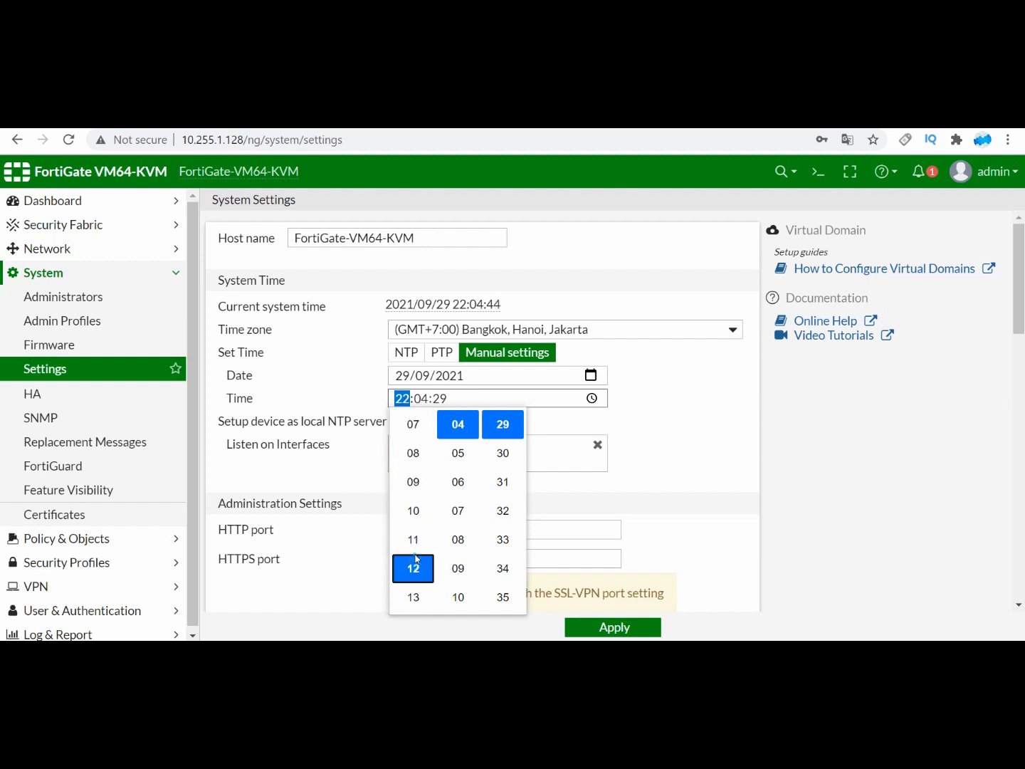
{"action": "left_click", "coordinate": [457, 453]}
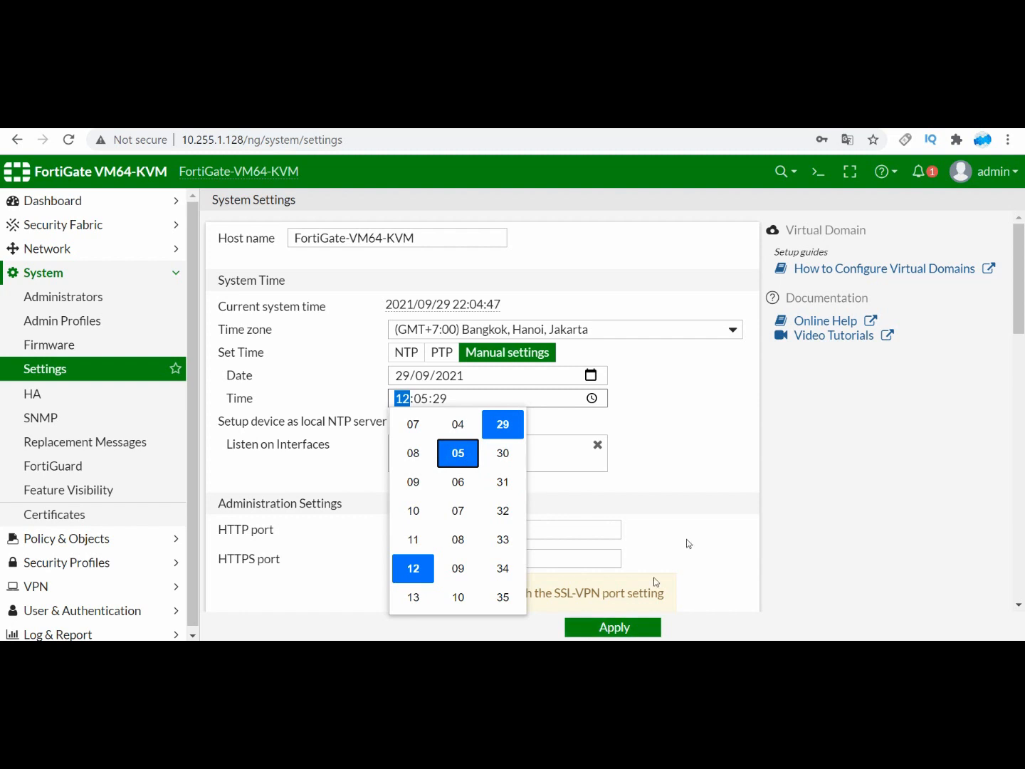
{"action": "left_click", "coordinate": [692, 505]}
{"action": "left_click", "coordinate": [604, 625]}
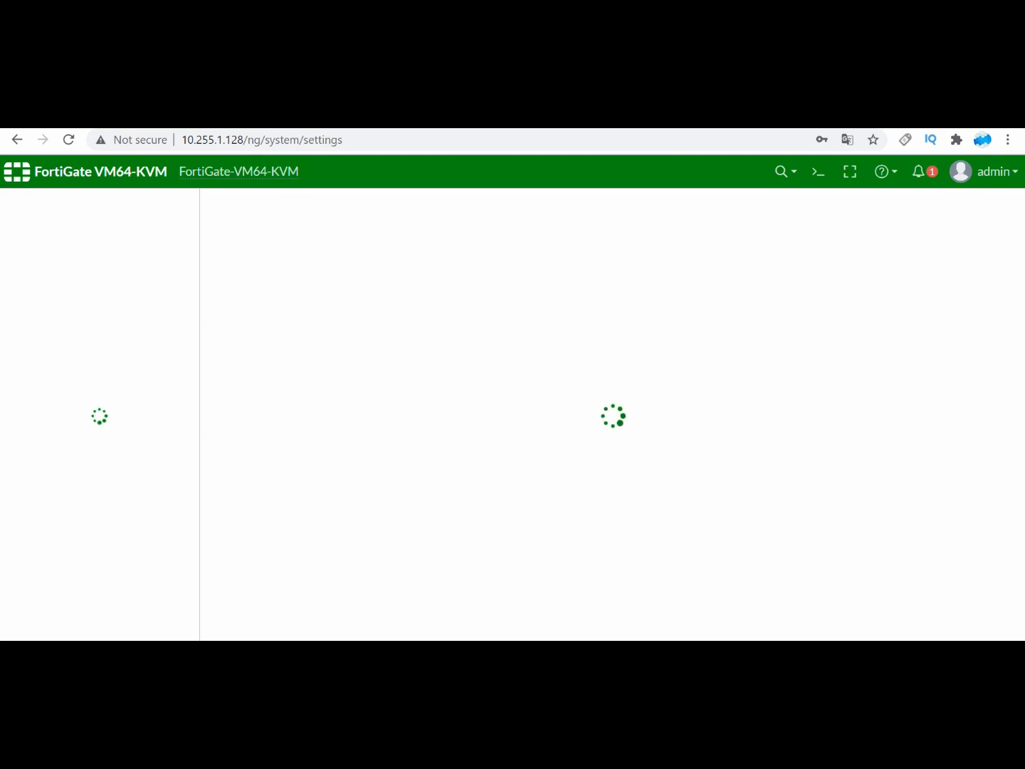
{"action": "left_click", "coordinate": [298, 123]}
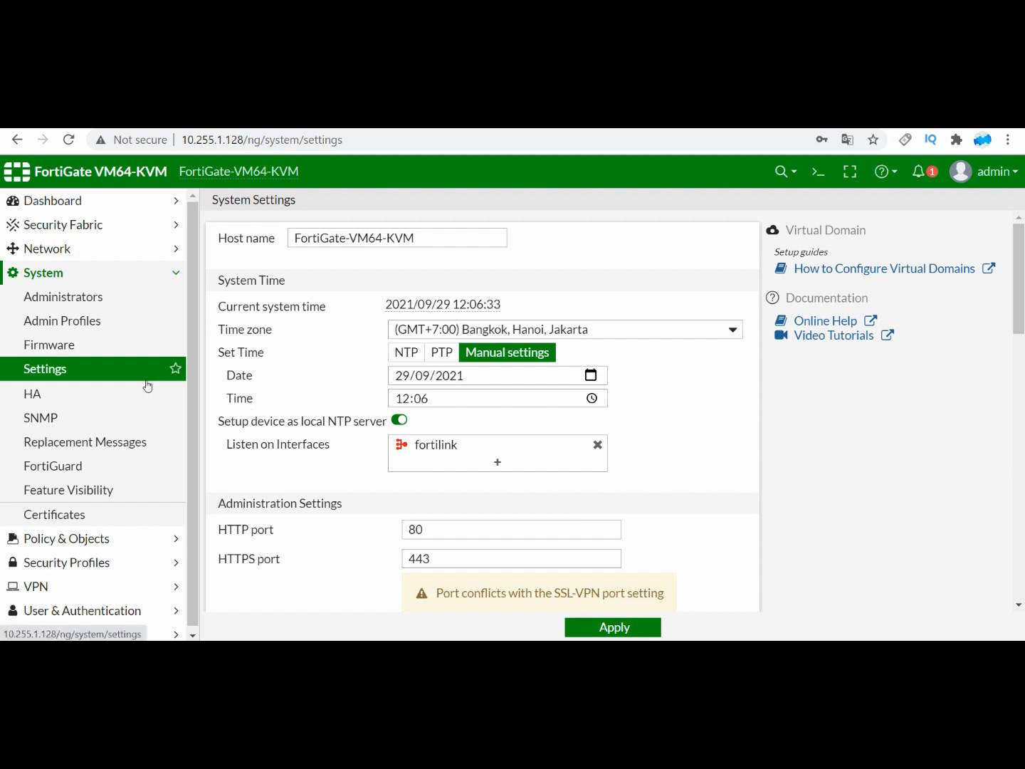
{"action": "left_click", "coordinate": [75, 375]}
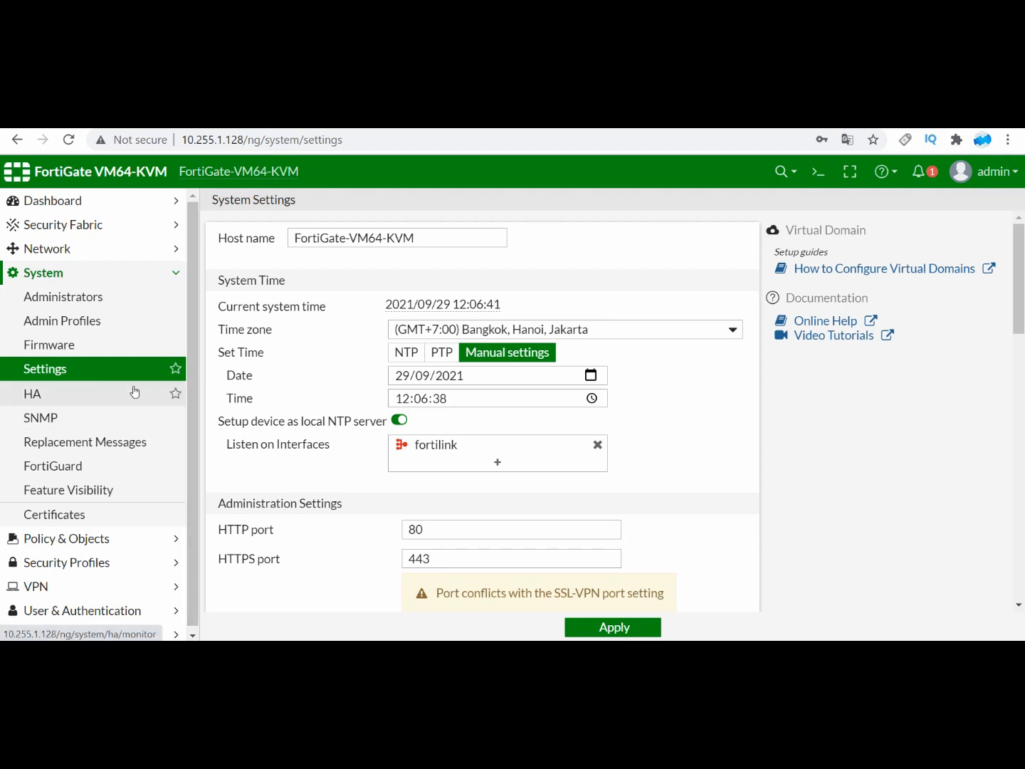
Step: Open the Firmware page, and review the System Information and other widgets on the Status dashboard
{"action": "left_click", "coordinate": [91, 353]}
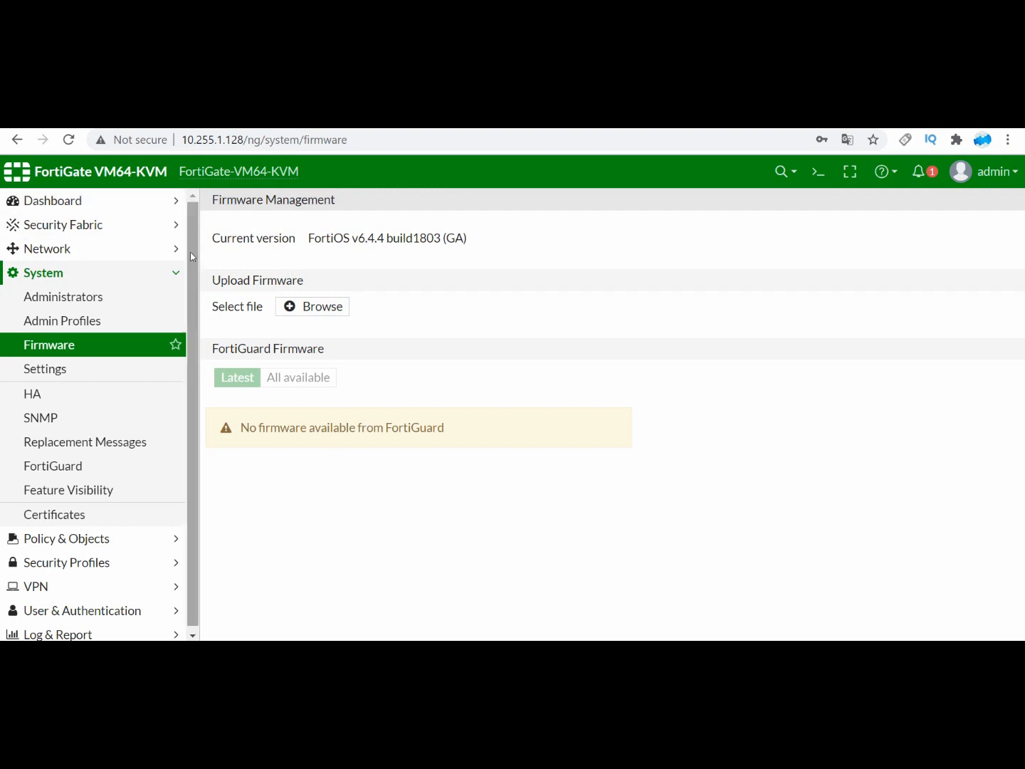
{"action": "left_click", "coordinate": [98, 200]}
{"action": "left_click", "coordinate": [84, 230]}
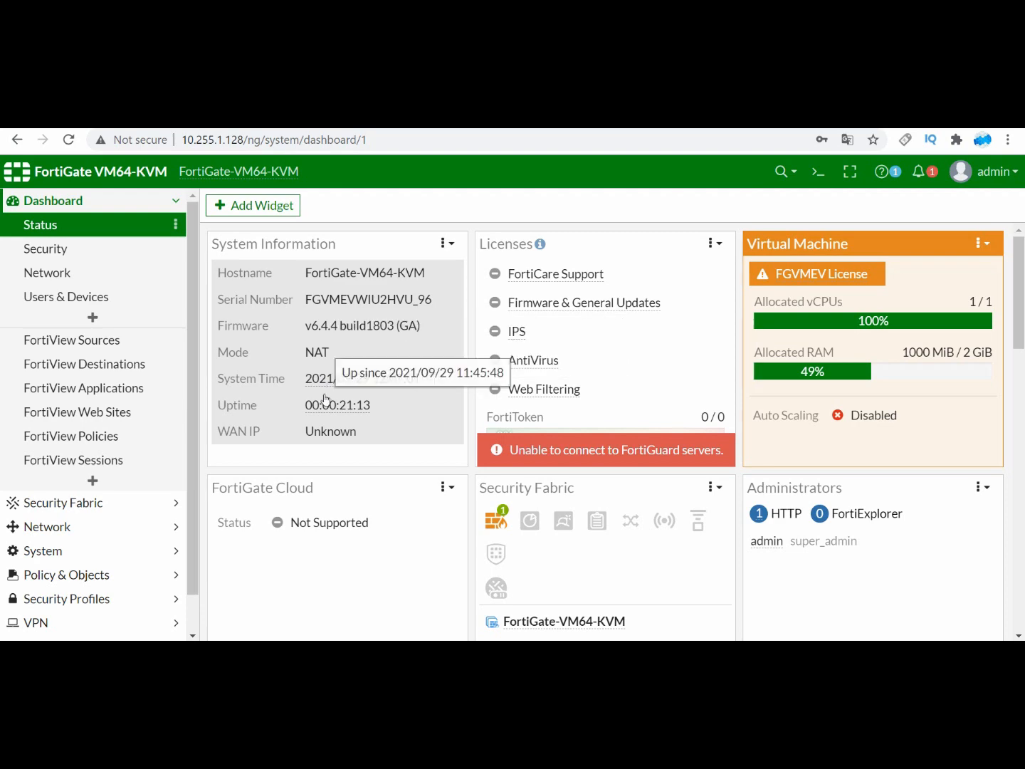
{"action": "scroll", "coordinate": [329, 406], "scroll_direction": "down", "scroll_amount": 1}
{"action": "scroll", "coordinate": [328, 412], "scroll_direction": "down", "scroll_amount": 4}
{"action": "scroll", "coordinate": [310, 399], "scroll_direction": "up", "scroll_amount": 4}
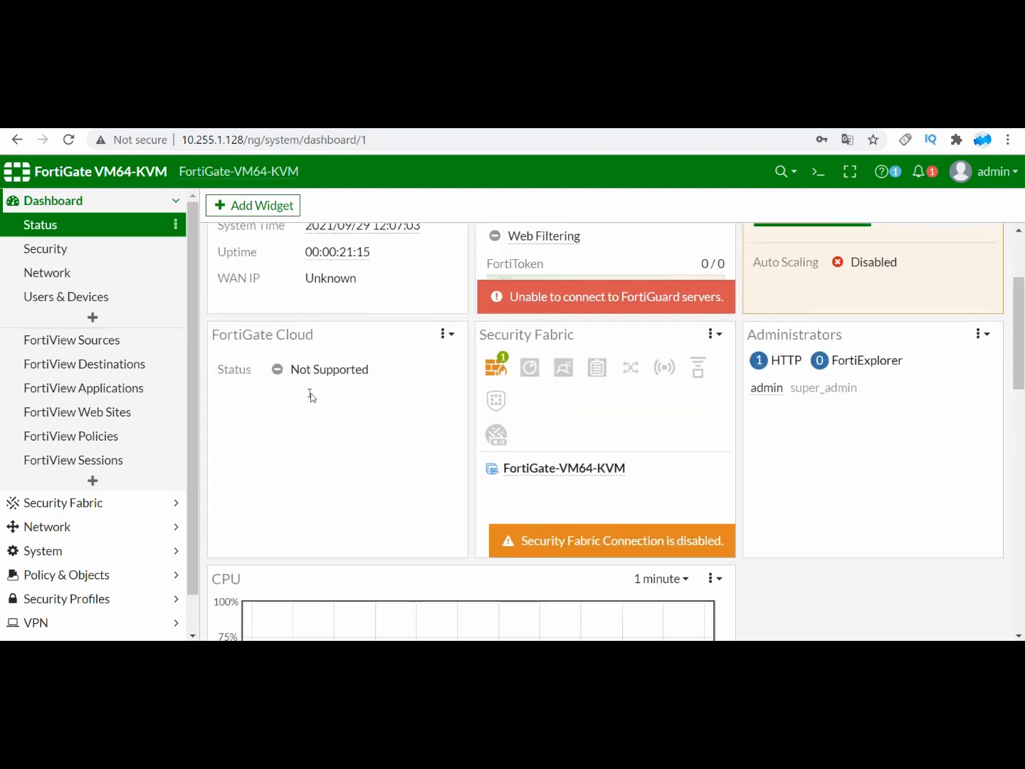
{"action": "scroll", "coordinate": [355, 348], "scroll_direction": "down", "scroll_amount": 2}
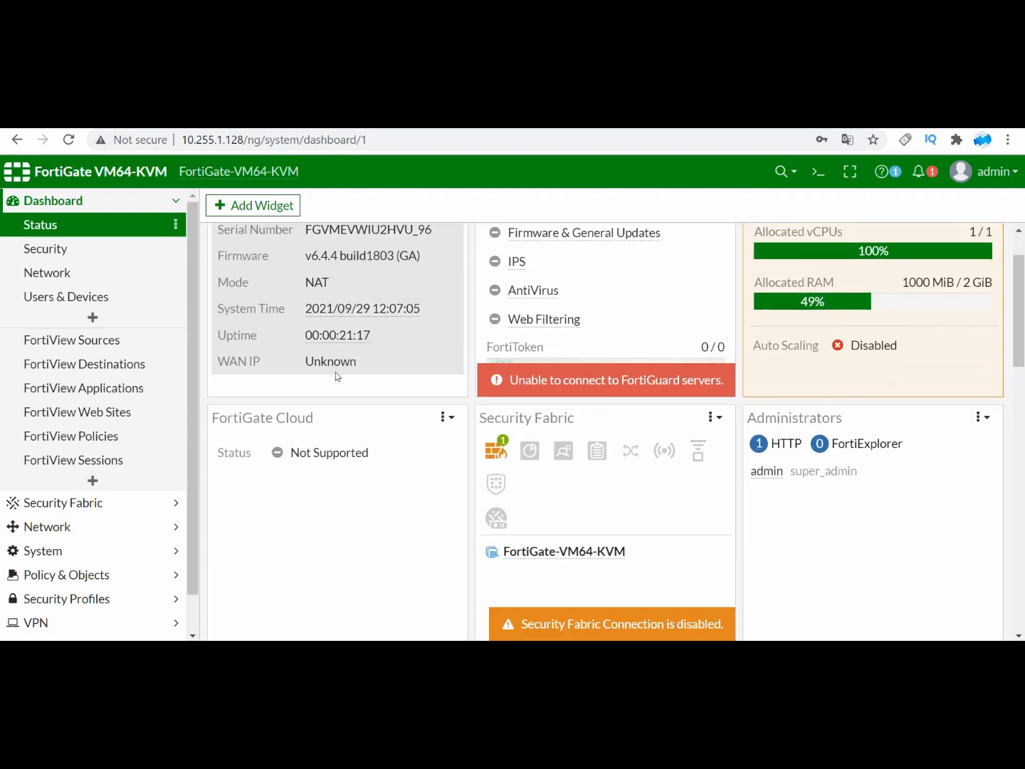
{"action": "scroll", "coordinate": [350, 331], "scroll_direction": "up", "scroll_amount": 2}
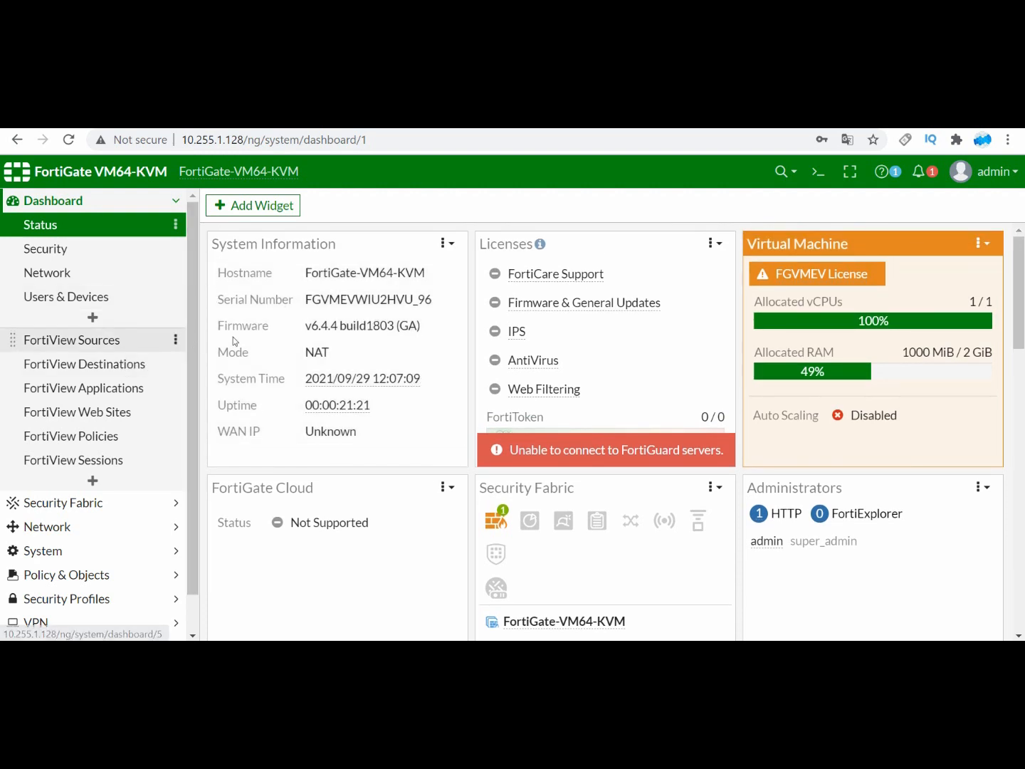
Step: Go from the System Information widget to firmware management, and open and dismiss the file browser for uploading firmware
{"action": "left_click", "coordinate": [433, 271]}
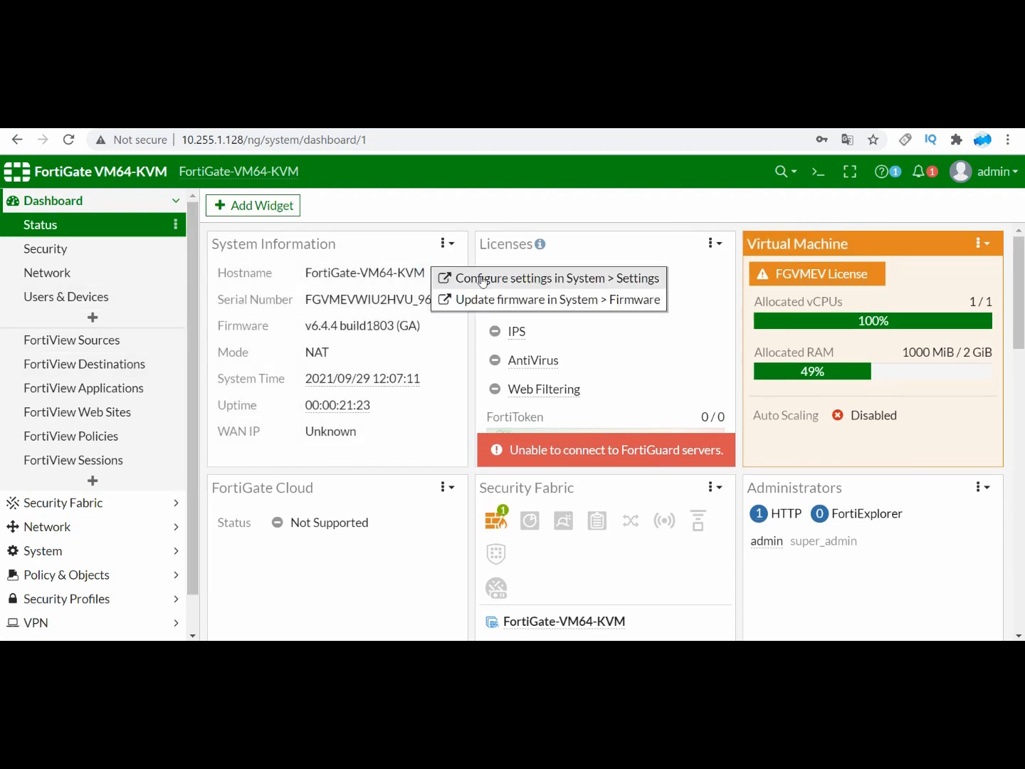
{"action": "left_click", "coordinate": [482, 303]}
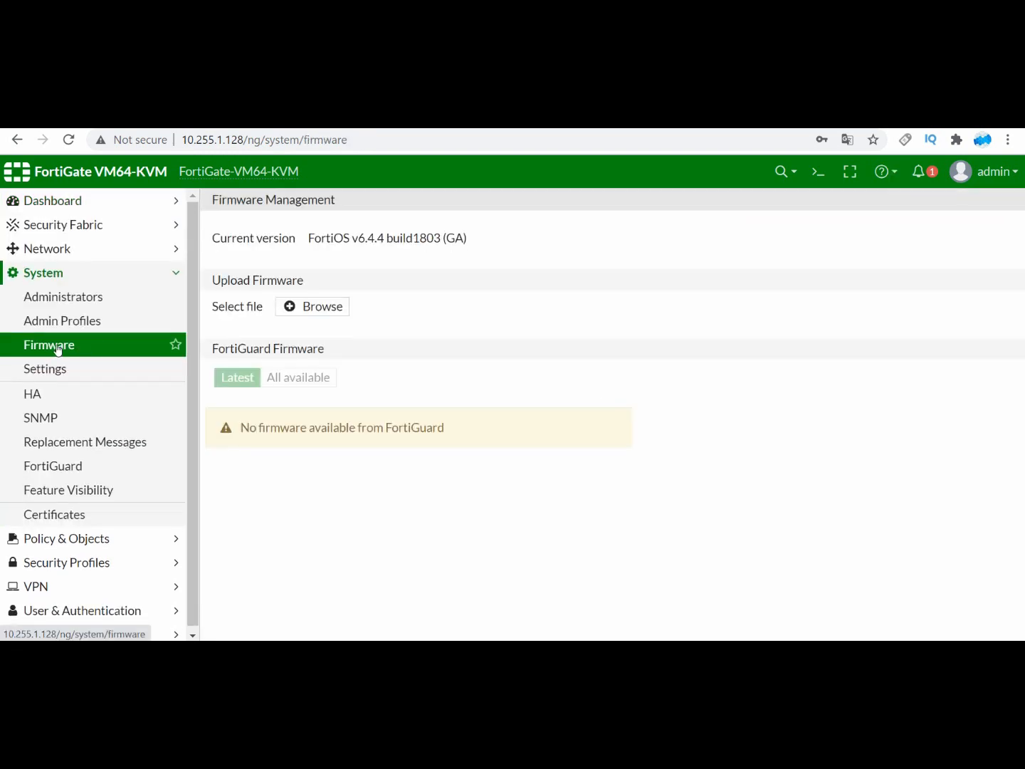
{"action": "left_click", "coordinate": [339, 300]}
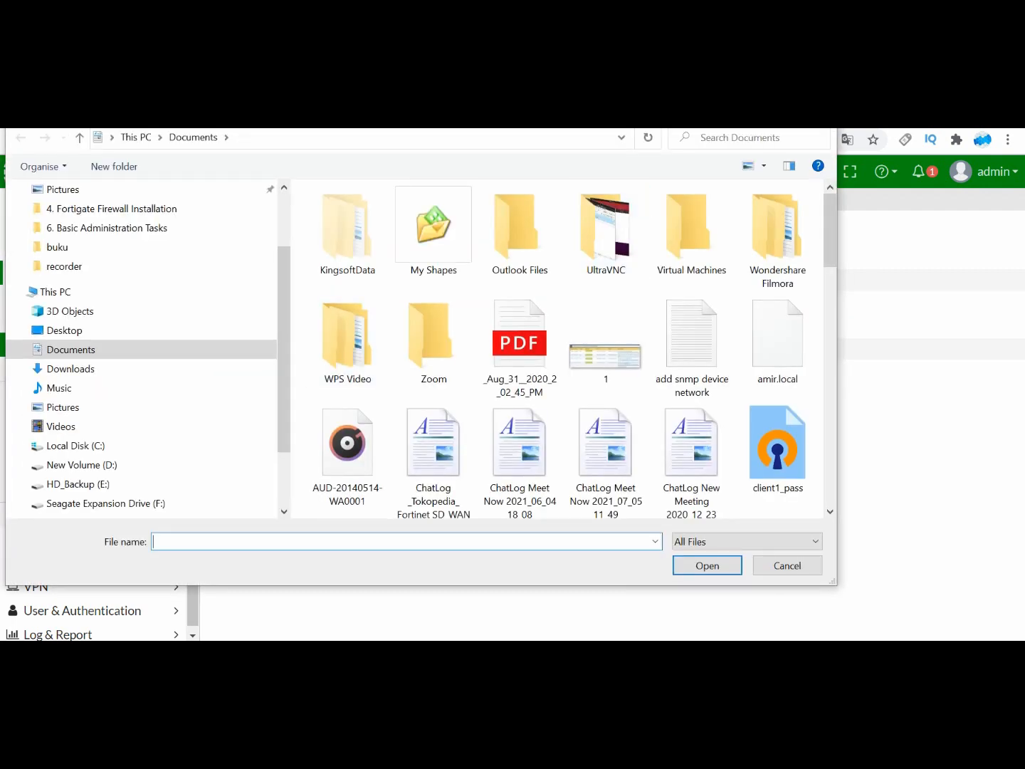
{"action": "left_click", "coordinate": [820, 121]}
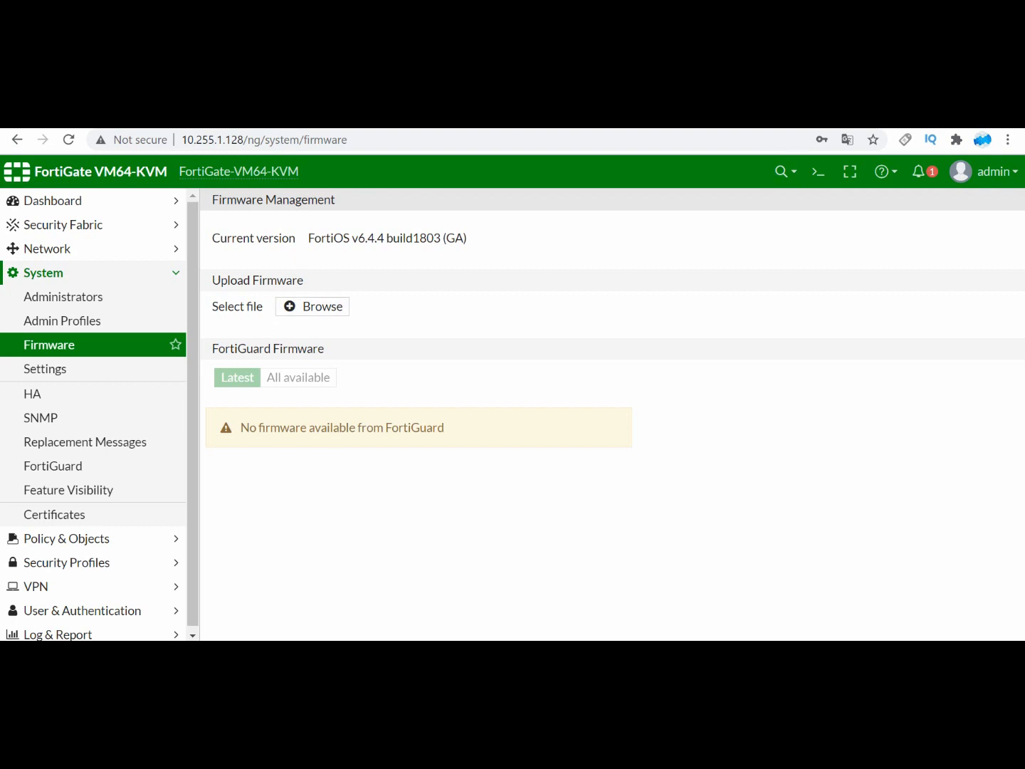
Step: List the source options of the command "execute restore image" in the CLI console, and close the console
{"action": "left_click", "coordinate": [816, 171]}
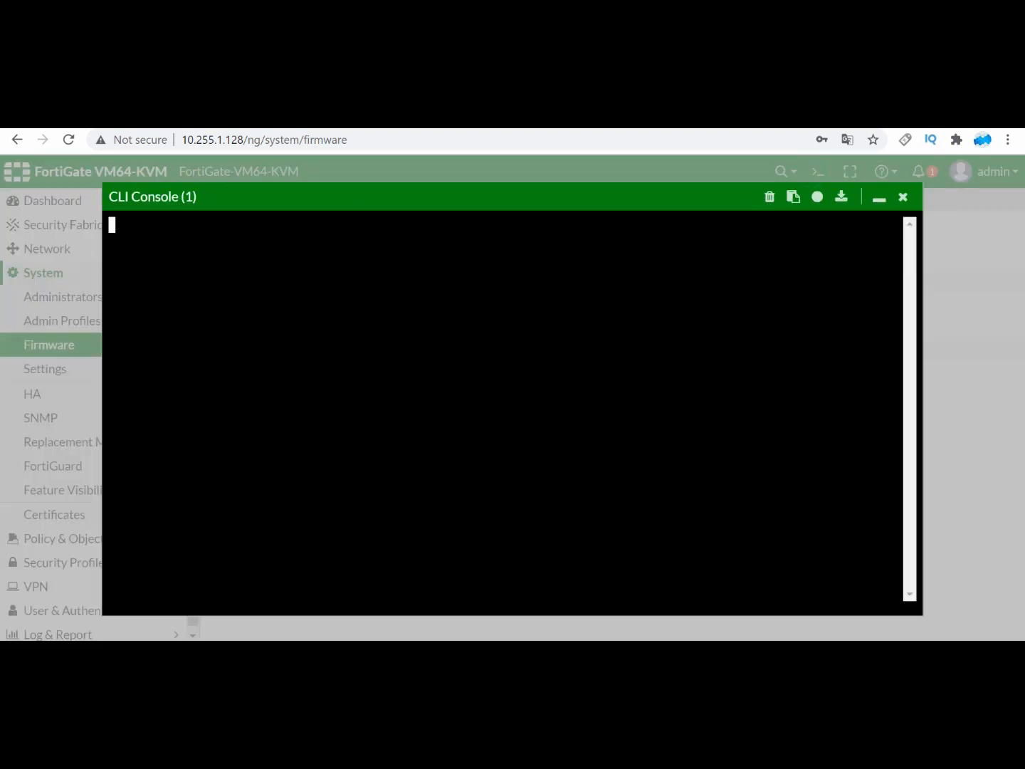
{"action": "left_click", "coordinate": [349, 337]}
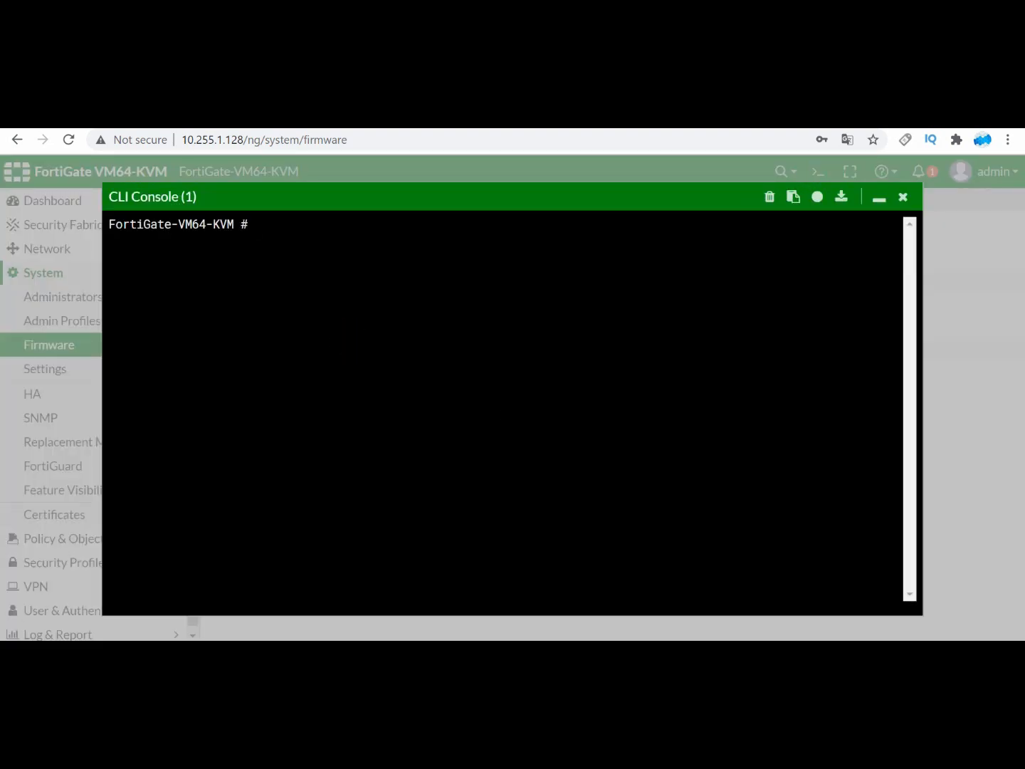
{"action": "type", "text": "execute  reboot im"}
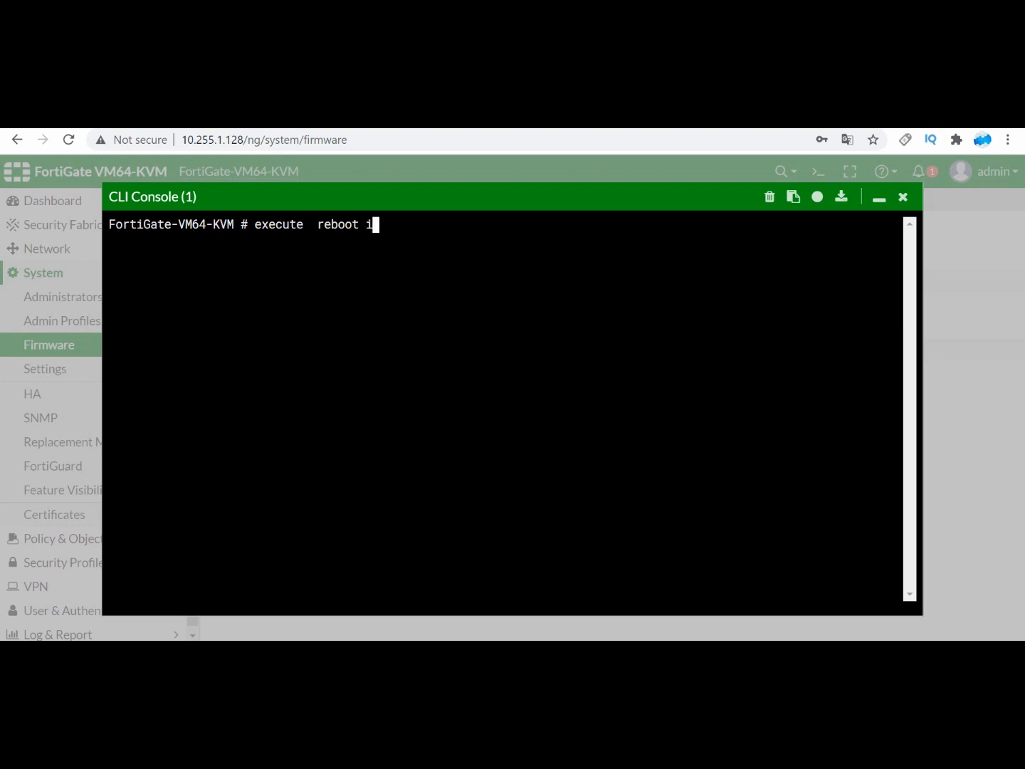
{"action": "key", "text": "BackSpace"}
{"action": "key", "text": "BackSpace"}
{"action": "key", "text": "BackSpace"}
{"action": "key", "text": "BackSpace"}
{"action": "key", "text": "BackSpace"}
{"action": "key", "text": "BackSpace"}
{"action": "type", "text": "store  image"}
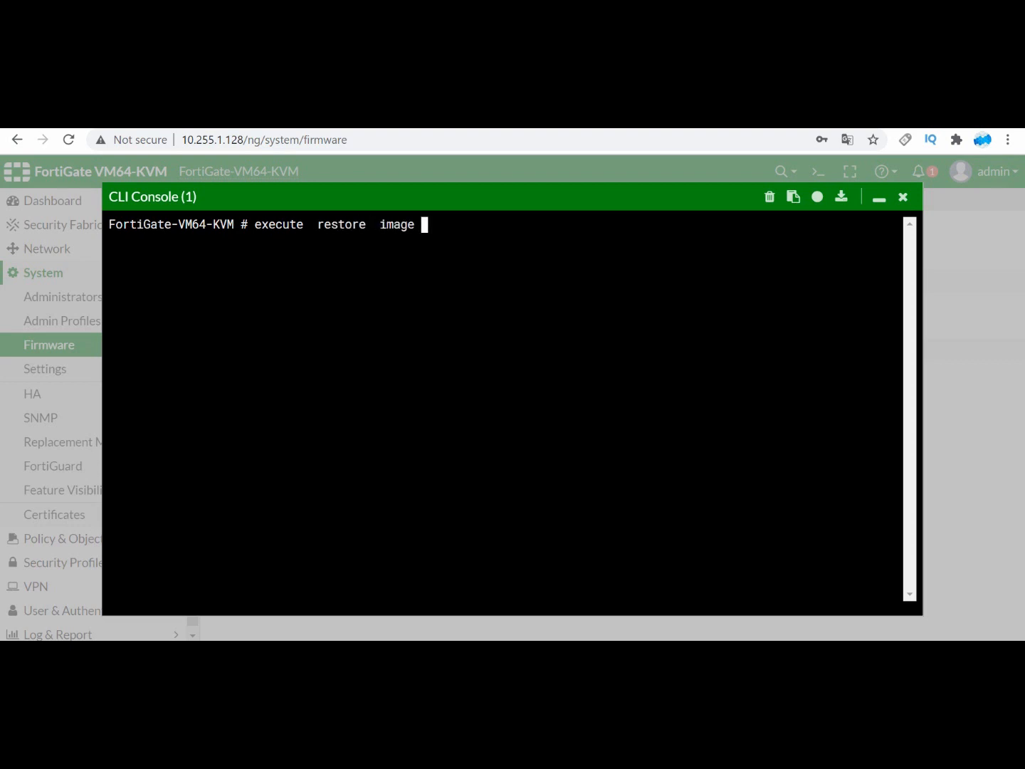
{"action": "key", "text": "question"}
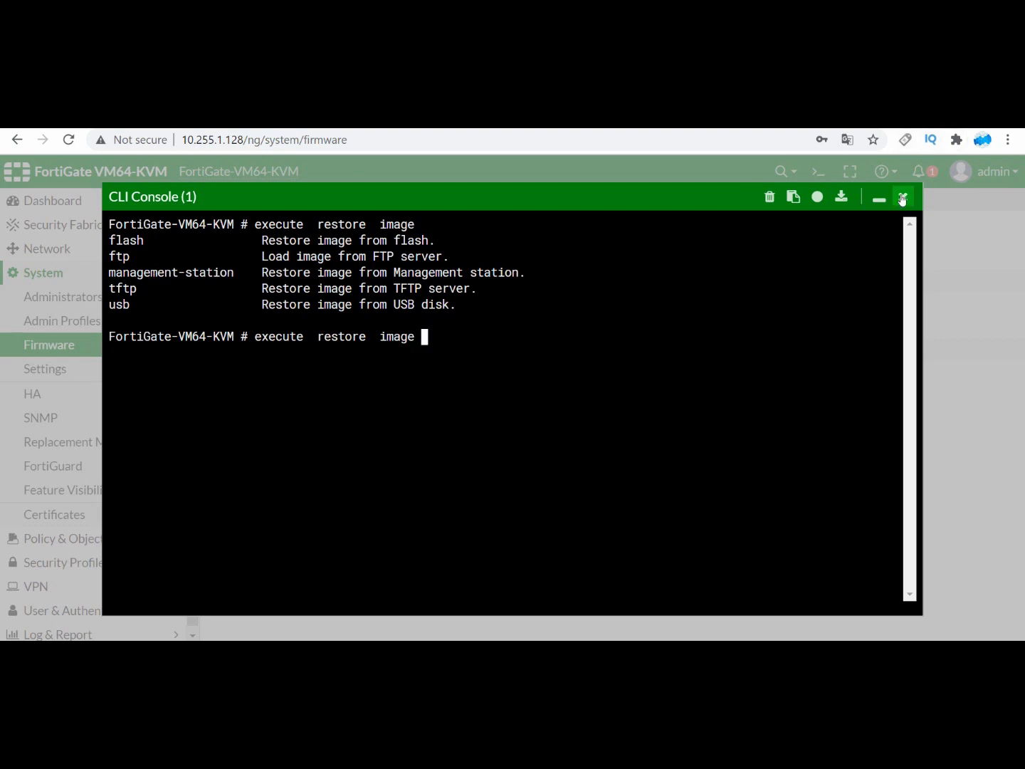
{"action": "left_click", "coordinate": [99, 217]}
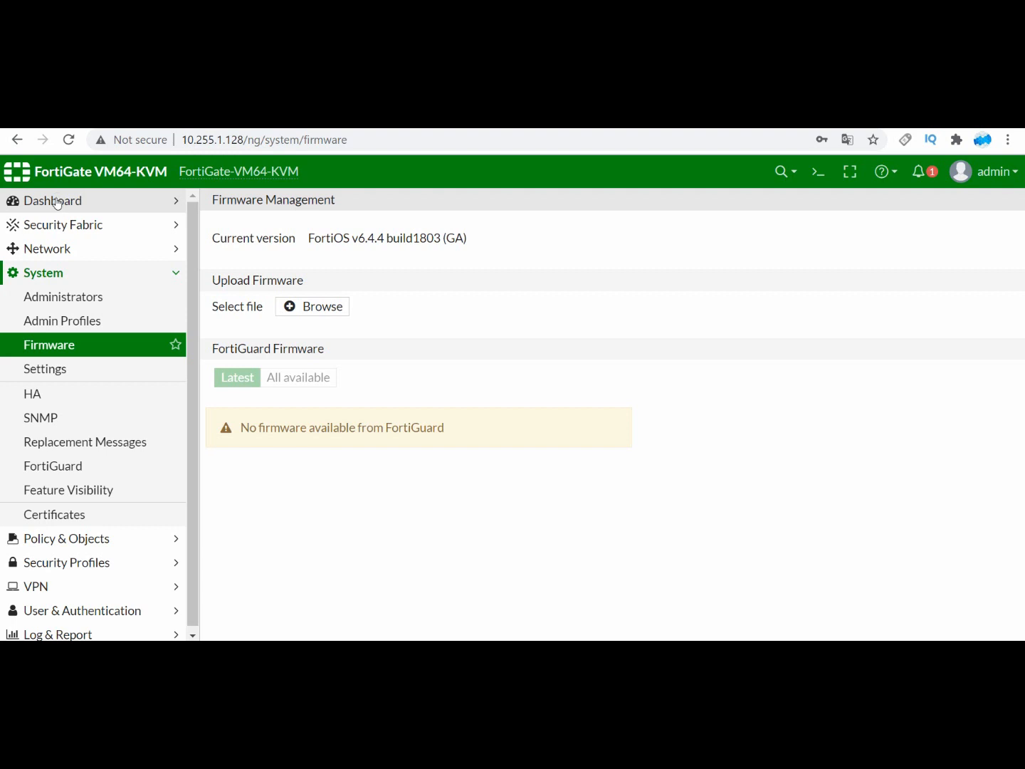
Step: Open the Network dashboard, and start the CORE-A node in the EVE-NG lab topology before returning to the FortiGate
{"action": "left_click", "coordinate": [57, 201]}
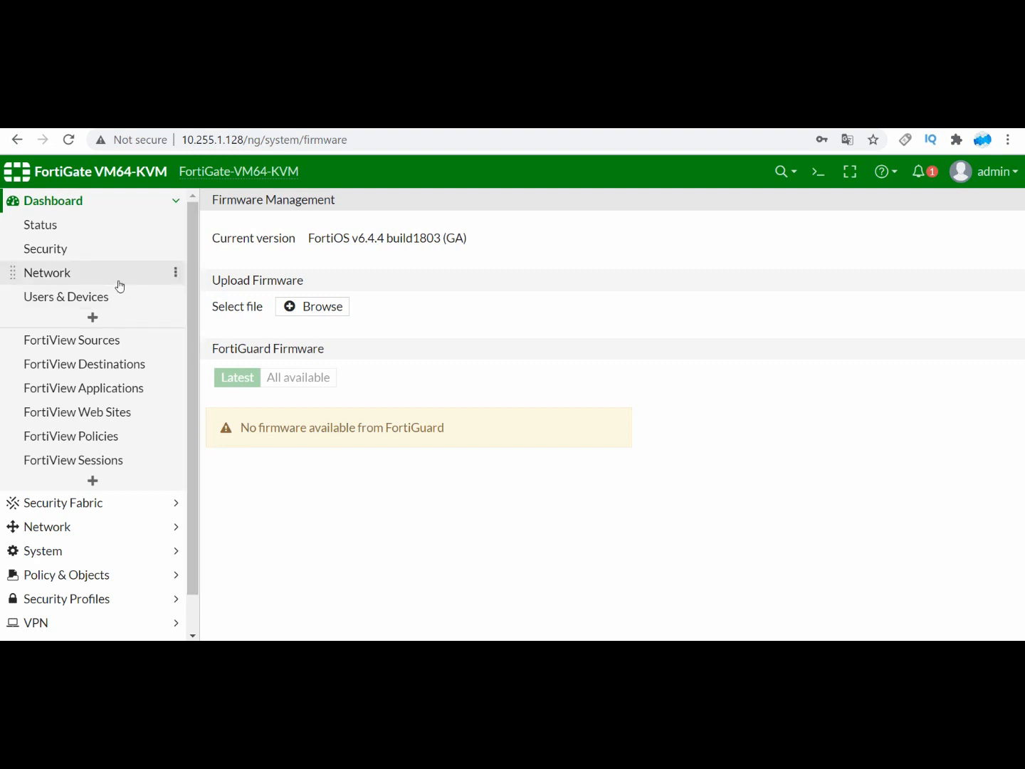
{"action": "left_click", "coordinate": [79, 275]}
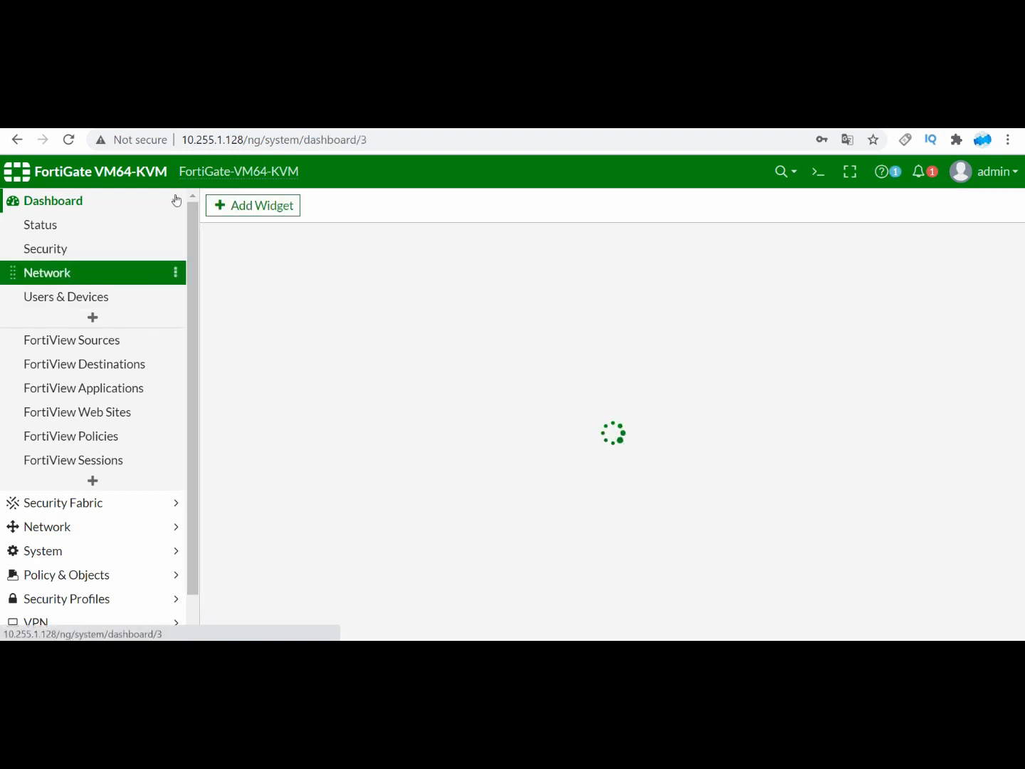
{"action": "left_click", "coordinate": [534, 118]}
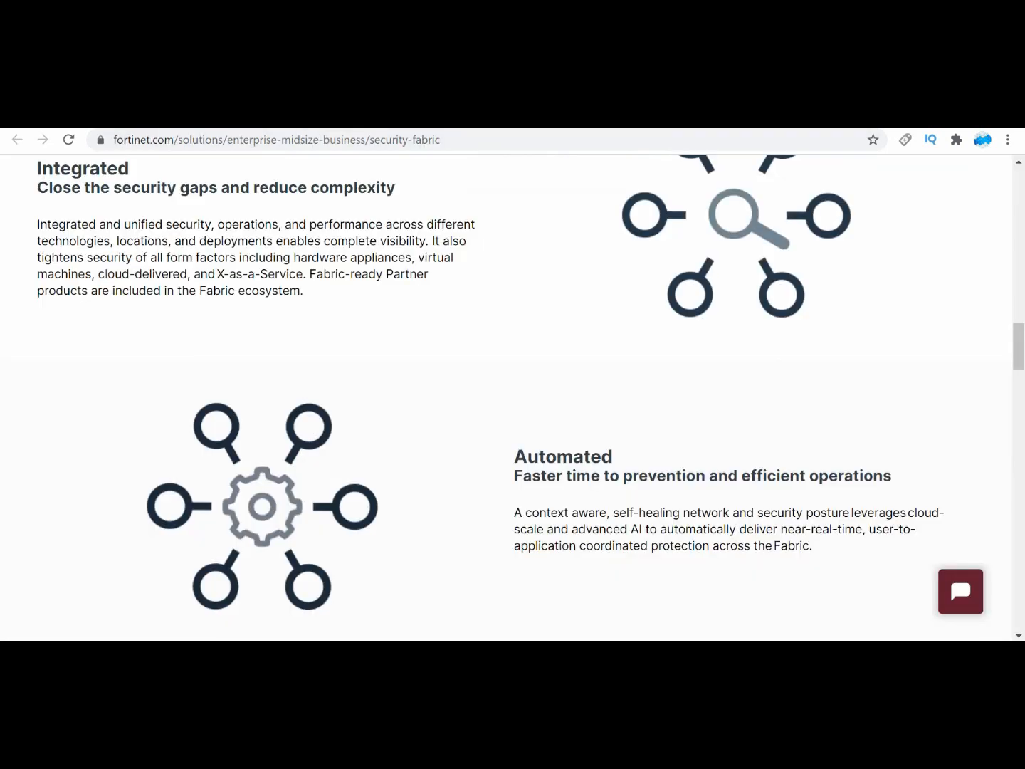
{"action": "left_click", "coordinate": [86, 118]}
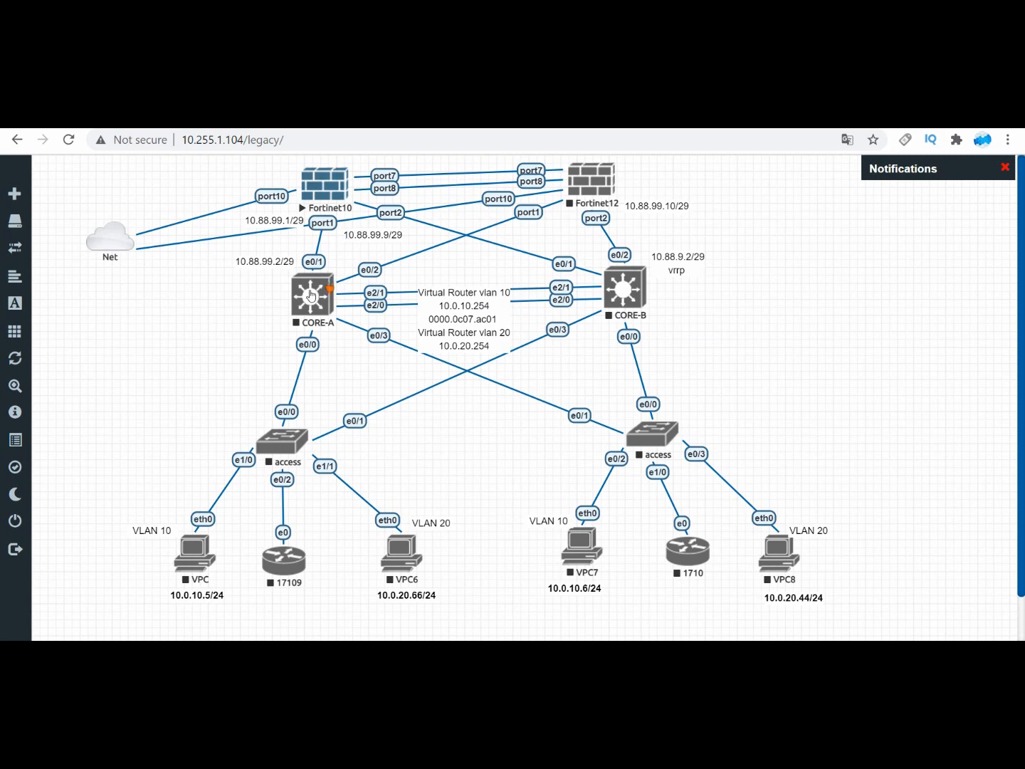
{"action": "right_click", "coordinate": [311, 295]}
{"action": "left_click", "coordinate": [363, 327]}
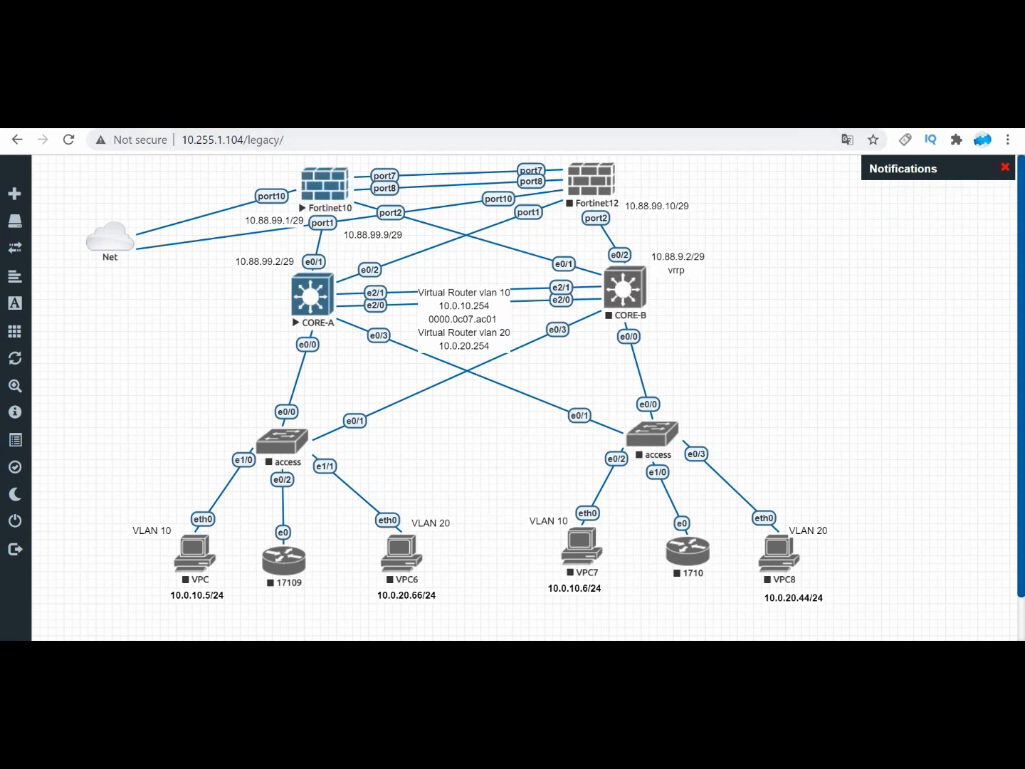
{"action": "left_click", "coordinate": [829, 121]}
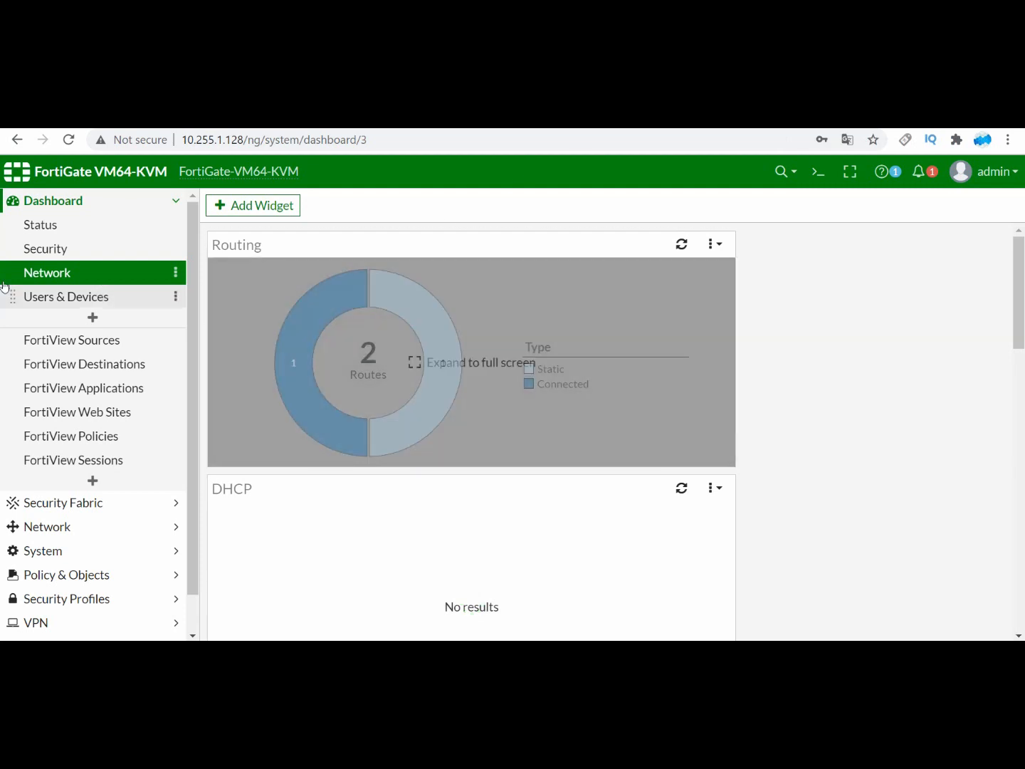
Step: Open the FortiGate's network Interfaces list and compare its ports with the connections in the EVE-NG topology
{"action": "left_click", "coordinate": [72, 505]}
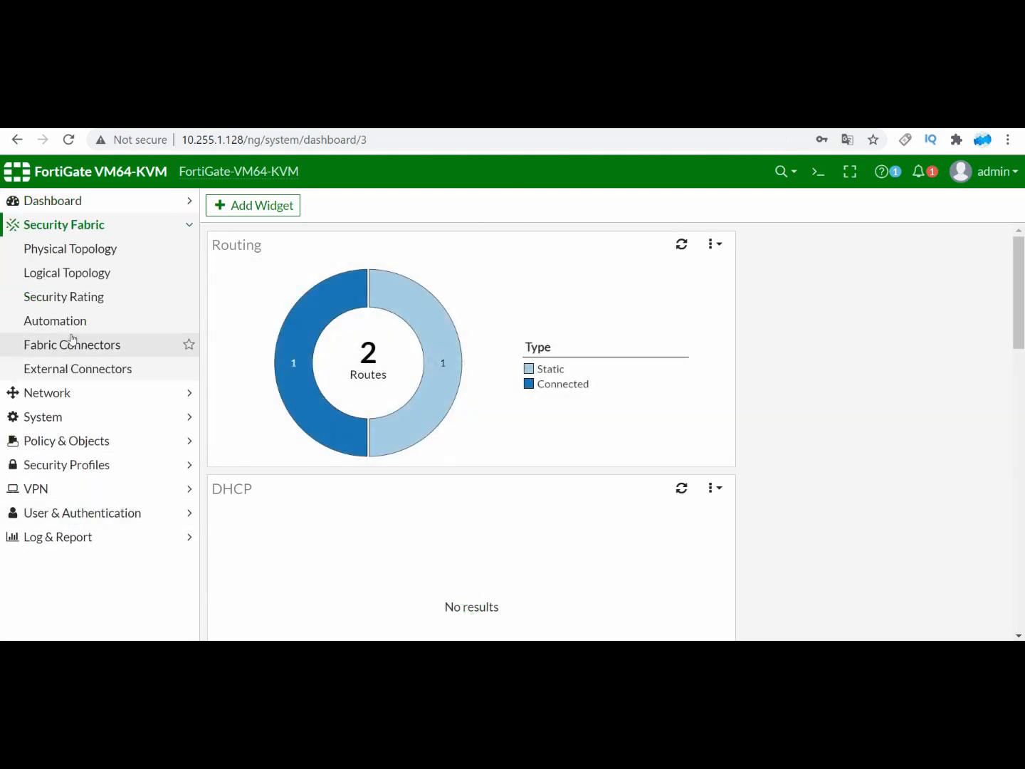
{"action": "left_click", "coordinate": [78, 395]}
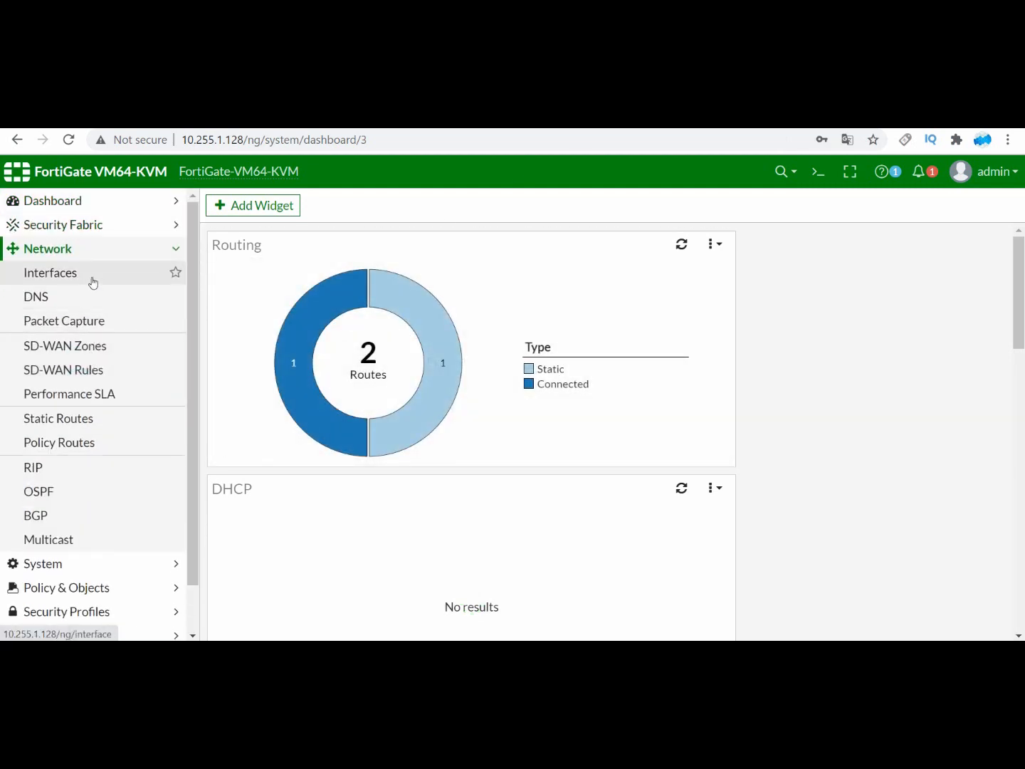
{"action": "left_click", "coordinate": [93, 280]}
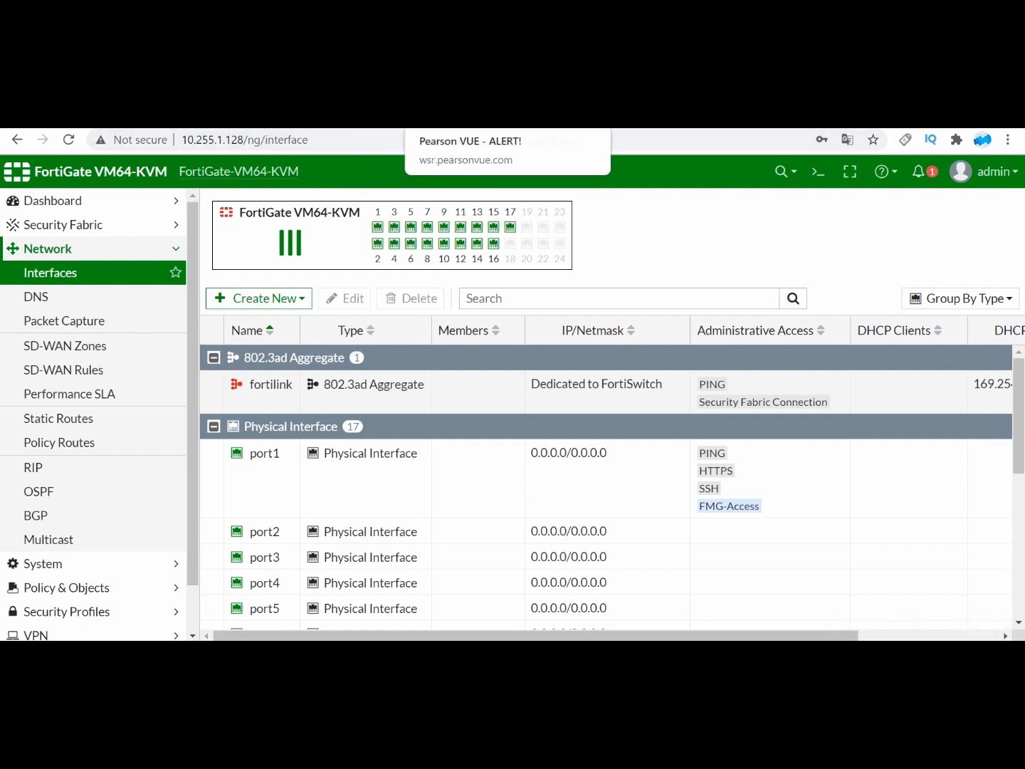
{"action": "left_click", "coordinate": [457, 119]}
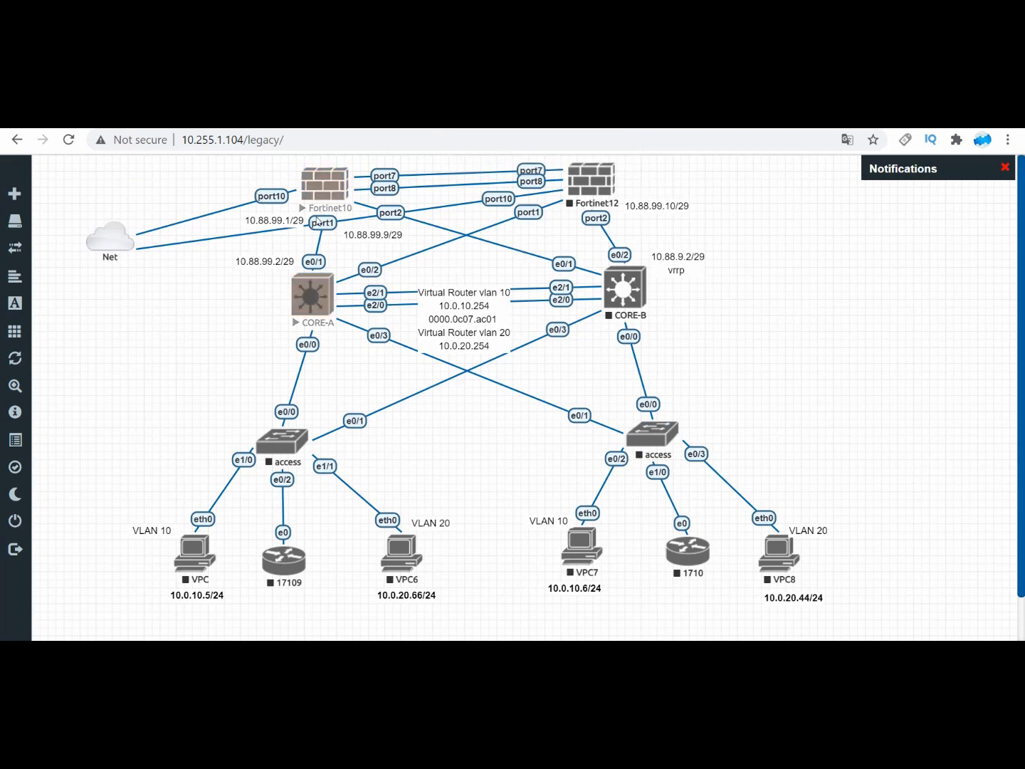
{"action": "left_click", "coordinate": [815, 118]}
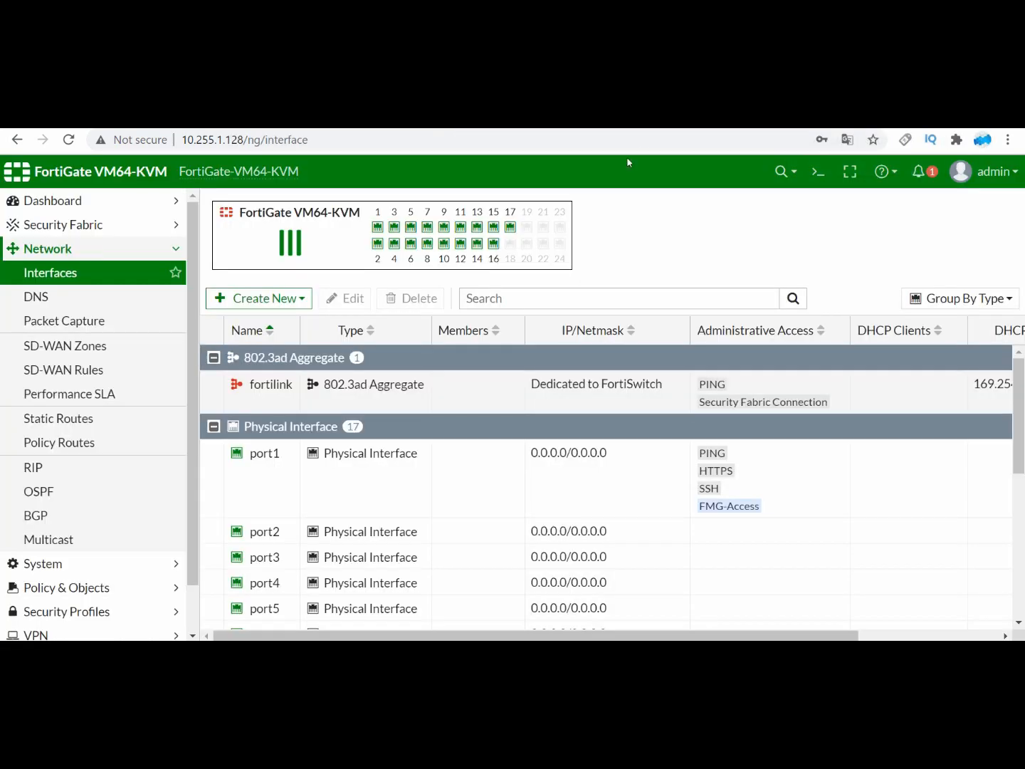
Step: Open port1's interface settings, and log in to the Fortinet10 console as admin with the account password
{"action": "double_click", "coordinate": [282, 473]}
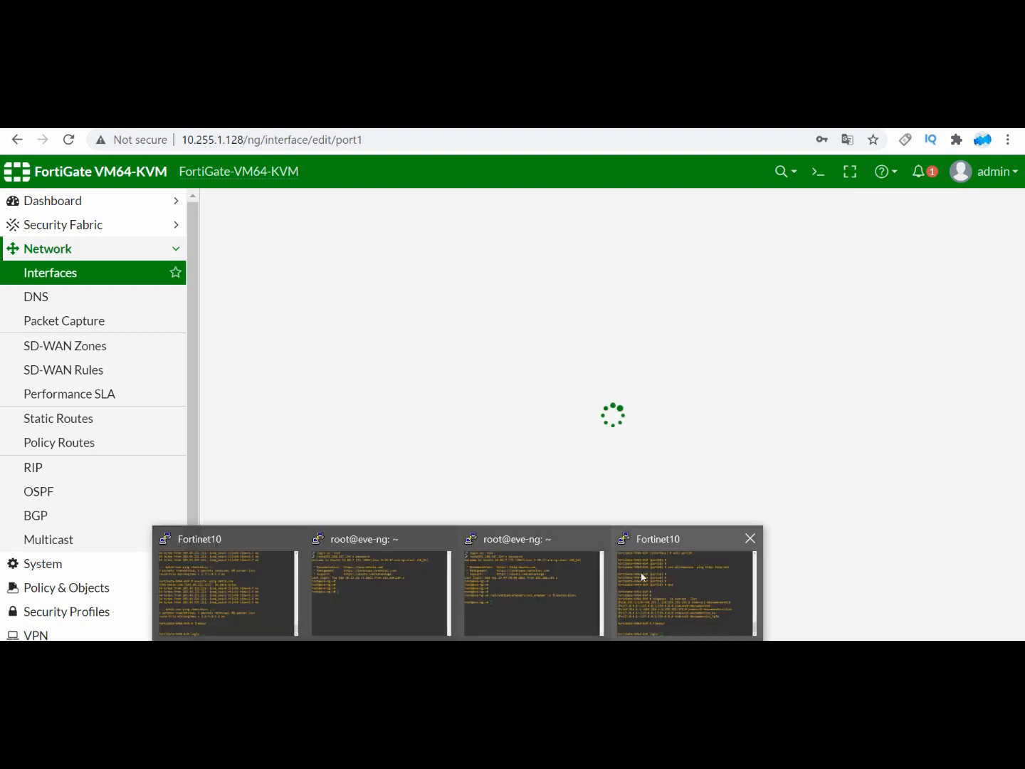
{"action": "left_click", "coordinate": [643, 576]}
{"action": "type", "text": "a"}
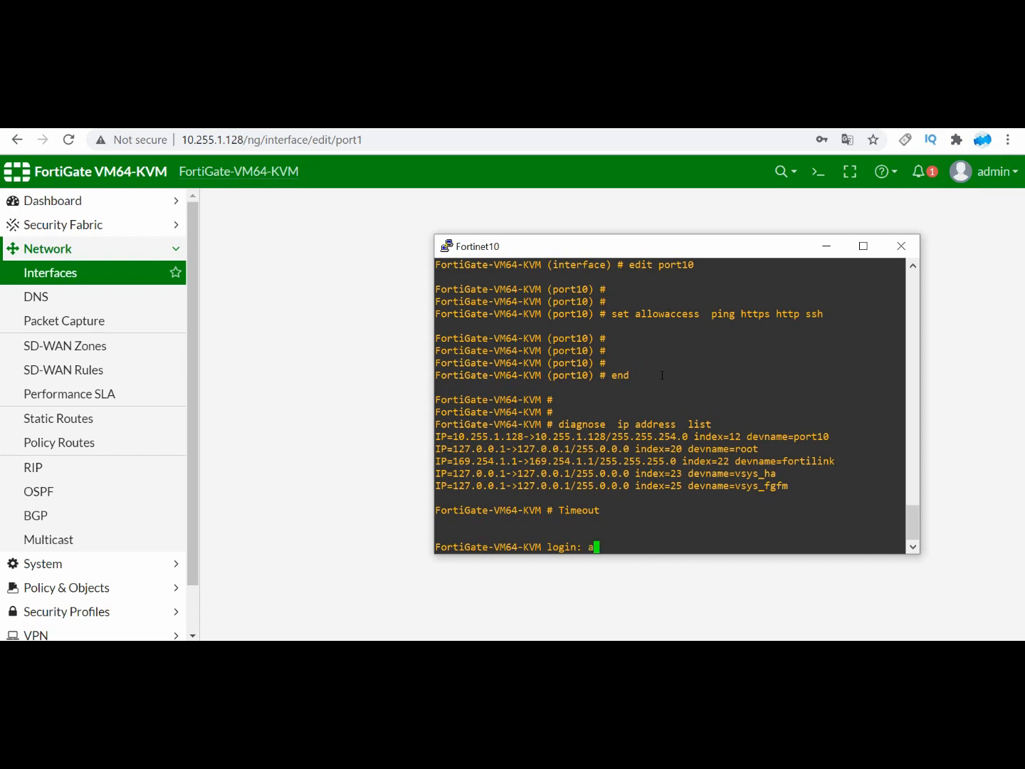
{"action": "type", "text": "dmin"}
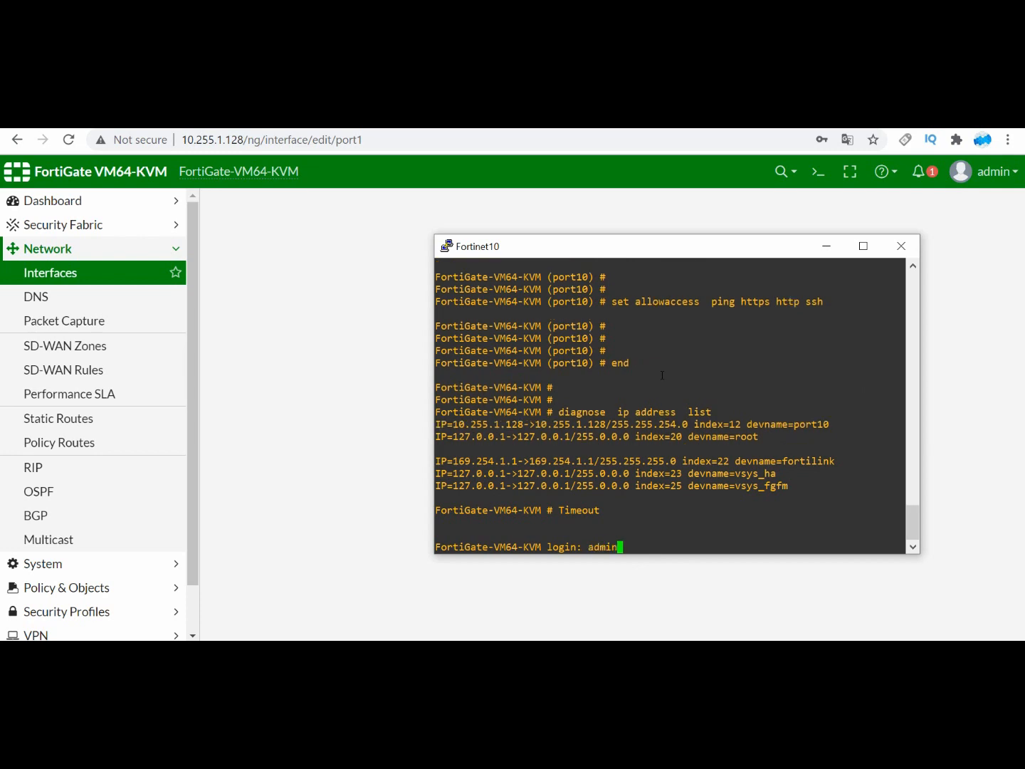
{"action": "key", "text": "Return"}
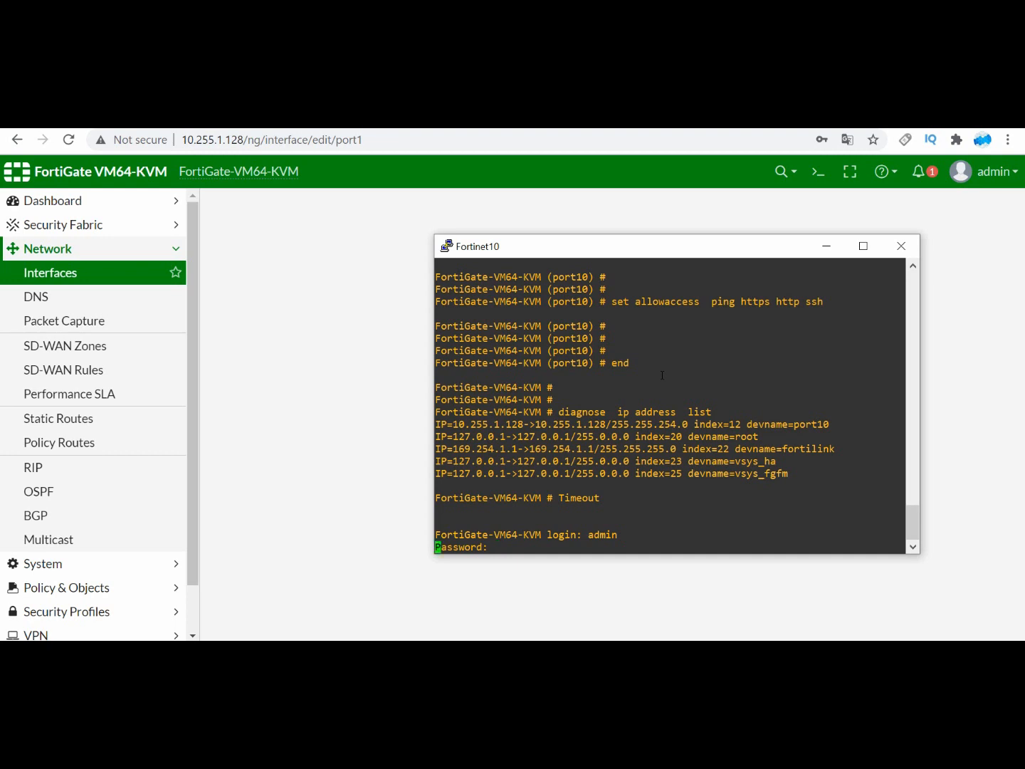
{"action": "key", "text": "Return"}
Step: Enter the system interface configuration in the Fortinet10 console and start editing port1
{"action": "key", "text": "Return"}
{"action": "key", "text": "Return"}
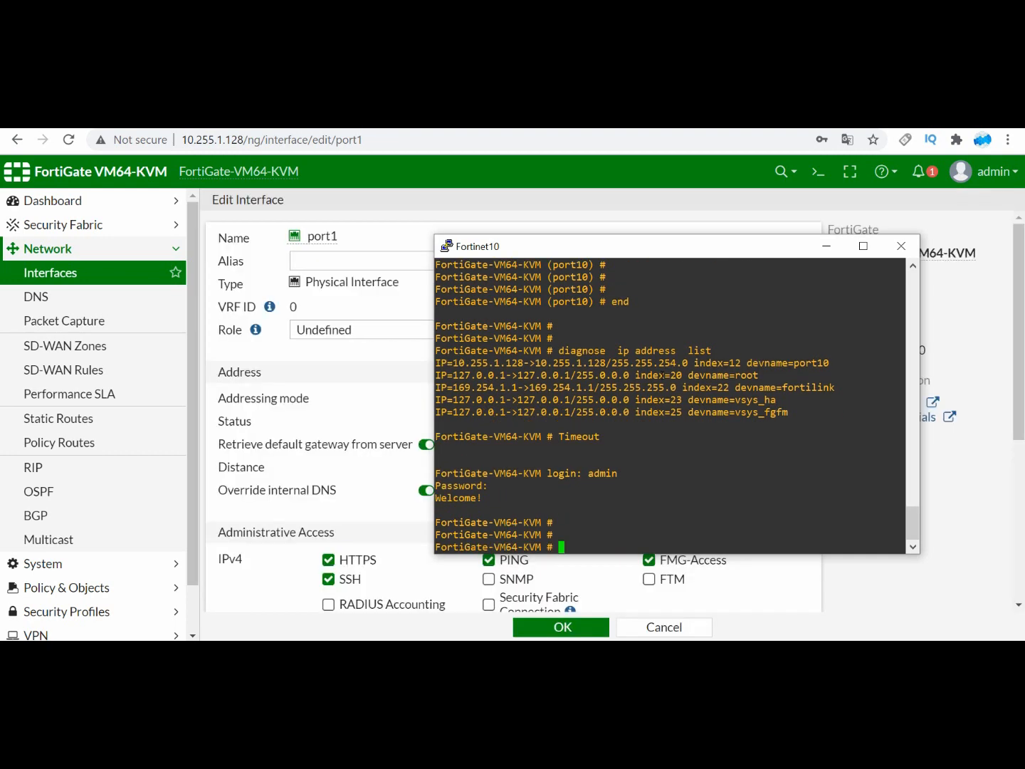
{"action": "type", "text": "config  system  interface"}
{"action": "key", "text": "Return"}
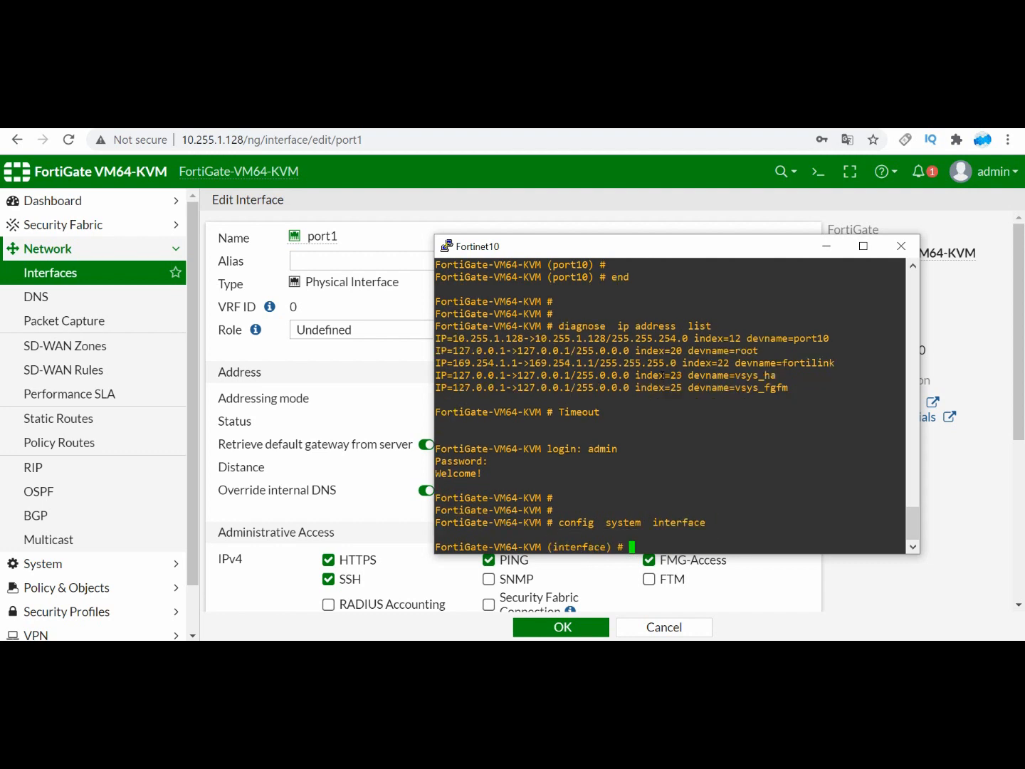
{"action": "key", "text": "Return"}
{"action": "key", "text": "Return"}
{"action": "key", "text": "Return"}
{"action": "type", "text": "edit port 1"}
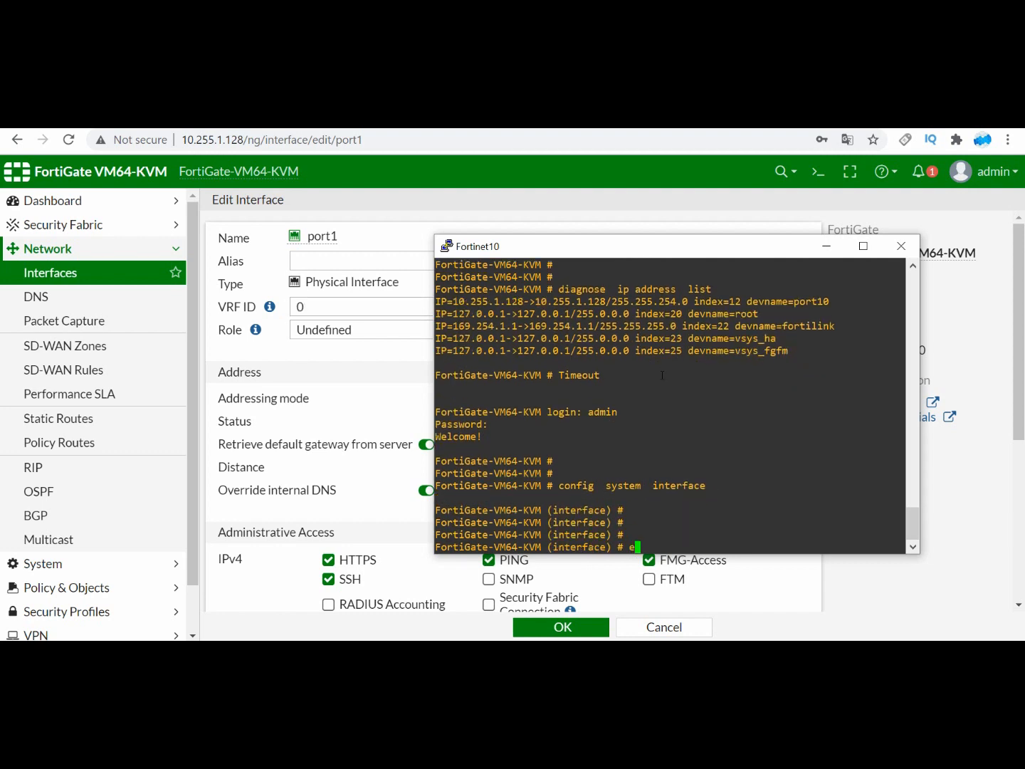
{"action": "key", "text": "Return"}
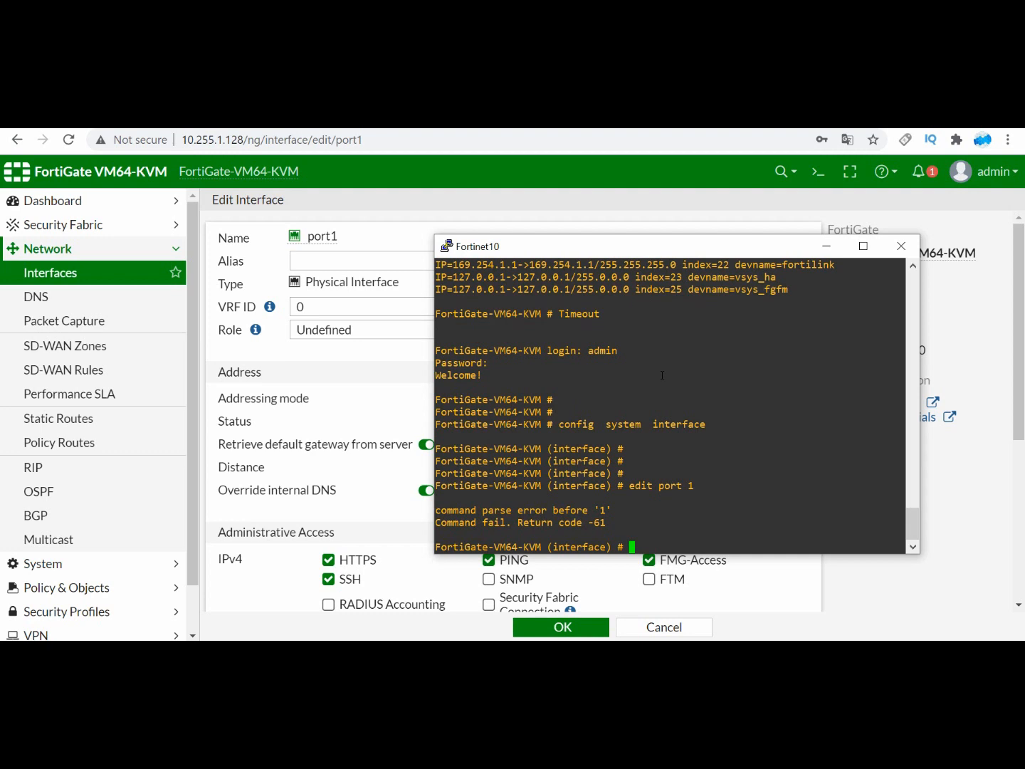
{"action": "type", "text": "edit port1"}
{"action": "key", "text": "Return"}
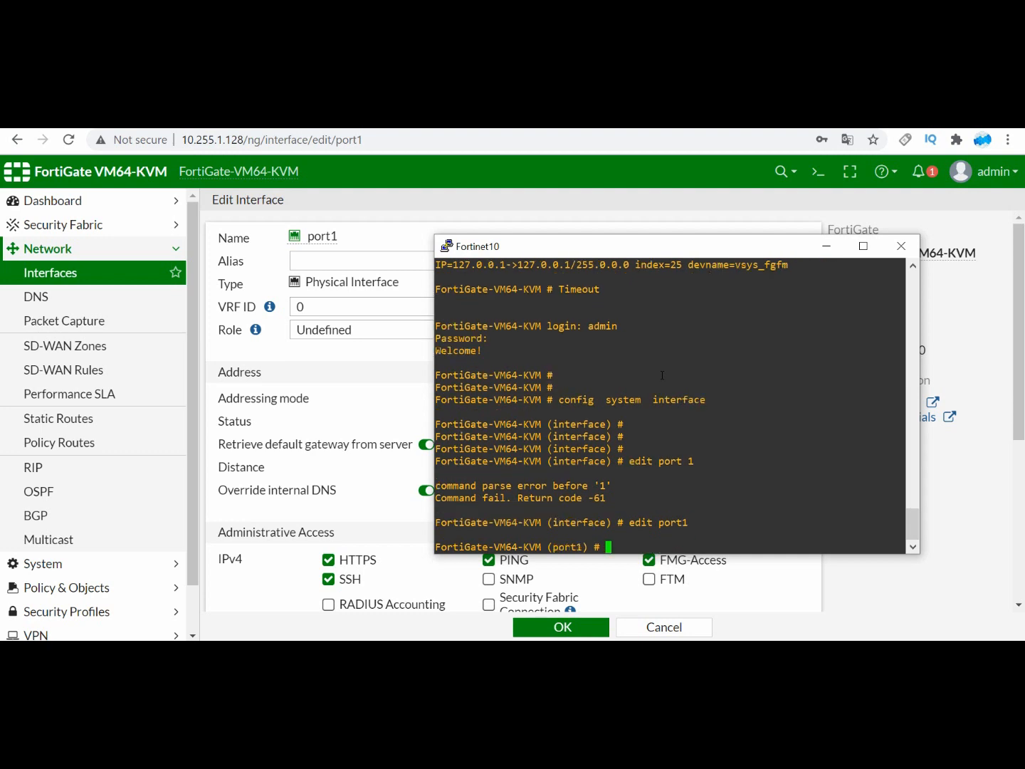
Step: Set port1's allowed administrative access to ping and its addressing mode to static
{"action": "type", "text": "set allowaccess  ping"}
{"action": "key", "text": "Return"}
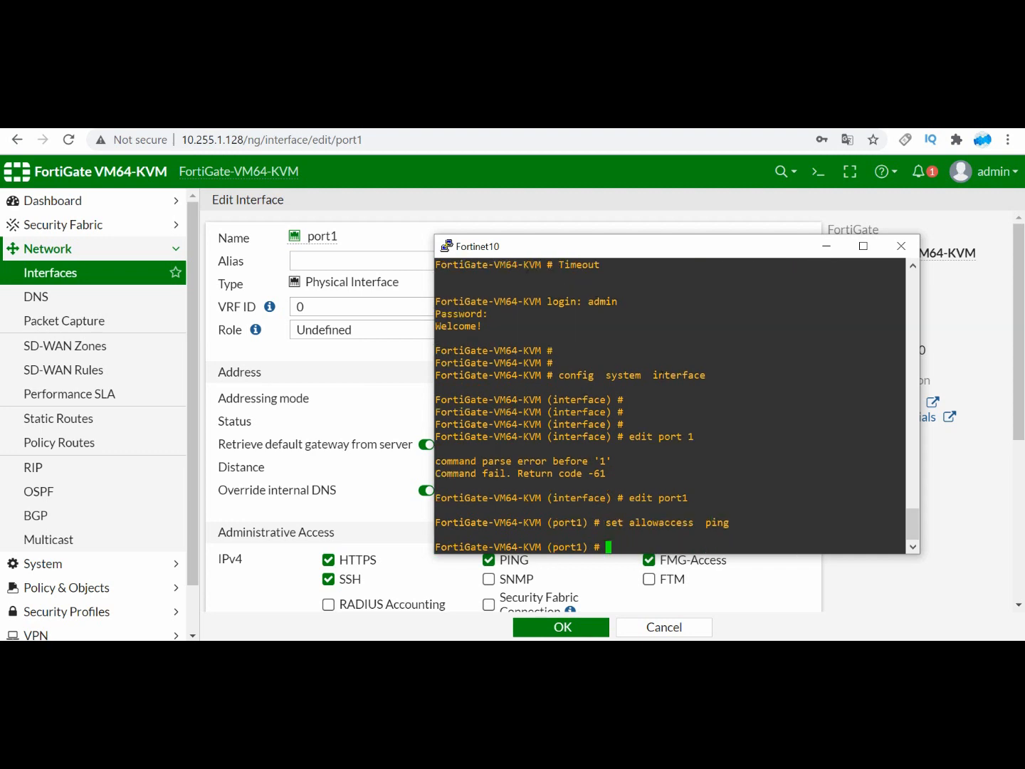
{"action": "type", "text": "set mode static"}
{"action": "key", "text": "Return"}
Step: Assign port1 the IP address 10.88.99.1/29 and end the interface configuration
{"action": "type", "text": "st"}
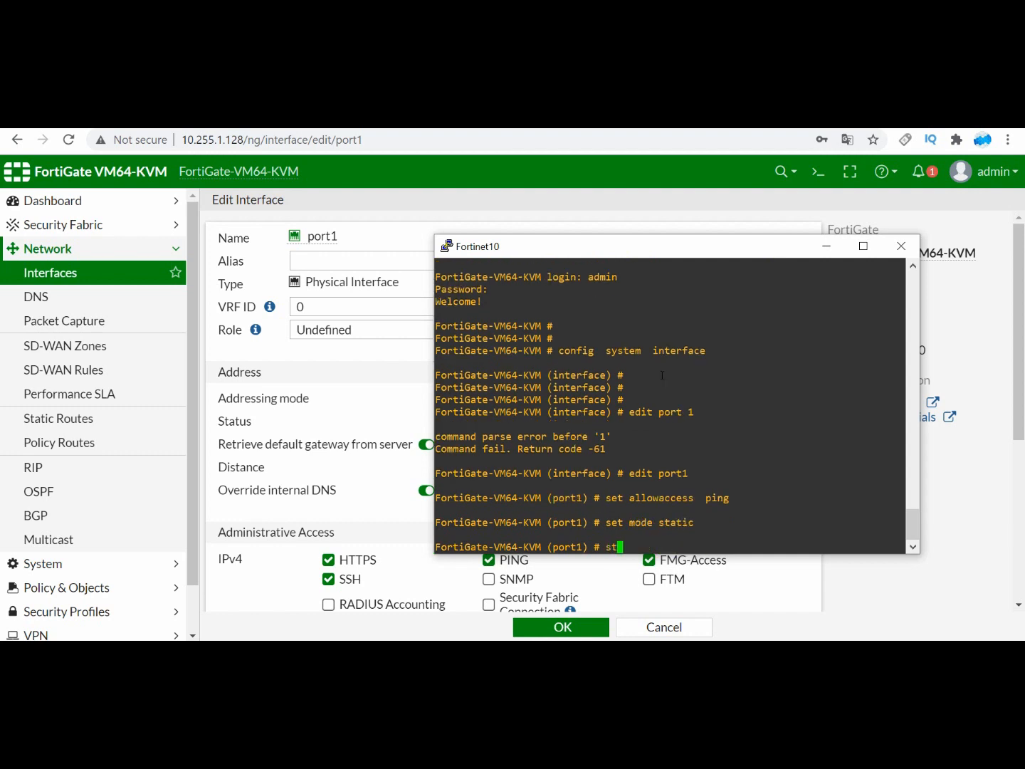
{"action": "key", "text": "BackSpace"}
{"action": "type", "text": "et "}
{"action": "type", "text": "ip add"}
{"action": "key", "text": "BackSpace"}
{"action": "key", "text": "BackSpace"}
{"action": "key", "text": "BackSpace"}
{"action": "type", "text": "10.88.99.1/29"}
{"action": "key", "text": "Return"}
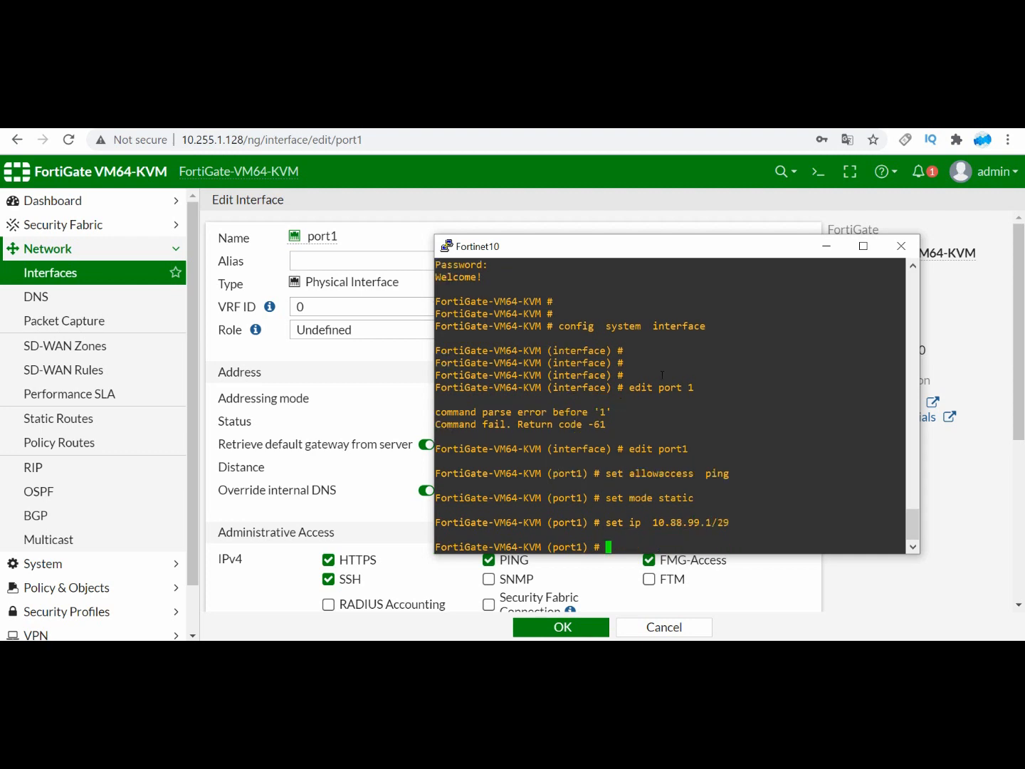
{"action": "type", "text": "end"}
{"action": "key", "text": "Return"}
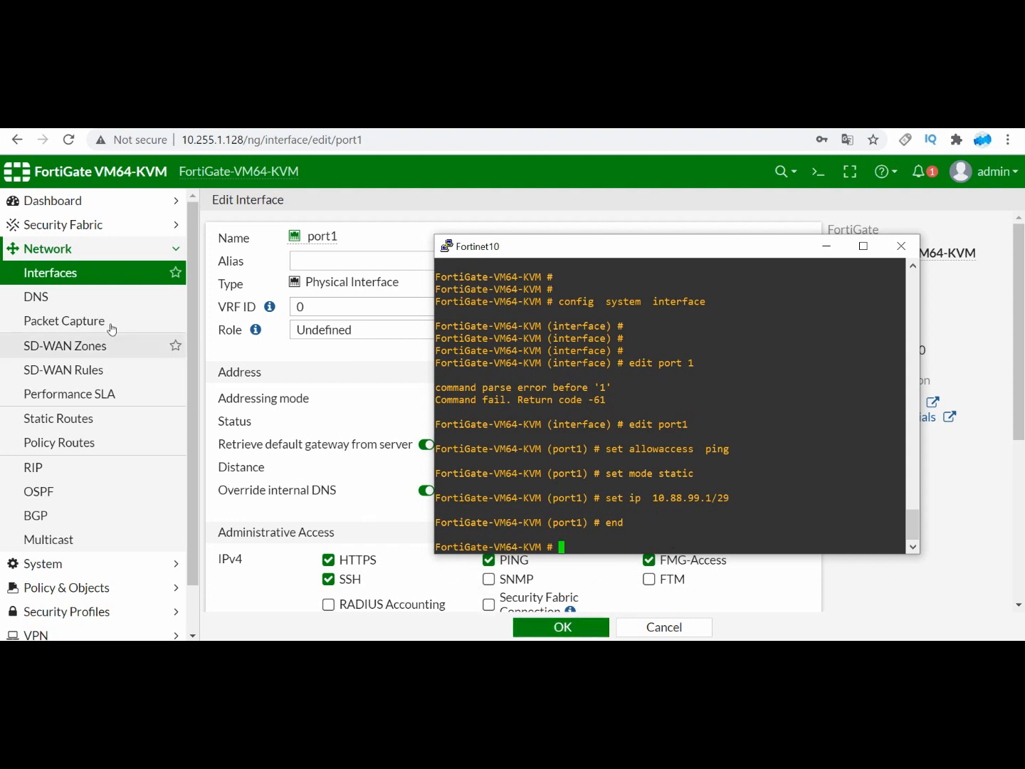
Step: Reload the FortiGate's Interfaces list and check port1's IP address and administrative access against the console commands
{"action": "left_click", "coordinate": [71, 278]}
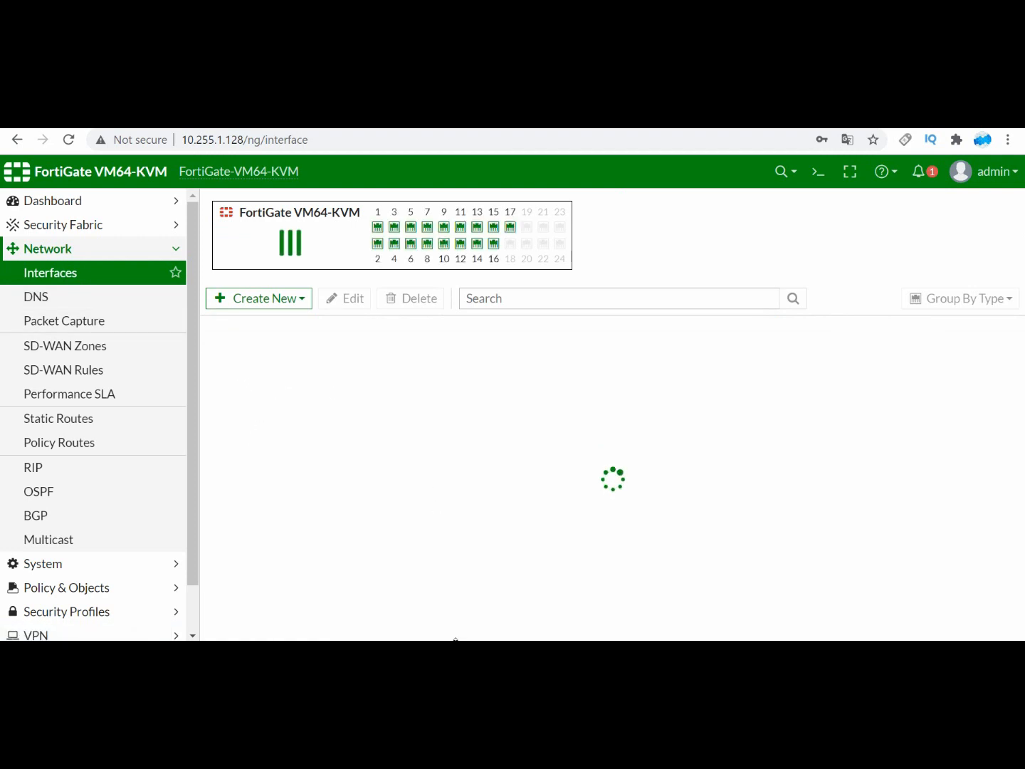
{"action": "mouse_move", "coordinate": [457, 641]}
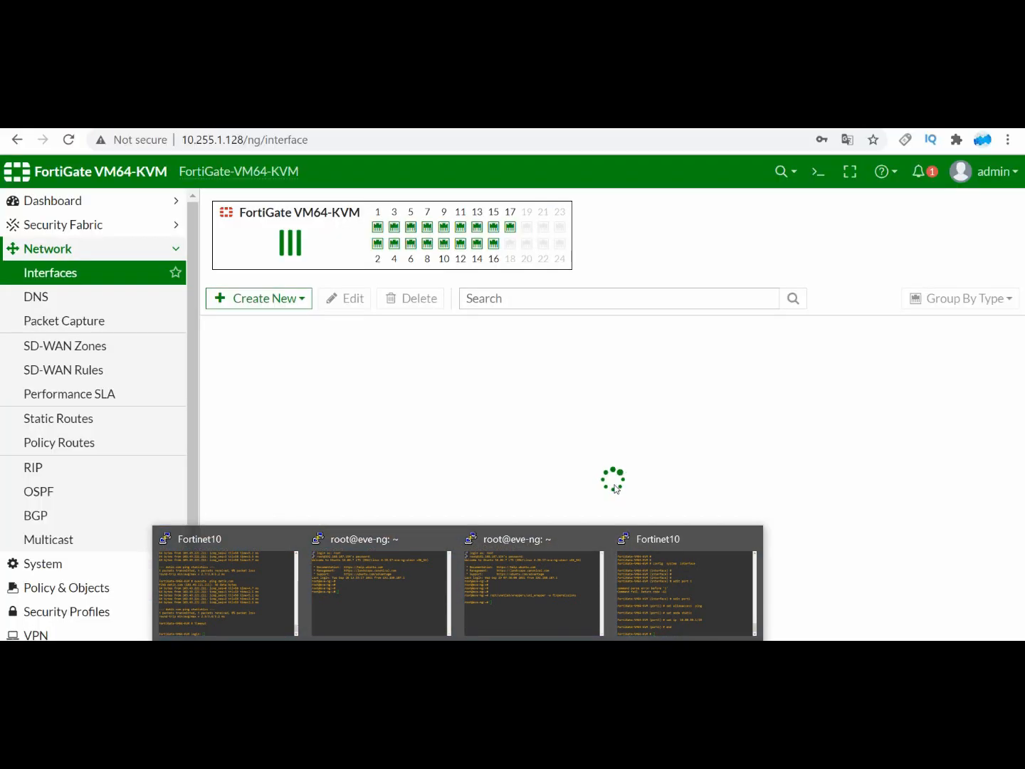
{"action": "left_click", "coordinate": [668, 547]}
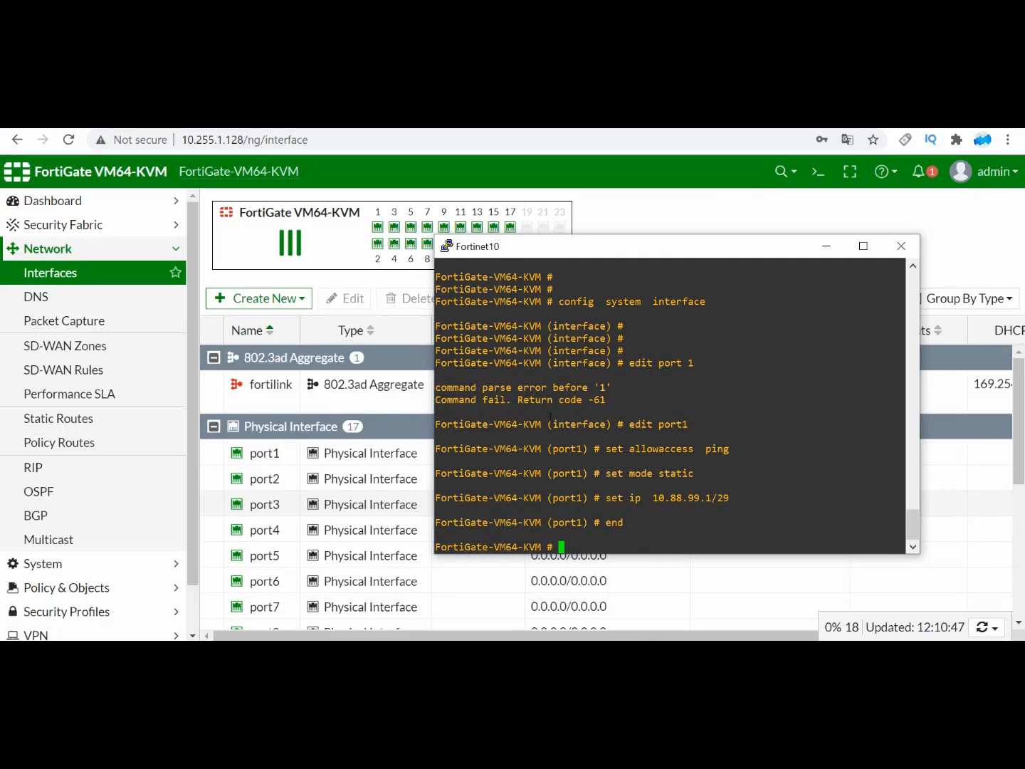
{"action": "left_click", "coordinate": [356, 451]}
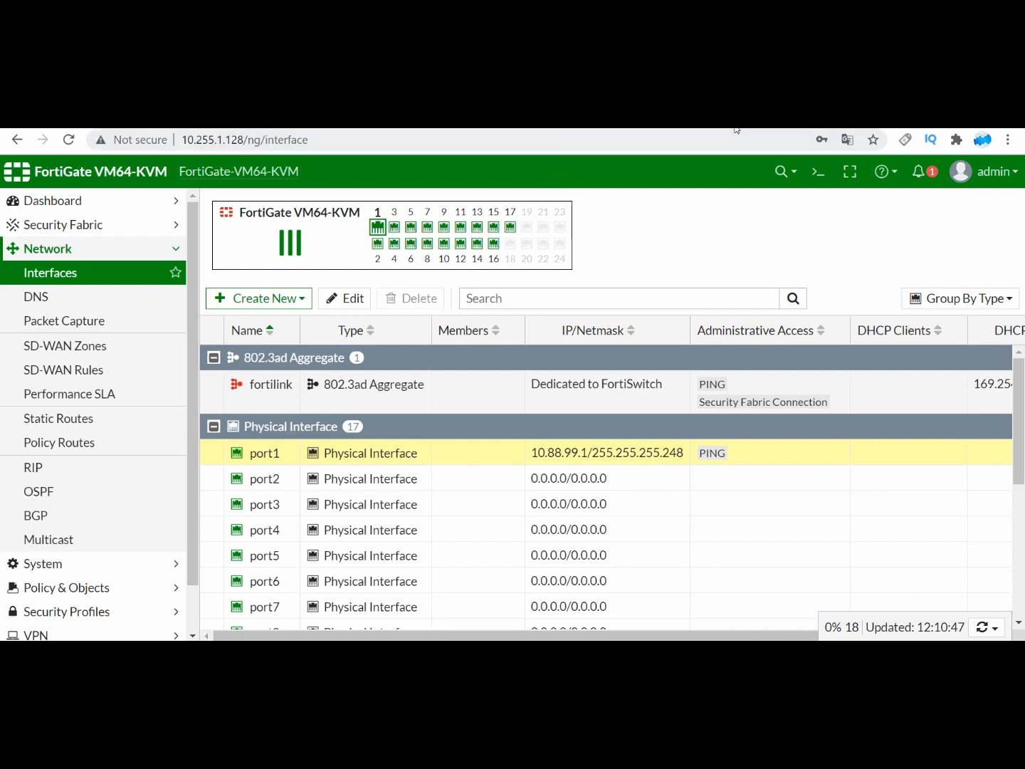
Step: Switch to the EVE-NG topology and open the CORE-A node's console beside the diagram
{"action": "left_click", "coordinate": [484, 121]}
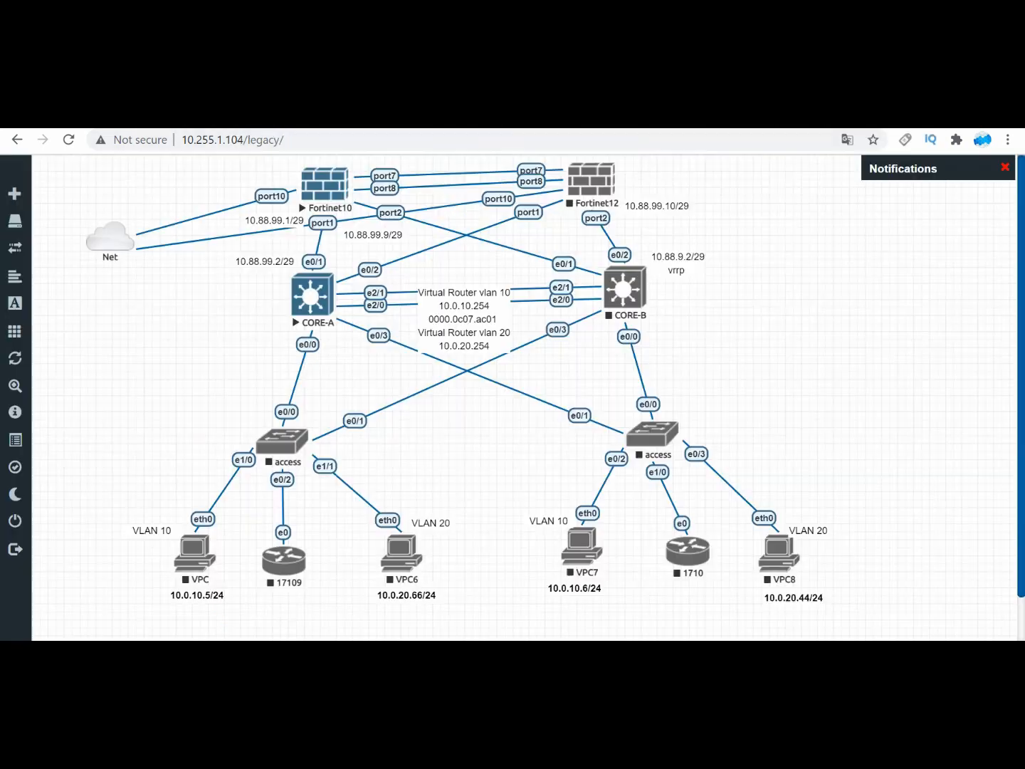
{"action": "left_click", "coordinate": [311, 294]}
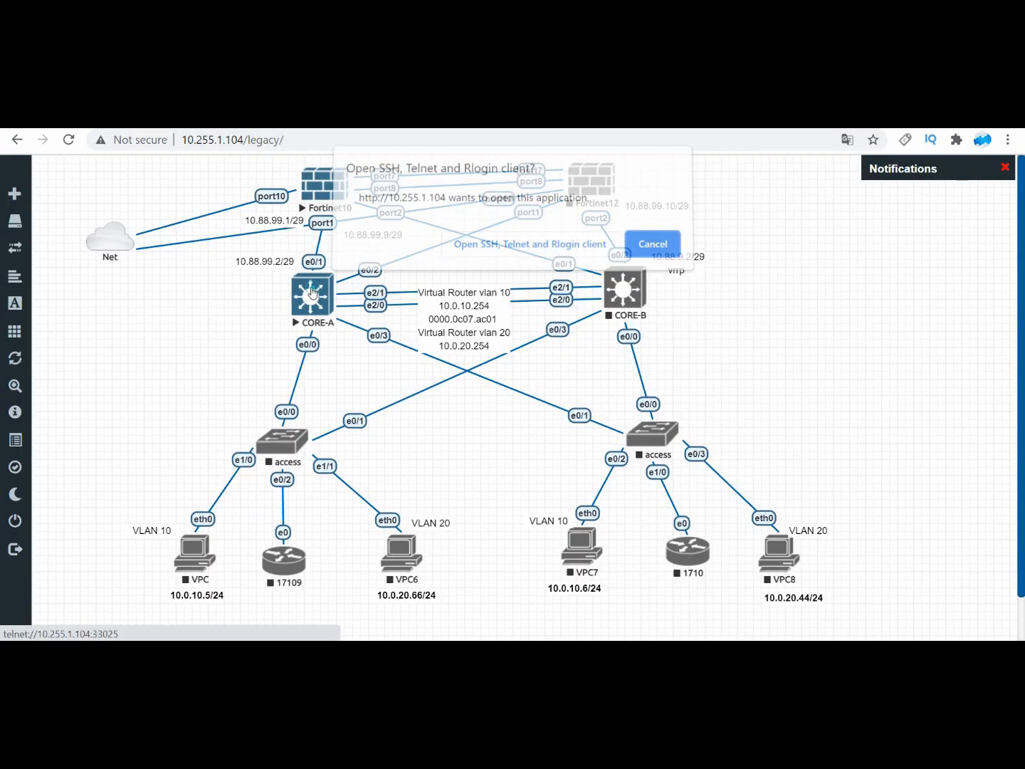
{"action": "left_click", "coordinate": [463, 248]}
{"action": "left_click_drag", "start_coordinate": [297, 210], "coordinate": [657, 184]}
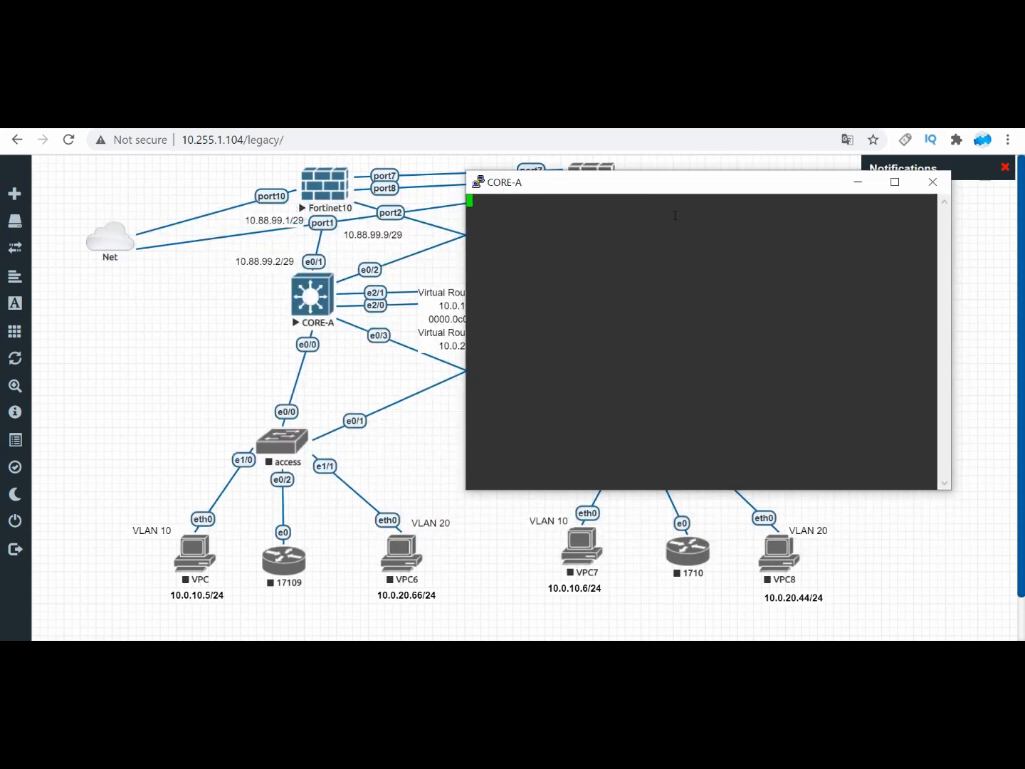
Step: Enter privileged mode on CORE-A with the enable password
{"action": "key", "text": "Return"}
{"action": "key", "text": "Return"}
{"action": "key", "text": "Return"}
{"action": "key", "text": "Return"}
{"action": "key", "text": "Return"}
{"action": "type", "text": "ena"}
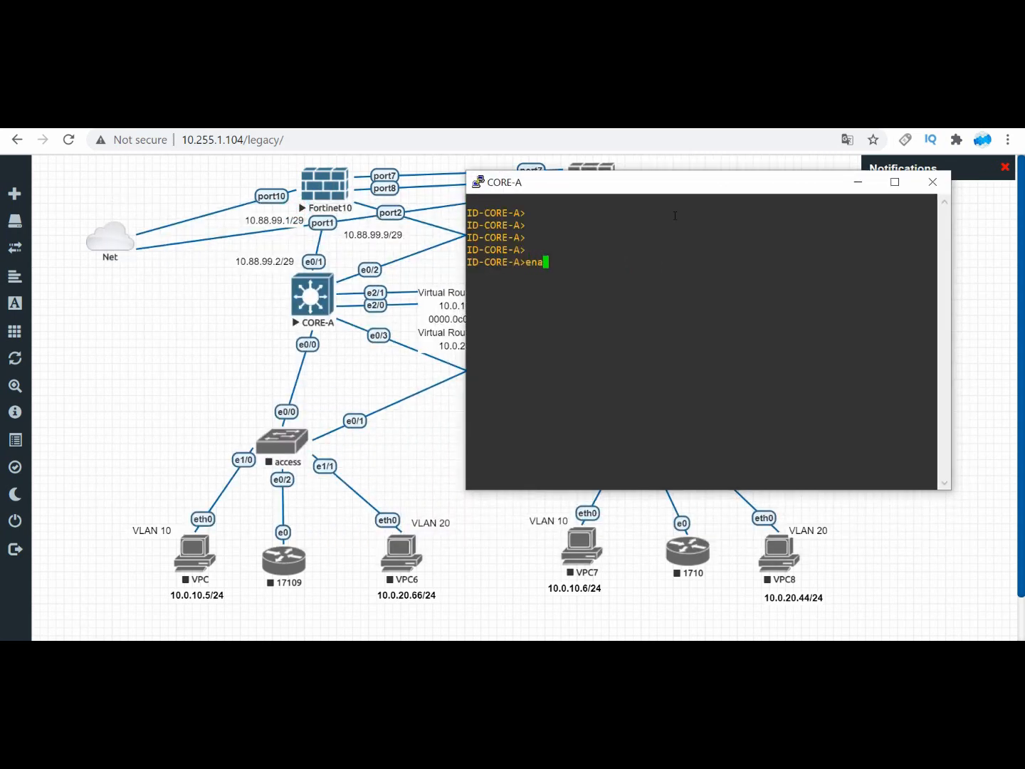
{"action": "key", "text": "Return"}
{"action": "key", "text": "Return"}
{"action": "key", "text": "Return"}
{"action": "key", "text": "Return"}
{"action": "key", "text": "Return"}
{"action": "key", "text": "Return"}
{"action": "key", "text": "Return"}
Step: Enter global configuration mode on CORE-A and select interface e0/1
{"action": "type", "text": "conf t"}
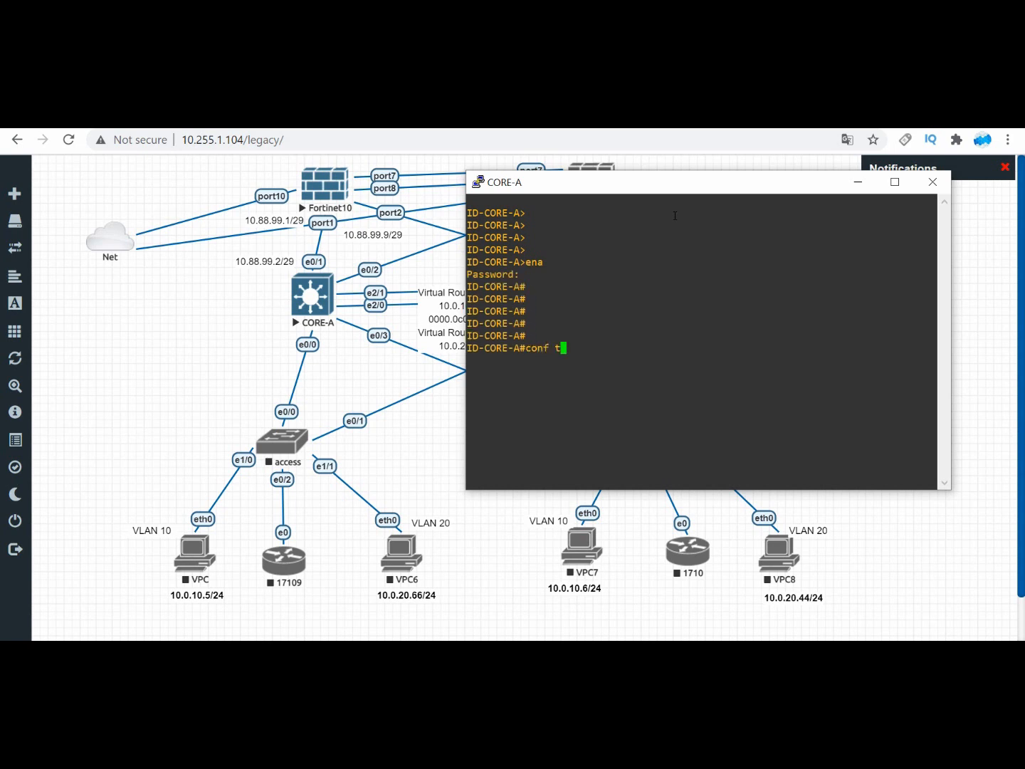
{"action": "key", "text": "Return"}
{"action": "key", "text": "Return"}
{"action": "type", "text": "int e0/1"}
{"action": "key", "text": "Return"}
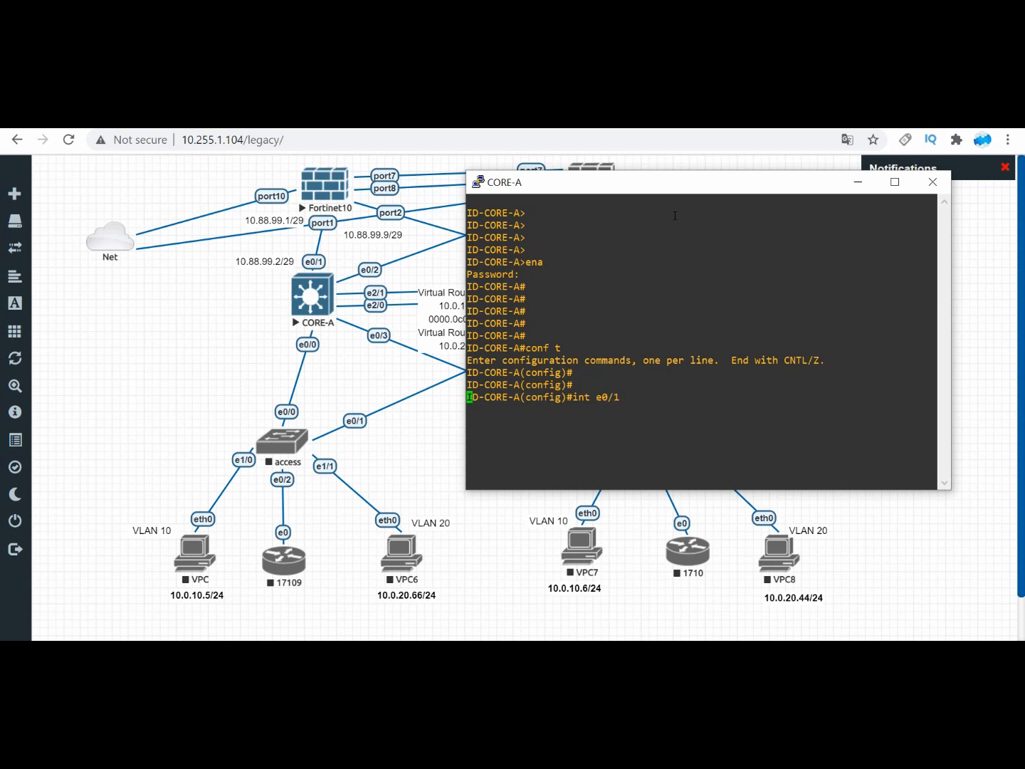
{"action": "key", "text": "Return"}
{"action": "key", "text": "Return"}
{"action": "key", "text": "Return"}
Step: Assign e0/1 the IP address 10.88.99.2 with mask 255.255.255.248 and bring the interface up with "no shut"
{"action": "type", "text": "ip add"}
{"action": "key", "text": "Tab"}
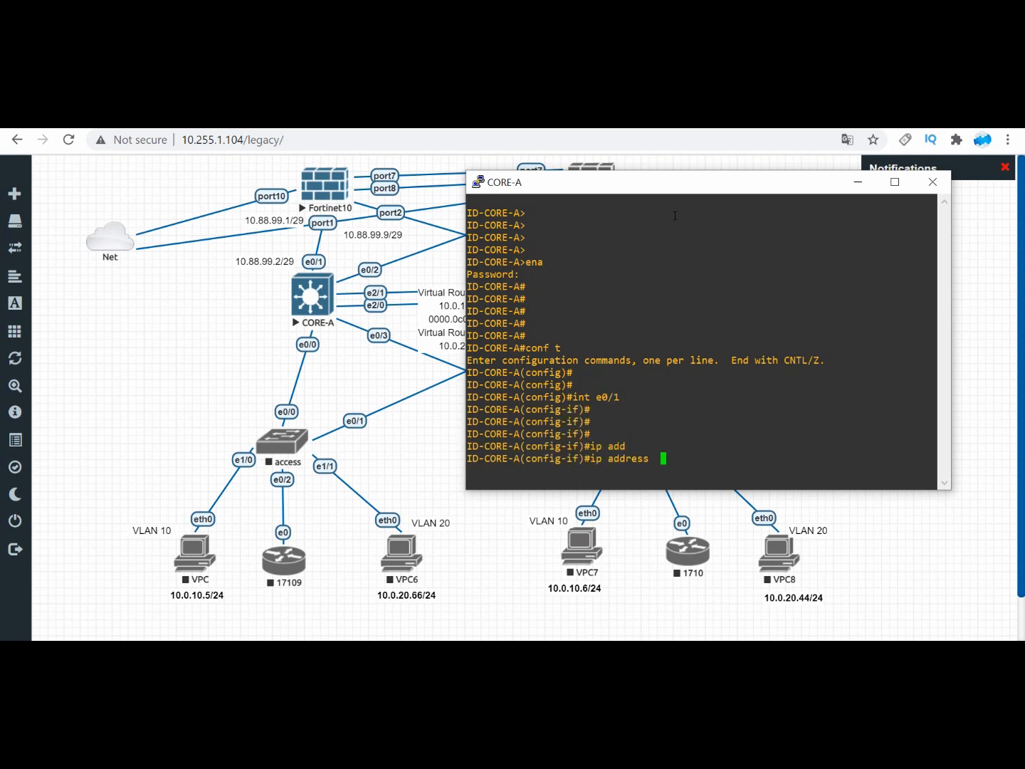
{"action": "type", "text": "10.88.99"}
{"action": "type", "text": ".2 255.255.2"}
{"action": "type", "text": "55.255.24"}
{"action": "key", "text": "Return"}
{"action": "key", "text": "Return"}
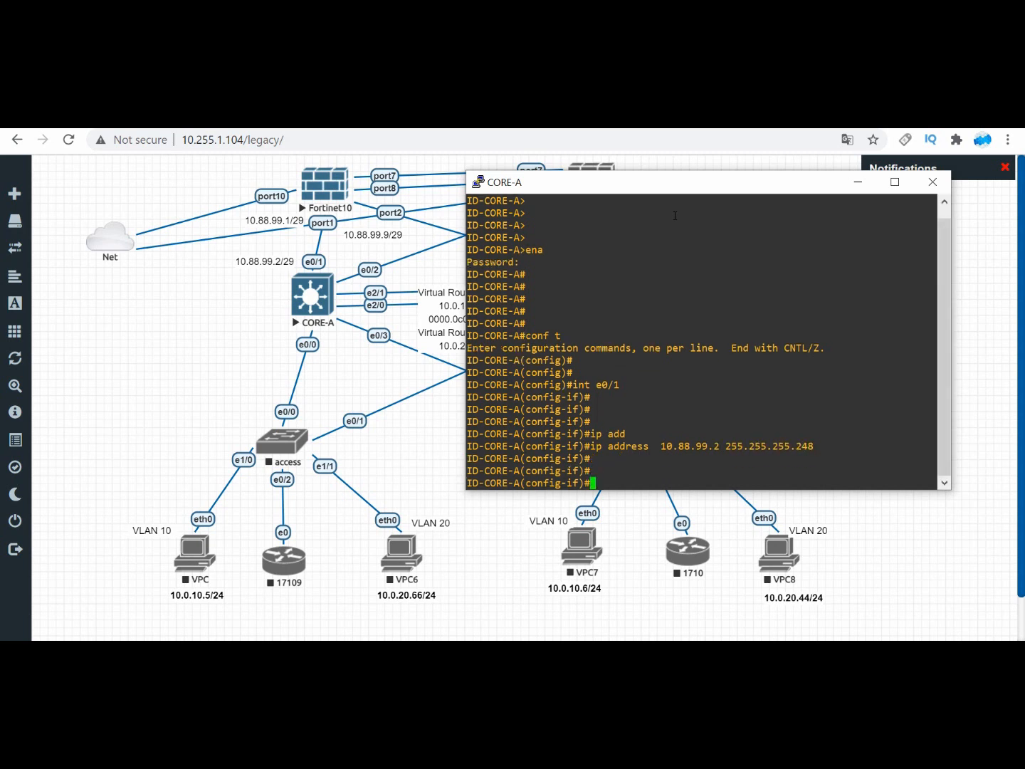
{"action": "type", "text": "no shut"}
{"action": "key", "text": "Return"}
{"action": "key", "text": "Return"}
{"action": "key", "text": "Return"}
Step: Ping the FortiGate's port1 address 10.88.99.1 from CORE-A four times without leaving interface configuration
{"action": "type", "text": "e"}
{"action": "key", "text": "BackSpace"}
{"action": "type", "text": "d"}
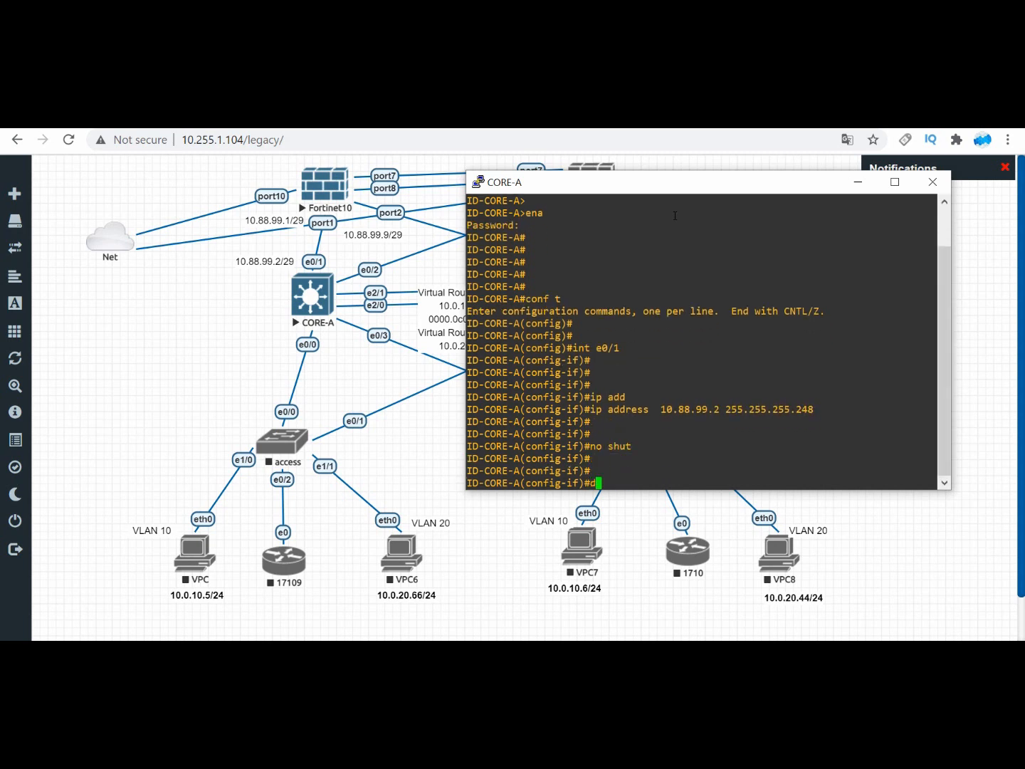
{"action": "type", "text": "o ping 10.88.99.1"}
{"action": "key", "text": "Return"}
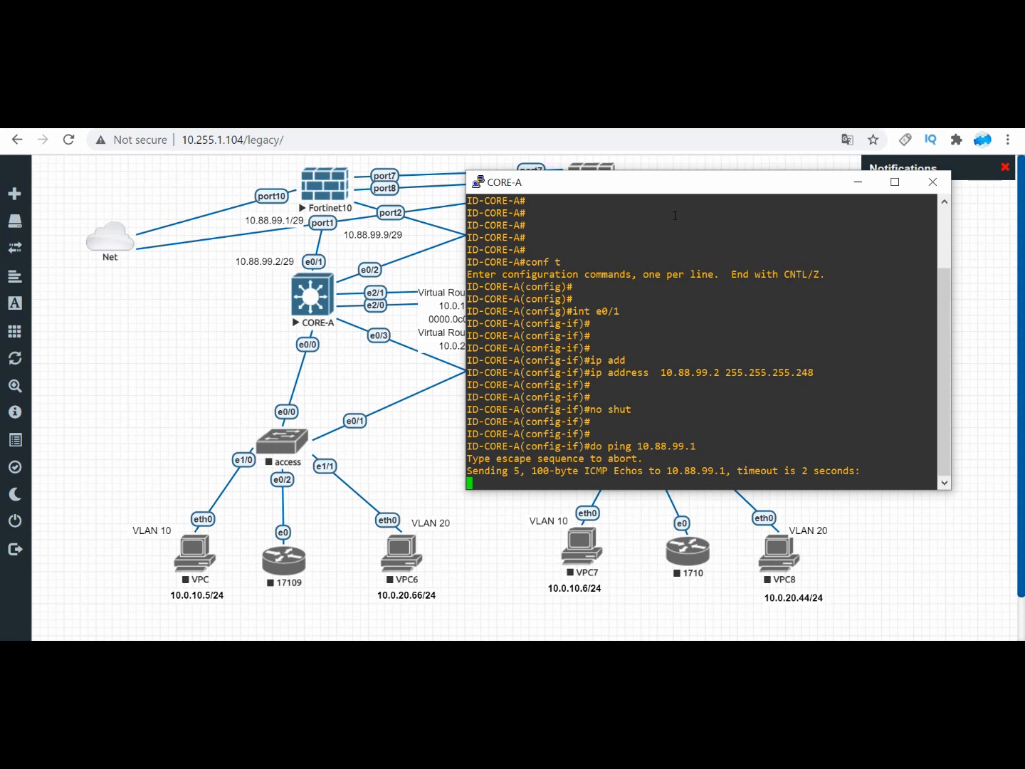
{"action": "key", "text": "Up"}
{"action": "key", "text": "Return"}
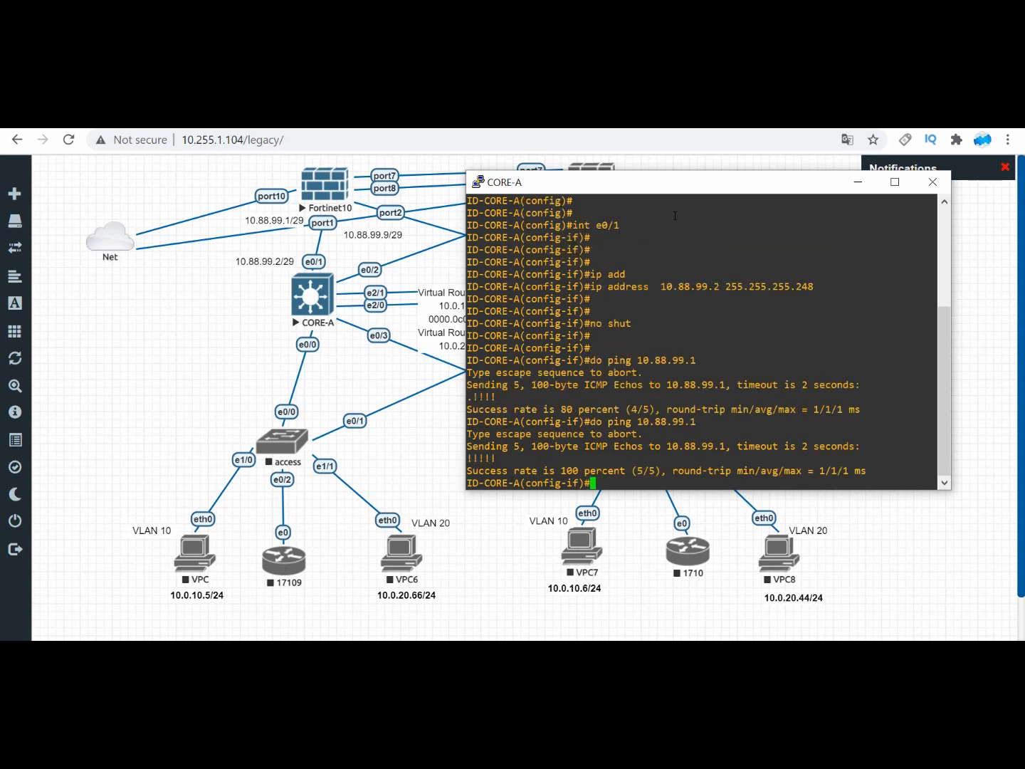
{"action": "key", "text": "Up"}
{"action": "key", "text": "Return"}
{"action": "key", "text": "Up"}
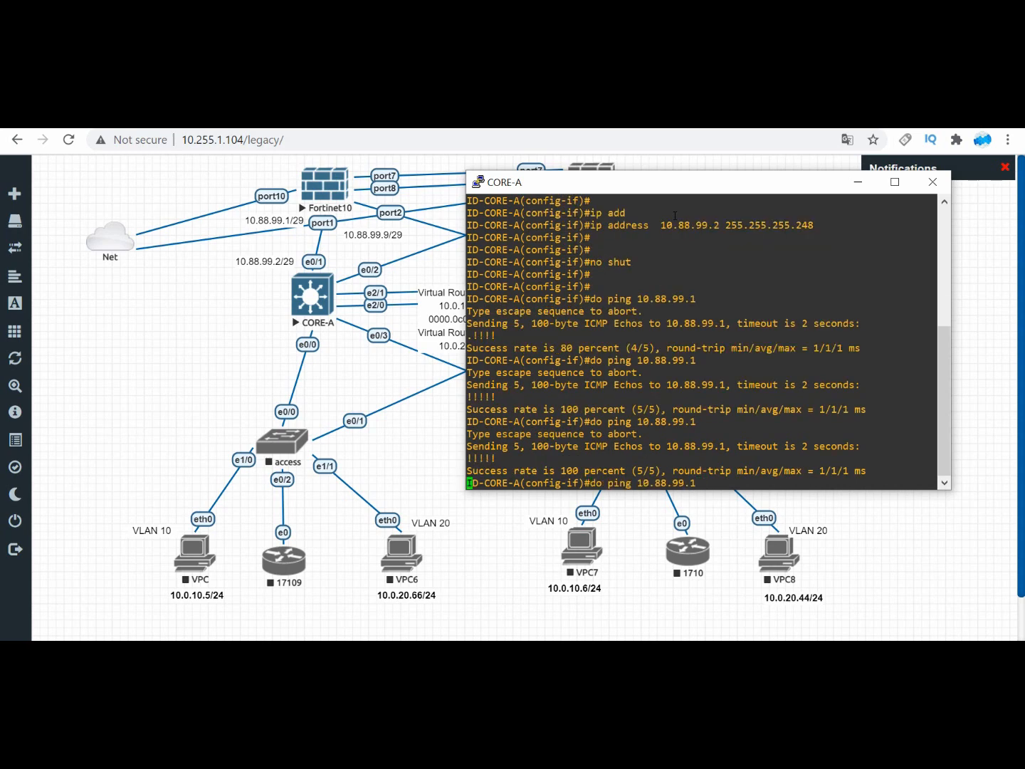
{"action": "key", "text": "Return"}
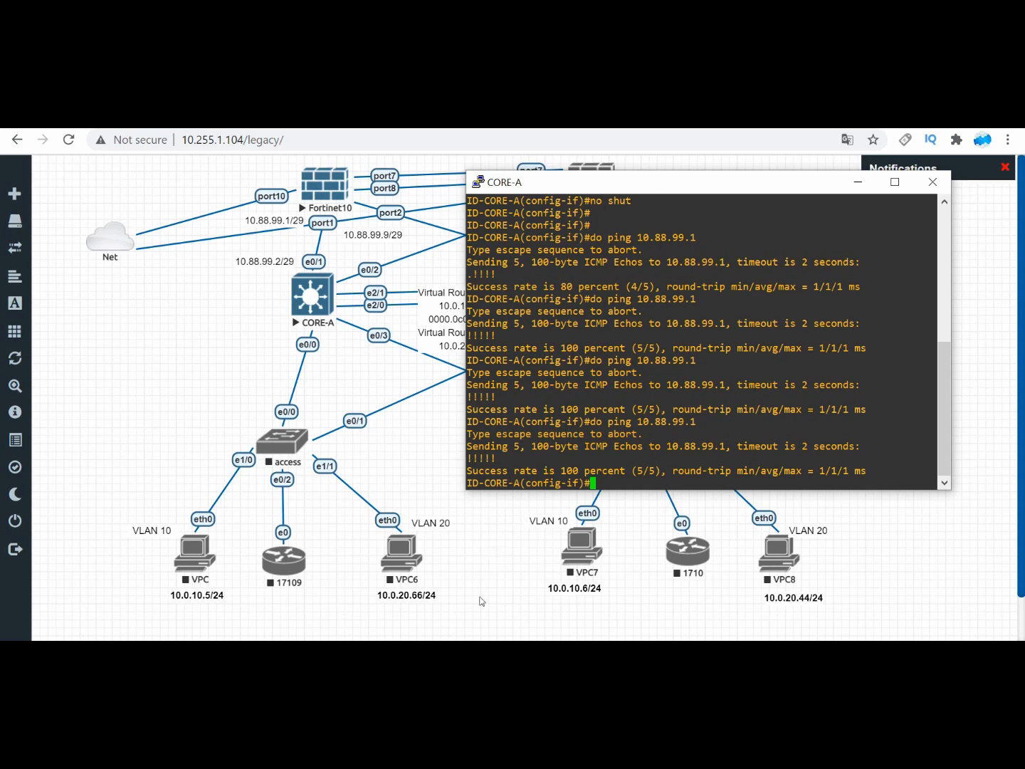
Step: Switch to the Fortinet10 console, ping CORE-A at 10.88.99.2, and stop the ping
{"action": "left_click", "coordinate": [460, 649]}
{"action": "left_click", "coordinate": [592, 569]}
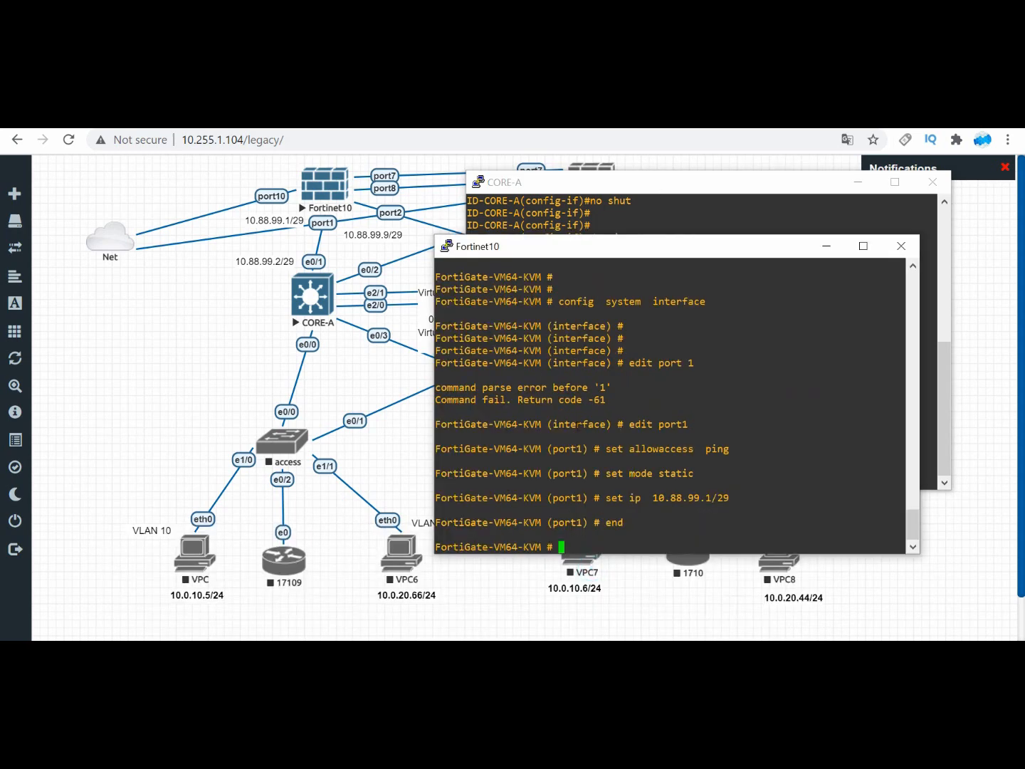
{"action": "type", "text": "execute  ping 10.88.99.2"}
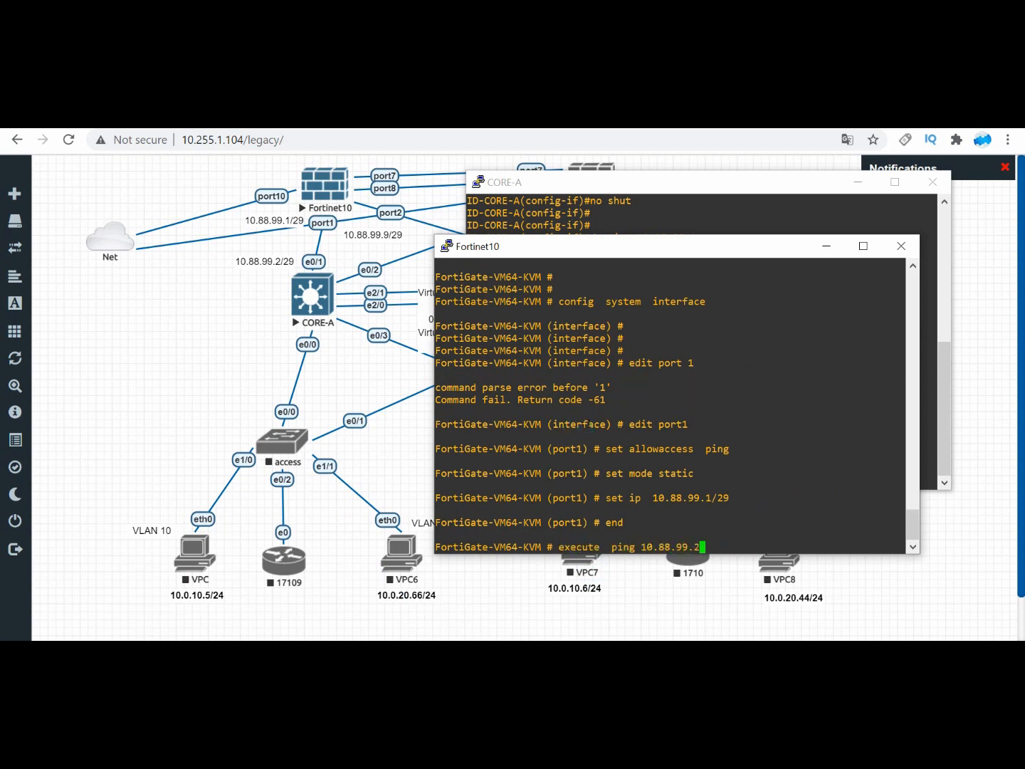
{"action": "key", "text": "Return"}
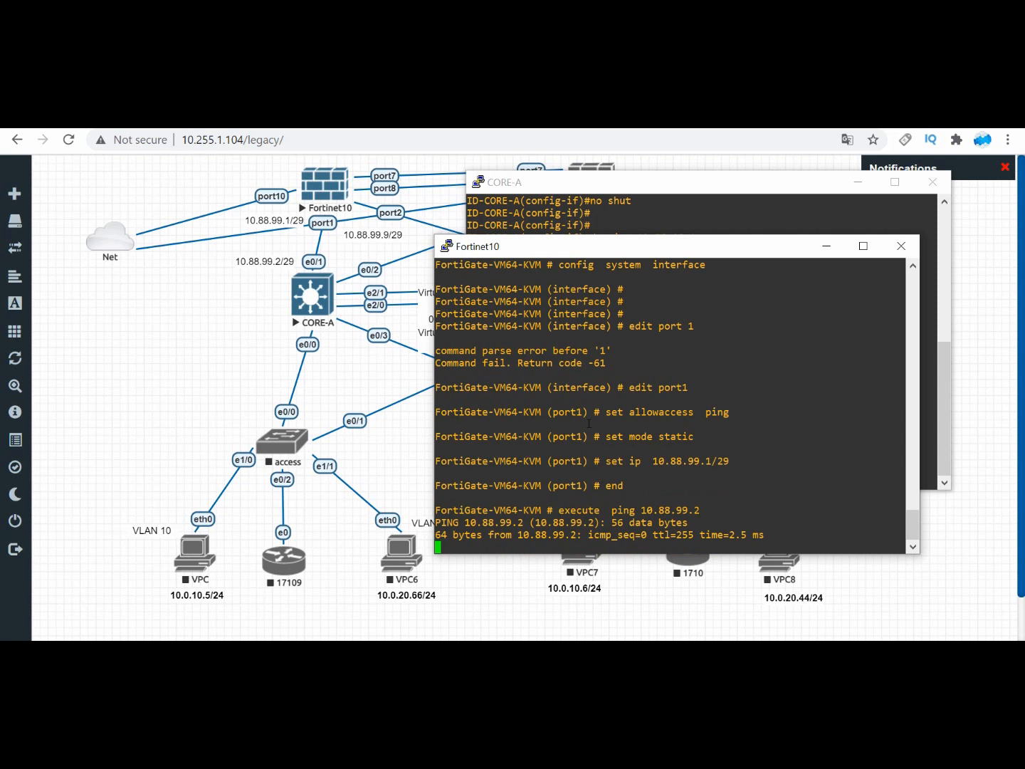
{"action": "key", "text": "ctrl+c"}
Step: Start a packet sniffer on the FortiGate's port1 with the filter 'proto 1' to capture ICMP traffic
{"action": "type", "text": "diagnose "}
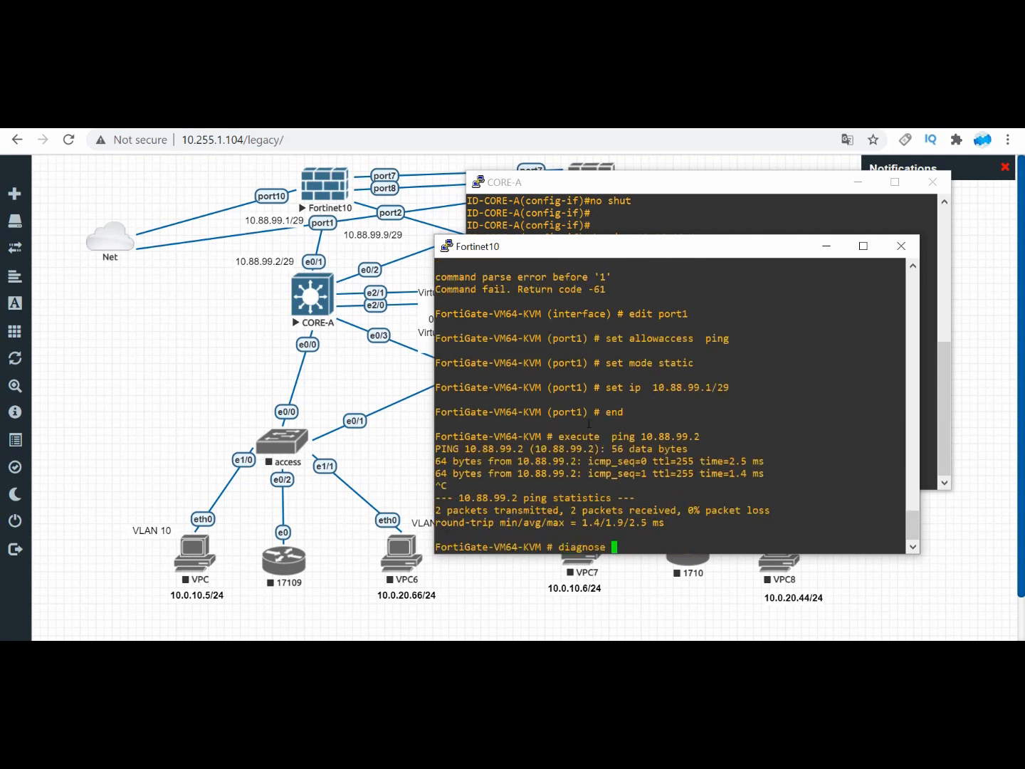
{"action": "type", "text": " sniffer packet  port1 "}
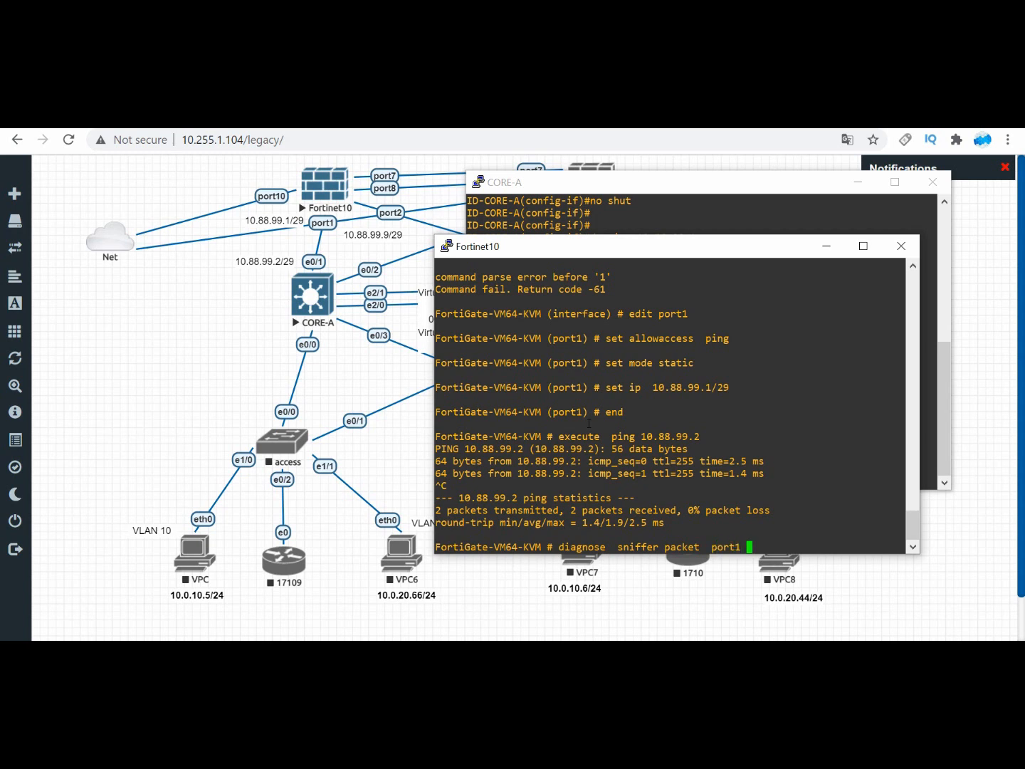
{"action": "type", "text": "'proto 1'"}
{"action": "key", "text": "Return"}
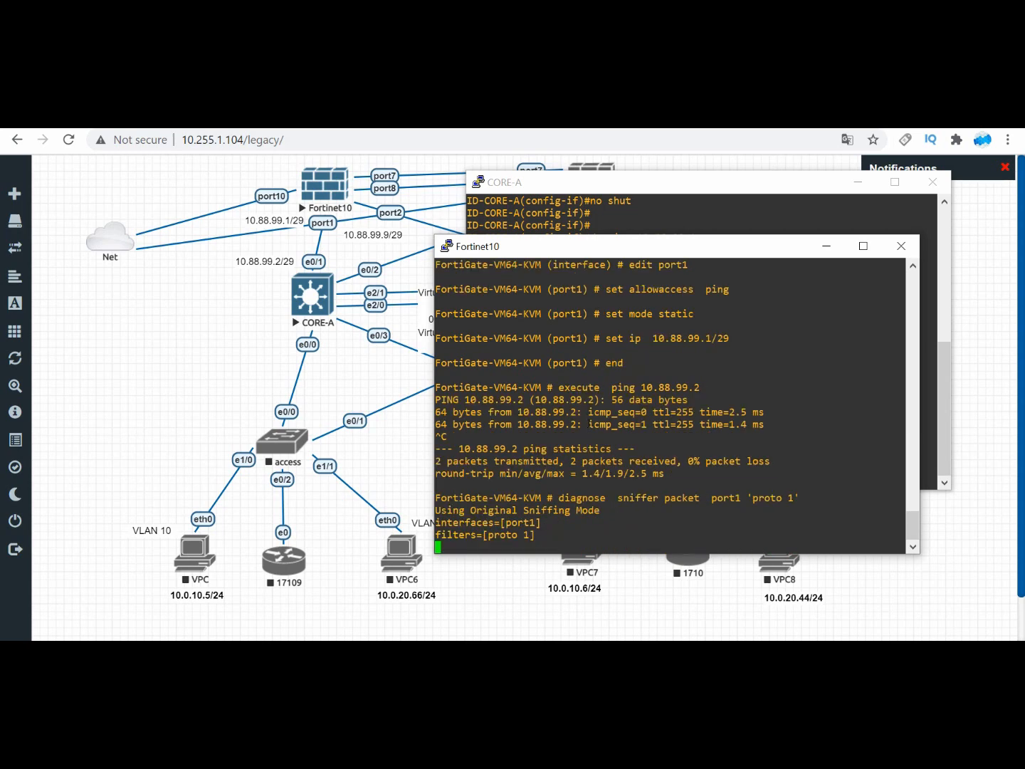
Step: Switch to the CORE-A console and ping 10.88.99.1 to generate ICMP traffic for the running sniffer
{"action": "left_click", "coordinate": [644, 204]}
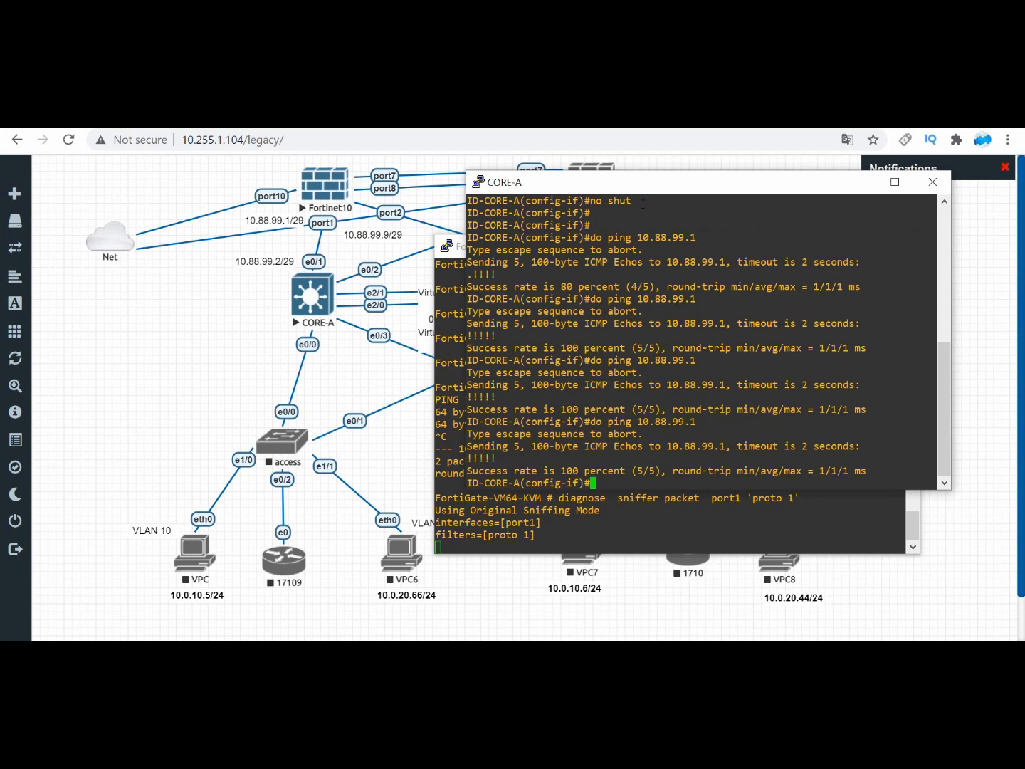
{"action": "key", "text": "Up"}
{"action": "key", "text": "Return"}
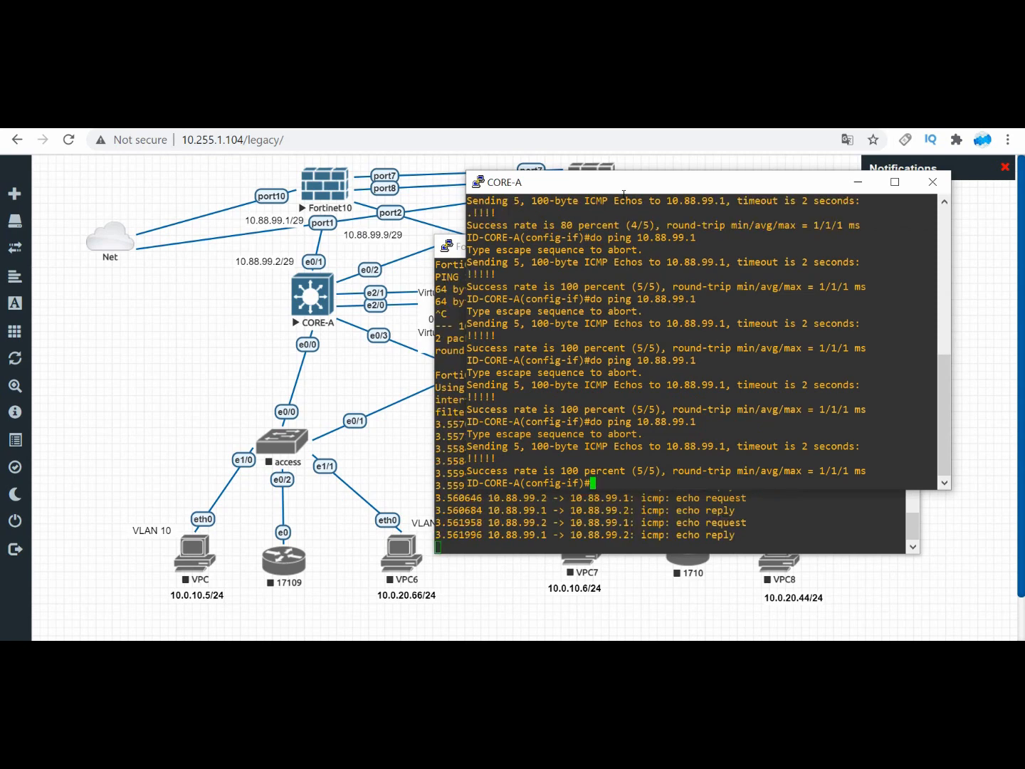
Step: Arrange the Fortinet10 and CORE-A consoles side by side and repeat the ping to 10.88.99.1 from CORE-A
{"action": "left_click_drag", "start_coordinate": [611, 181], "coordinate": [699, 236]}
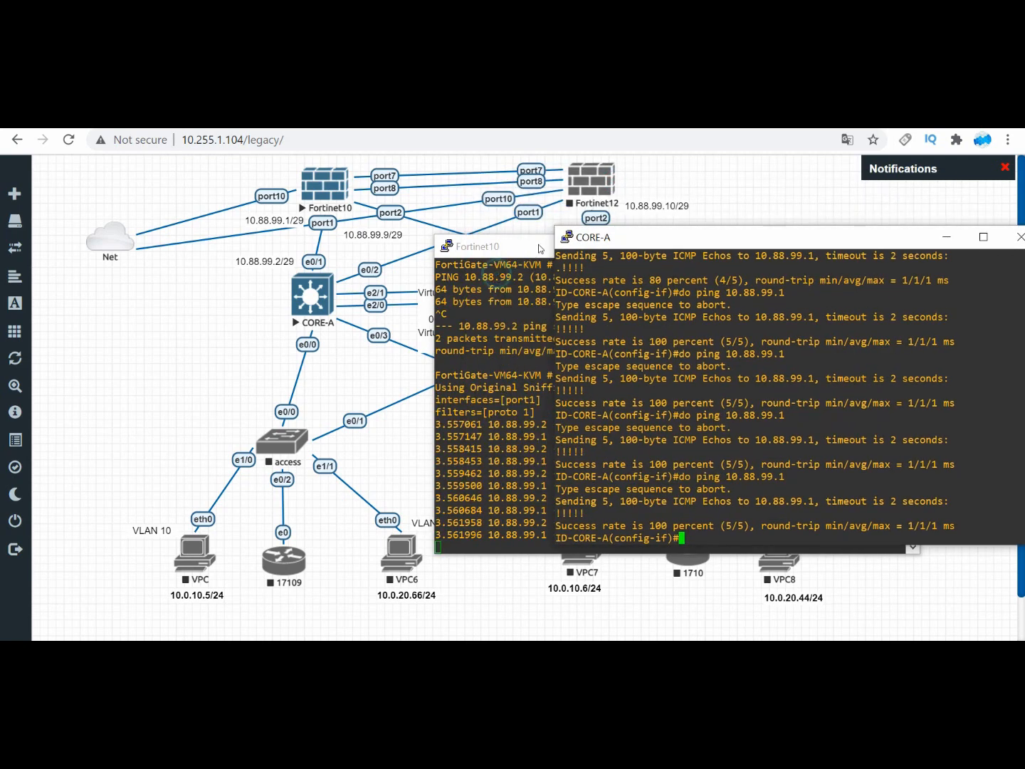
{"action": "left_click", "coordinate": [542, 248]}
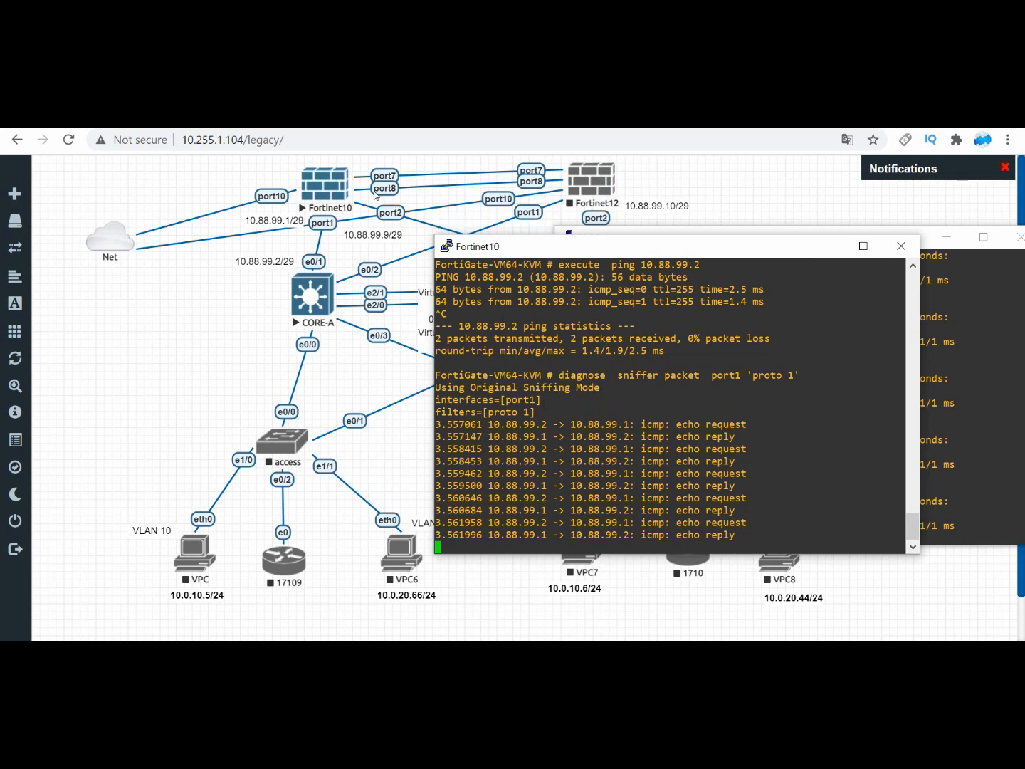
{"action": "left_click_drag", "start_coordinate": [524, 250], "coordinate": [302, 201]}
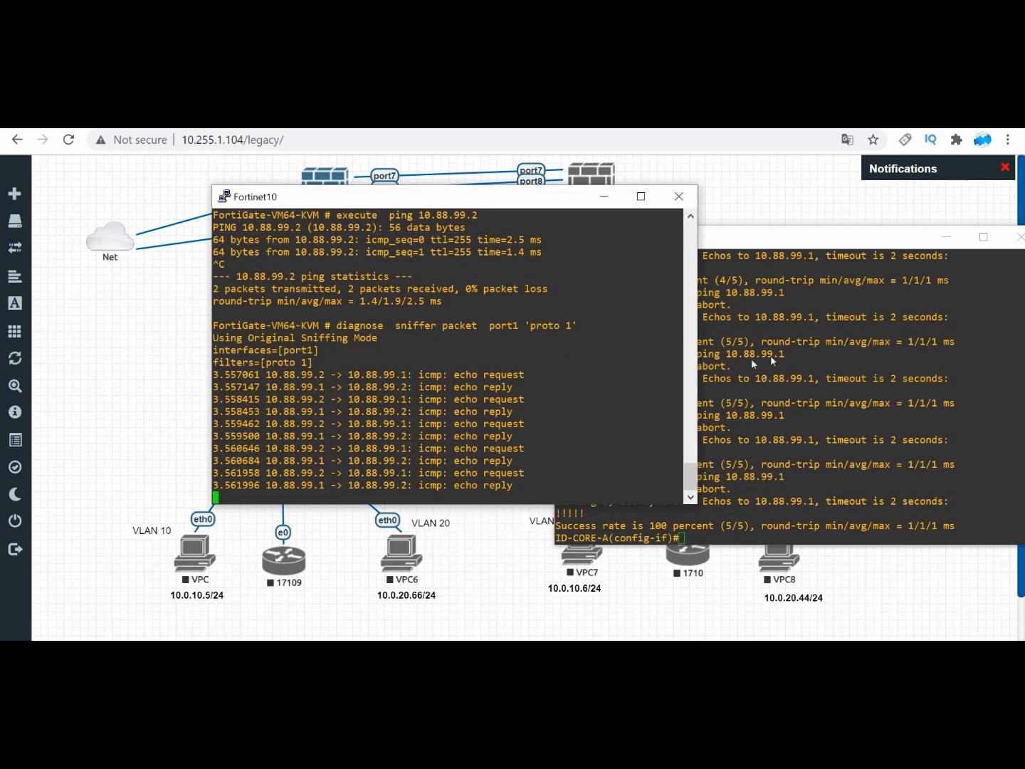
{"action": "left_click", "coordinate": [813, 356]}
{"action": "key", "text": "Up"}
{"action": "left_click", "coordinate": [854, 364]}
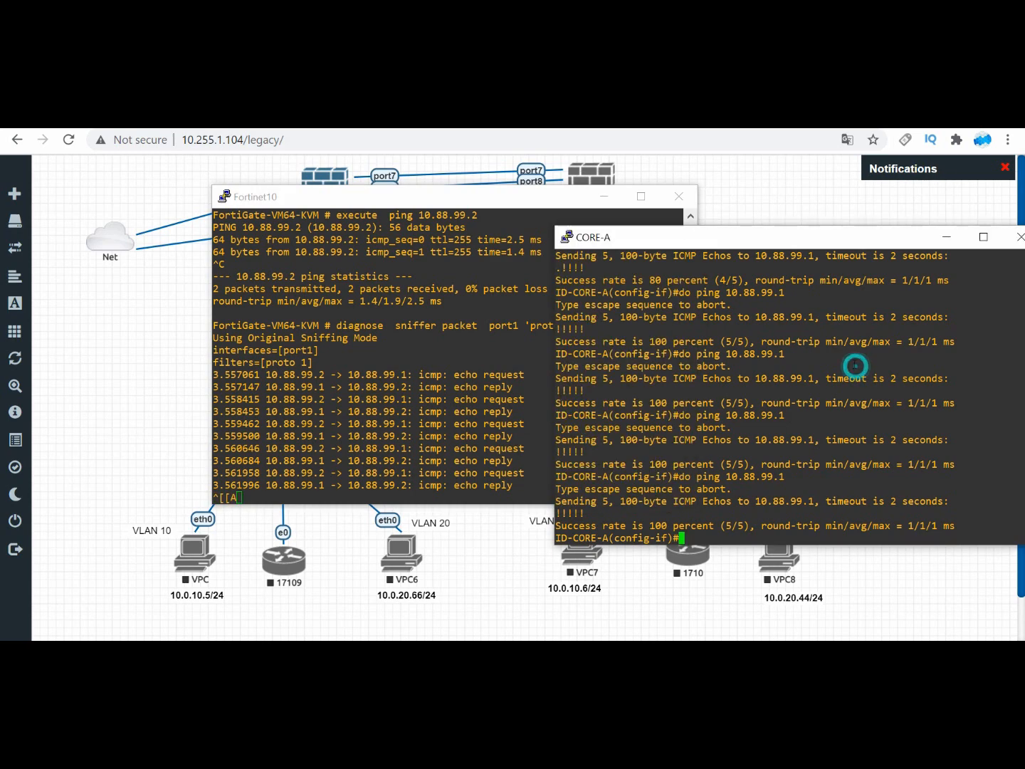
{"action": "key", "text": "Up"}
{"action": "key", "text": "Return"}
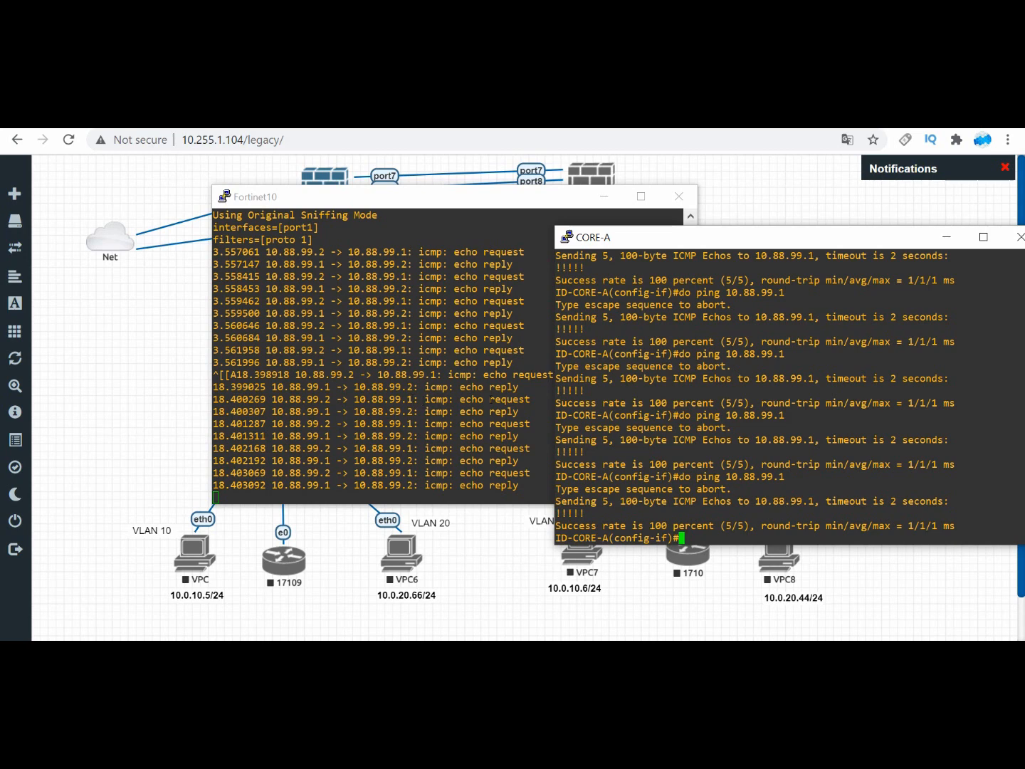
Step: Leave interface configuration on CORE-A with "end" to return to privileged EXEC mode
{"action": "left_click", "coordinate": [740, 365]}
{"action": "key", "text": "ctrl+a"}
{"action": "key", "text": "Return"}
{"action": "key", "text": "Return"}
{"action": "key", "text": "Return"}
{"action": "type", "text": "end"}
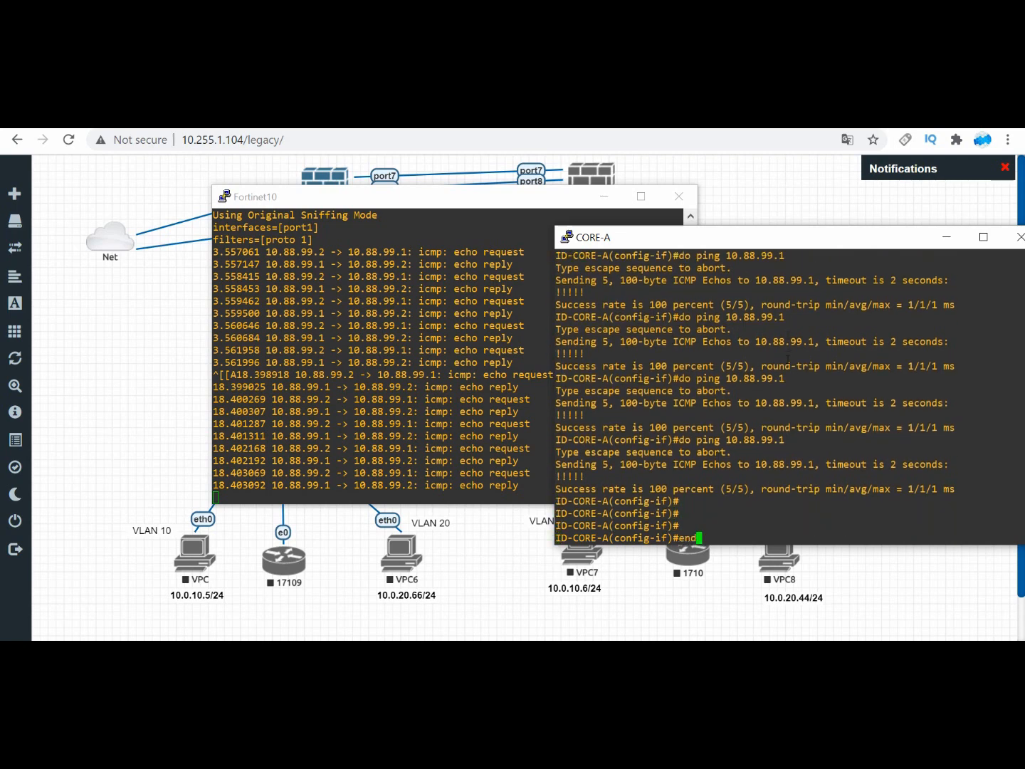
{"action": "key", "text": "Return"}
{"action": "key", "text": "Return"}
{"action": "key", "text": "Return"}
{"action": "key", "text": "Return"}
{"action": "key", "text": "Return"}
Step: Enable ICMP packet debugging on CORE-A with "debug ip icmp"
{"action": "type", "text": "deb"}
{"action": "key", "text": "Tab"}
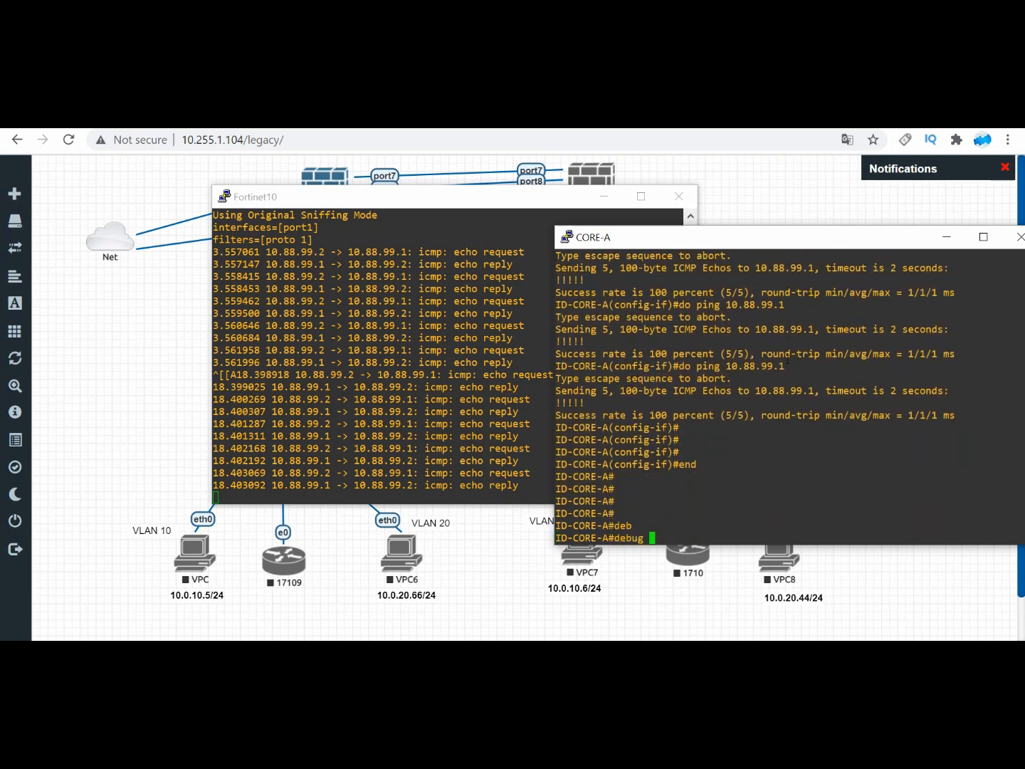
{"action": "type", "text": "ip ic"}
{"action": "key", "text": "Tab"}
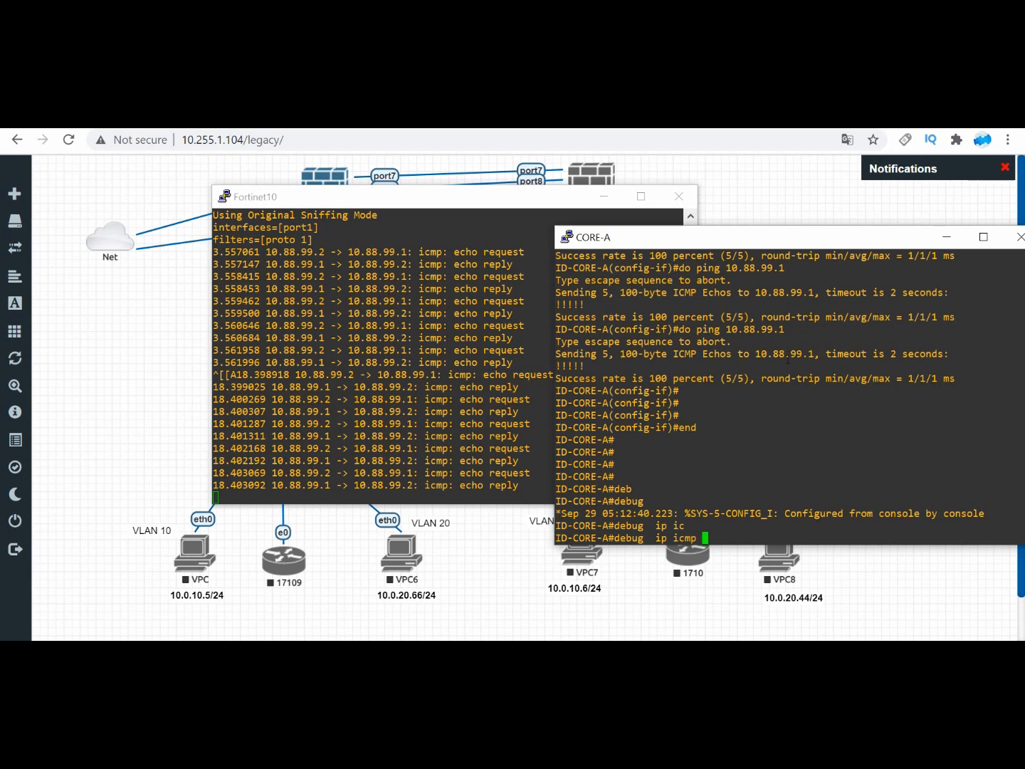
{"action": "key", "text": "Return"}
Step: Ping 10.88.99.1 from CORE-A's privileged EXEC mode with ICMP debugging running
{"action": "type", "text": "ping 10"}
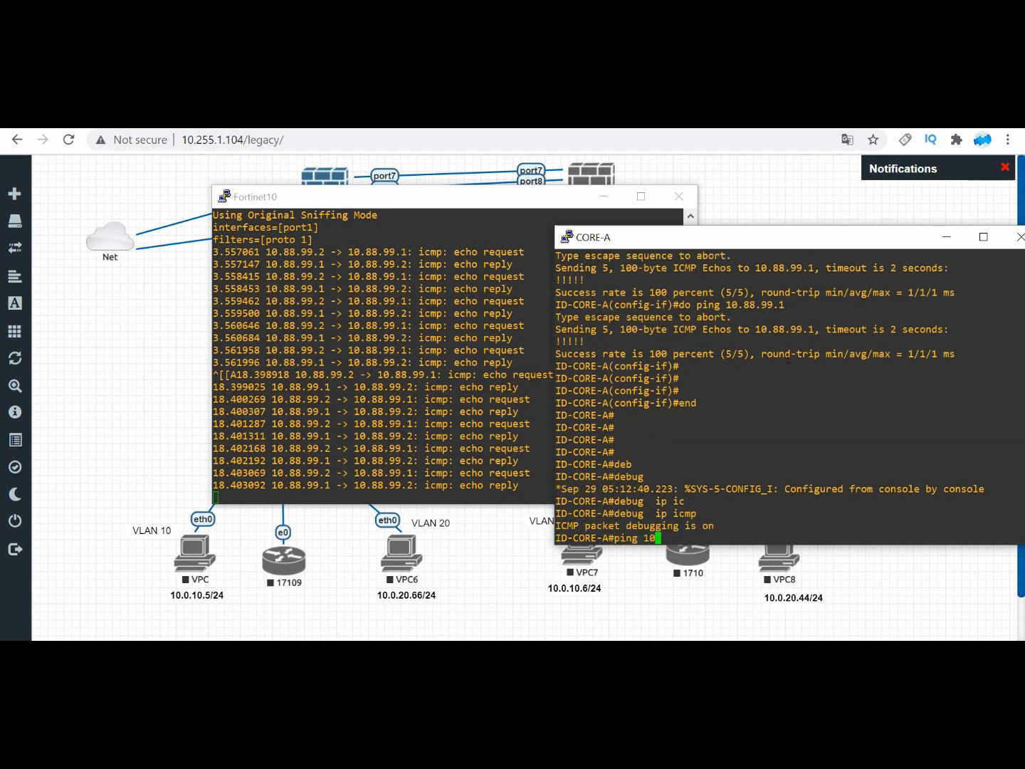
{"action": "type", "text": ".88.99.1"}
{"action": "key", "text": "Return"}
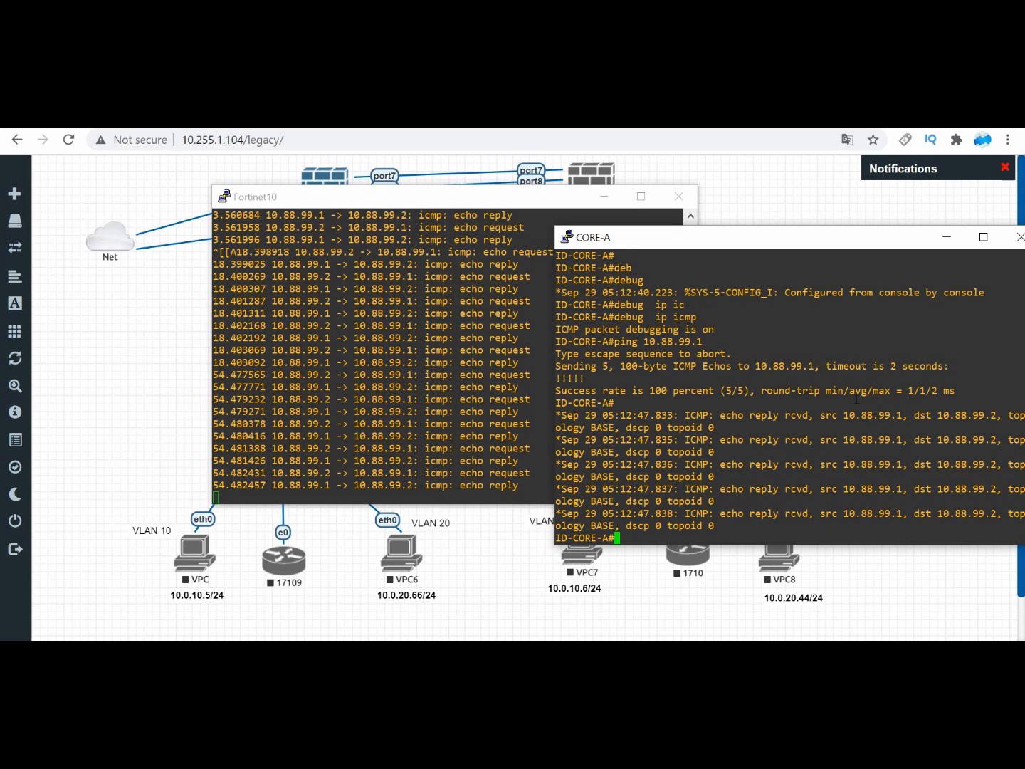
Step: Turn off all debugging on CORE-A with "un all", save its configuration with "wr", and return to the EVE-NG topology
{"action": "type", "text": "un all"}
{"action": "key", "text": "Return"}
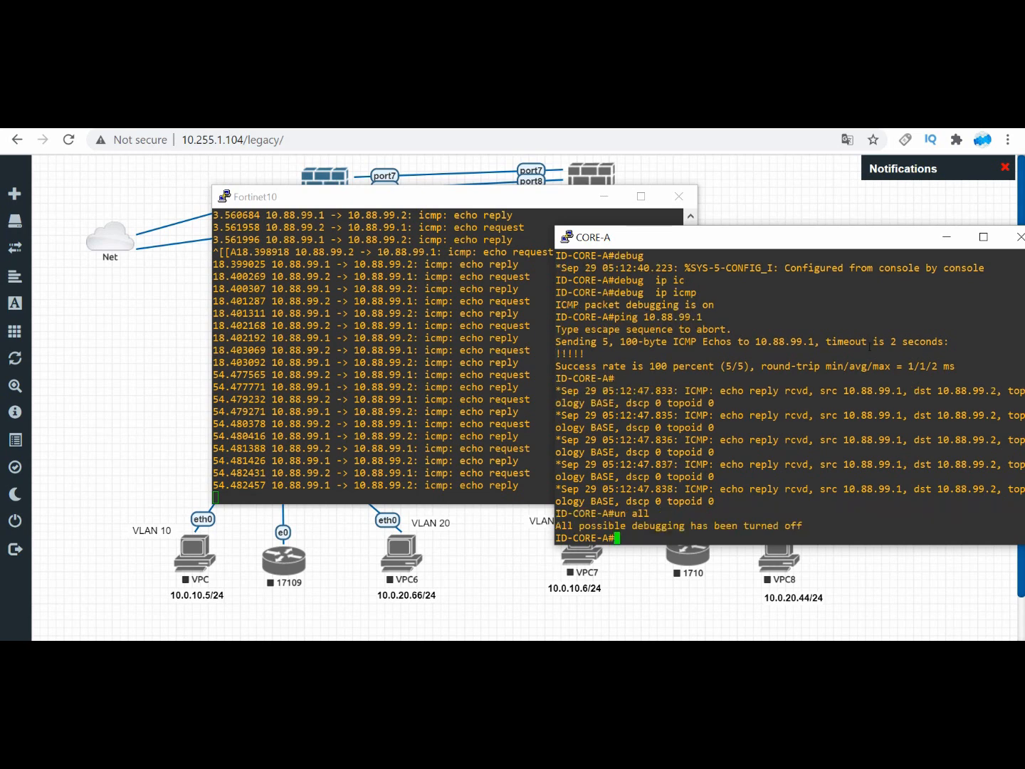
{"action": "type", "text": "wr"}
{"action": "key", "text": "Return"}
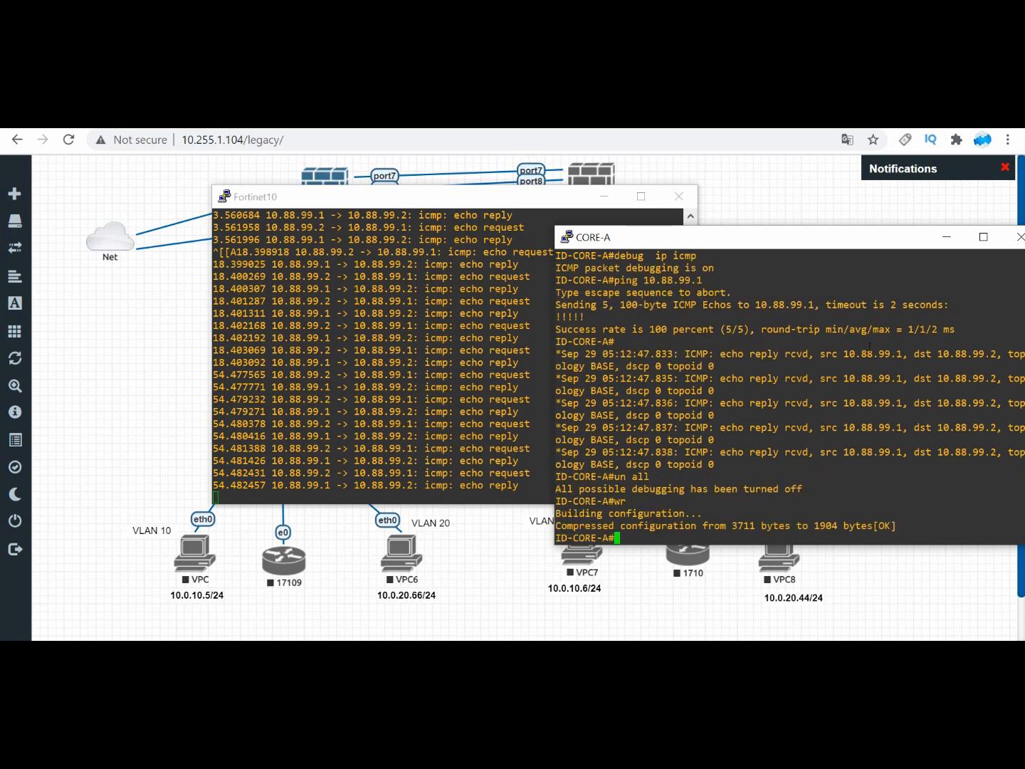
{"action": "left_click", "coordinate": [169, 313]}
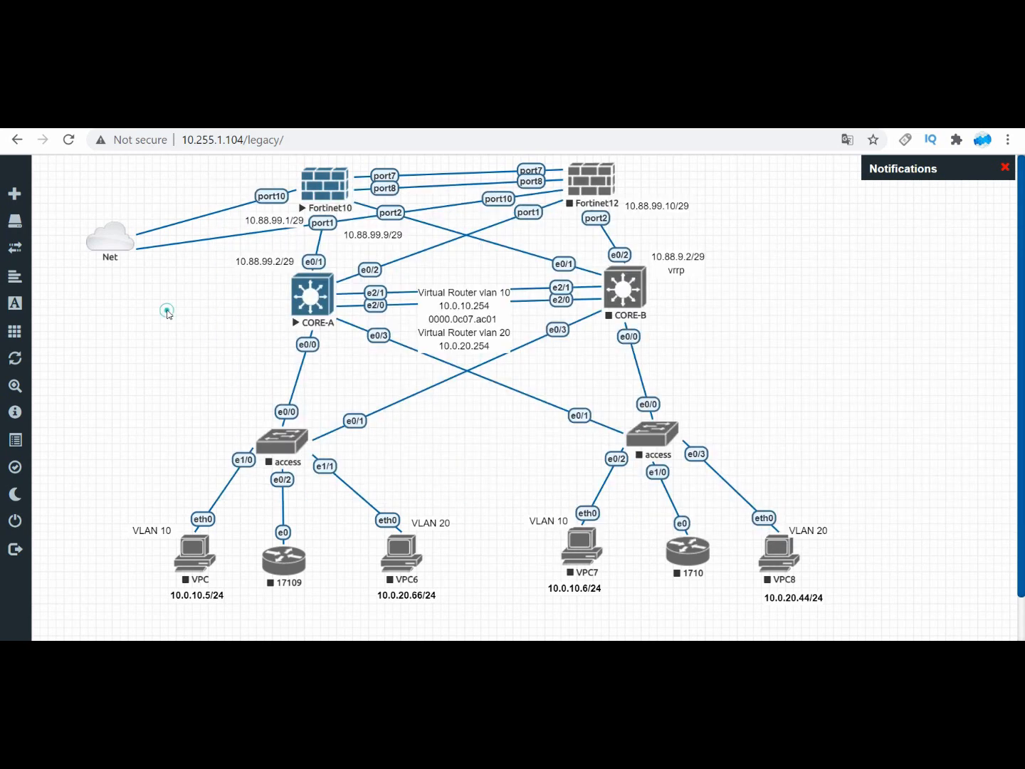